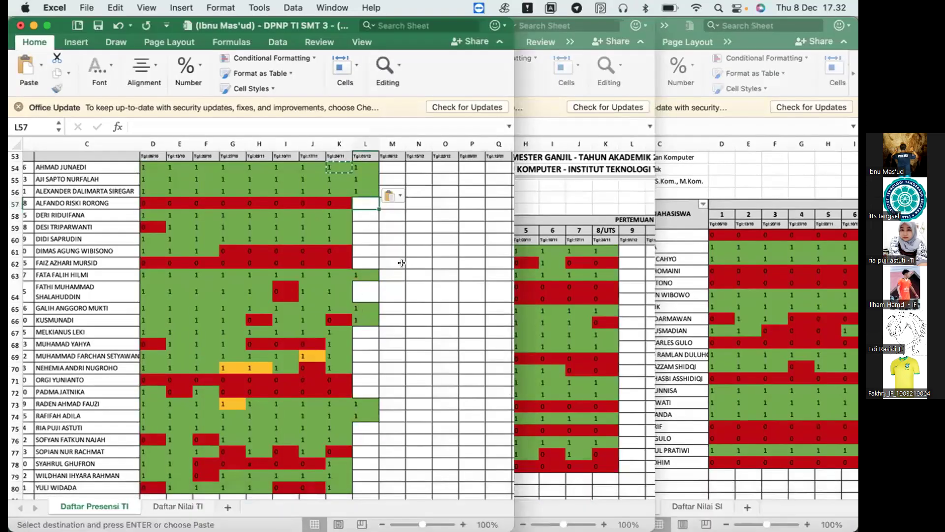
Step: Mark the student in row 75 present by pasting the copied green 1 into the 01/12 column (cell L75)
click(389, 227)
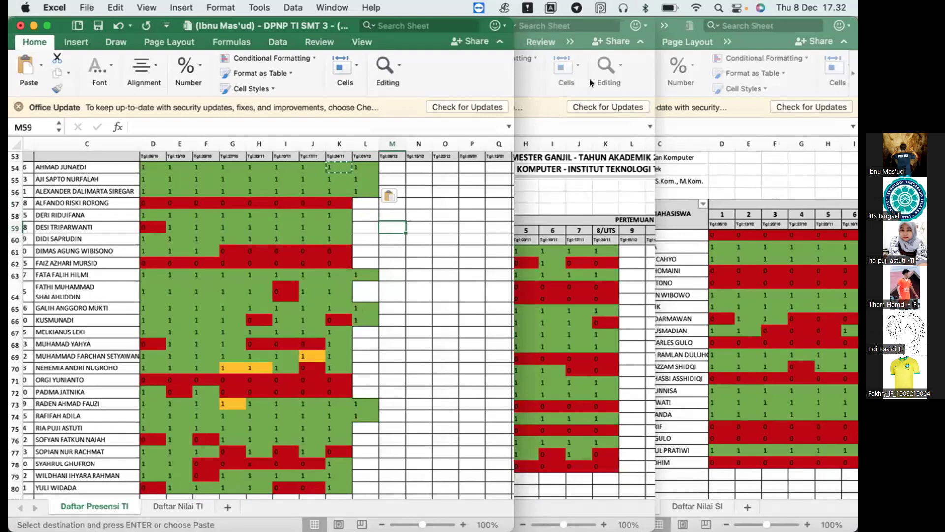
click(339, 215)
click(366, 201)
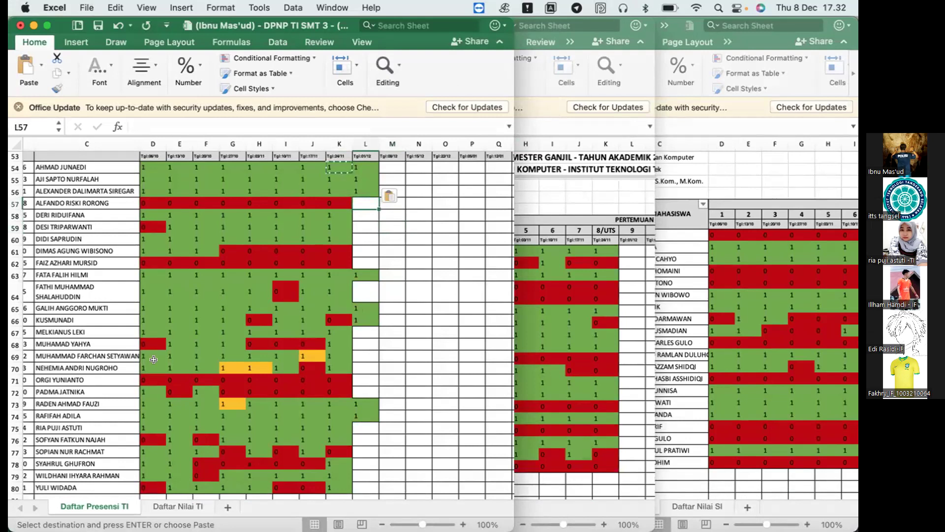
scroll(154, 360, down, 1)
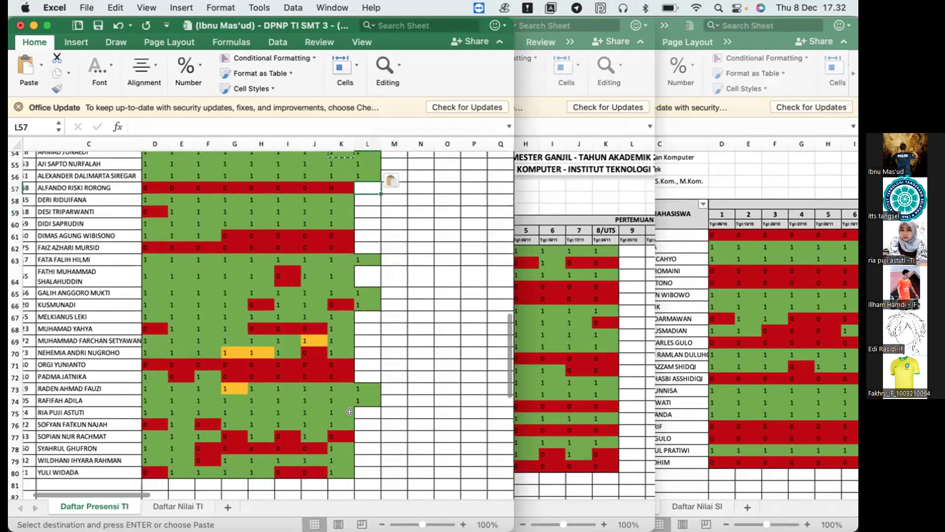
click(358, 409)
text(1)
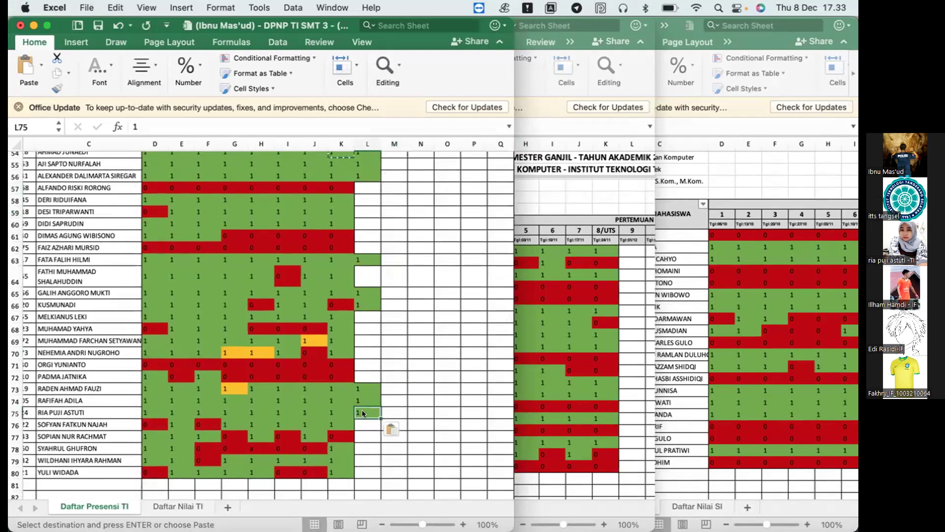
Step: Review the filled and empty attendance cells in the 01/12 column for the student rows 54 to 80
key(Up)
key(Up)
key(Up)
key(Up)
key(Up)
key(Up)
key(Up)
key(Up)
key(Up)
key(Up)
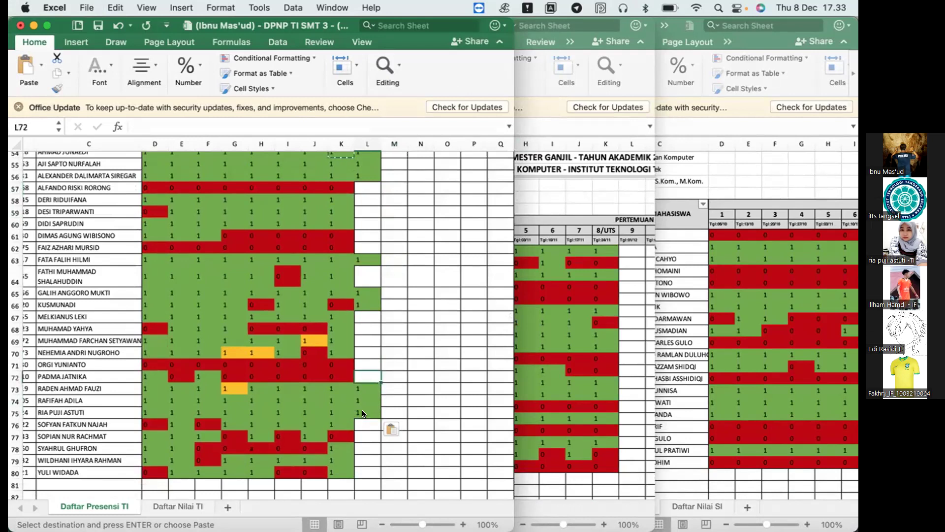
key(Up)
key(Up)
key(Down)
key(Down)
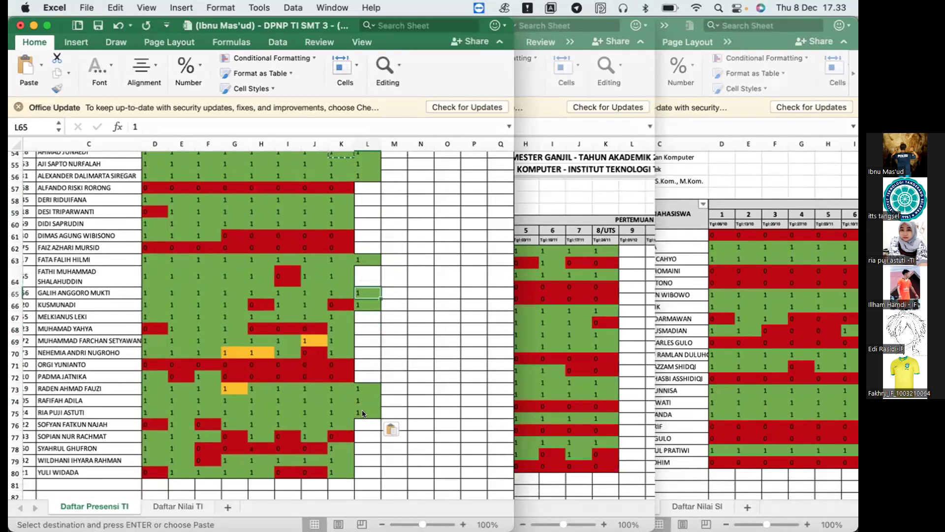
key(Down)
key(Down)
key(Down)
key(Down)
key(Down)
key(Down)
key(Down)
key(Down)
key(Down)
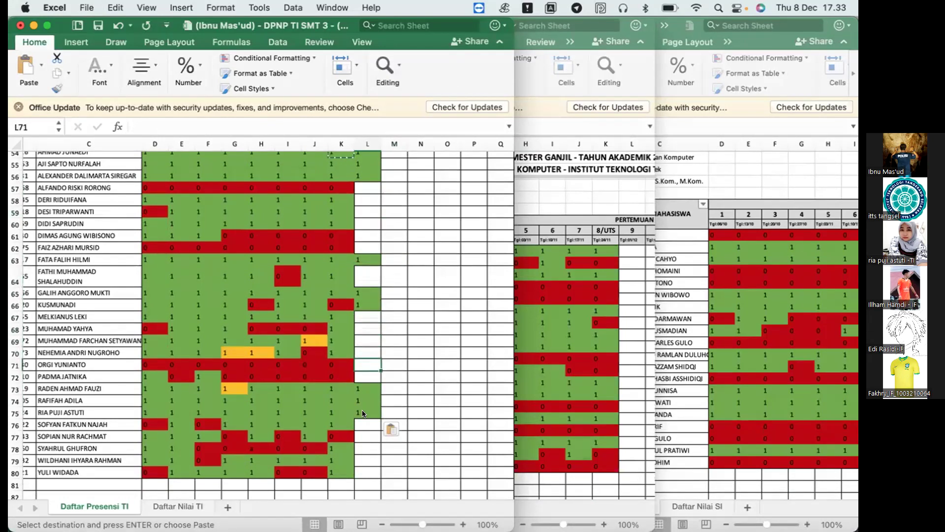
key(Up)
key(Up)
key(Up)
key(Up)
key(Up)
key(Up)
key(Up)
key(Up)
key(Up)
key(Up)
key(Up)
key(Up)
key(Up)
key(Up)
key(Up)
key(Up)
key(Up)
key(Up)
key(Up)
key(Up)
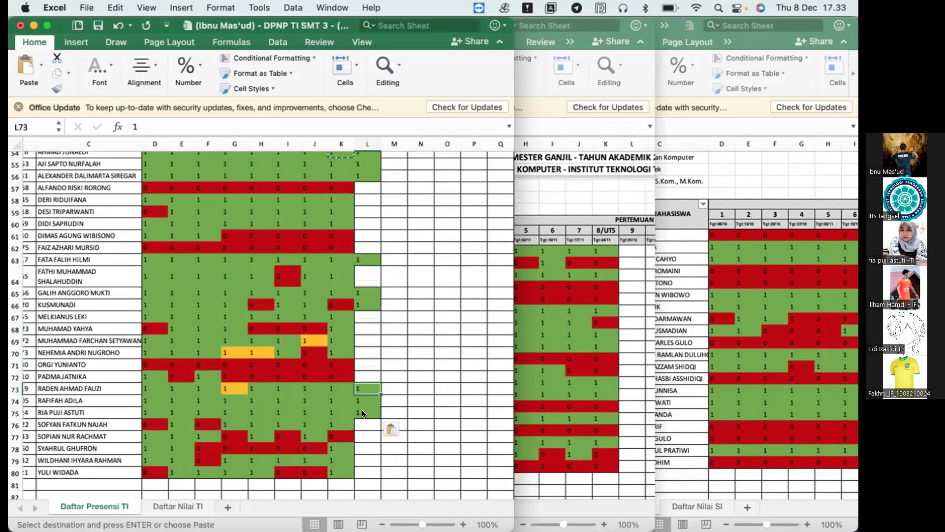
key(Down)
key(Down)
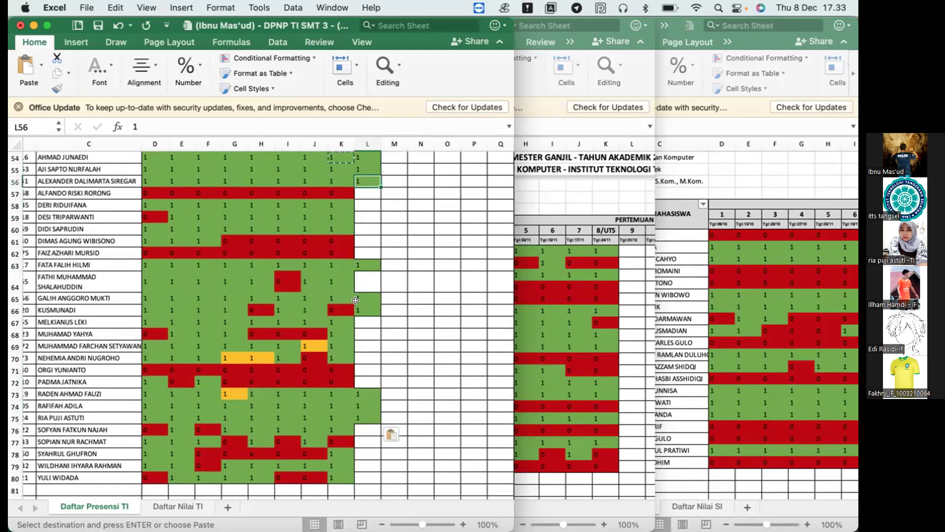
scroll(357, 306, down, 2)
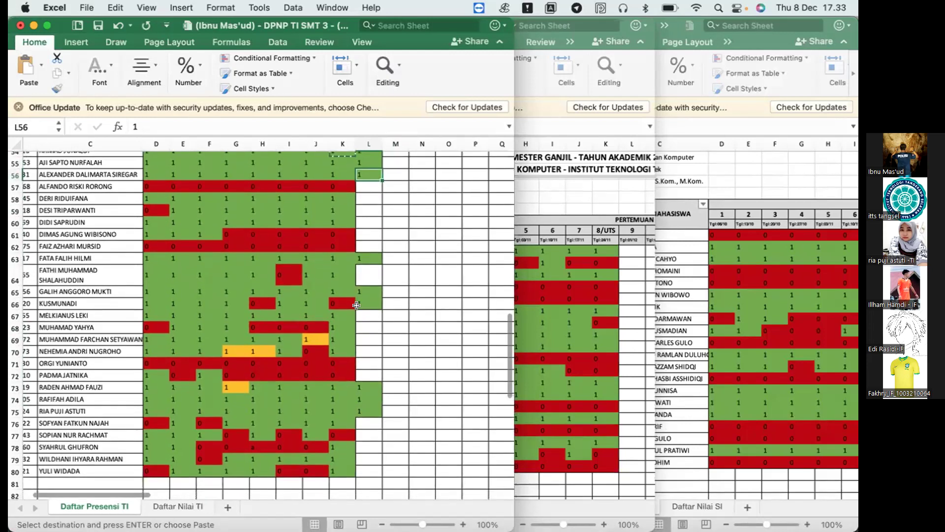
click(366, 275)
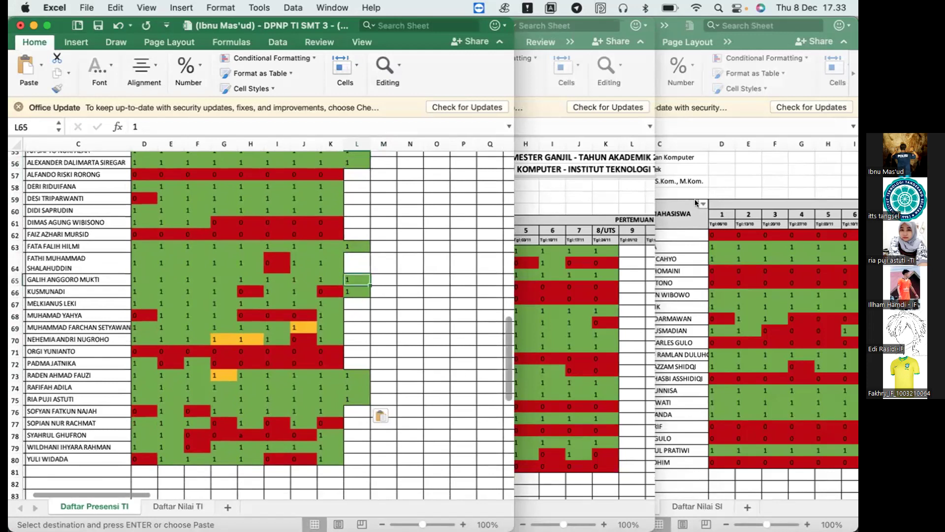
scroll(420, 204, up, 2)
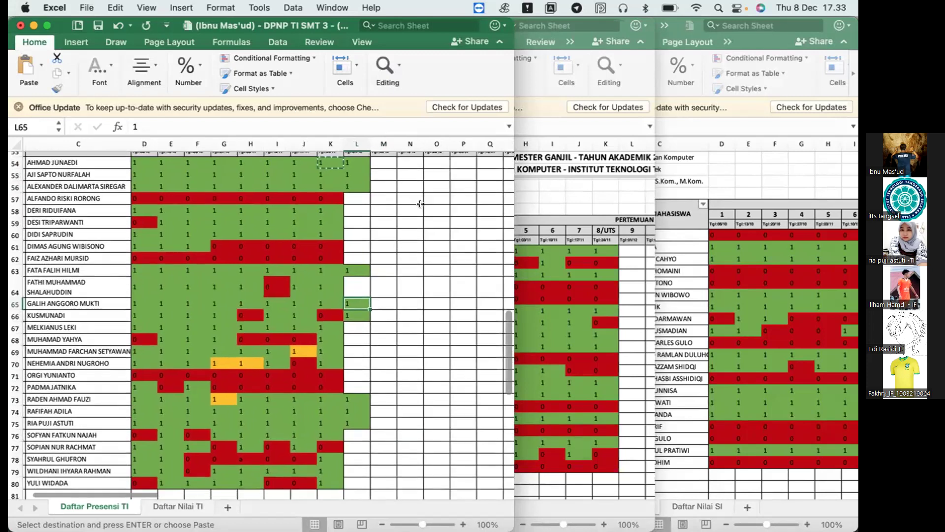
scroll(420, 204, down, 4)
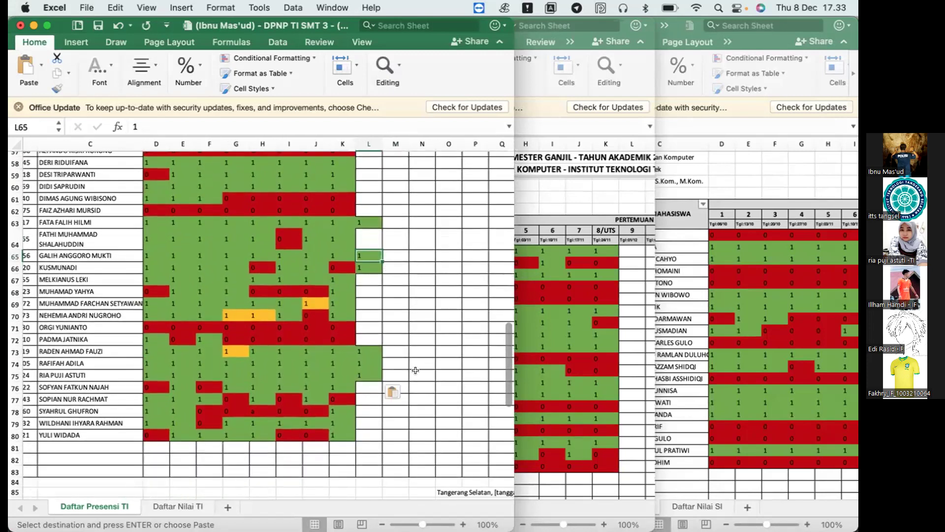
scroll(390, 265, up, 2)
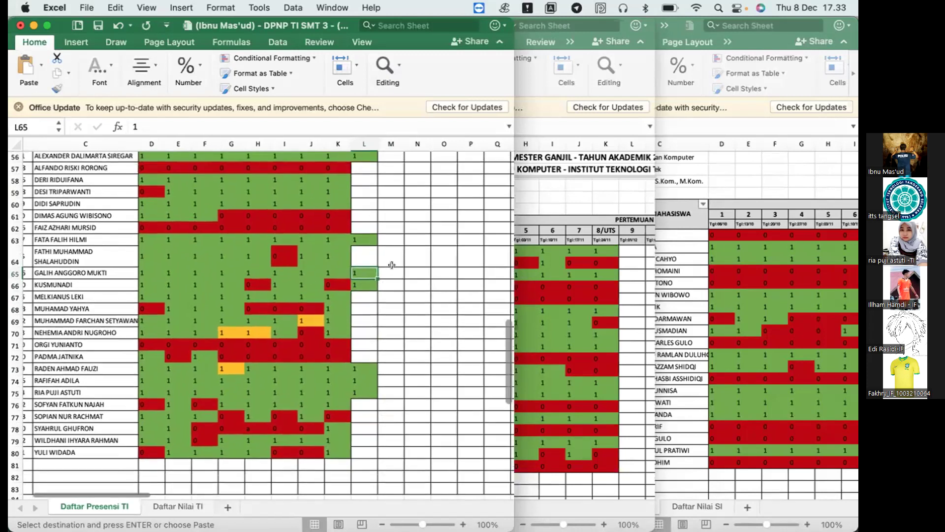
Step: Mark the student in row 58 present by pasting the green 1 into cell L58
click(387, 199)
scroll(386, 197, up, 2)
click(359, 192)
text(1)
key(Down)
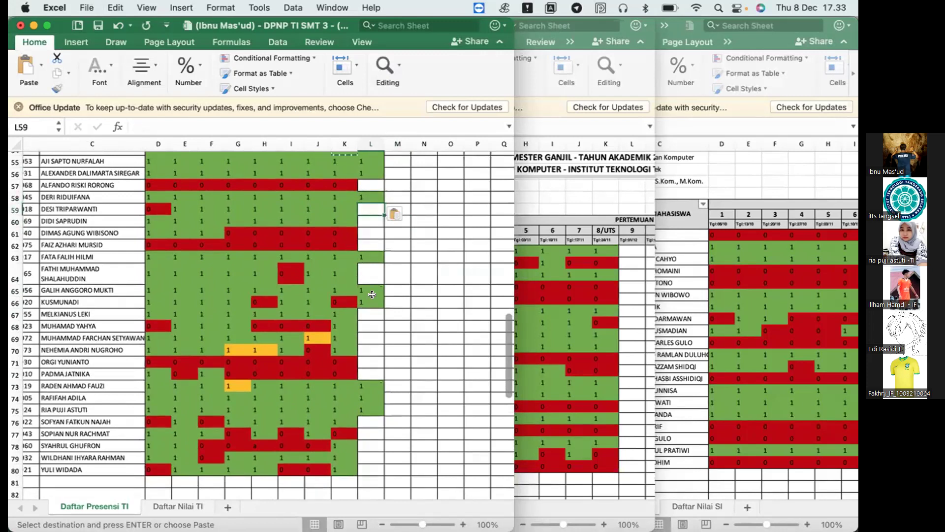
Step: Mark the students in rows 69 and 60 present by pasting the green 1 into cells L69 and L60
click(369, 333)
text(1)
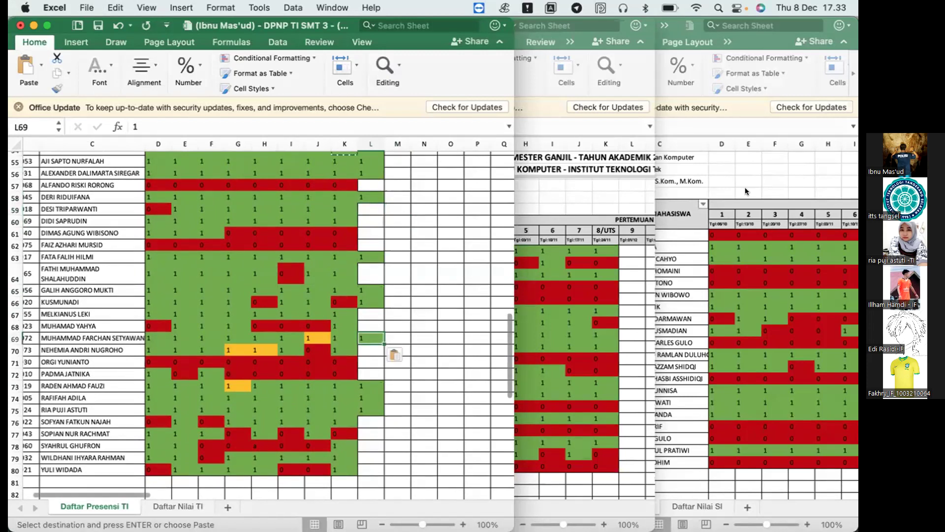
click(366, 220)
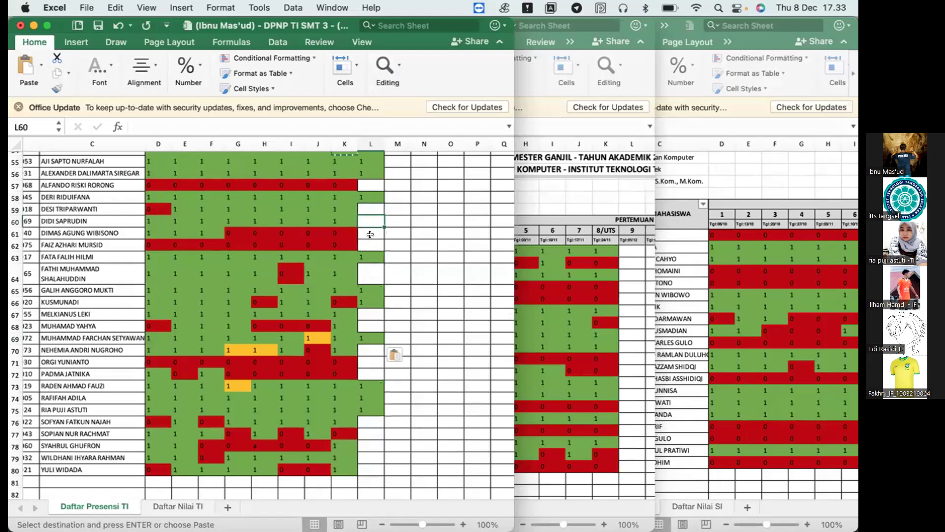
text(1)
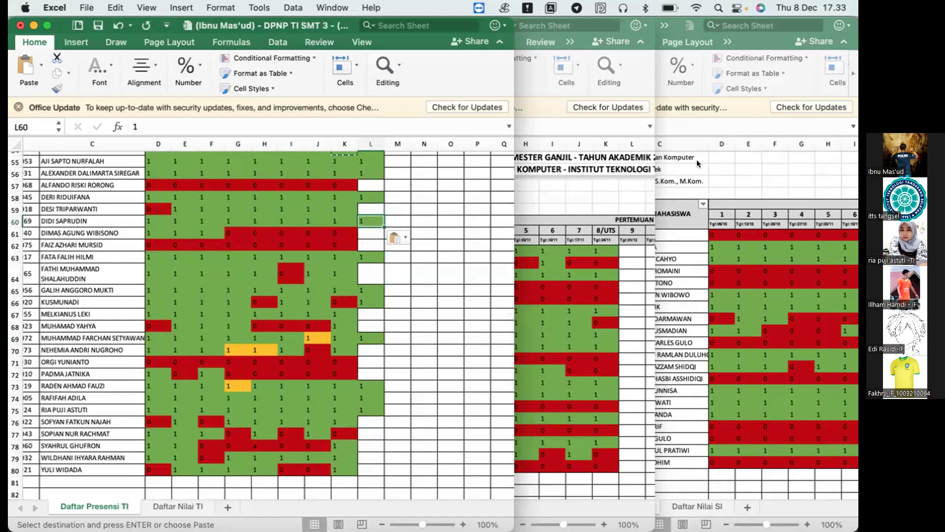
Step: Switch to the Daftar Presensi IF workbook and copy the green 1 from K59 into L59 for meeting 9
click(541, 303)
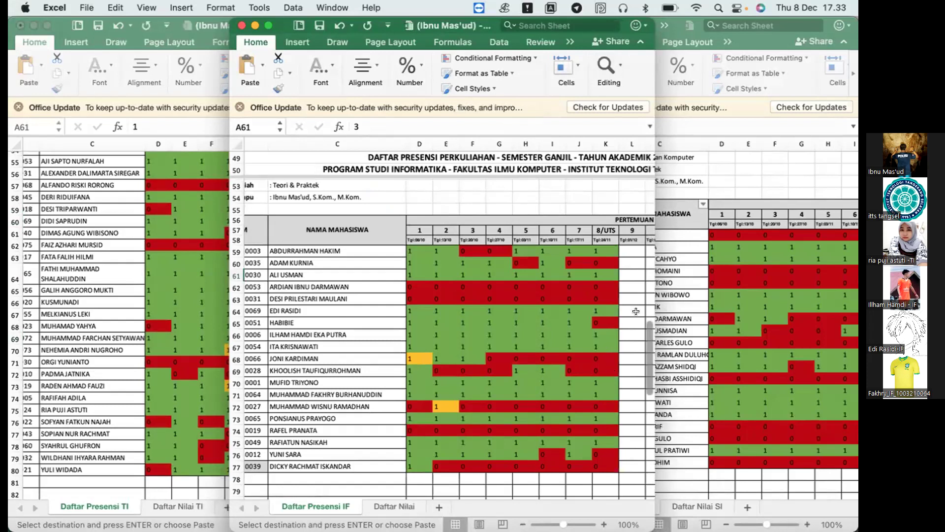
click(622, 253)
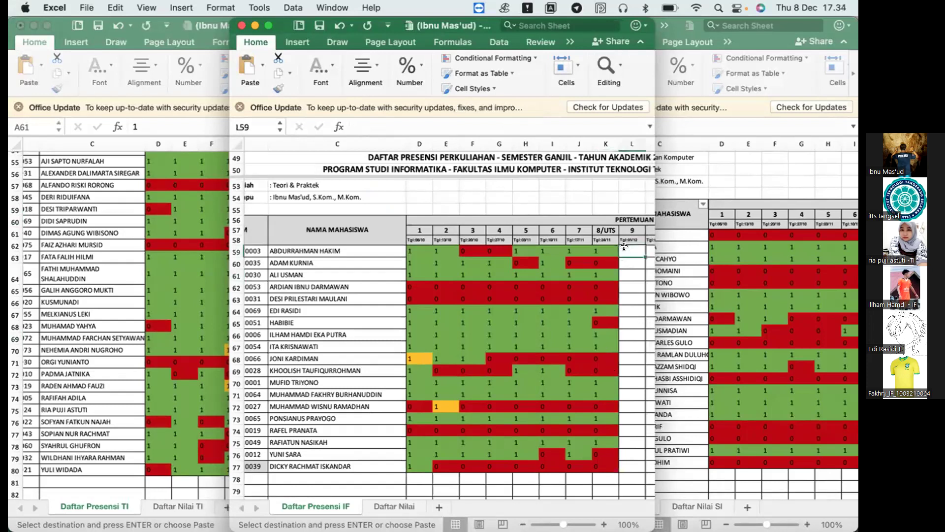
scroll(624, 249, right, 1)
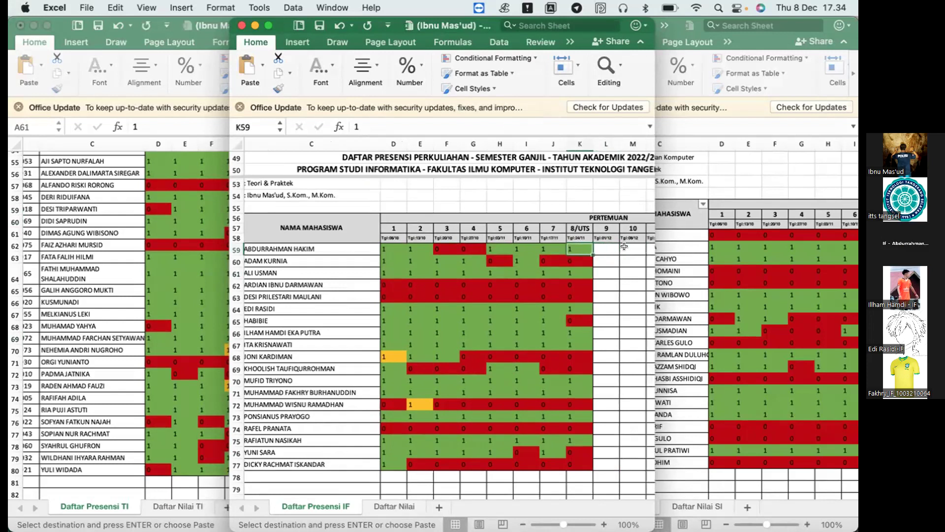
text(1)
key(Return)
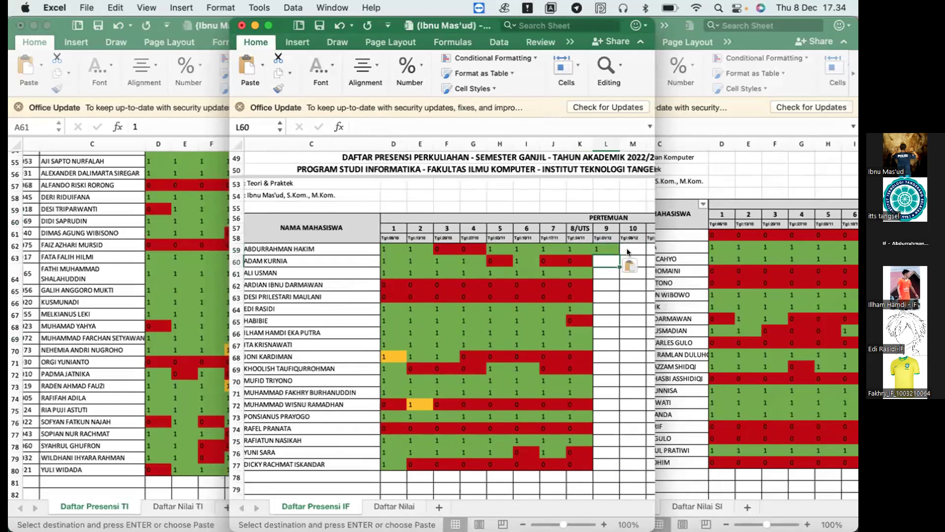
Step: Skip rows 60 to 63 and mark the student in row 64 present for meeting 9 with the copied green 1
key(Down)
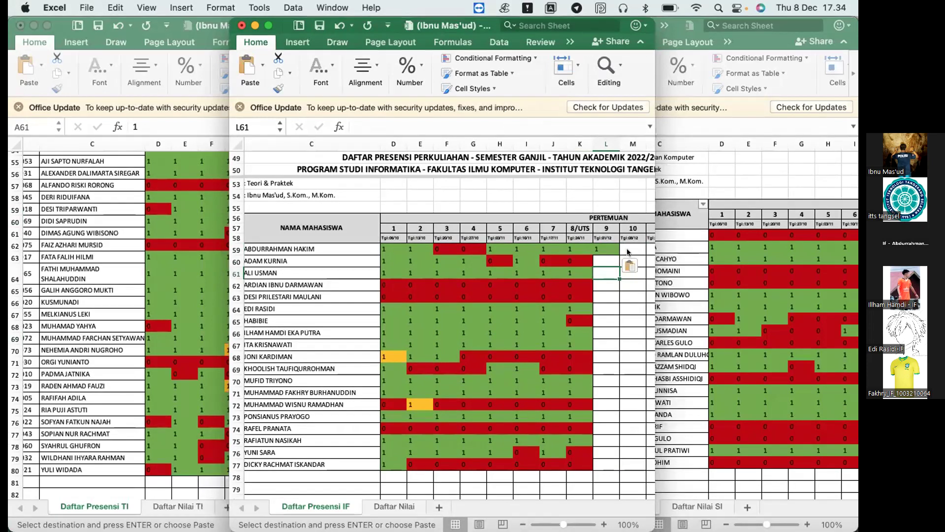
key(XF86AudioRaiseVolume)
key(Down)
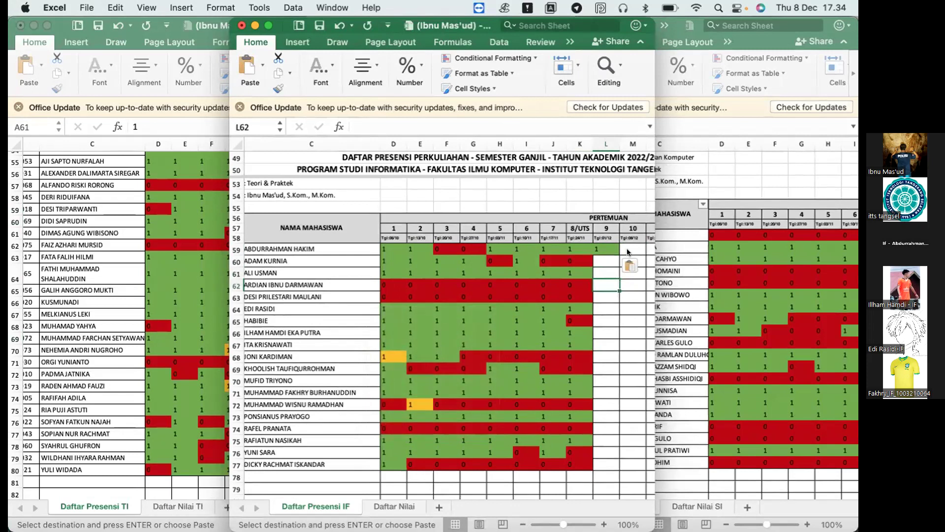
key(Down)
key(Down)
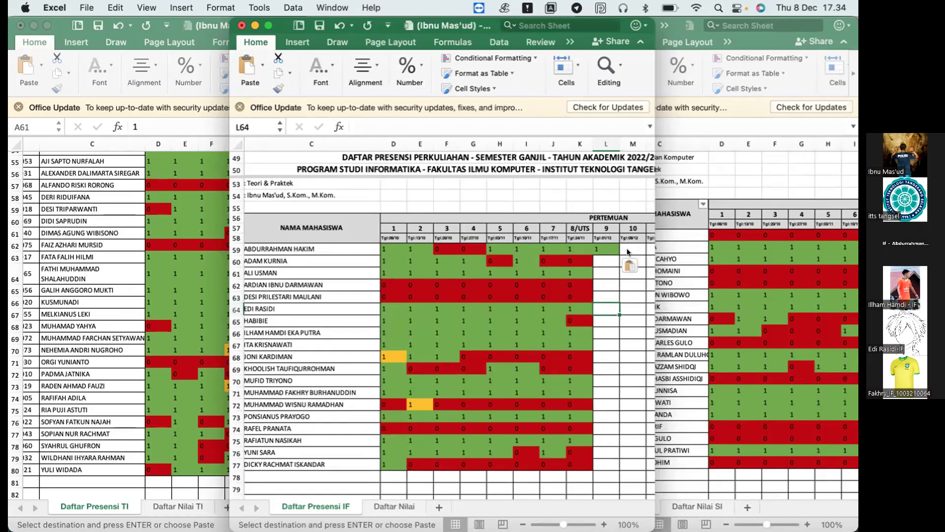
text(1)
key(Down)
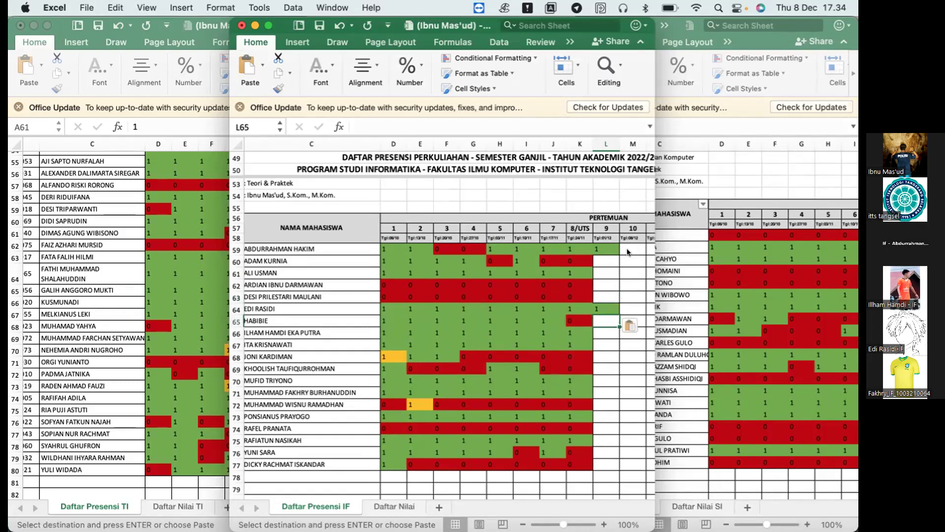
Step: Leave row 65 blank and paste the green 1 into cells L66 and L67 for meeting 9
key(Down)
key(XF86AudioRaiseVolume)
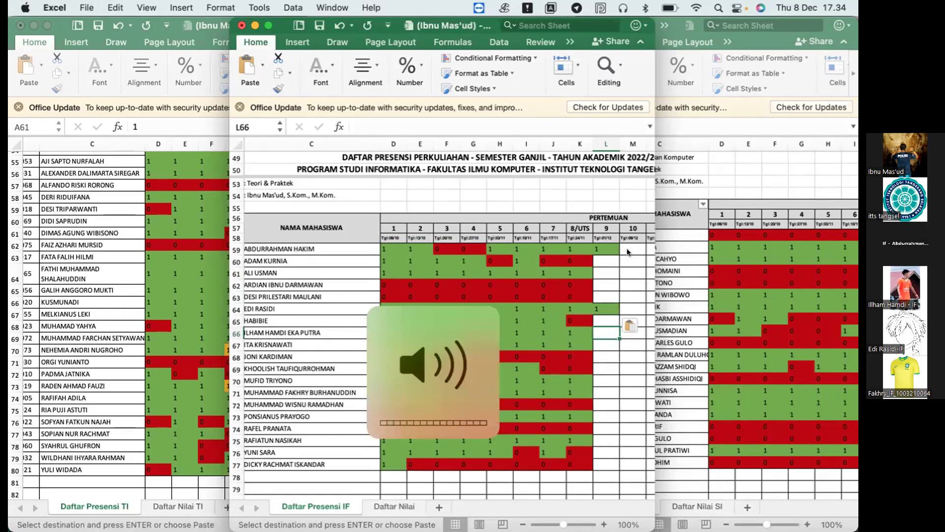
key(super+v)
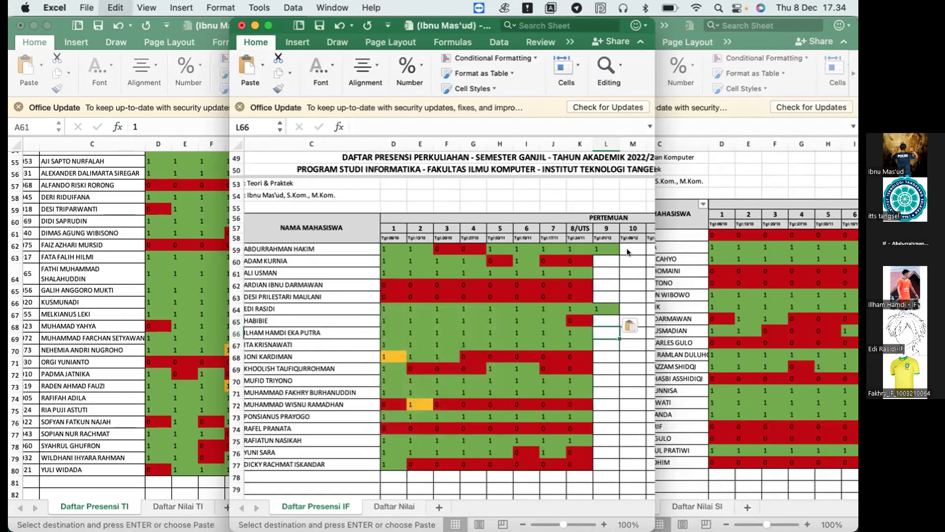
key(Down)
key(super+v)
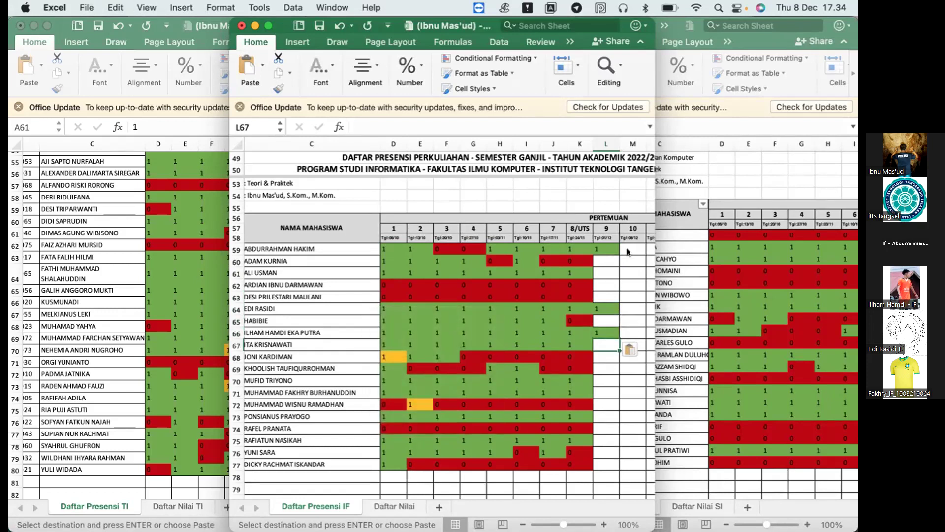
scroll(519, 227, left, 1)
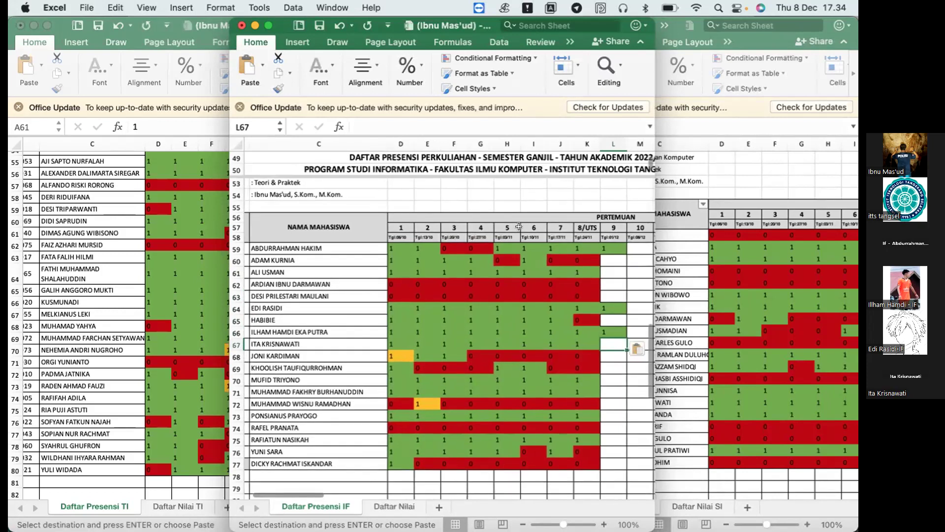
key(super+v)
key(Down)
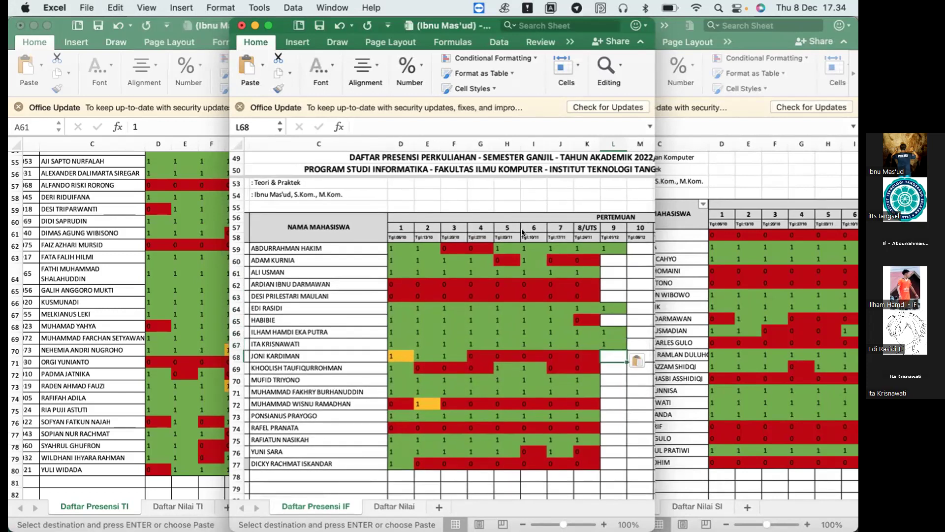
Step: Leave rows 68 and 69 blank and paste the green 1 into cells L70 and L71 for meeting 9
key(Down)
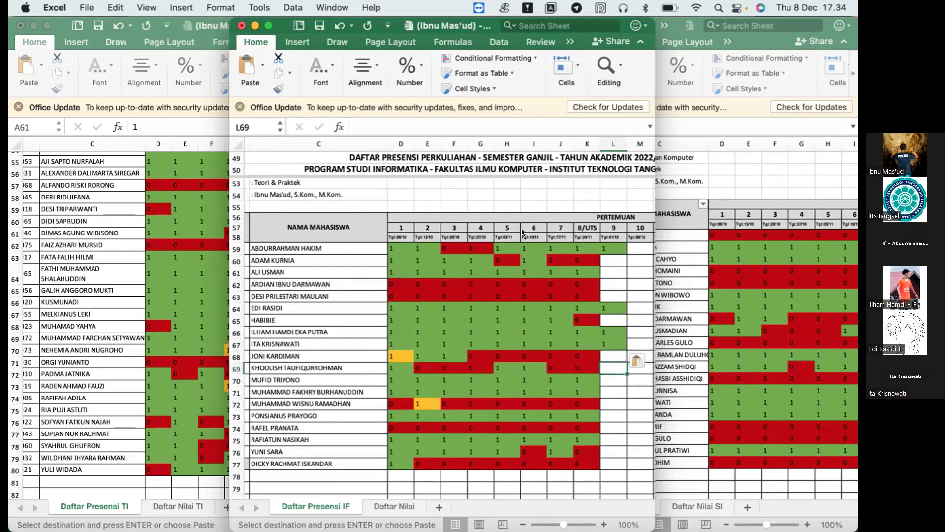
key(Down)
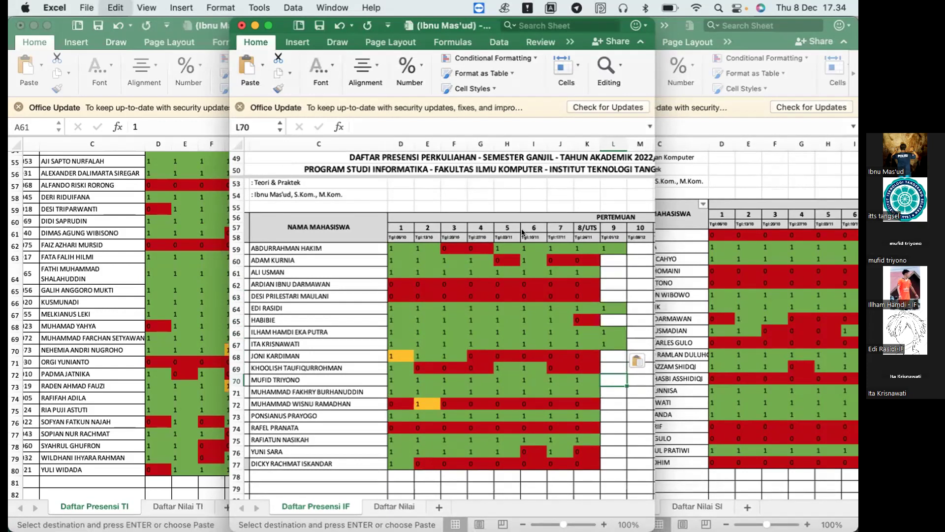
key(super+v)
key(Down)
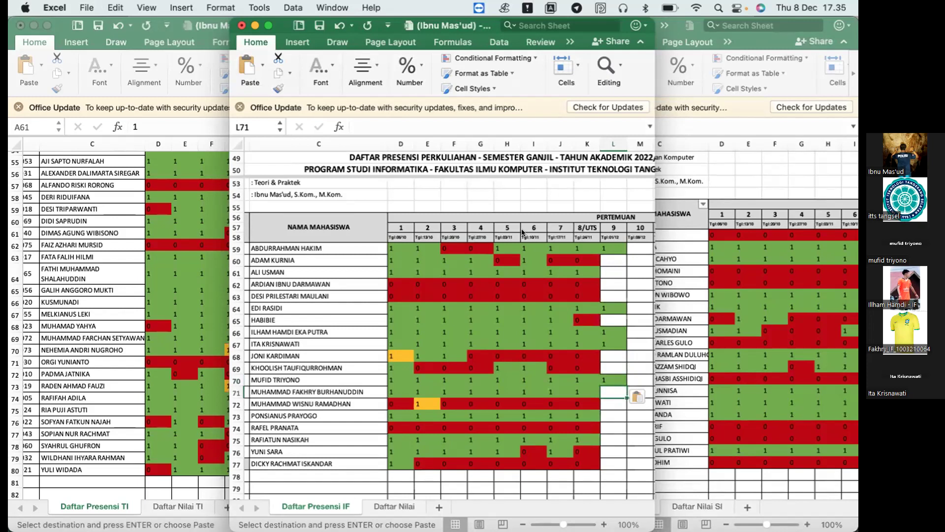
text(1)
key(Down)
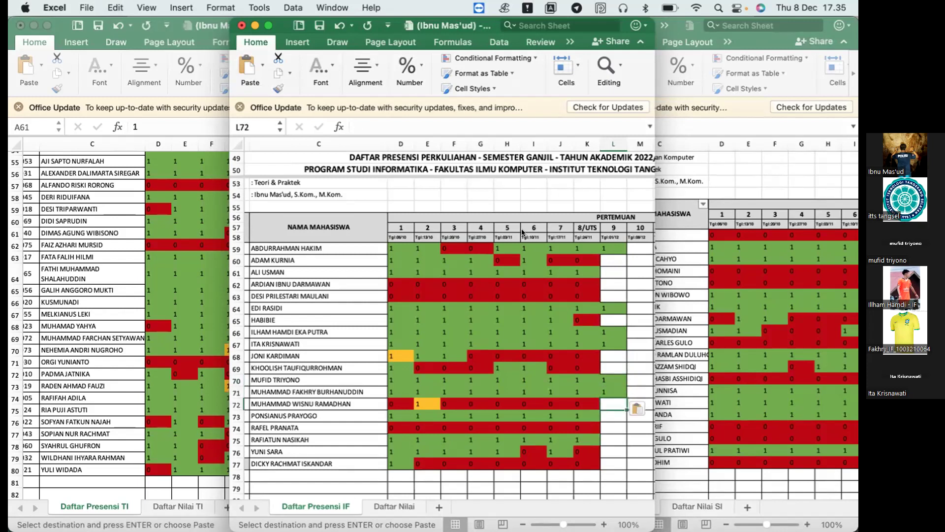
Step: Paste the green 1 into L73, L75 and L76 for meeting 9, leaving rows 72 and 74 blank
key(Down)
text(1)
key(Down)
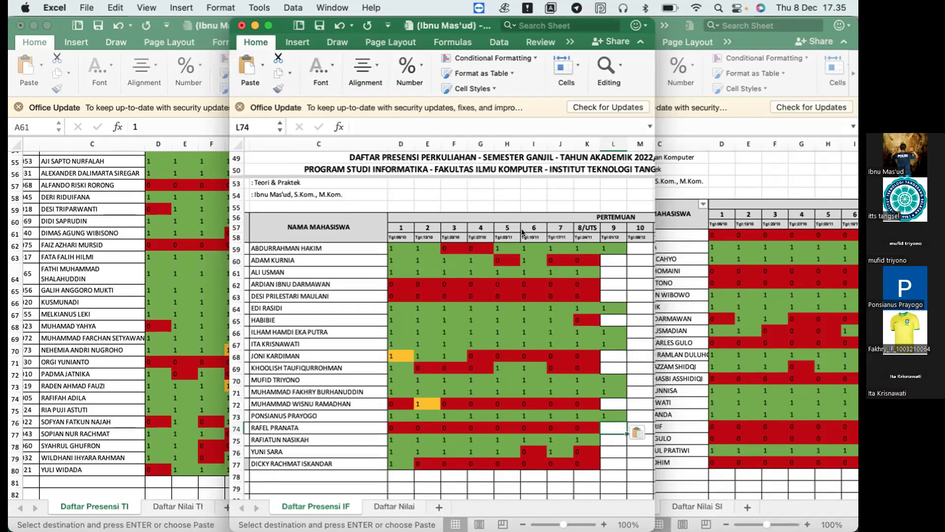
key(Down)
key(Down)
key(super+v)
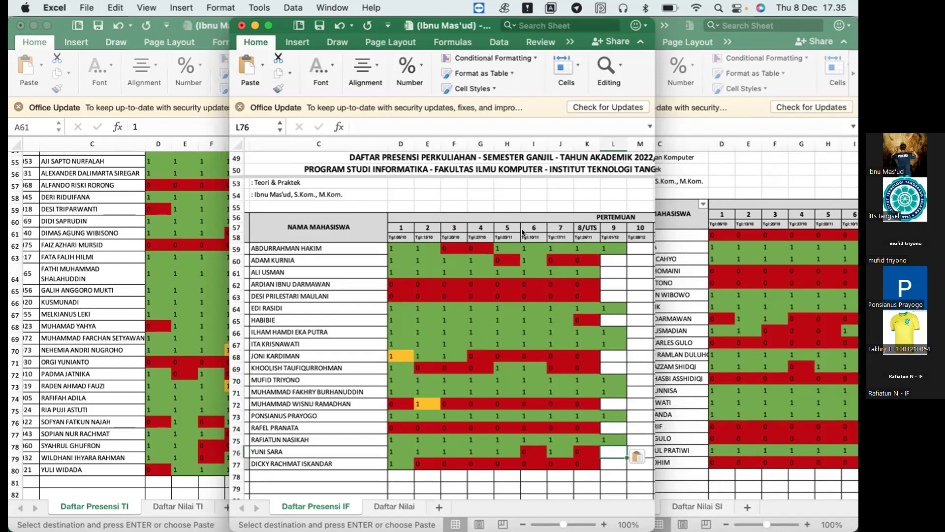
text(1)
key(Down)
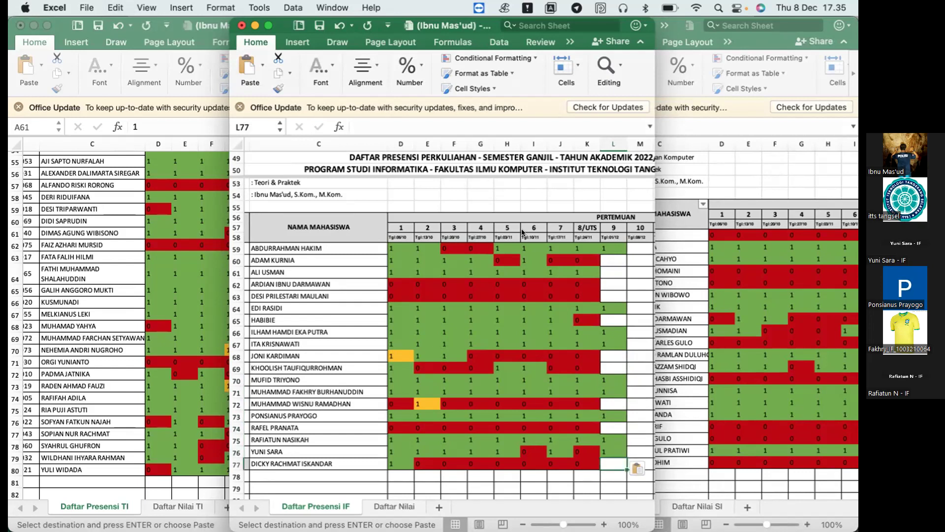
Step: Switch back to the Daftar Presensi TI workbook and paste the green 1 into L64 for meeting 9
click(698, 329)
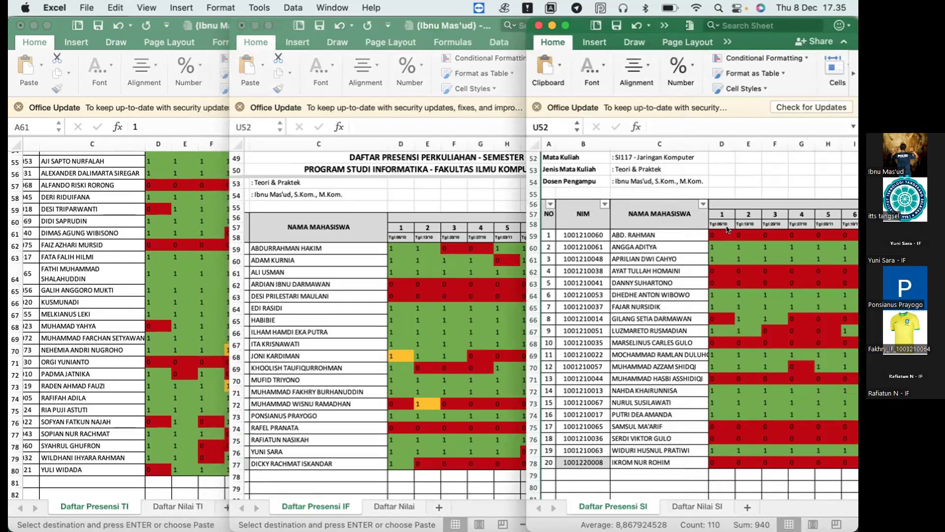
click(160, 238)
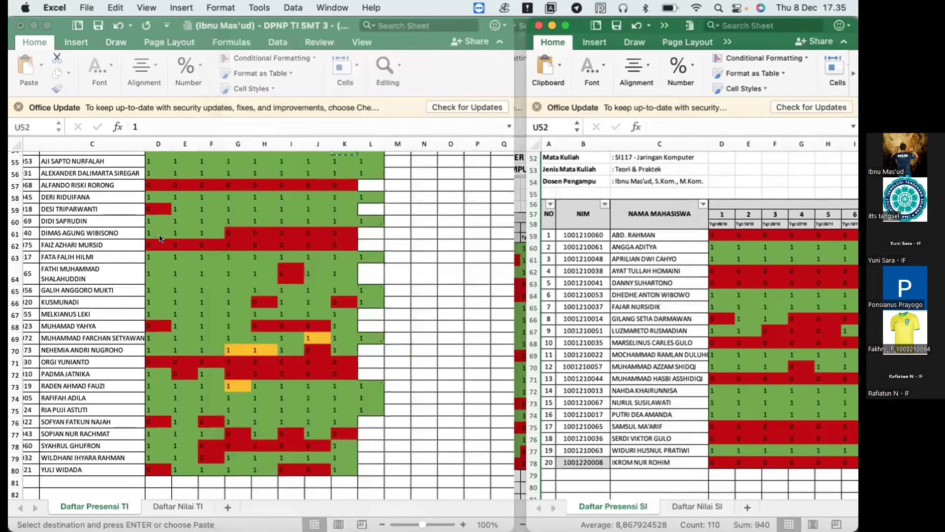
click(191, 221)
scroll(195, 222, up, 3)
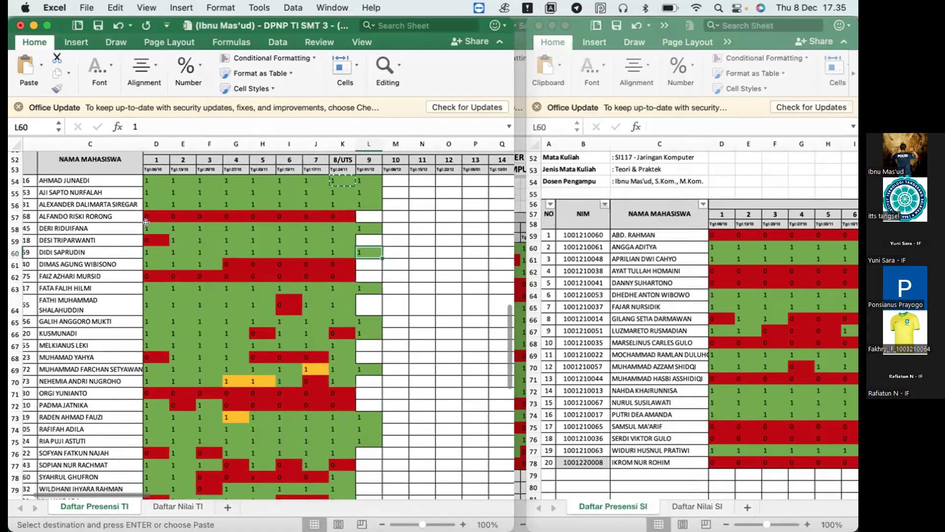
click(358, 301)
text(1)
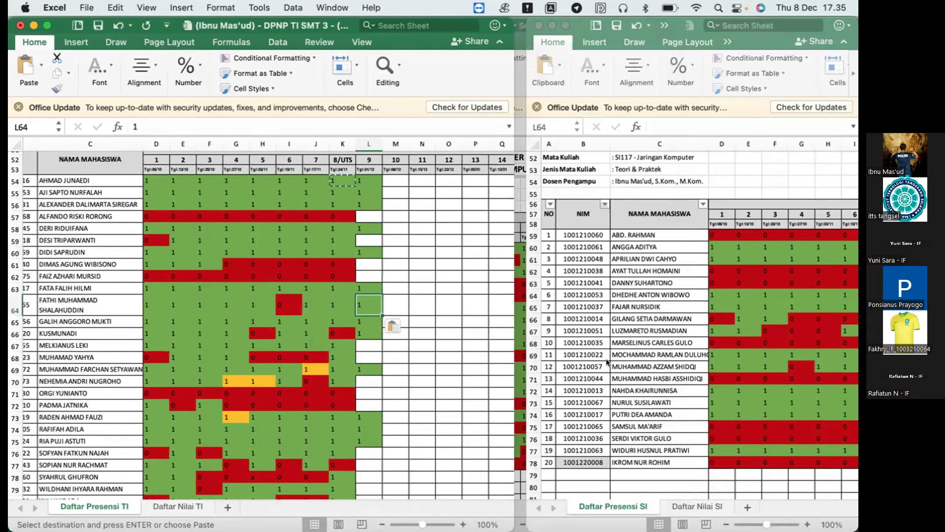
Step: Return to the Daftar Presensi IF workbook and paste the green 1 into L61 for meeting 9
click(532, 363)
key(super+grave)
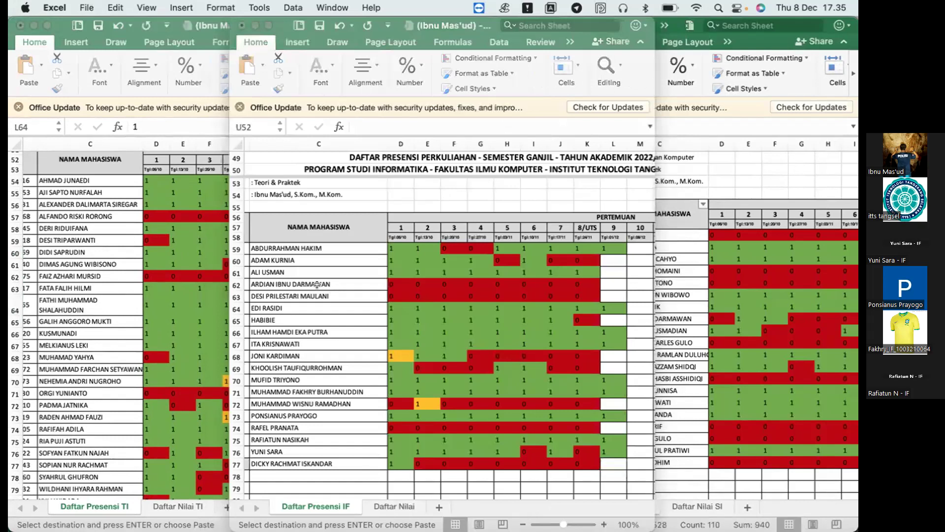
click(330, 266)
key(Right)
key(Right)
key(Right)
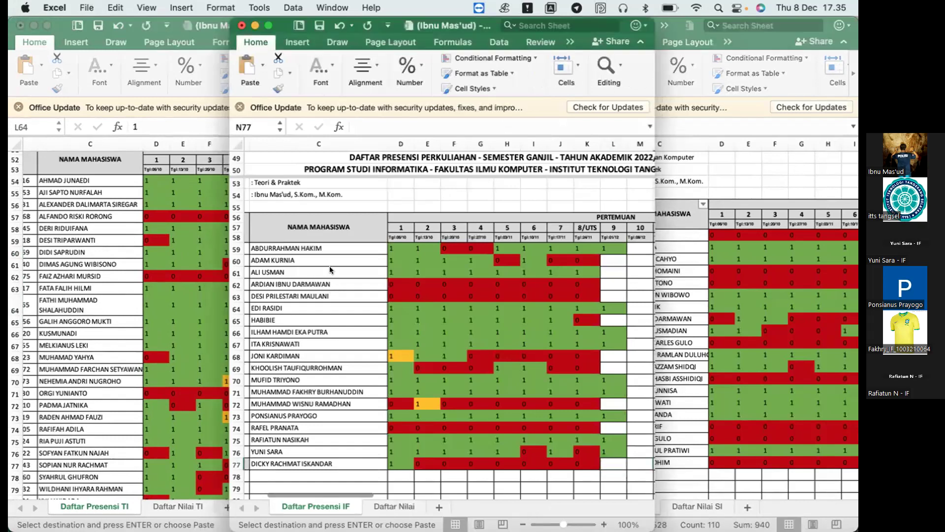
click(468, 271)
text(1)
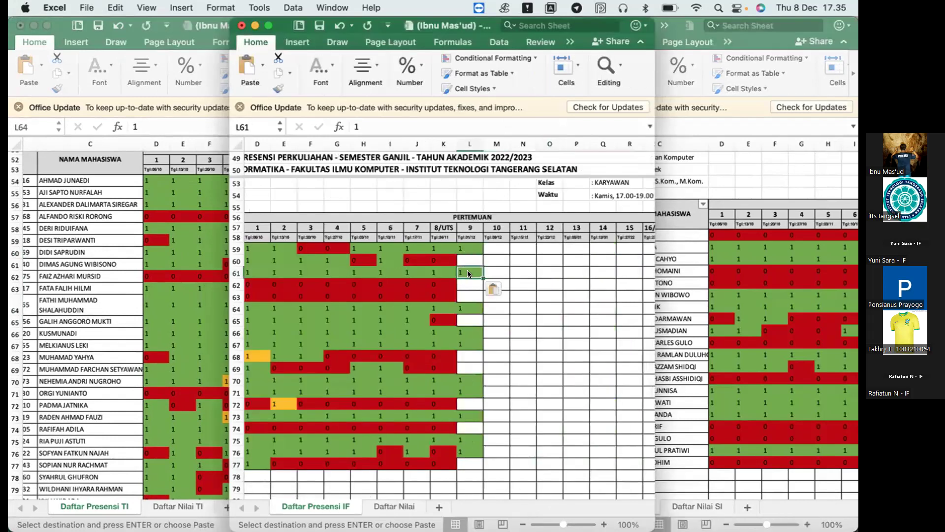
Step: Switch to the Daftar Presensi SI workbook, widen its window, and paste the green 1 into L60 and L61 for meeting 9
click(666, 396)
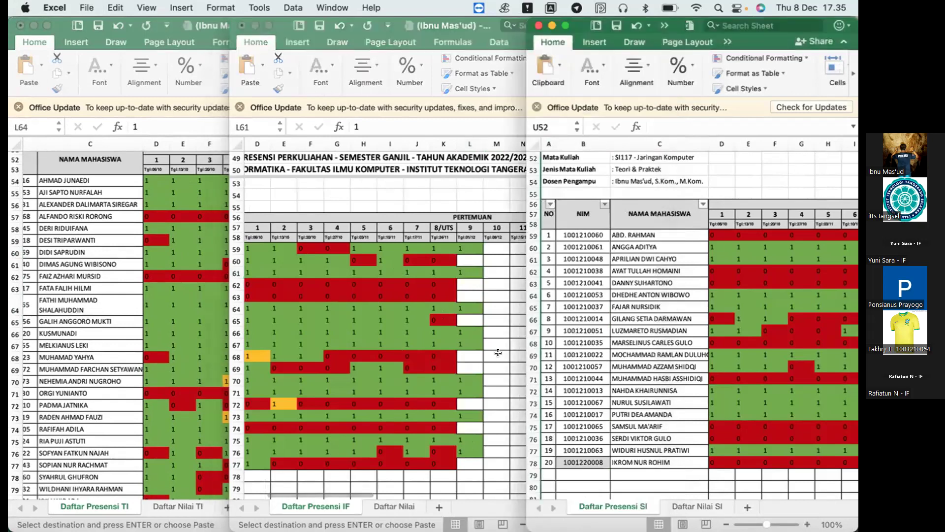
drag(526, 347, 383, 364)
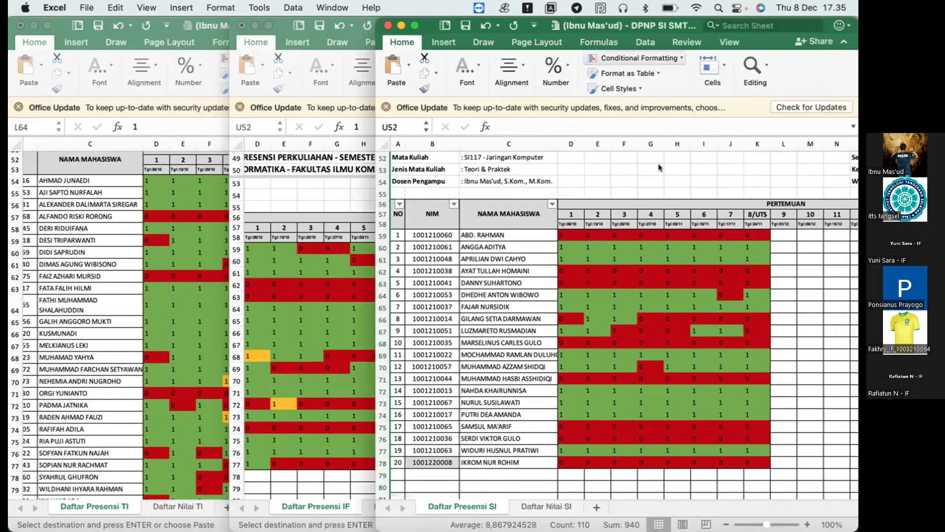
click(785, 232)
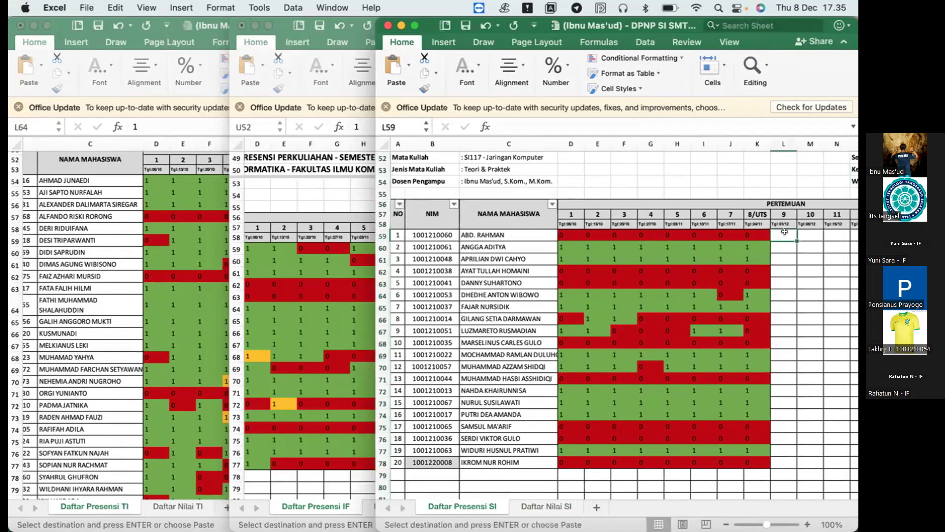
key(Down)
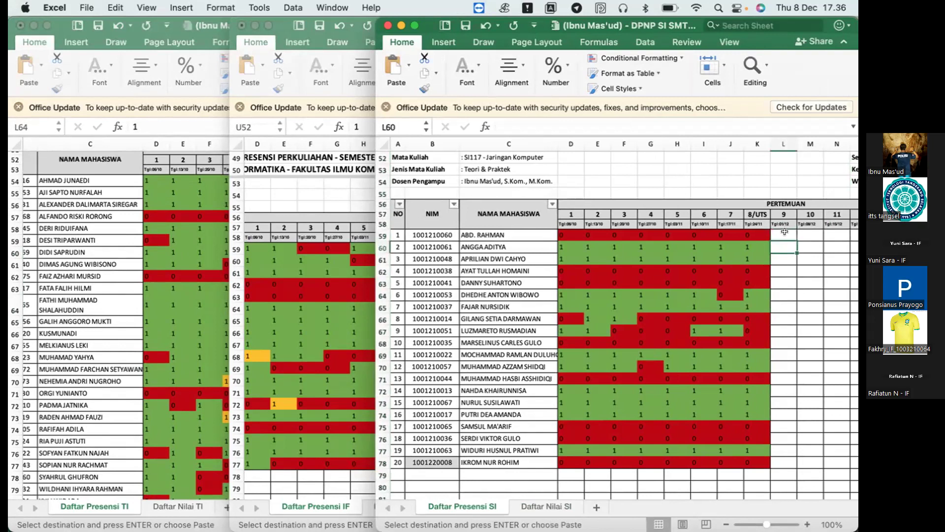
text(1)
key(Down)
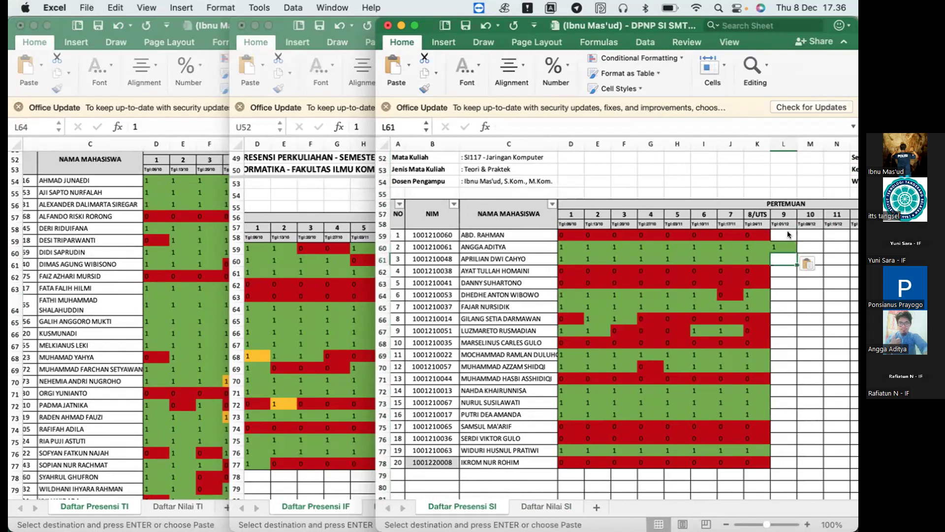
key(XF86AudioLowerVolume)
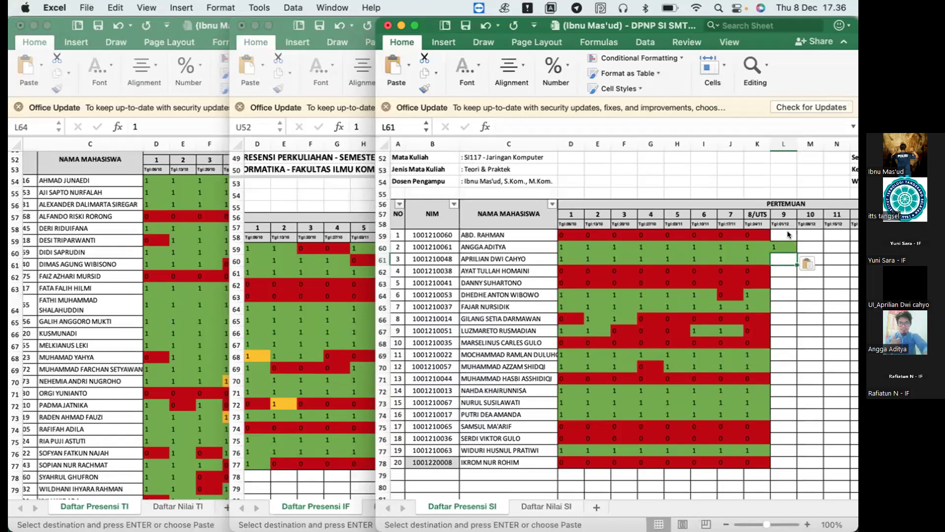
text(1)
key(Down)
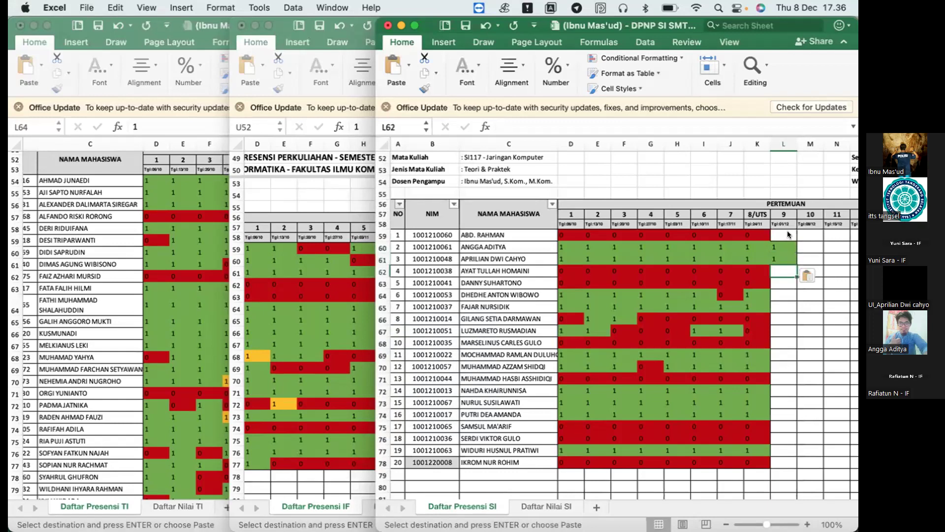
Step: Go through the students in rows 62 to 68 of the SI list, leaving their meeting 9 cells blank
key(Down)
key(Down)
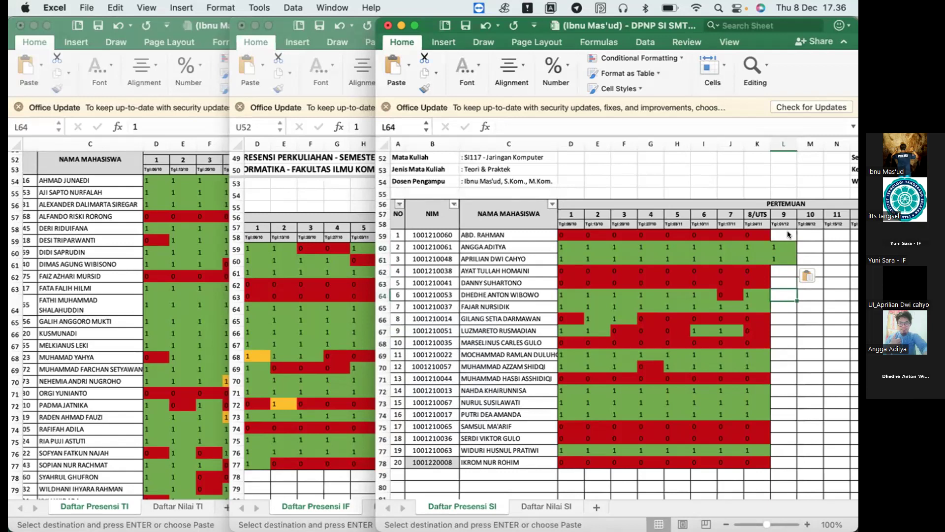
key(Down)
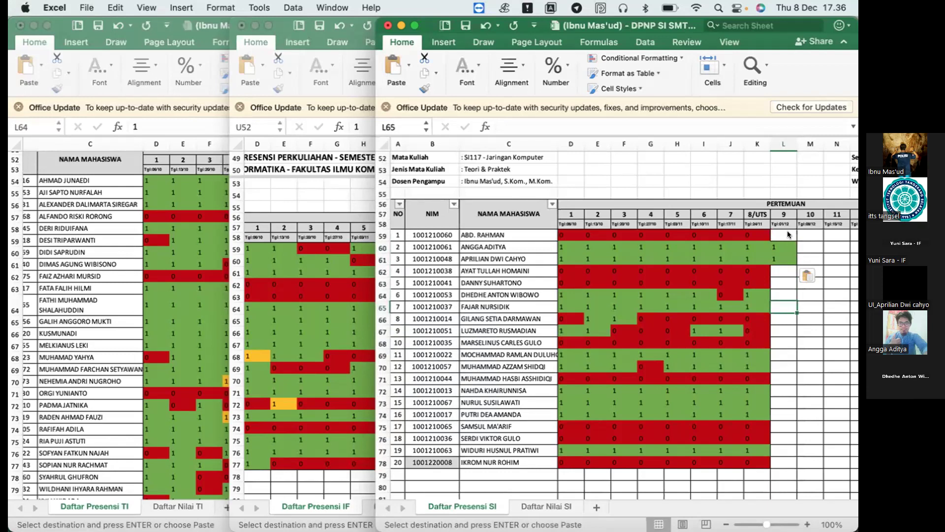
key(Down)
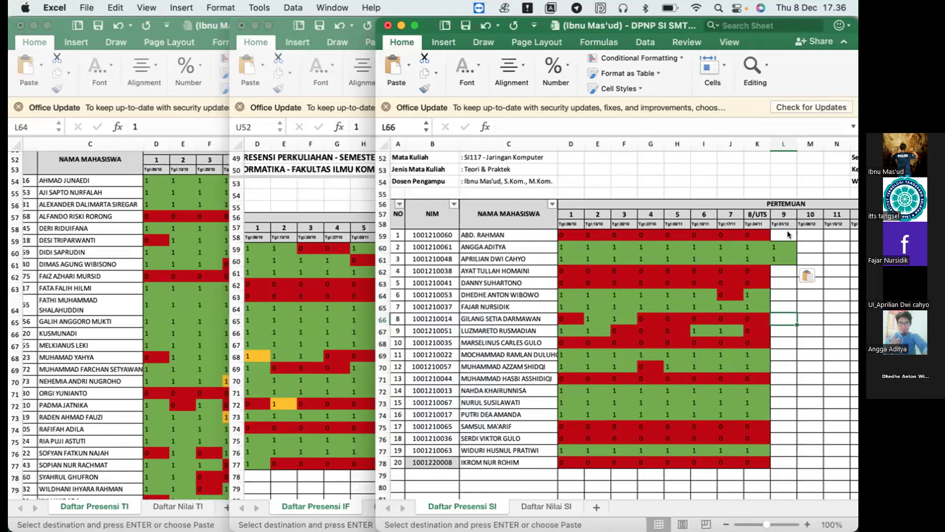
key(XF86AudioRaiseVolume)
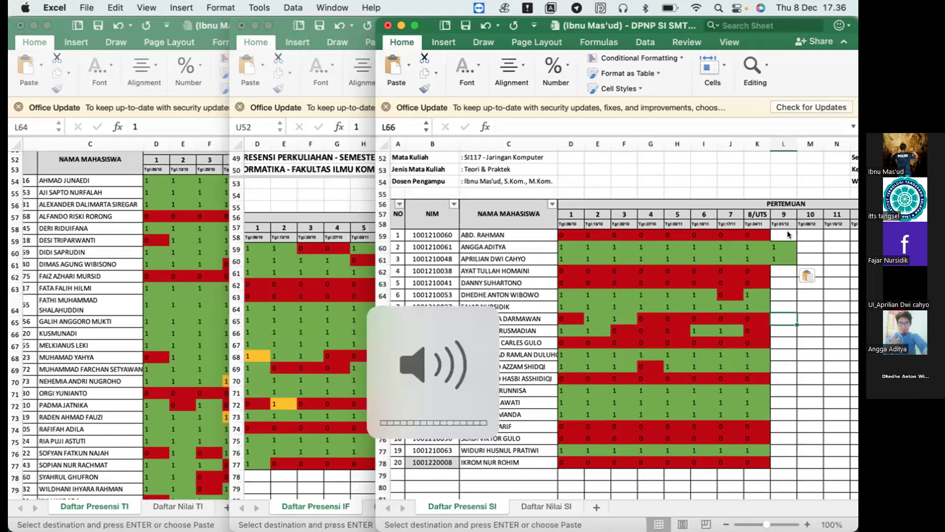
mouse_move(793, 513)
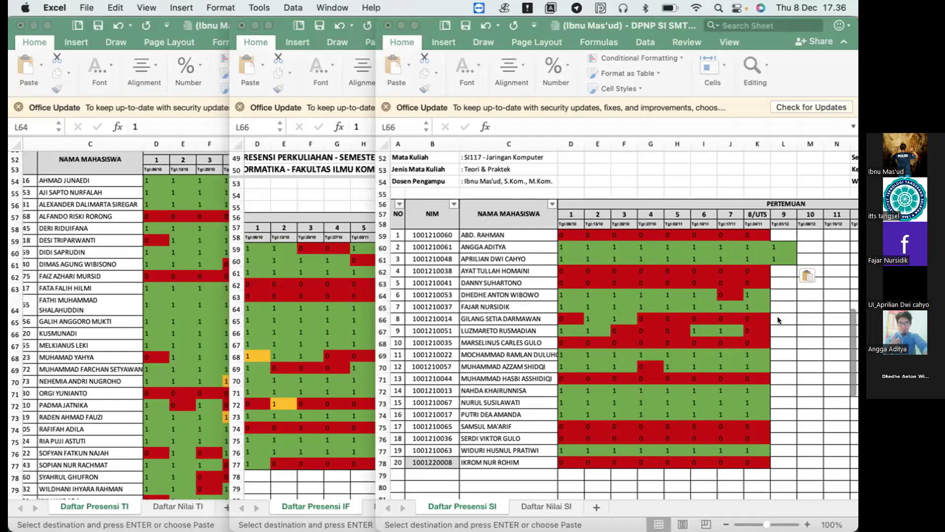
click(783, 296)
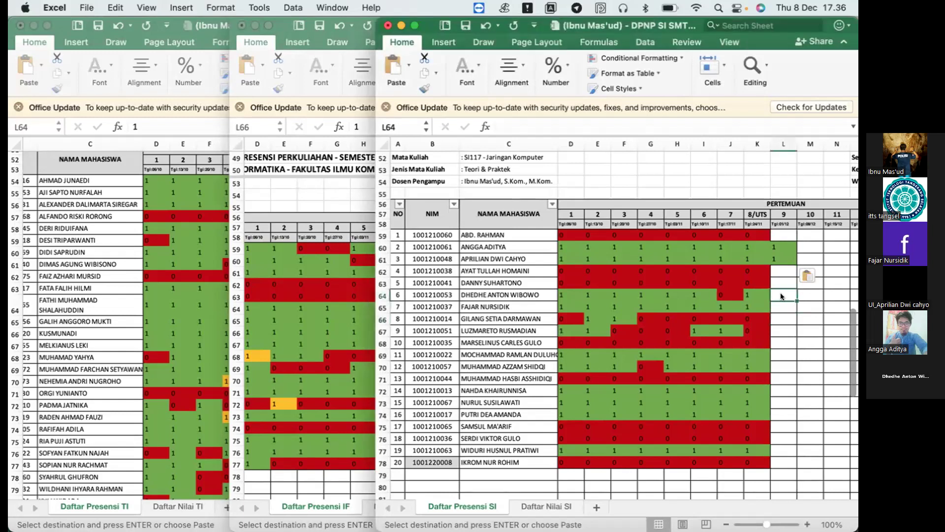
key(Down)
key(Down)
key(Down)
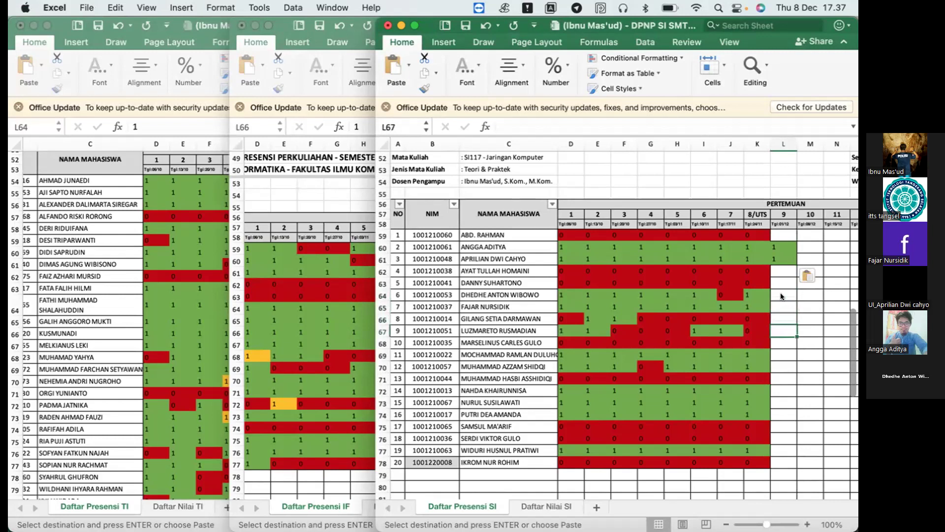
key(XF86AudioRaiseVolume)
click(773, 339)
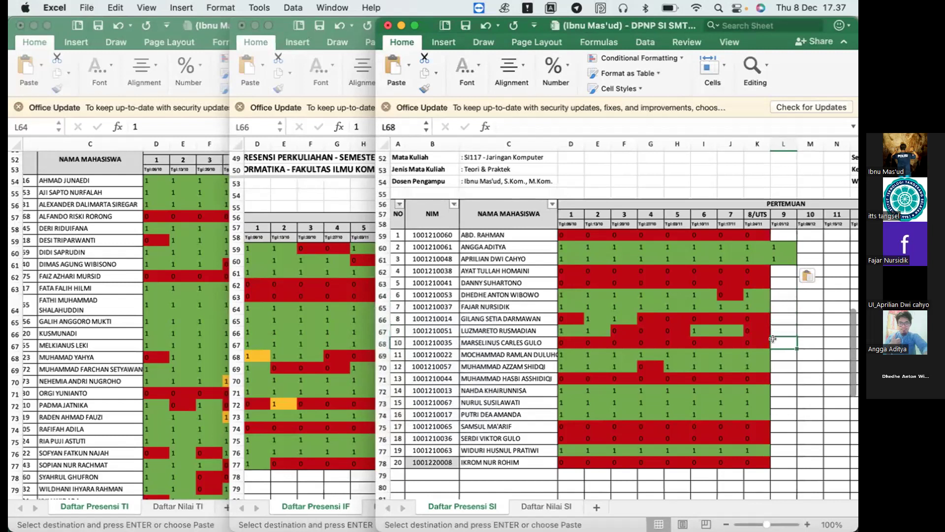
Step: Mark the students in rows 69 and 70 present for meeting 9 by pasting the green 1 into L69 and L70
key(Down)
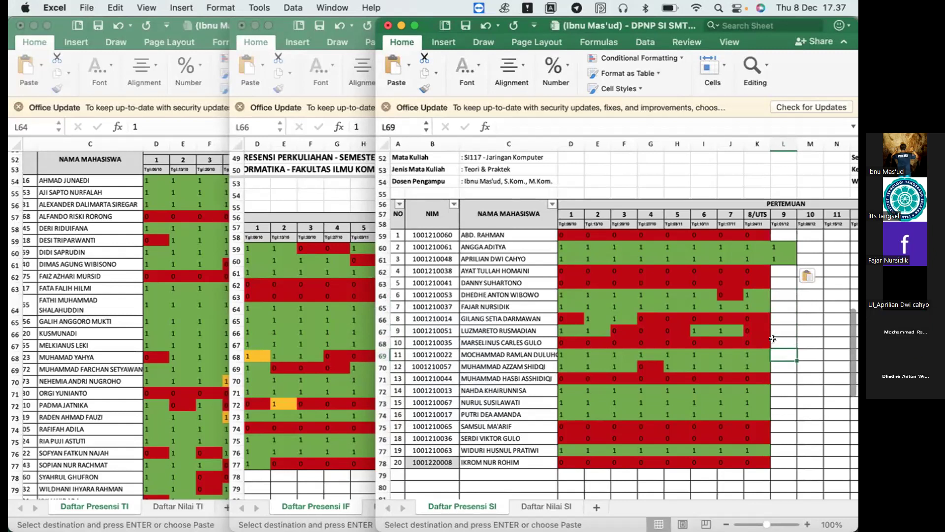
text(1)
key(Down)
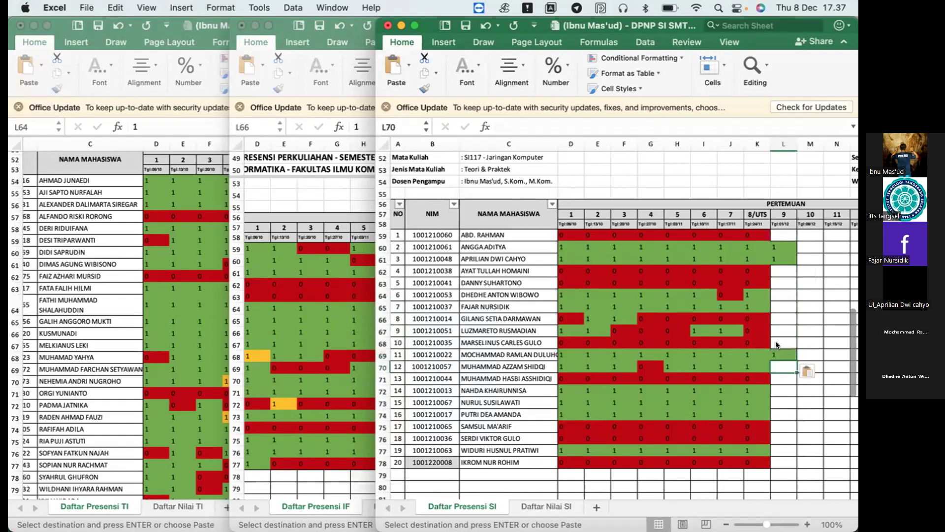
text(1)
key(Down)
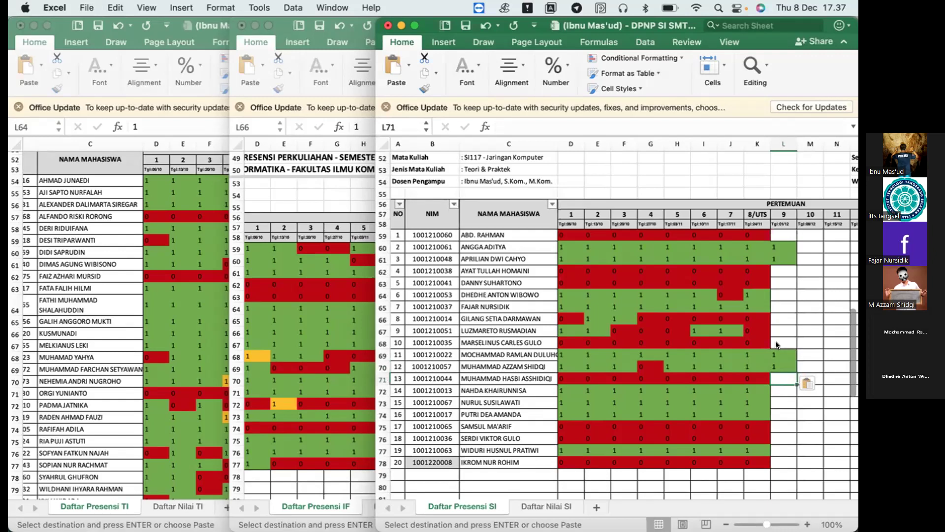
Step: Leave row 71 blank and paste the green 1 into cells L72, L73 and L74 for meeting 9
key(Down)
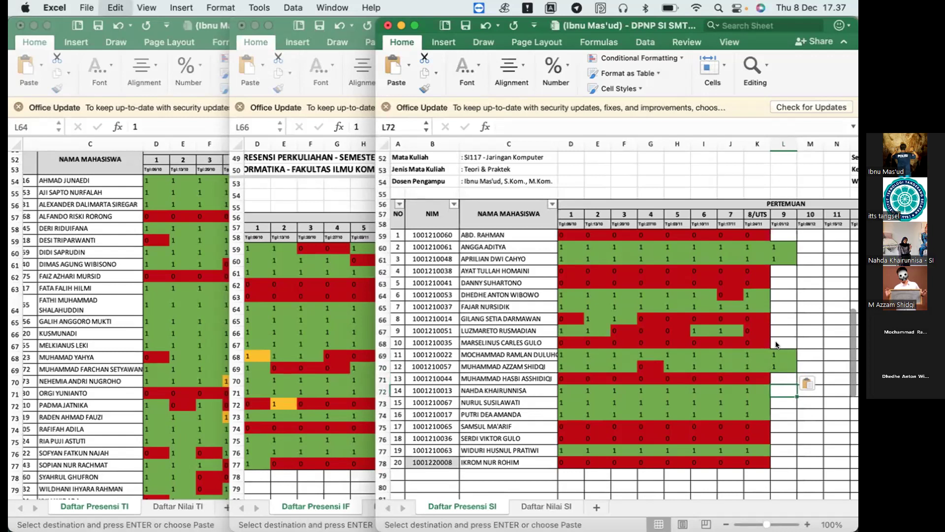
key(super+v)
key(Down)
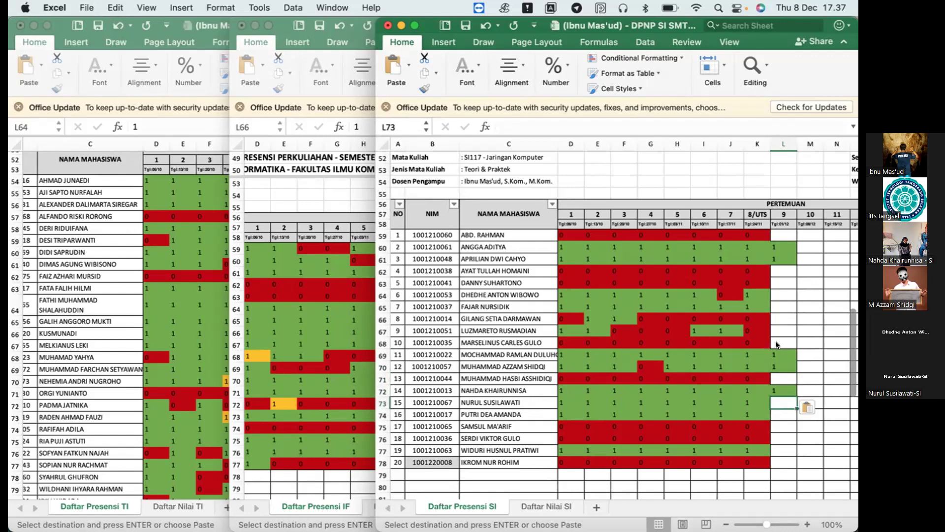
key(super+v)
key(Down)
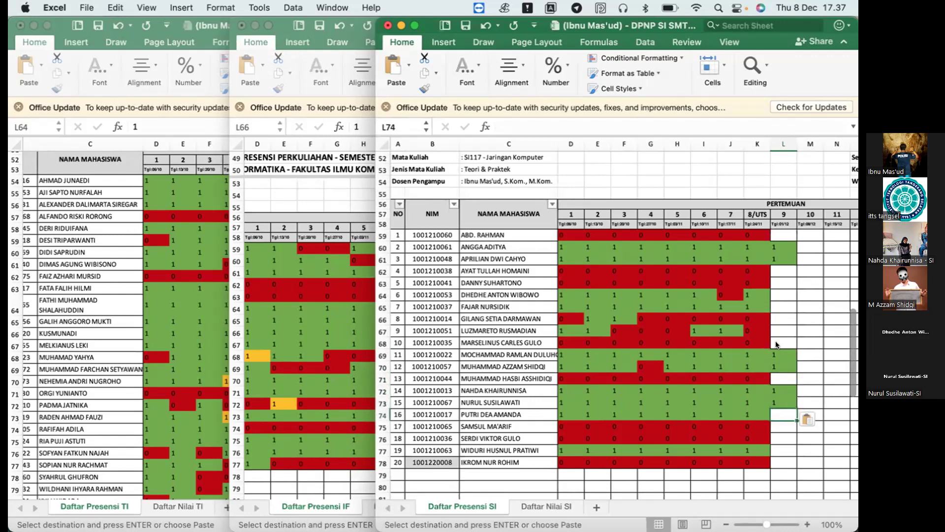
key(super+v)
Step: Skip rows 75 and 76 and paste the green 1 into L77 for meeting 9
key(Down)
key(Down)
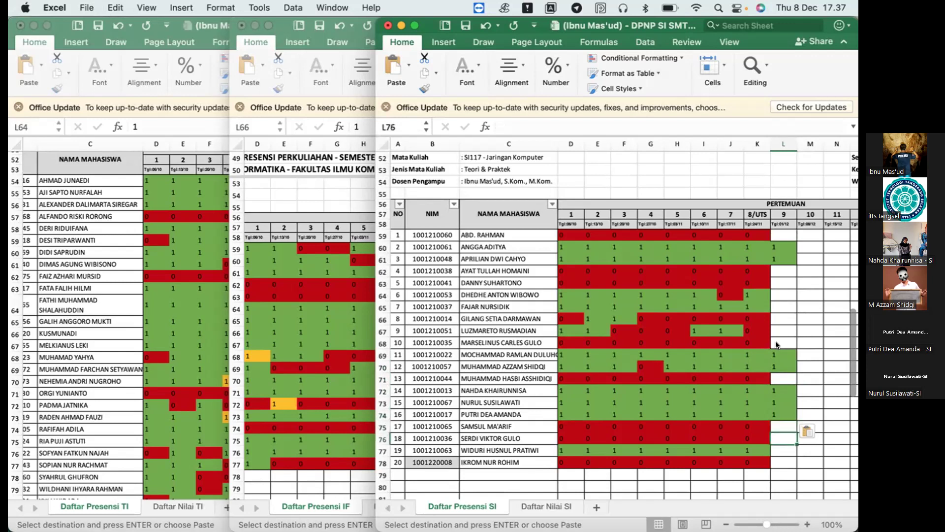
key(Down)
key(super+v)
key(Down)
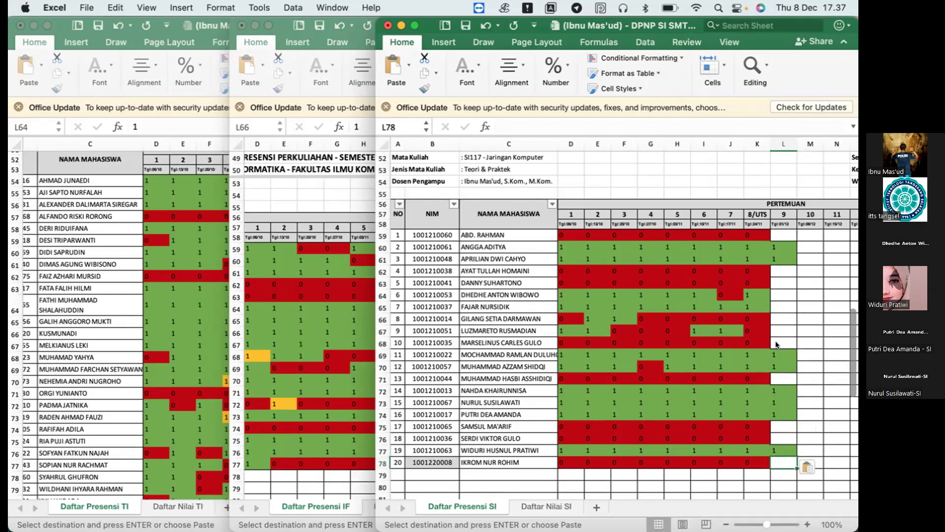
Step: Mark the student in row 64 of the SI list present for meeting 9 by pasting the green 1 into L64
click(547, 290)
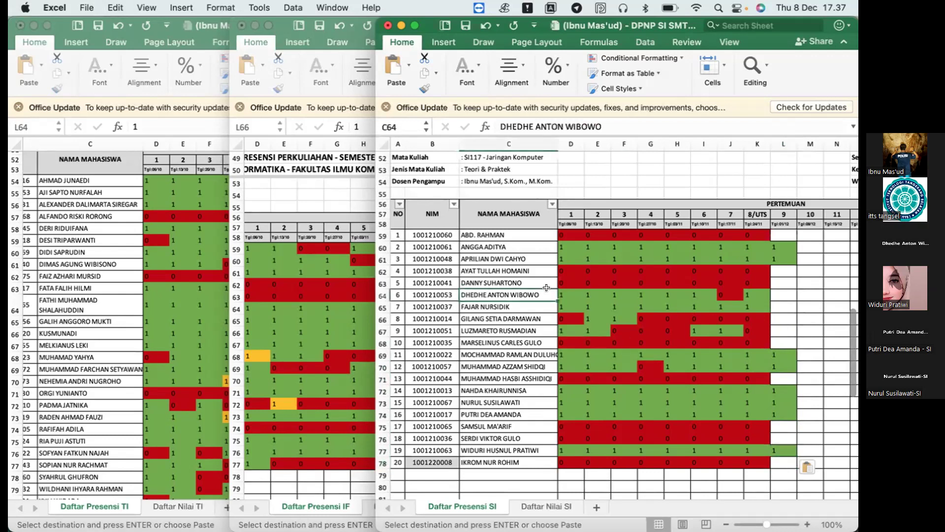
key(Right)
key(Right)
key(Right)
key(Right)
key(Right)
key(Right)
key(Right)
key(Right)
key(Right)
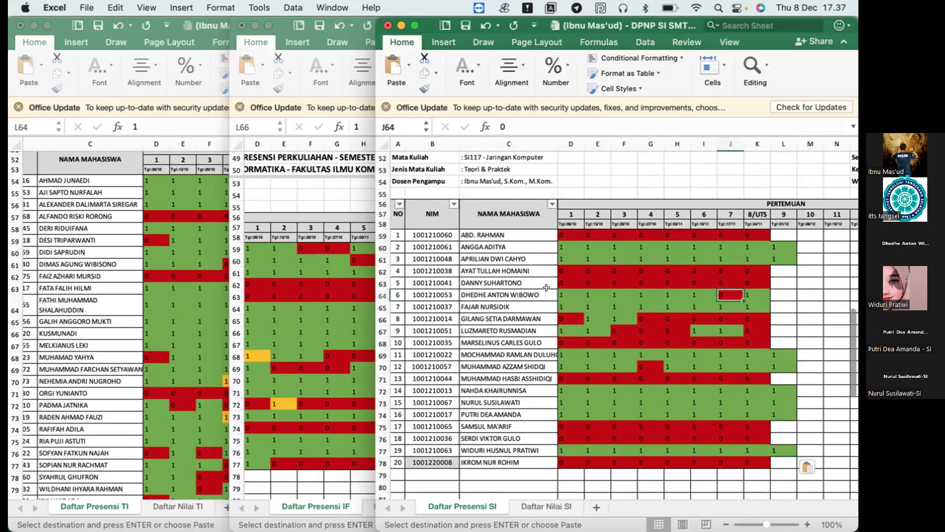
text(1)
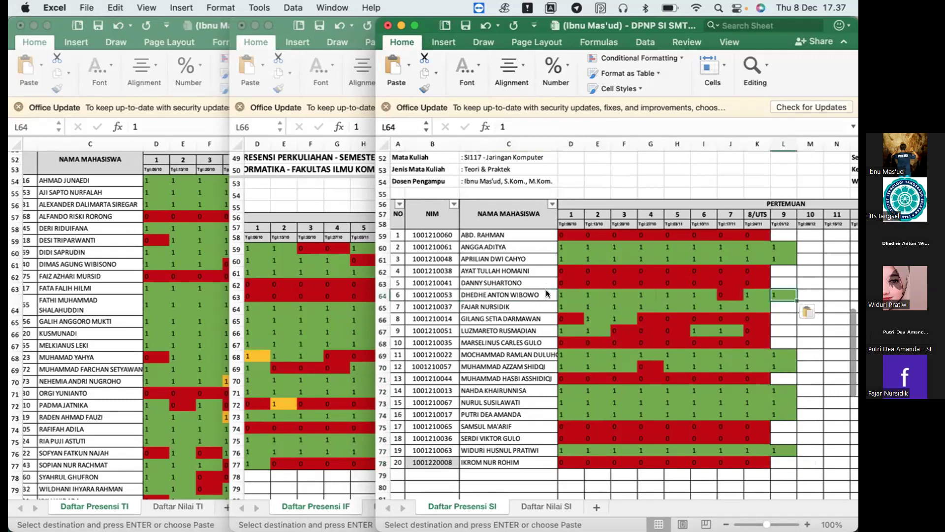
Step: Mark the student in row 65 of the SI list present for meeting 9 by pasting the green 1 into L65
click(484, 301)
key(Right)
key(Right)
key(Right)
key(Right)
key(Right)
key(Right)
key(Right)
key(Right)
key(Right)
text(1)
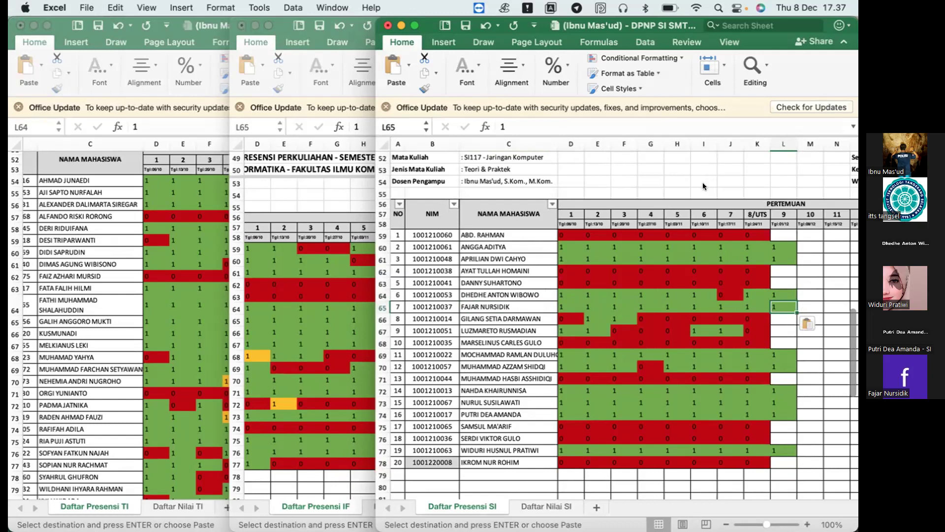
Step: Switch to the TI workbook and paste the green 1 into L59 for meeting 9
click(130, 252)
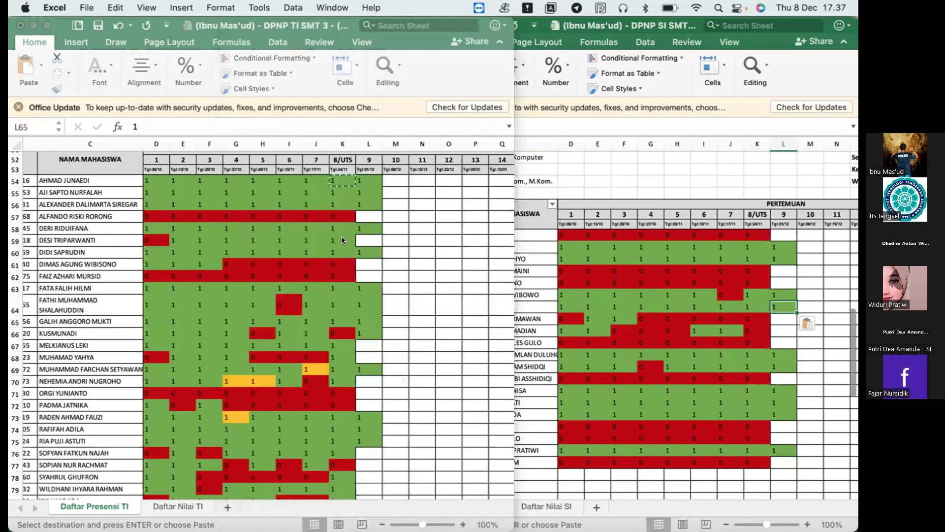
click(356, 235)
click(358, 237)
key(super+v)
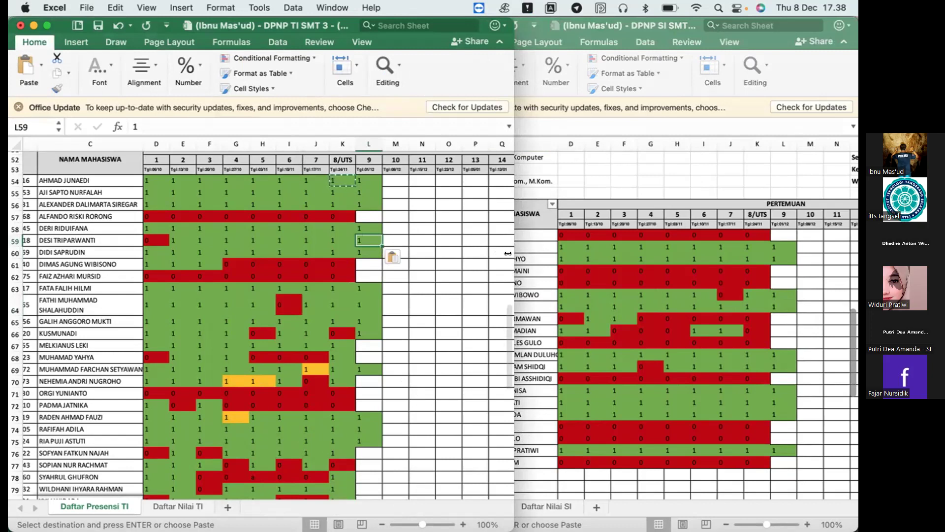
Step: Narrow the TI and SI workbook windows, and bring the IF workbook forward with L61 selected
drag(507, 266, 370, 266)
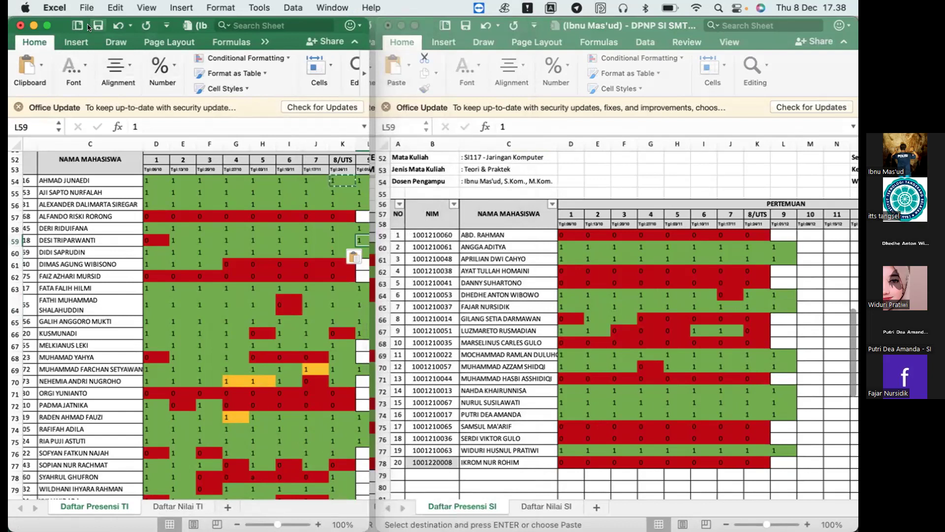
key(Return)
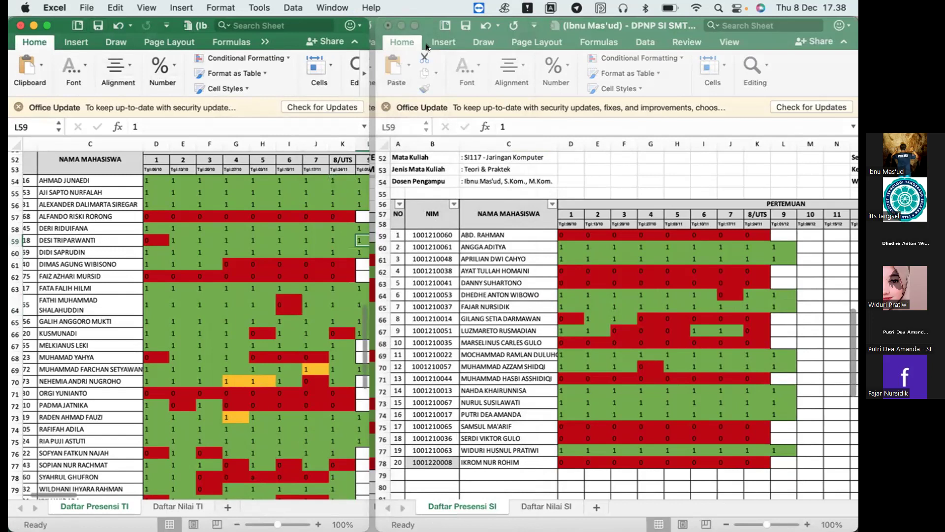
click(784, 306)
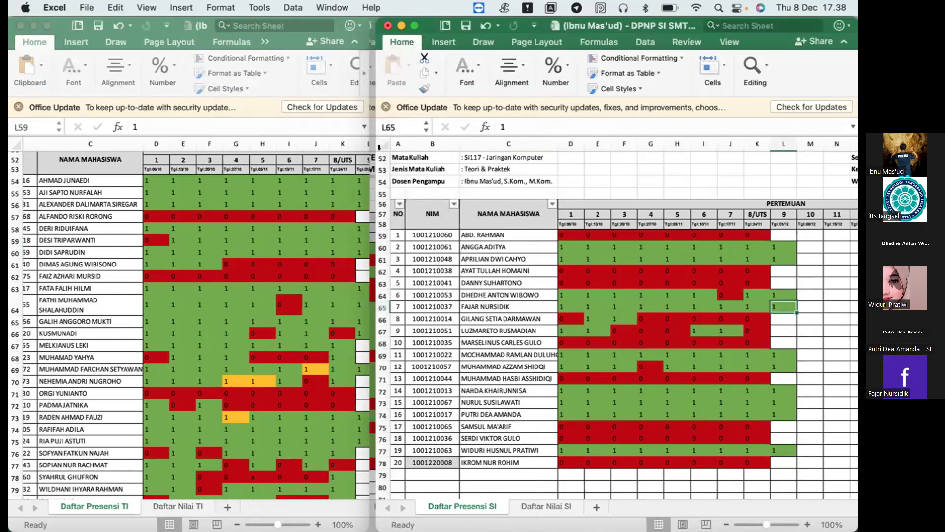
drag(374, 149, 544, 170)
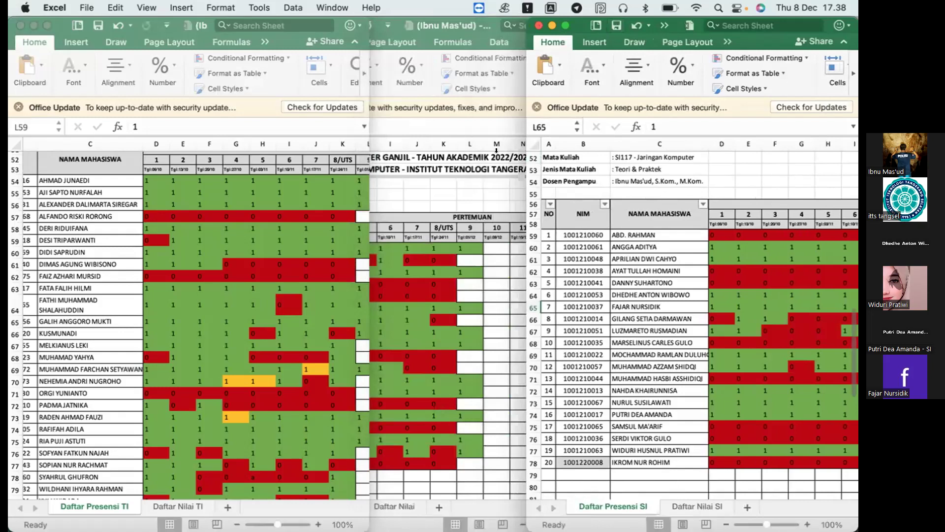
click(446, 25)
click(471, 272)
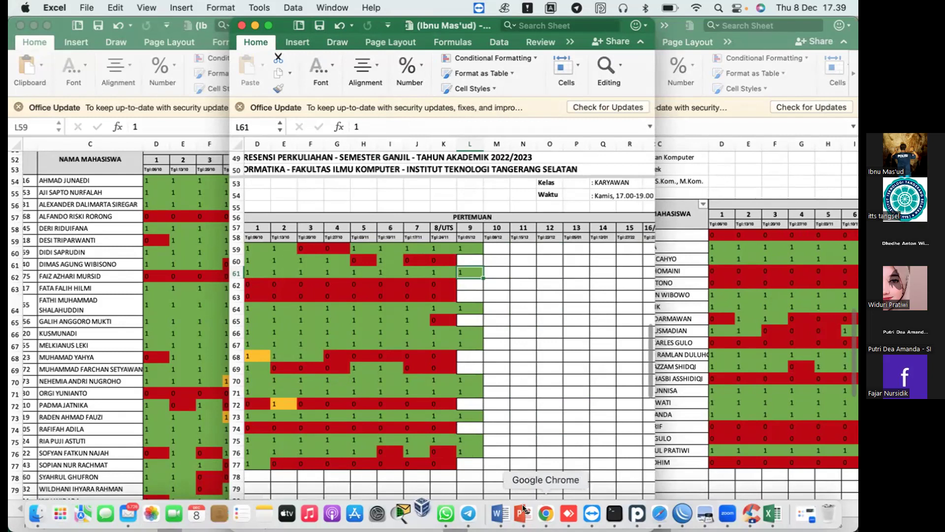
Step: Find GNS3 with the system search and launch it
key(super+space)
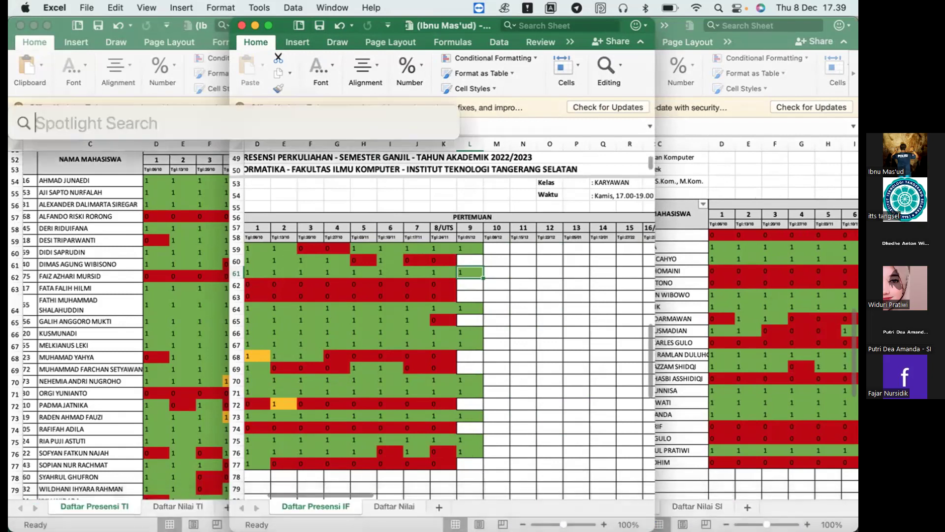
text(gns3)
key(Return)
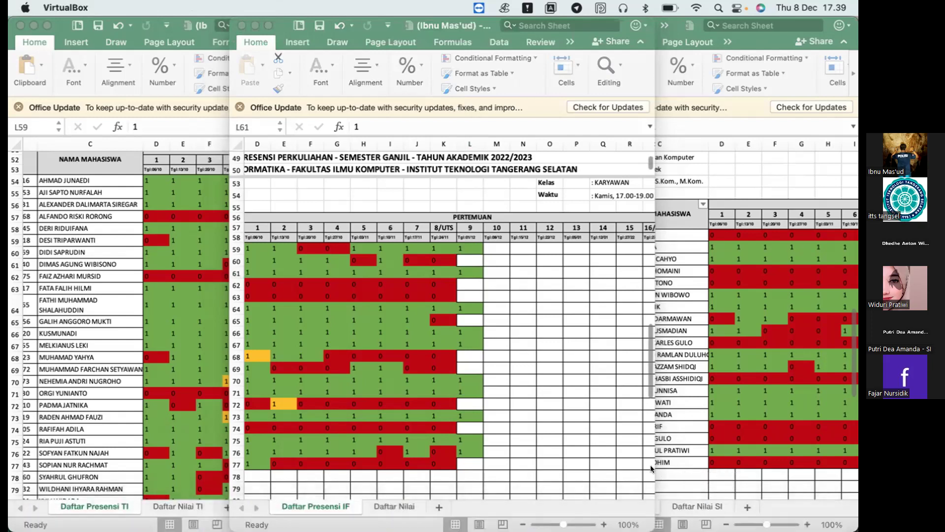
Step: Clear the Excel workbooks and other open windows out of the way and switch to GNS3
click(32, 25)
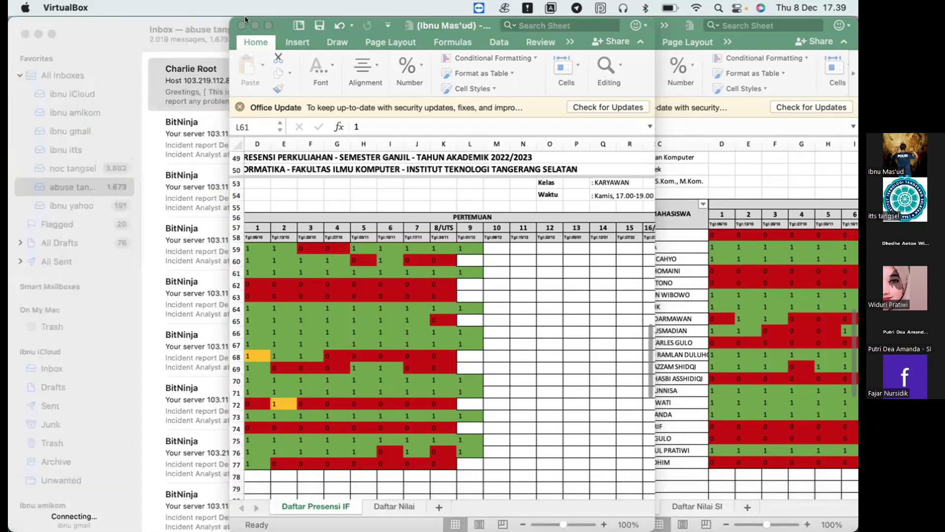
double_click(292, 26)
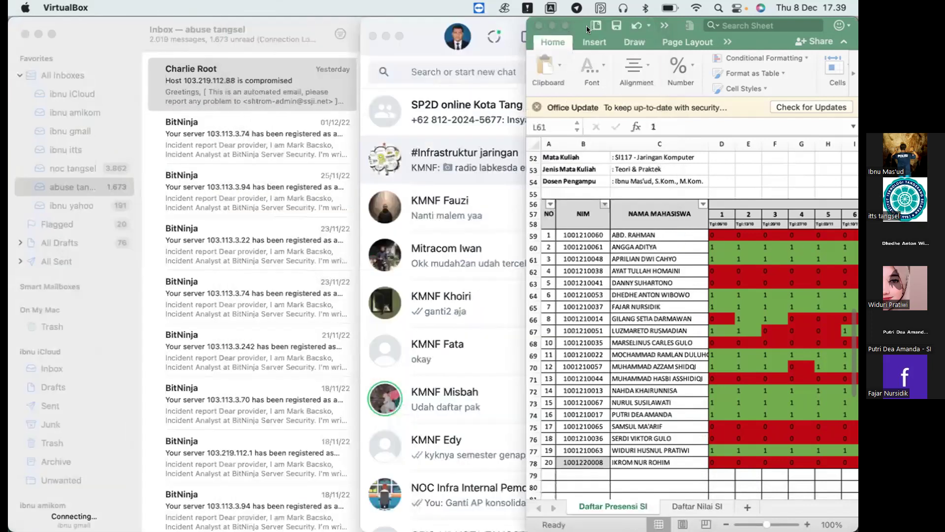
click(578, 27)
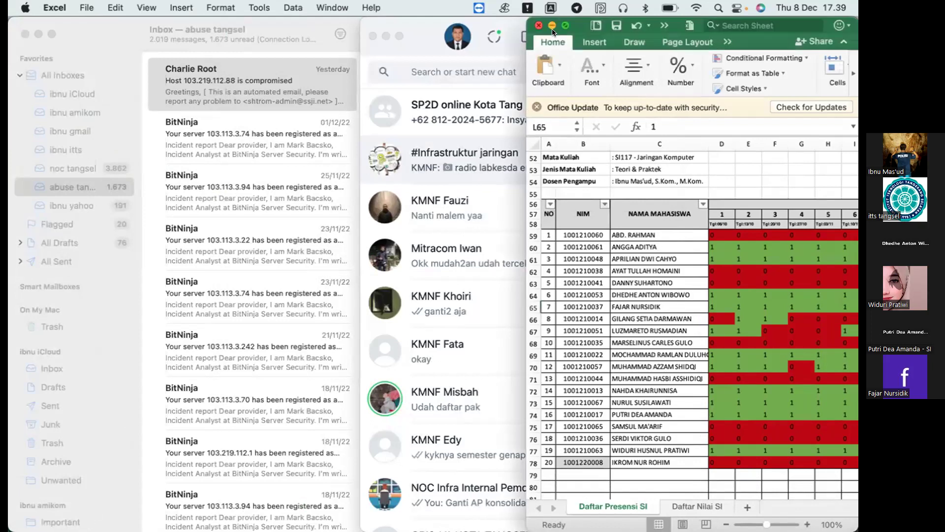
click(385, 36)
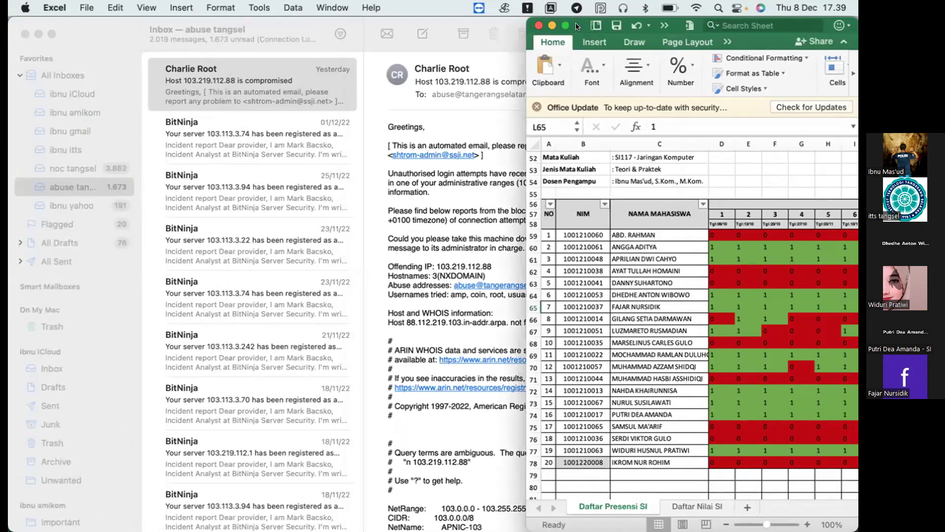
drag(577, 26, 577, 42)
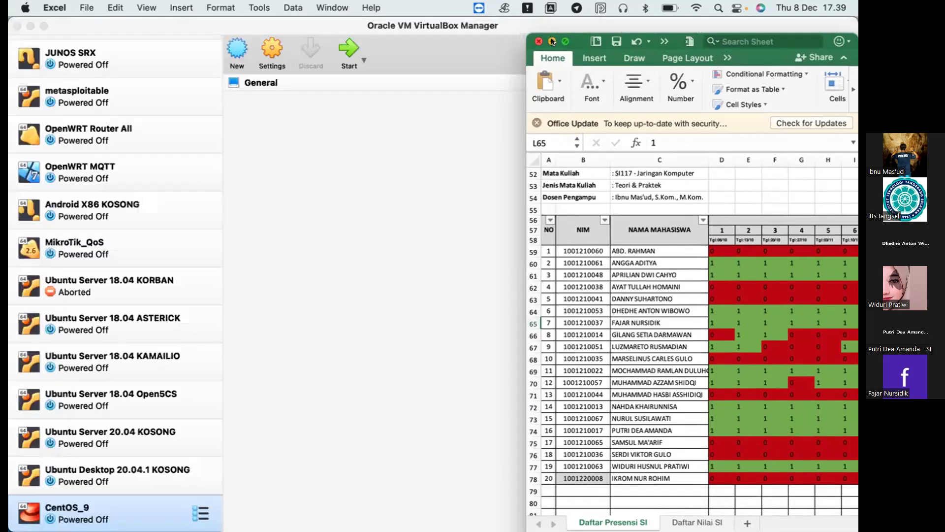
key(super+Tab)
click(552, 41)
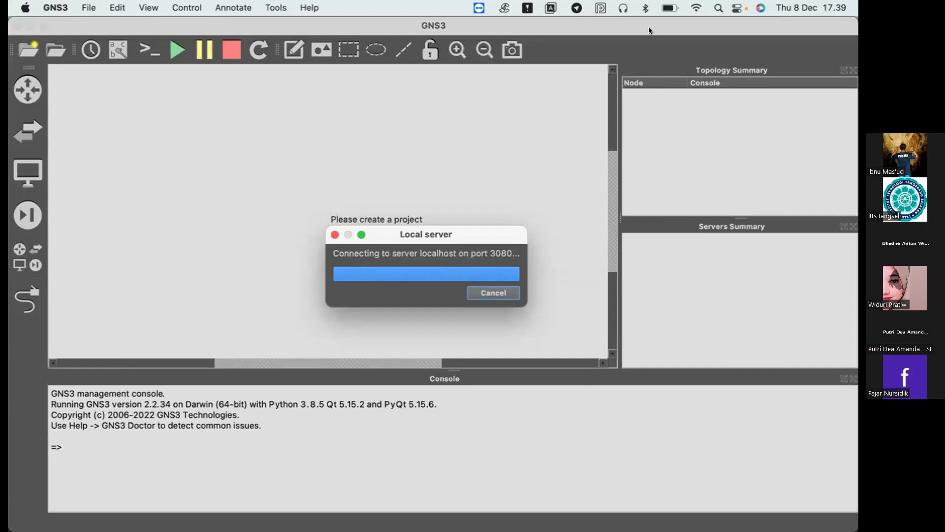
Step: Look through the projects library and the existing project folders while choosing a location for the new project
mouse_move(623, 517)
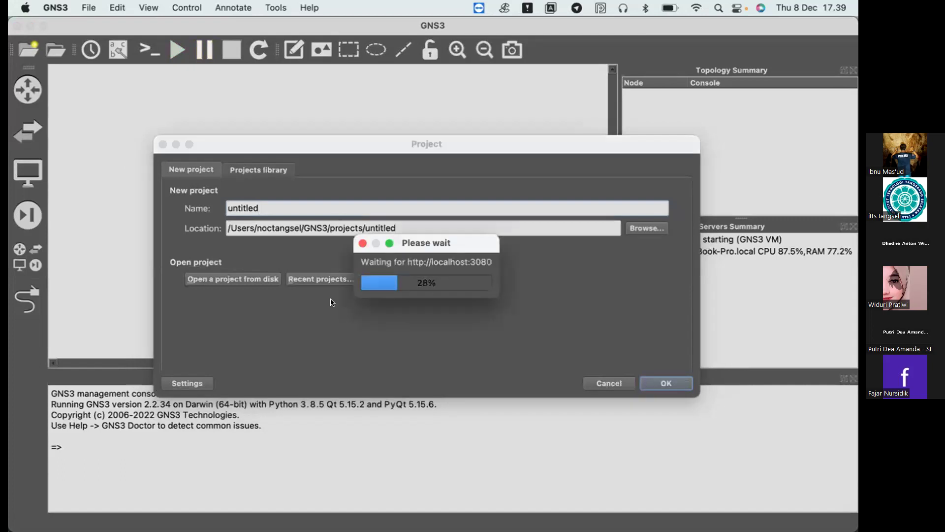
click(261, 170)
click(203, 169)
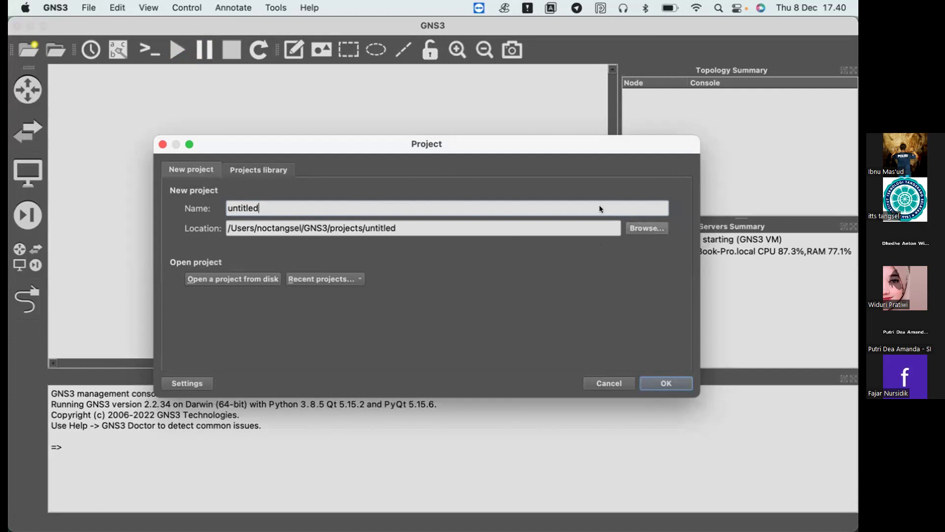
click(646, 222)
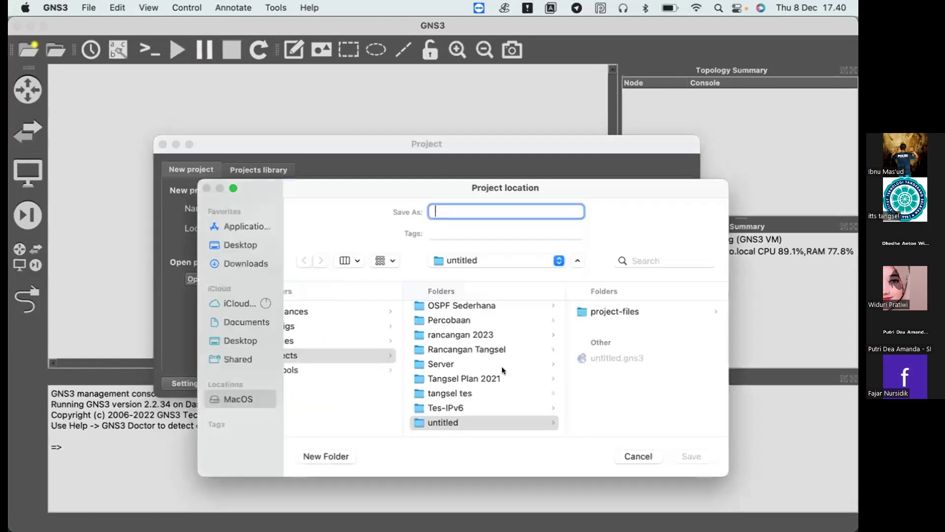
scroll(516, 383, up, 1)
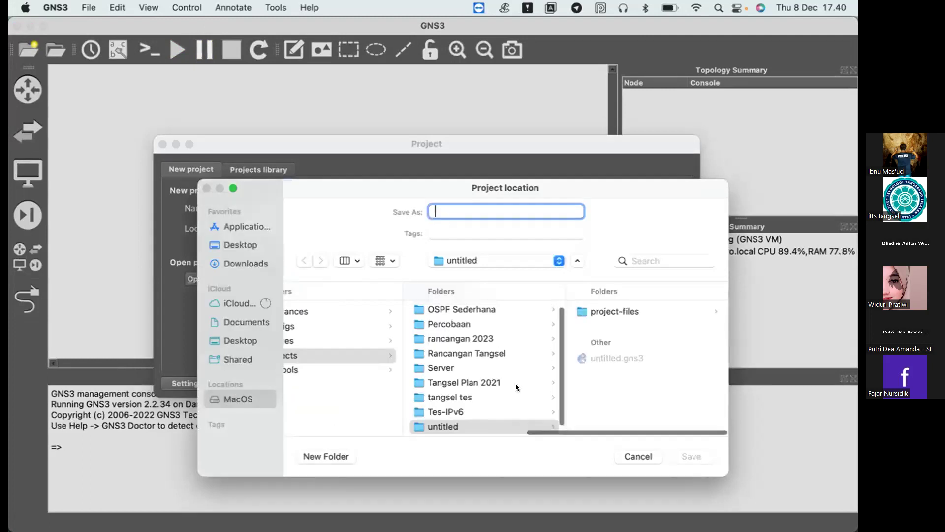
scroll(516, 386, up, 3)
scroll(516, 383, down, 4)
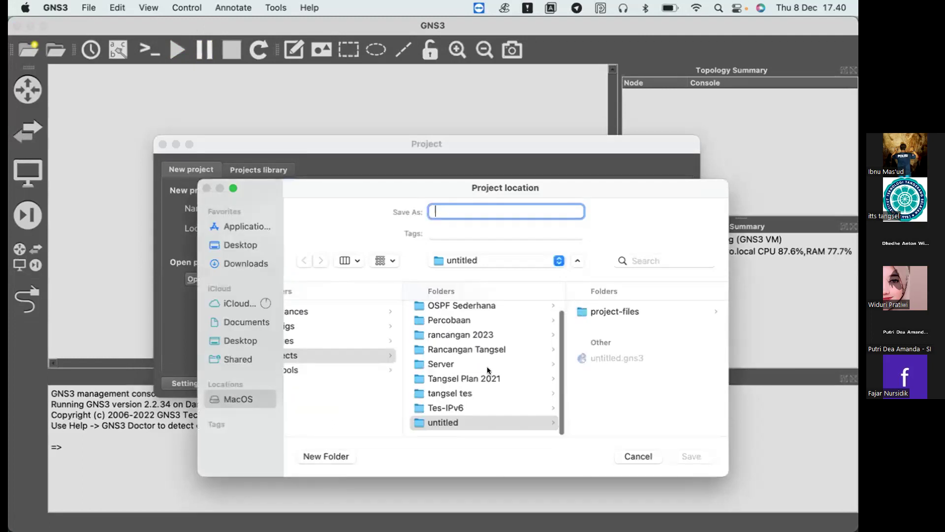
scroll(488, 370, up, 2)
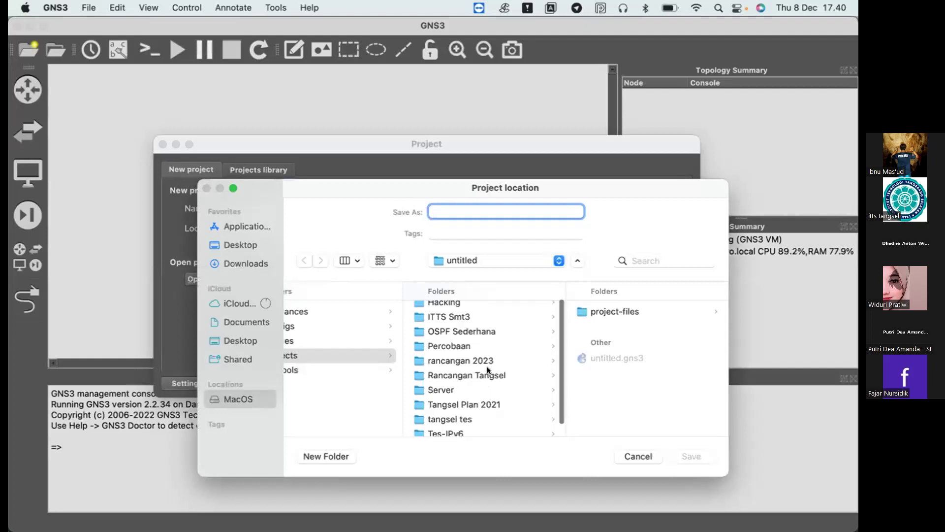
scroll(487, 370, down, 2)
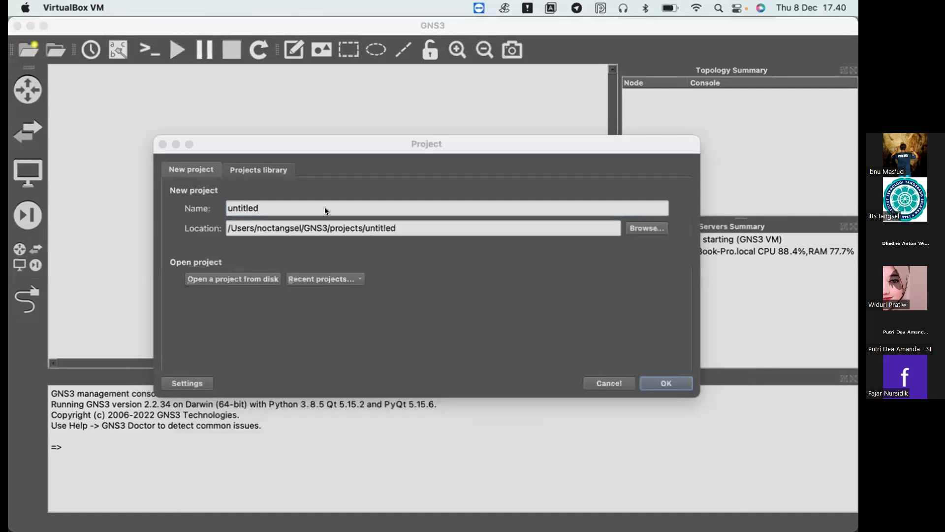
Step: Name the new project ITTS and create it in the default projects folder
click(325, 208)
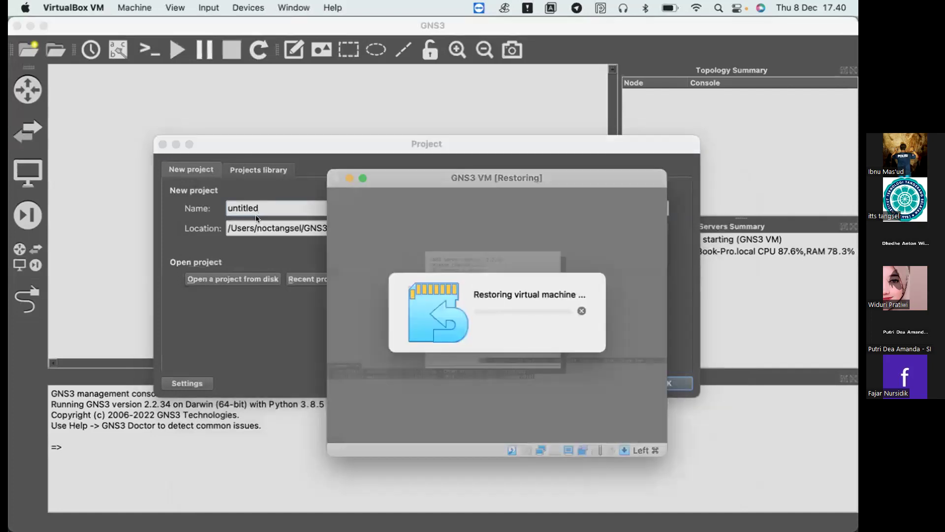
click(277, 207)
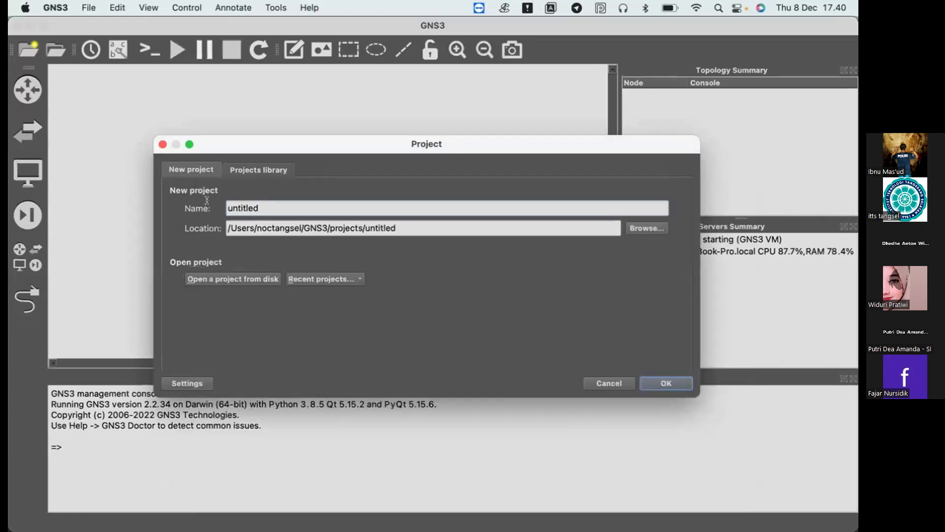
key(super+a)
text(ITTS)
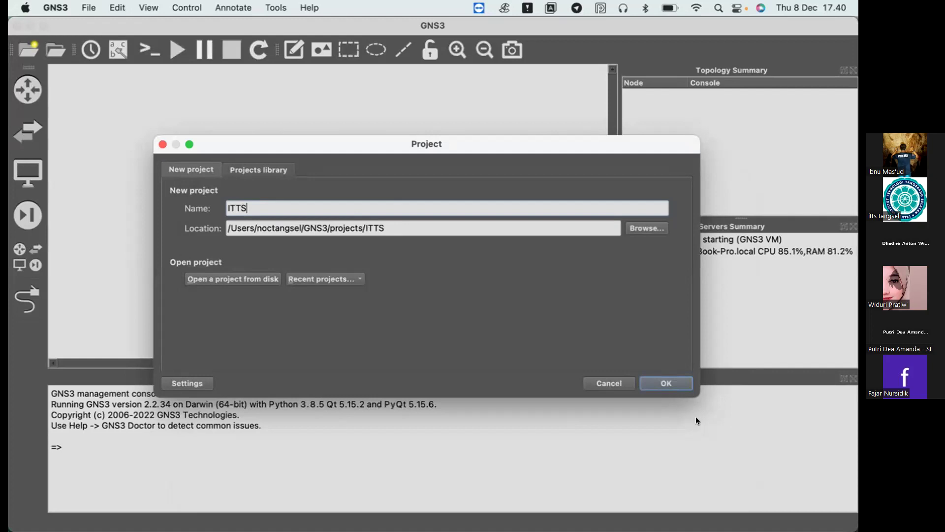
click(676, 382)
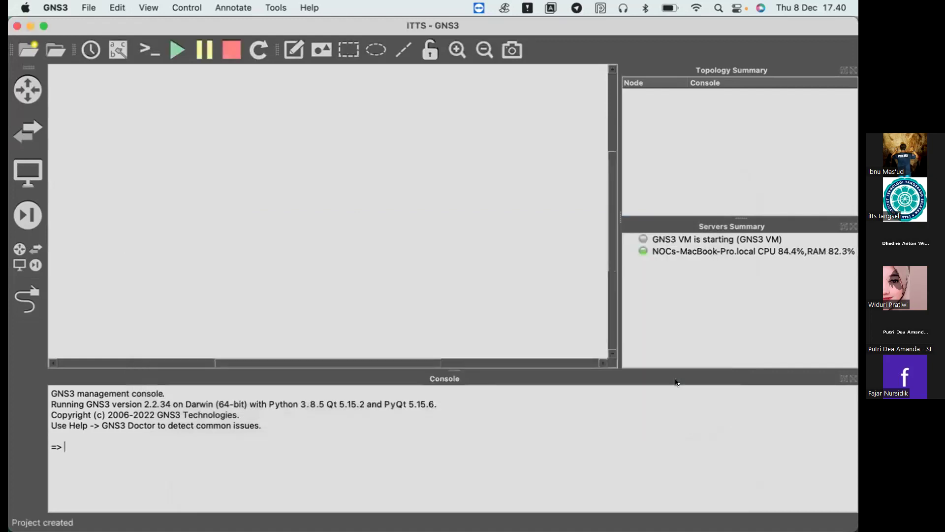
Step: Check the available security devices and display the list of all devices
mouse_move(433, 529)
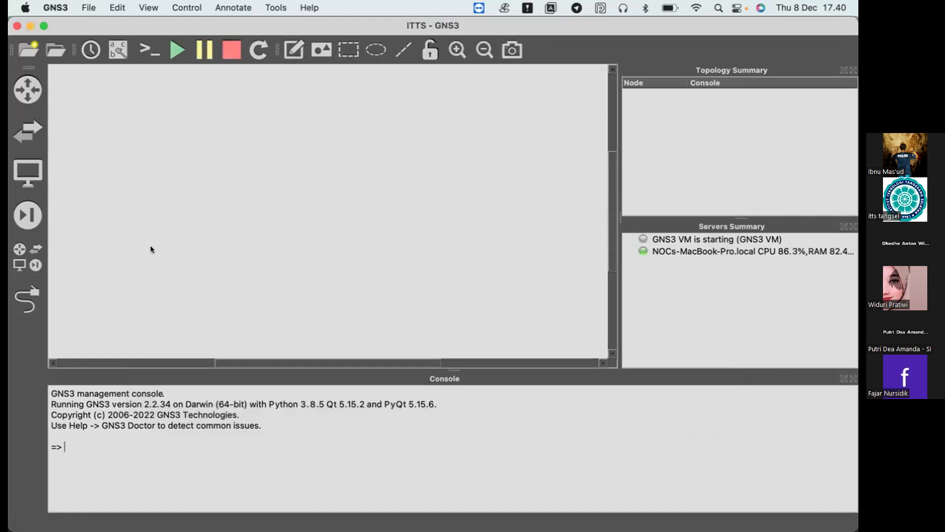
click(37, 210)
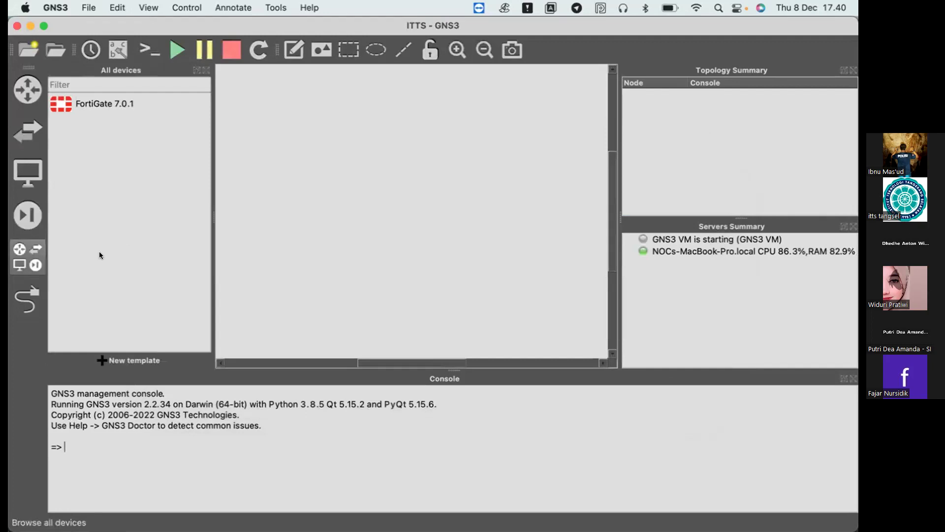
click(43, 255)
click(27, 255)
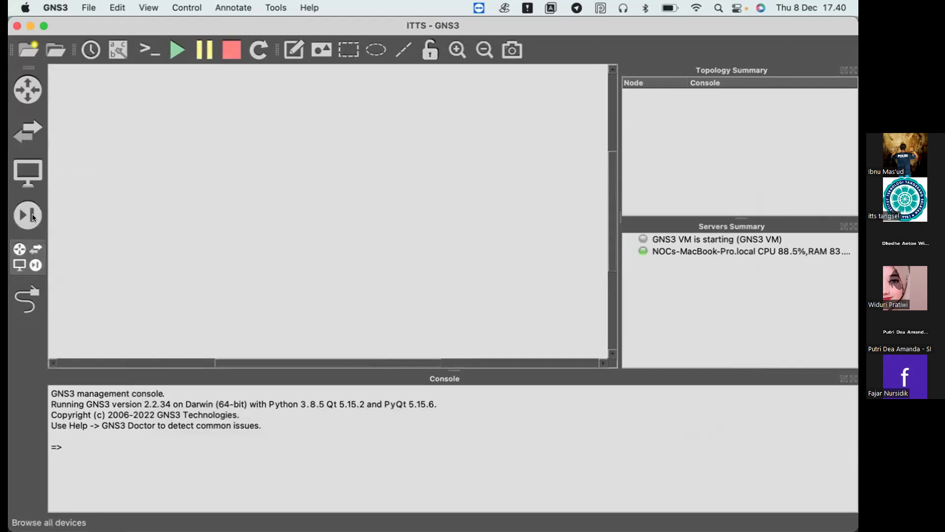
click(26, 253)
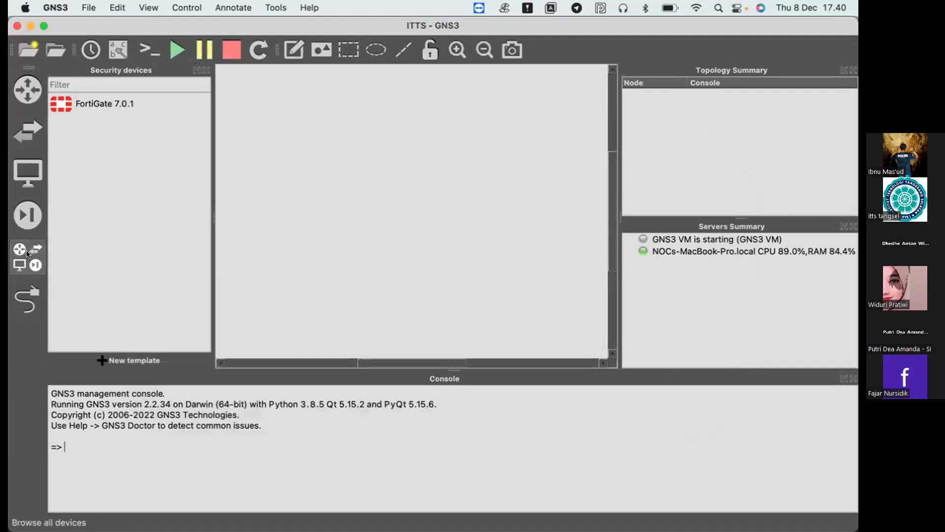
click(26, 253)
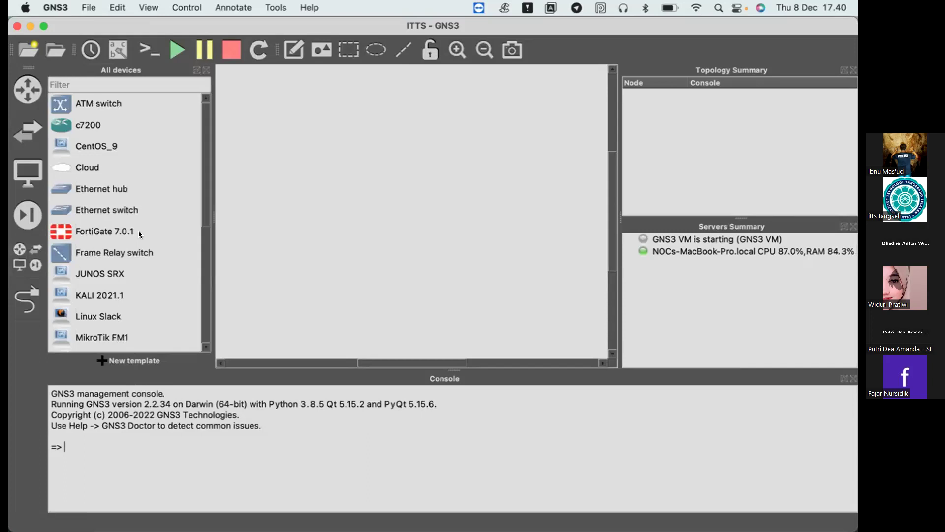
Step: Look through the all-devices list and examine the available MikroTik templates, including MikroTik_Ged0 and MikroTik_Ged1
scroll(138, 231, down, 10)
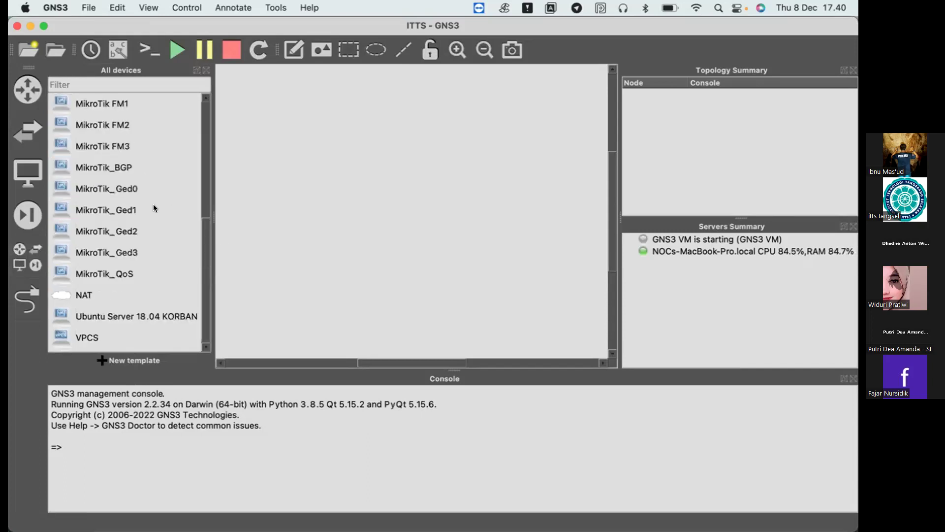
drag(154, 208, 175, 30)
mouse_move(609, 514)
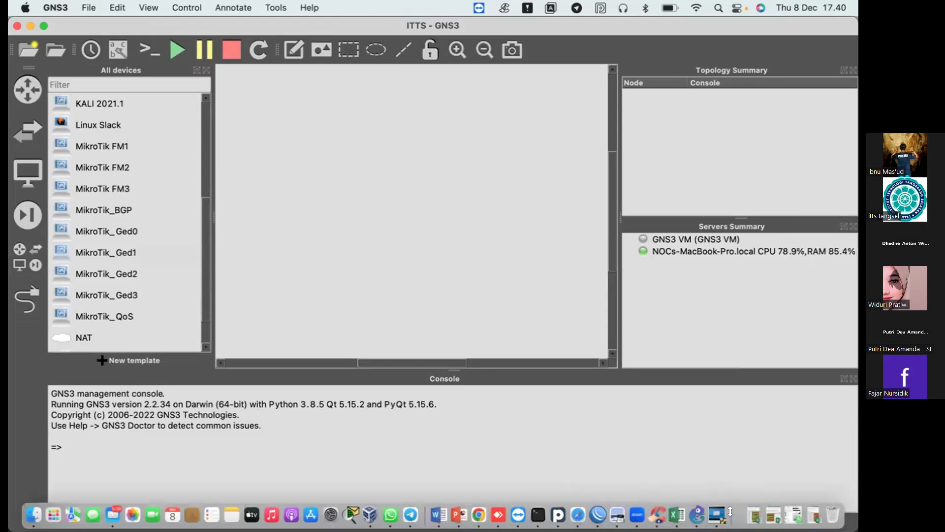
click(106, 252)
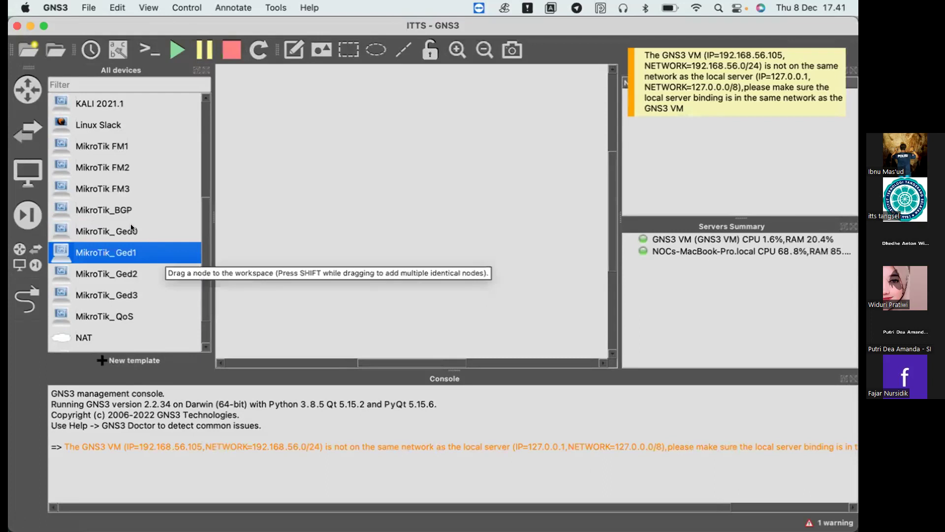
key(Up)
click(107, 252)
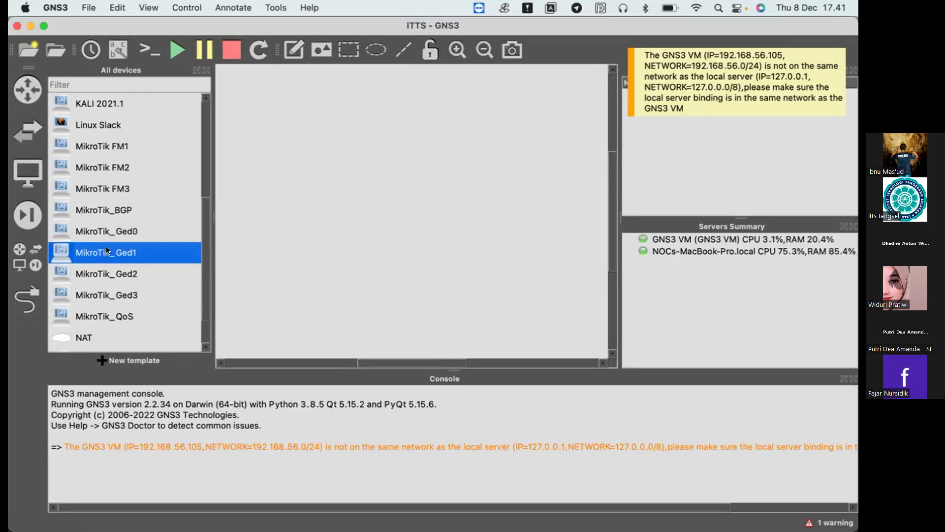
scroll(107, 250, up, 1)
scroll(107, 251, down, 1)
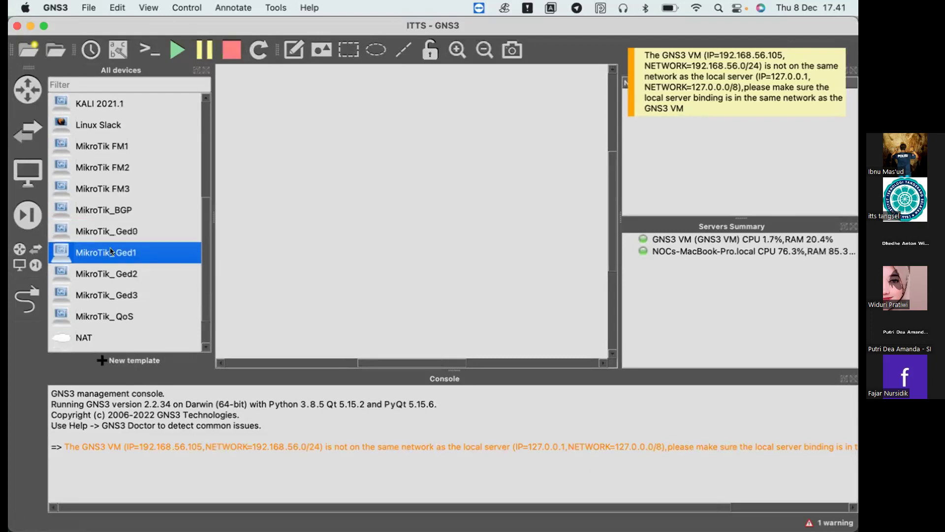
click(136, 231)
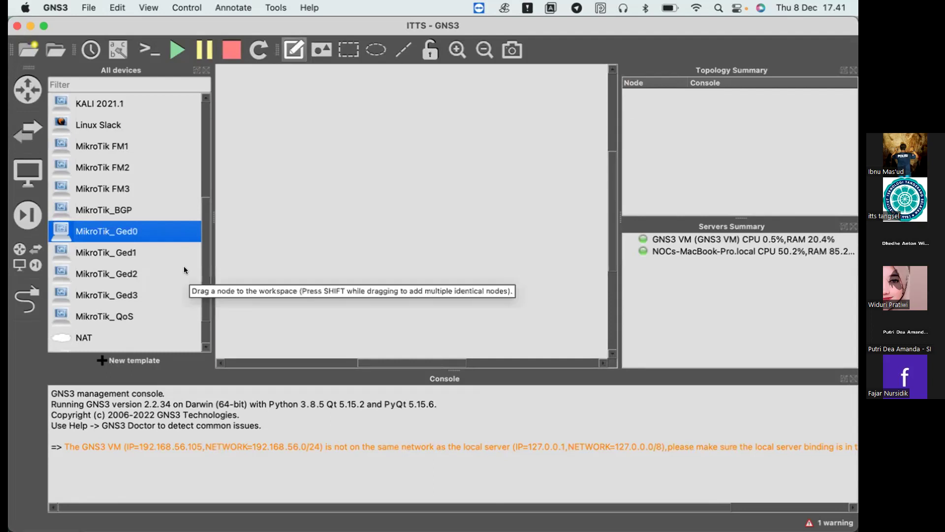
scroll(184, 269, down, 1)
scroll(184, 270, down, 1)
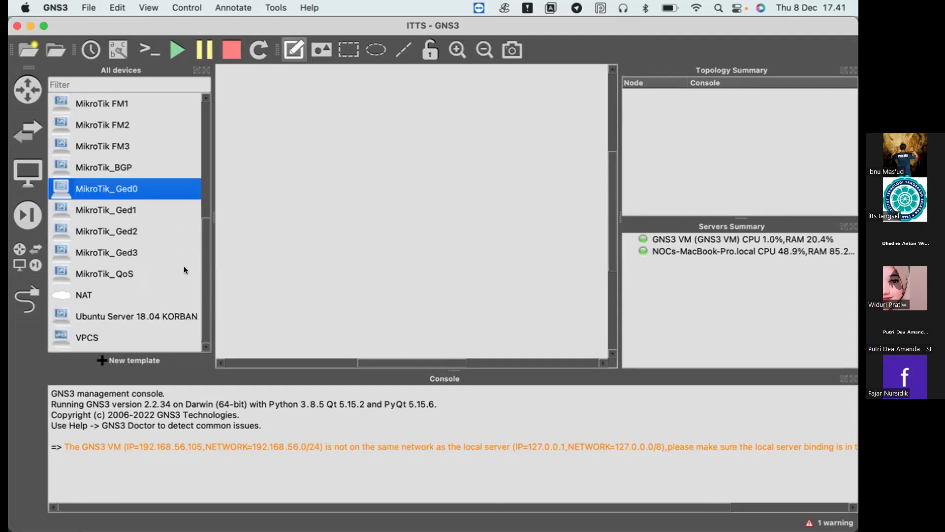
scroll(184, 270, up, 1)
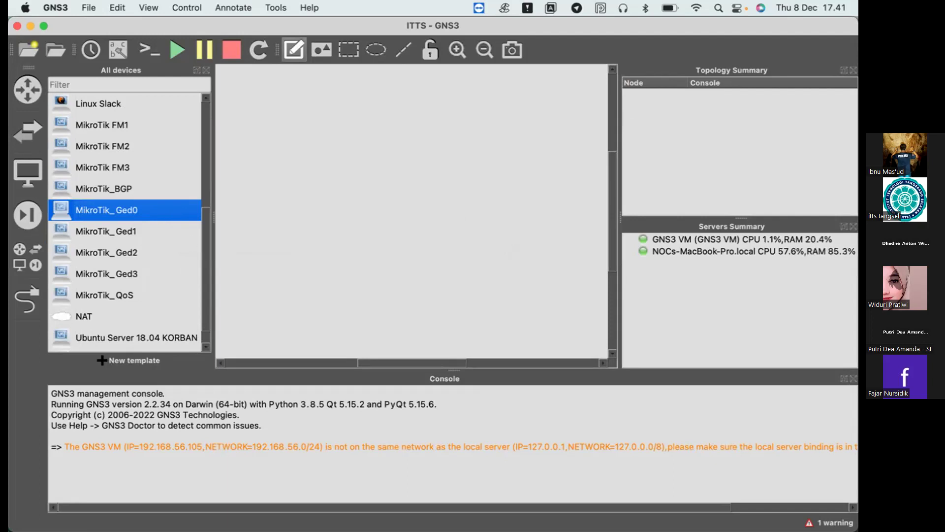
Step: Look through the other open windows and switch to the Finder window showing Downloads
mouse_move(704, 527)
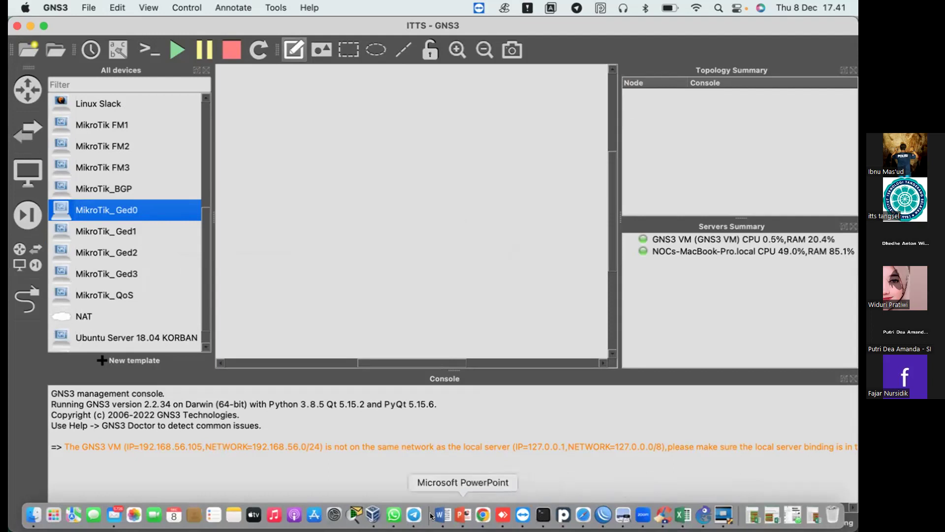
click(583, 515)
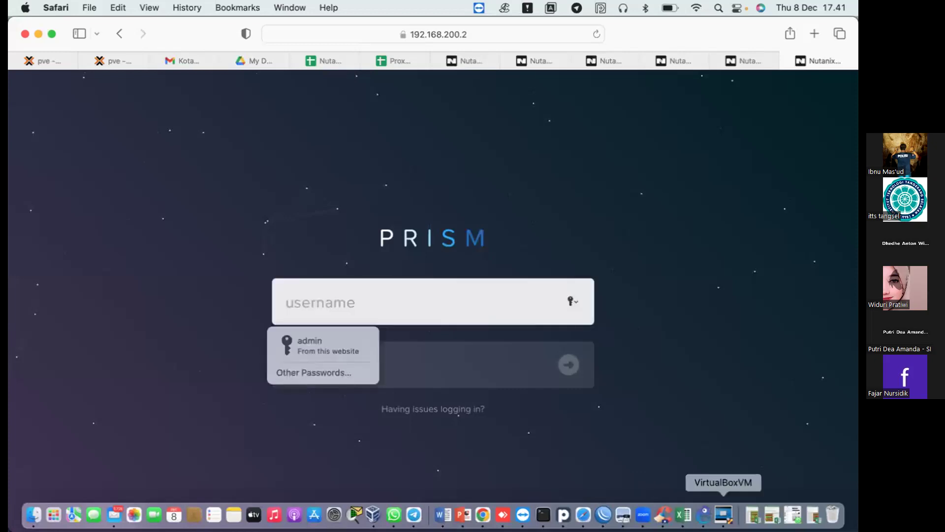
right_click(723, 515)
click(643, 515)
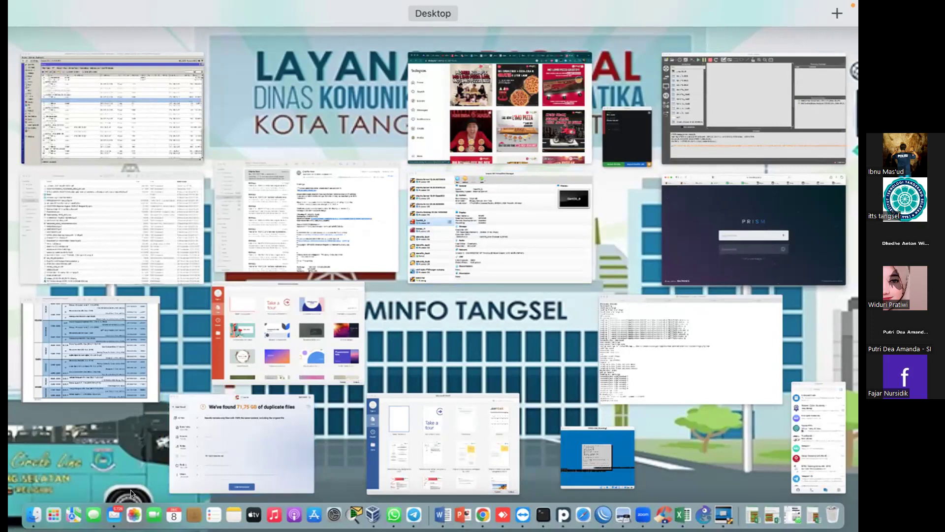
key(Escape)
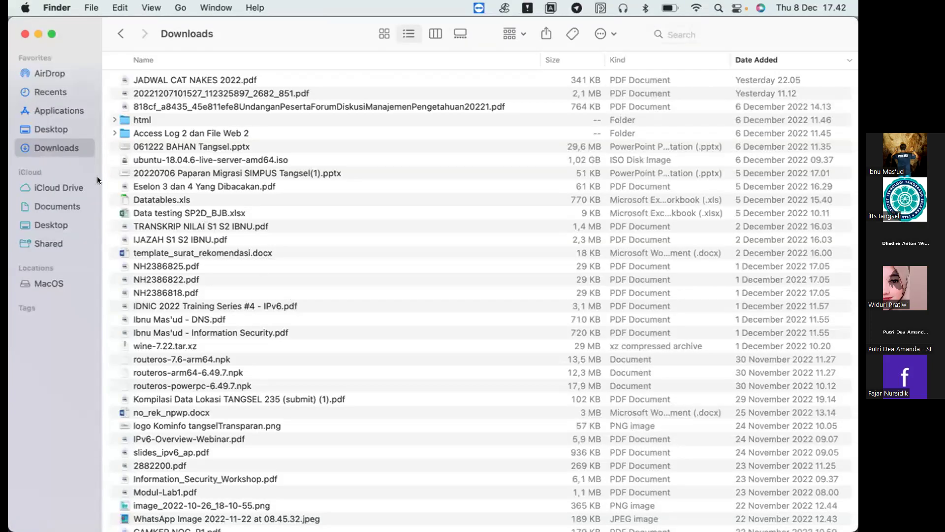
Step: Open the MTCNA.pptx presentation from the Modul folder under Documents, Berkas Dosen, Rekap Jarkom SMT 3
click(69, 203)
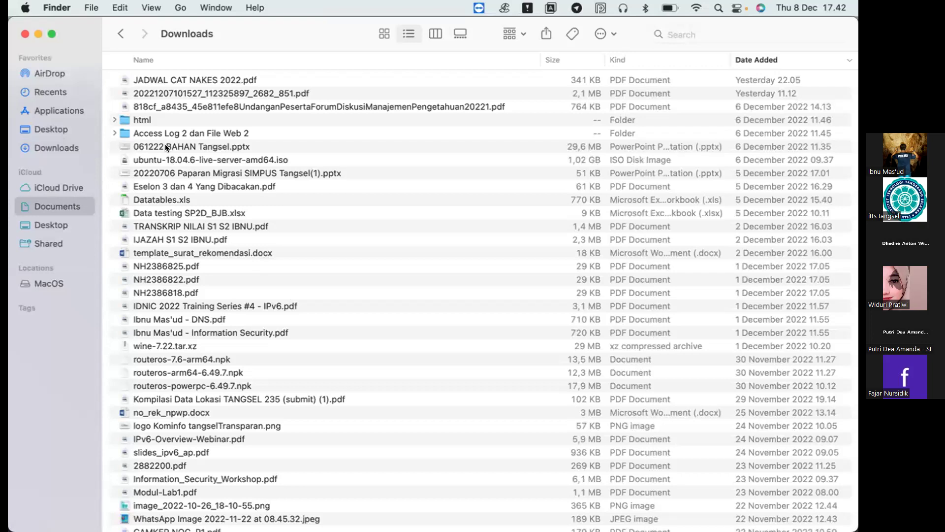
scroll(185, 143, up, 15)
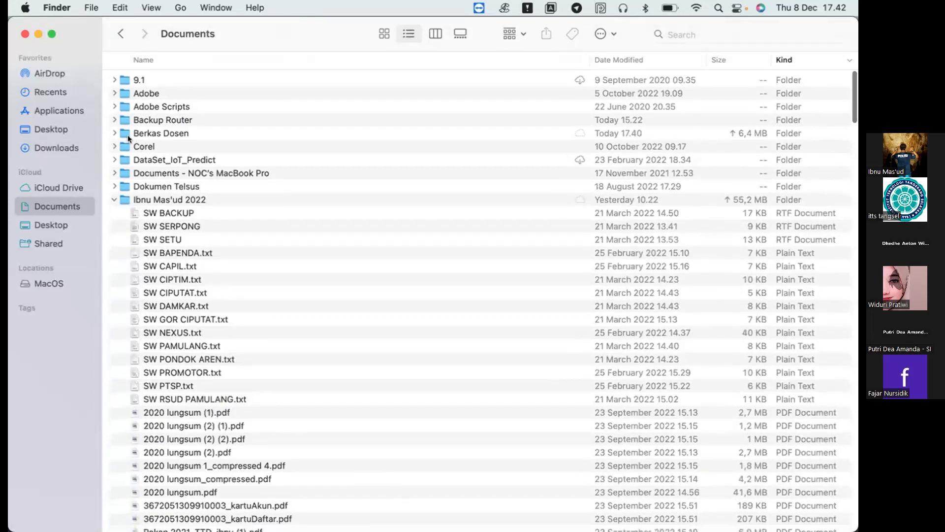
click(128, 135)
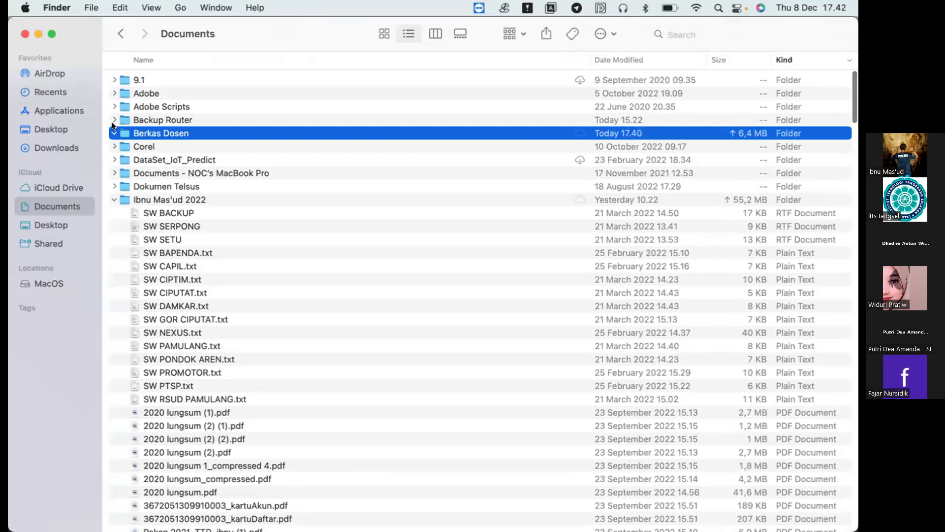
key(Right)
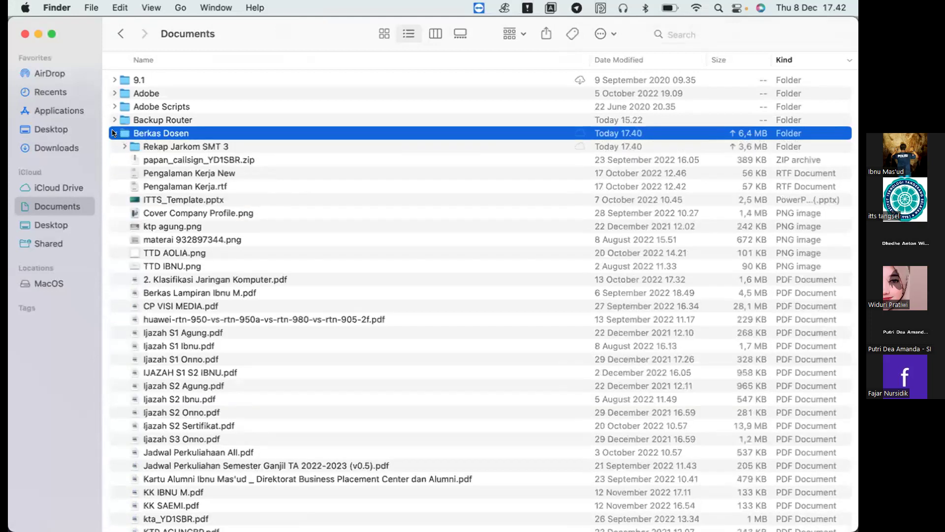
click(113, 132)
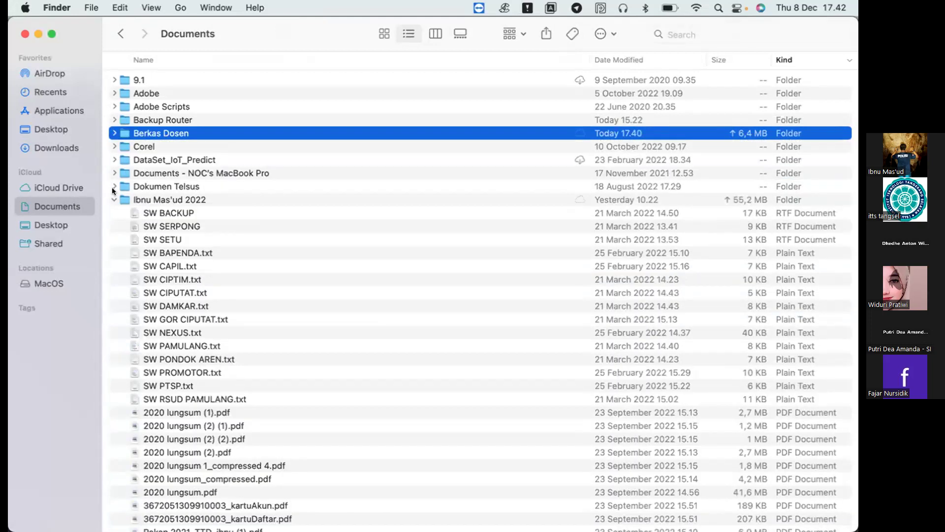
click(112, 199)
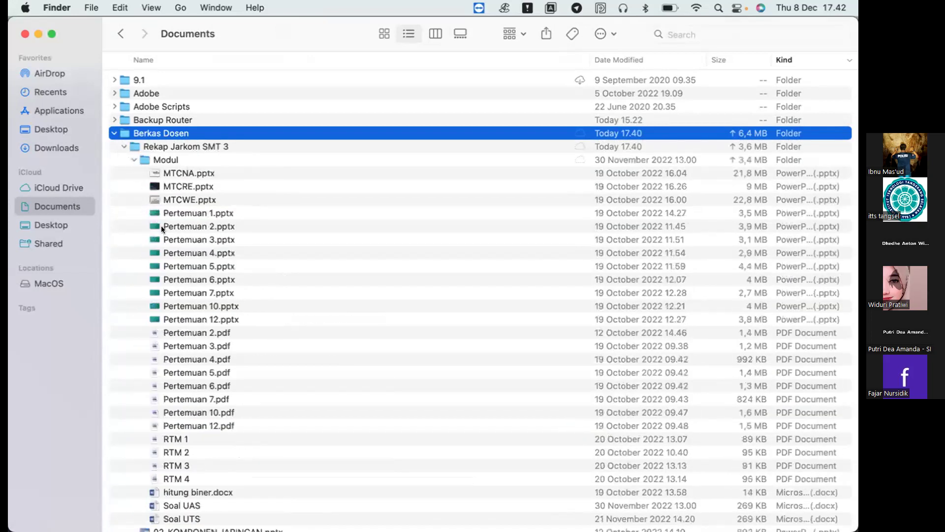
scroll(192, 399, down, 2)
scroll(195, 396, up, 2)
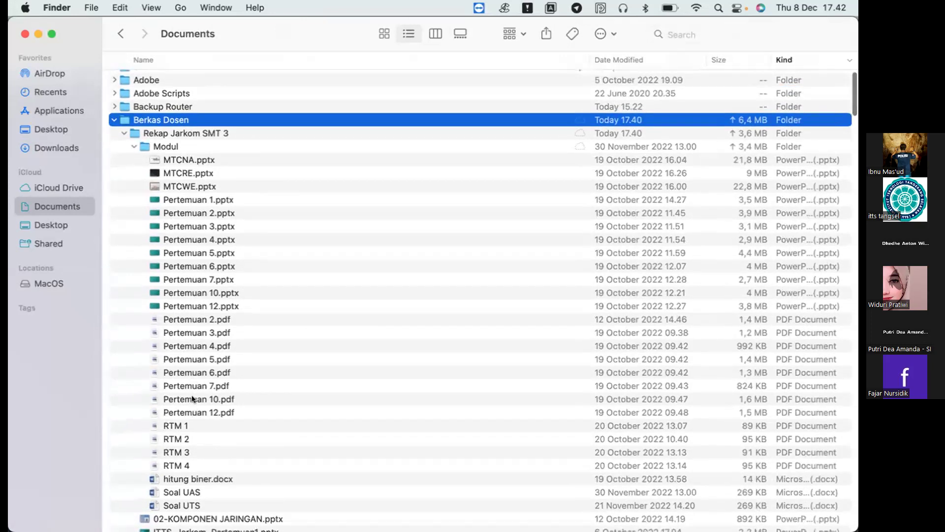
double_click(188, 172)
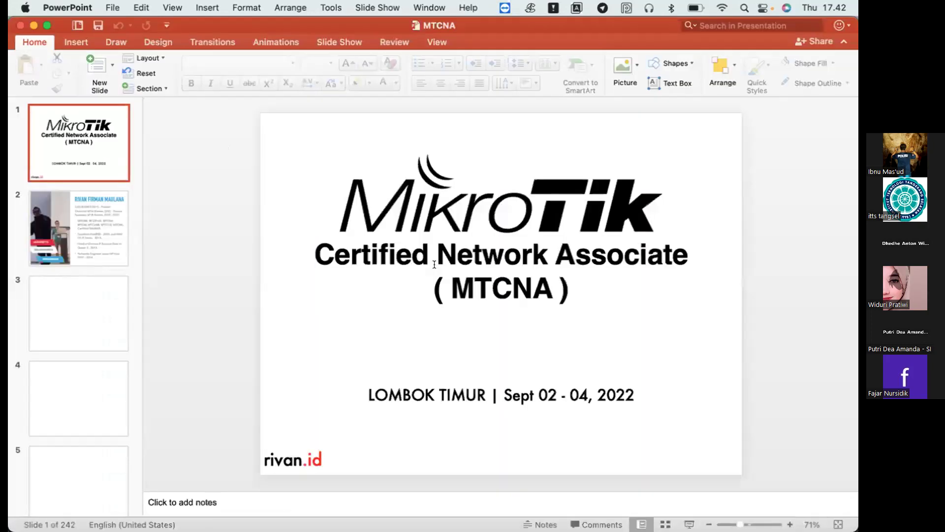
Step: Look through the opening slides of the MTCNA deck covering training objectives, the MikroTik exam and the course outline
scroll(63, 292, down, 3)
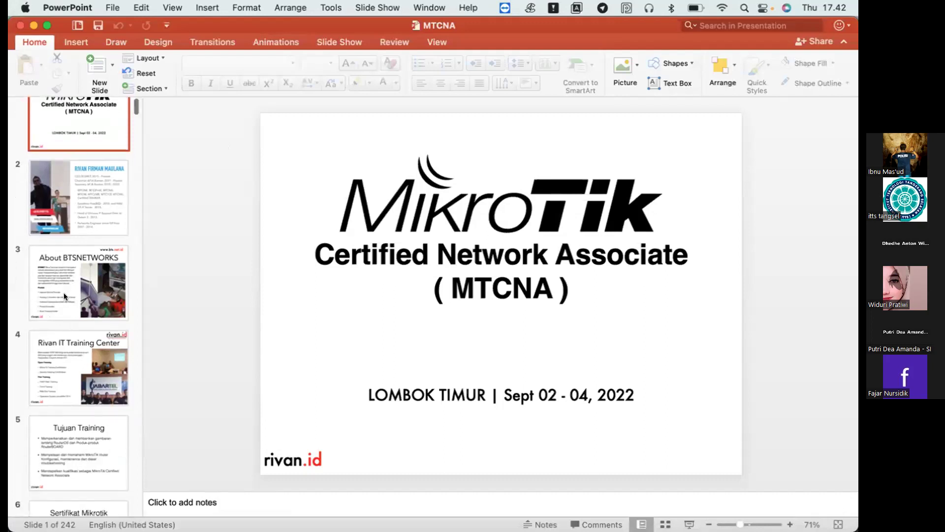
click(76, 397)
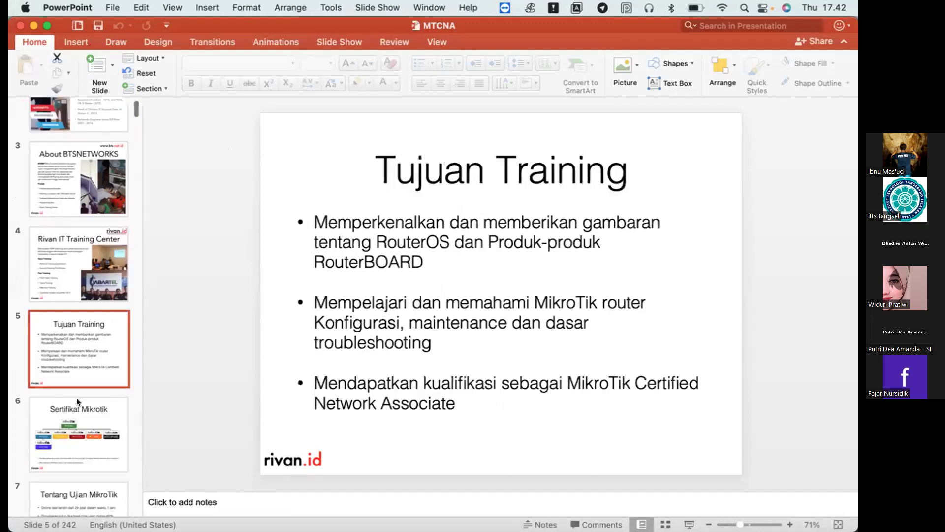
click(87, 505)
scroll(86, 501, down, 4)
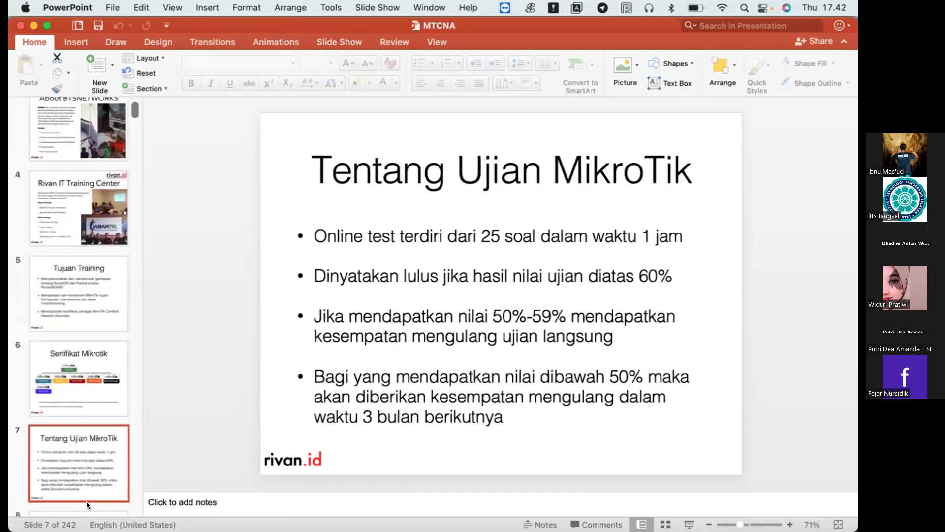
click(87, 451)
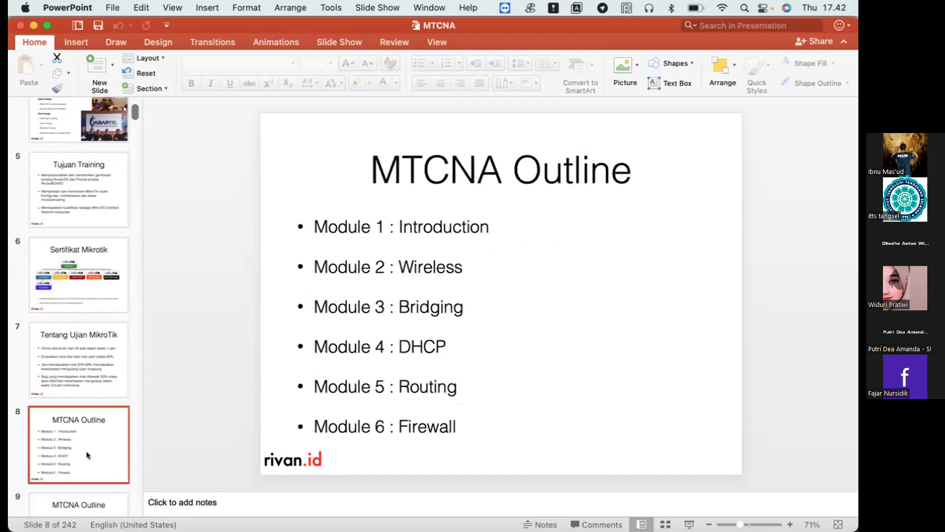
key(Down)
key(Down)
key(Down)
scroll(85, 428, down, 10)
Step: Examine the Module 1 slides about MikroTik, the RouterOS features and the RouterBOARD hardware
click(87, 262)
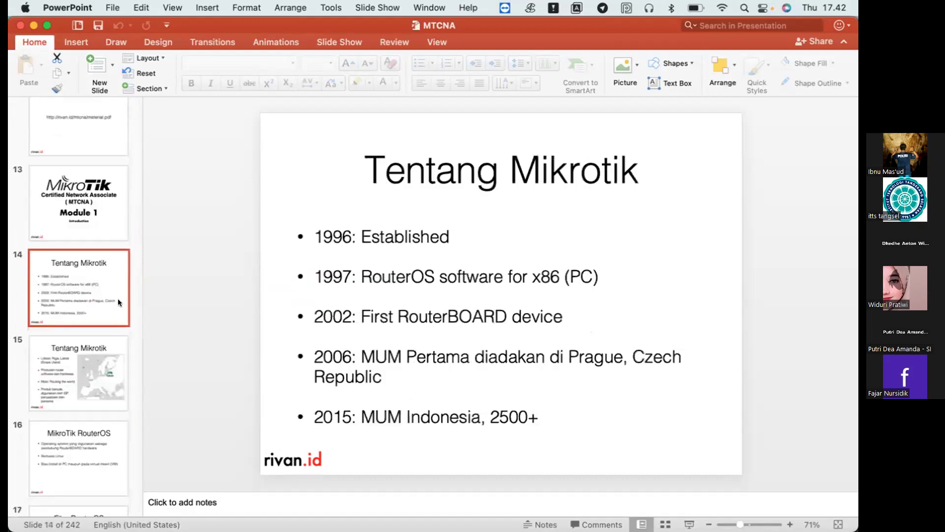
click(67, 372)
scroll(87, 343, down, 5)
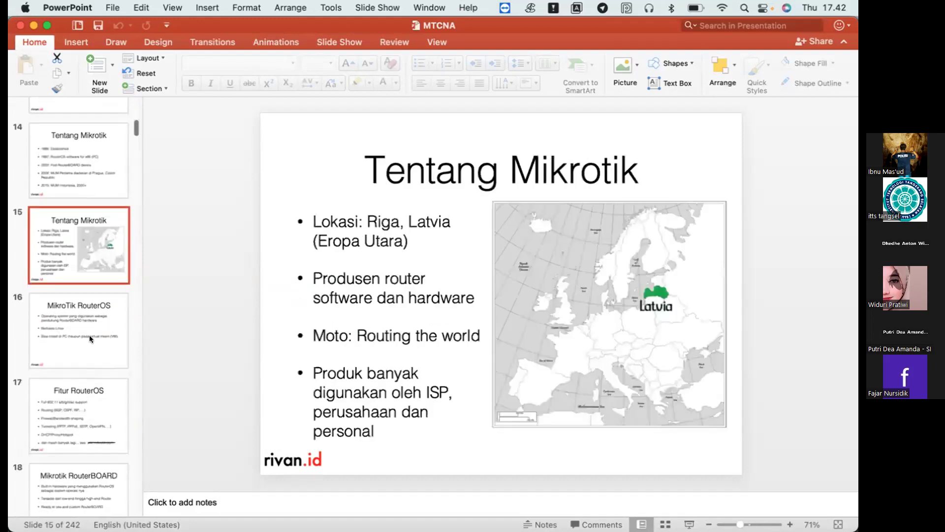
click(90, 335)
click(90, 389)
scroll(87, 384, down, 4)
click(84, 378)
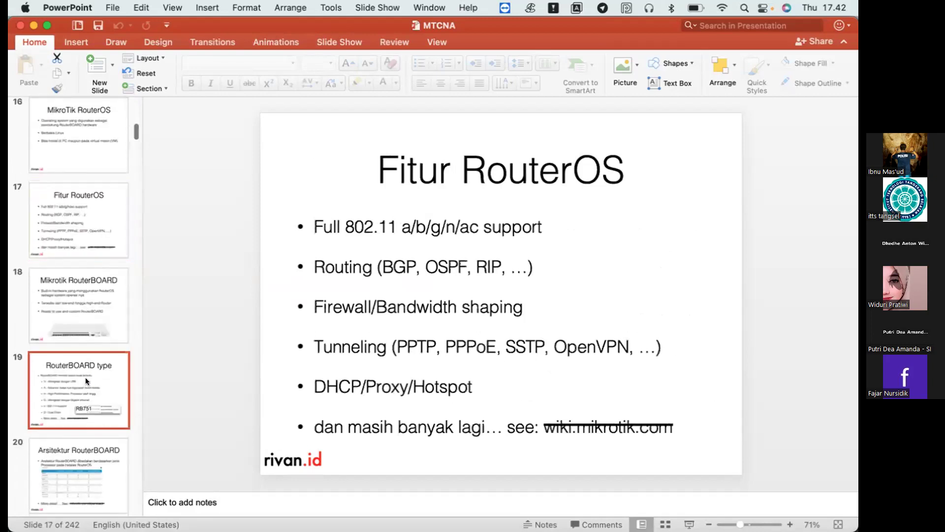
click(87, 299)
click(84, 206)
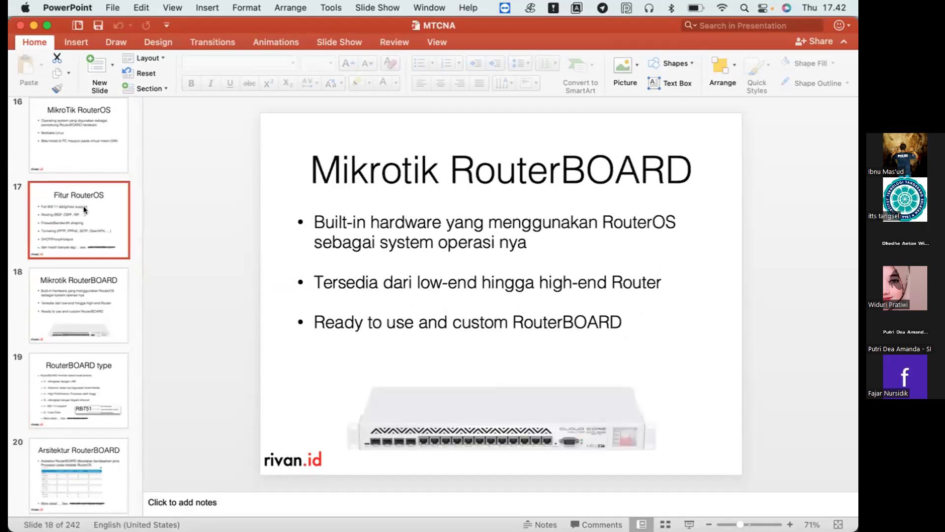
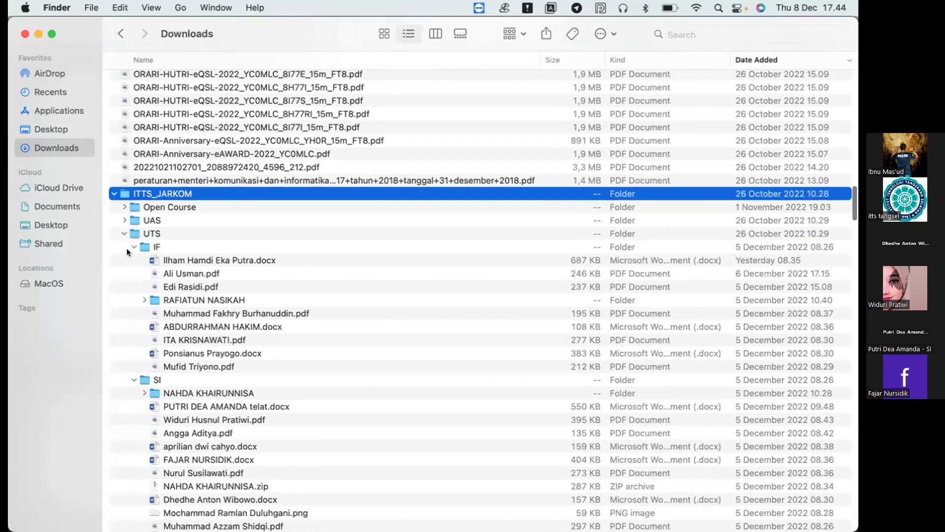
Step: Collapse the IF and SI folders under UTS and open a student's midterm answer PDF from the TI folder
click(132, 246)
click(133, 259)
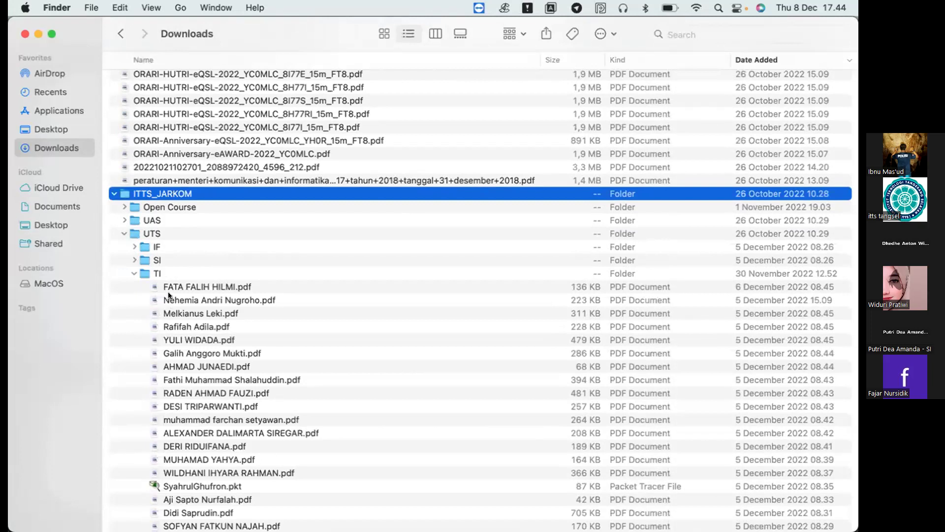
scroll(168, 291, down, 3)
scroll(168, 291, down, 5)
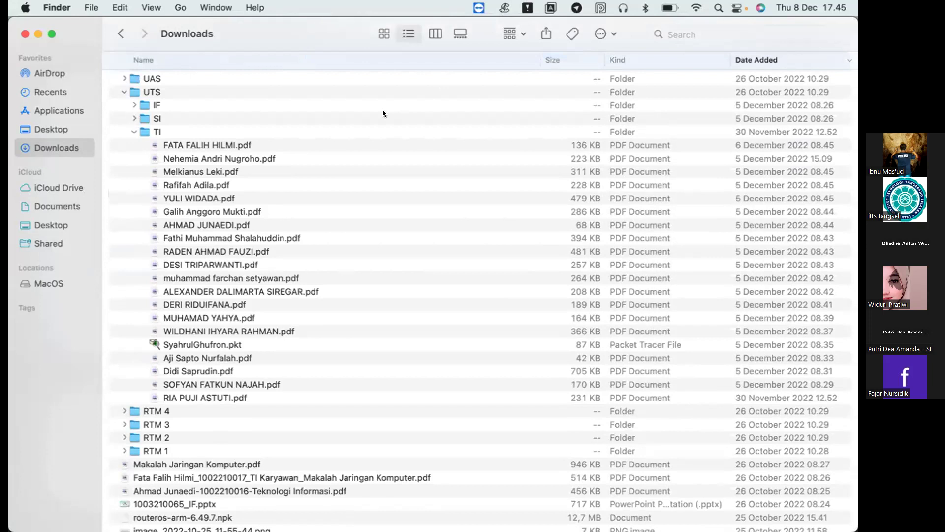
click(236, 232)
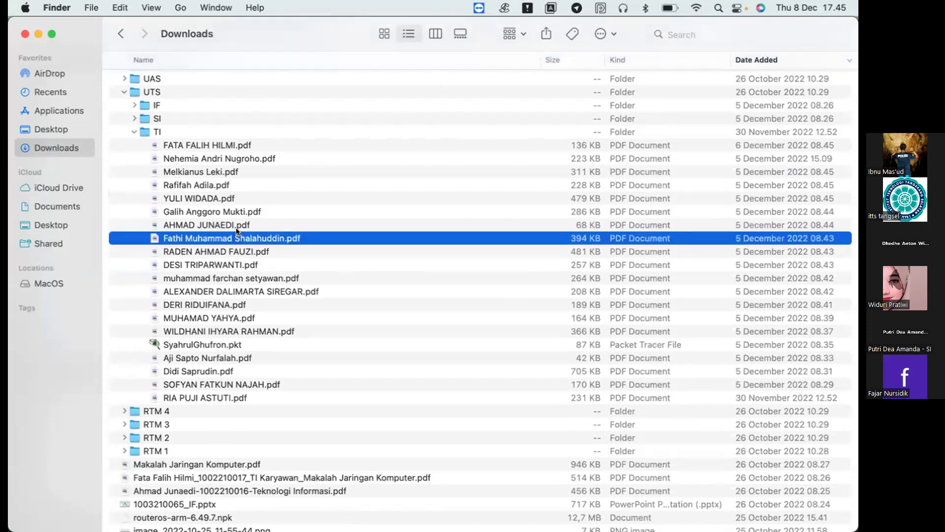
double_click(237, 232)
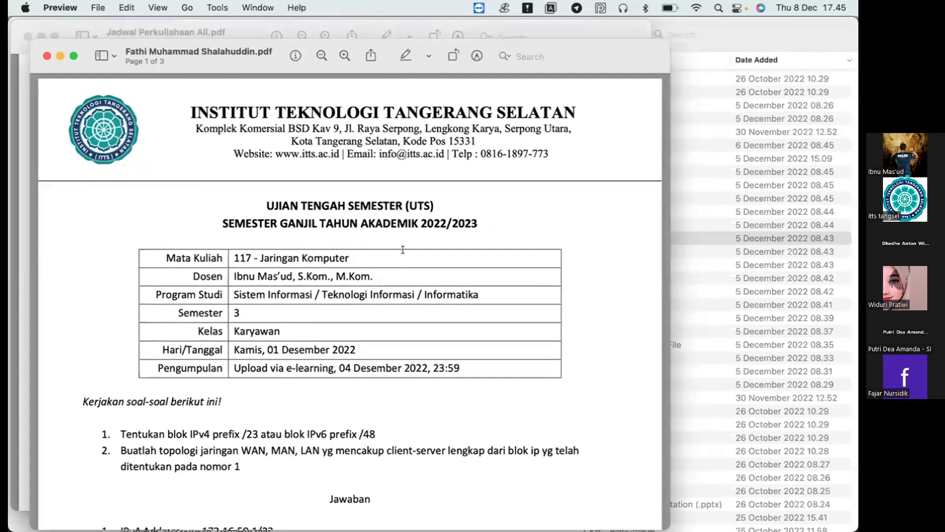
Step: Read through the student's subnet table down to the WAN, MAN and LAN topology diagram
scroll(402, 250, down, 10)
scroll(403, 250, down, 9)
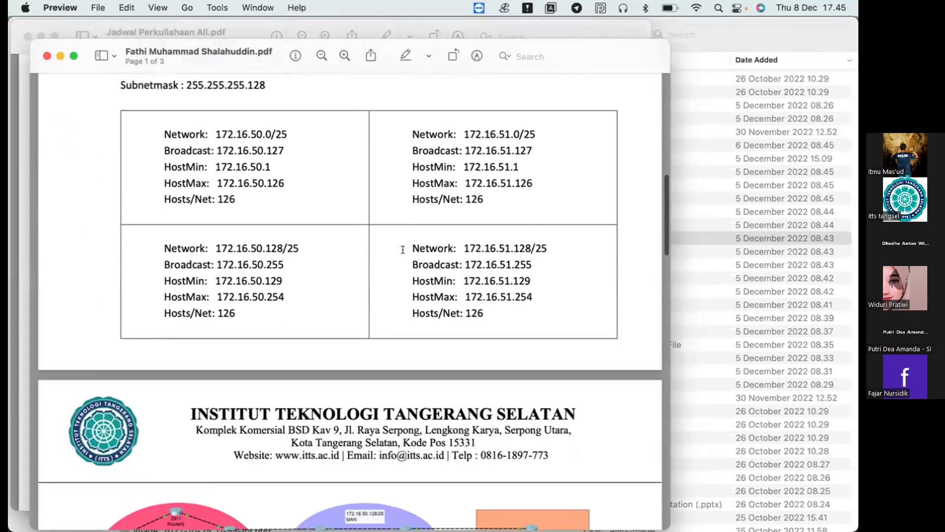
scroll(403, 250, down, 1)
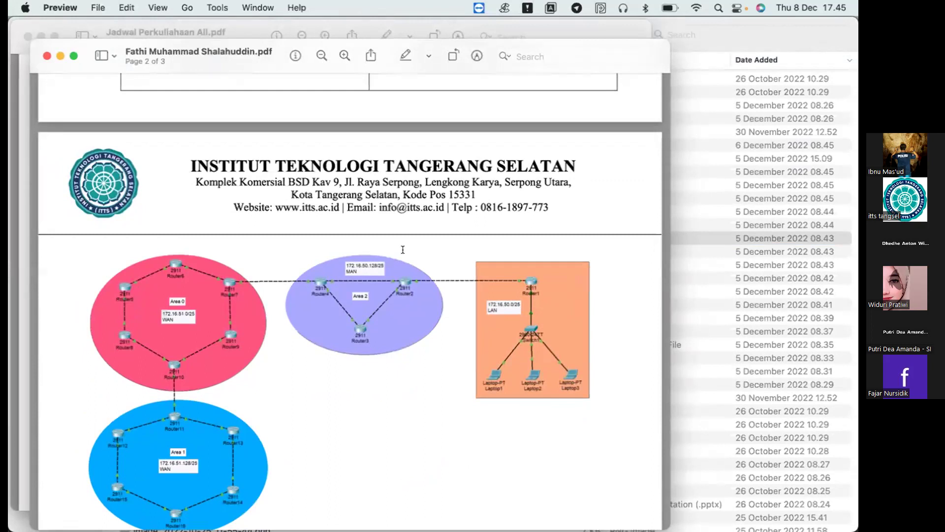
Step: Compare the student's WAN, MAN and LAN topology diagrams with the subnet table above them
scroll(403, 250, down, 8)
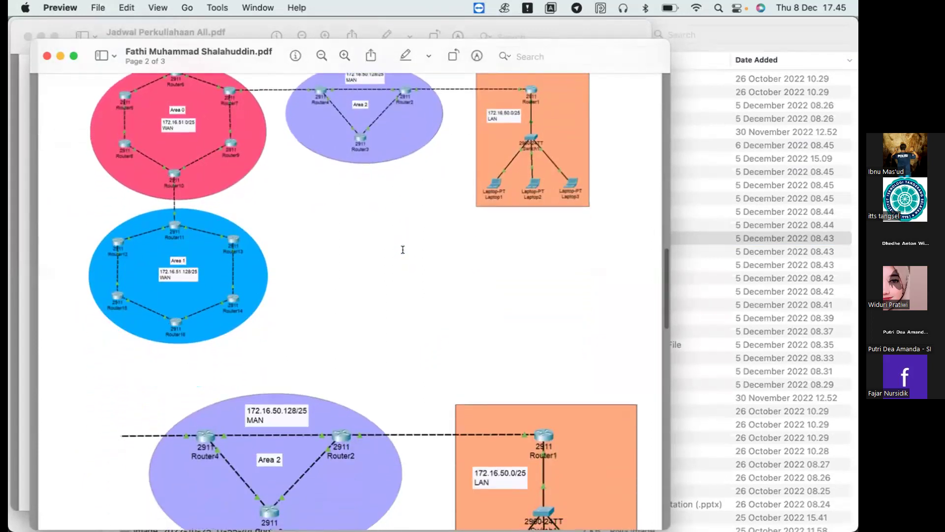
scroll(403, 249, up, 4)
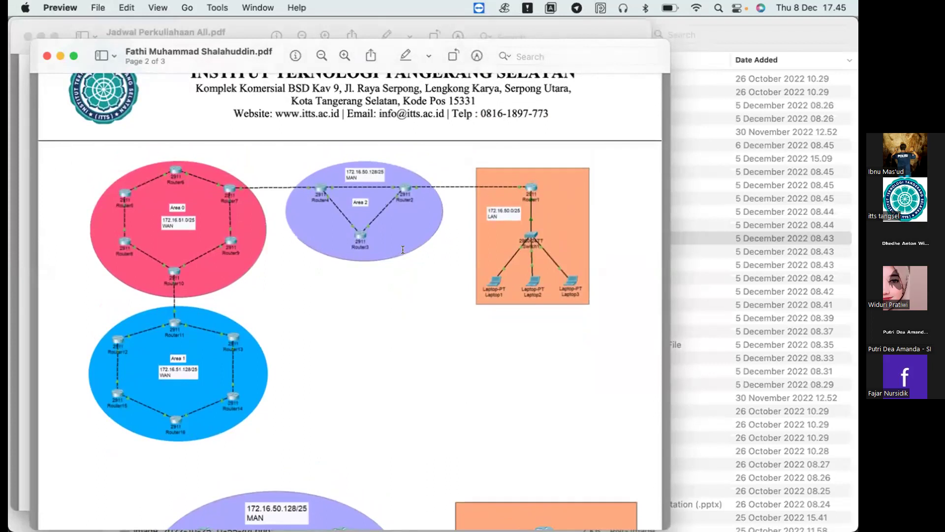
scroll(403, 250, up, 1)
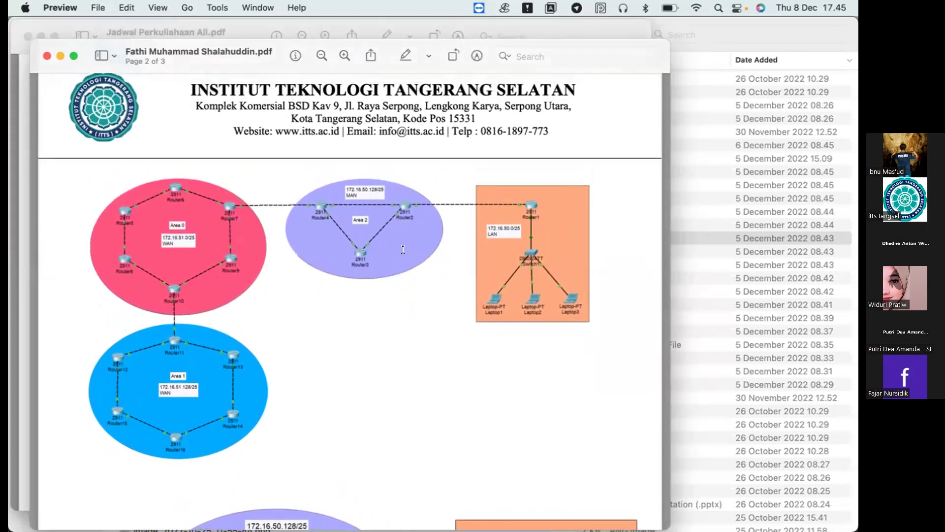
scroll(403, 250, up, 12)
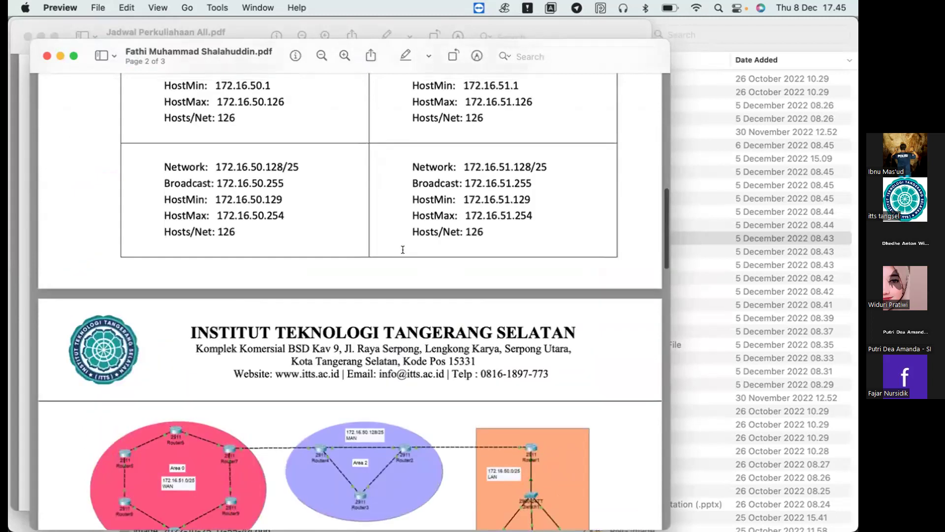
scroll(402, 250, up, 1)
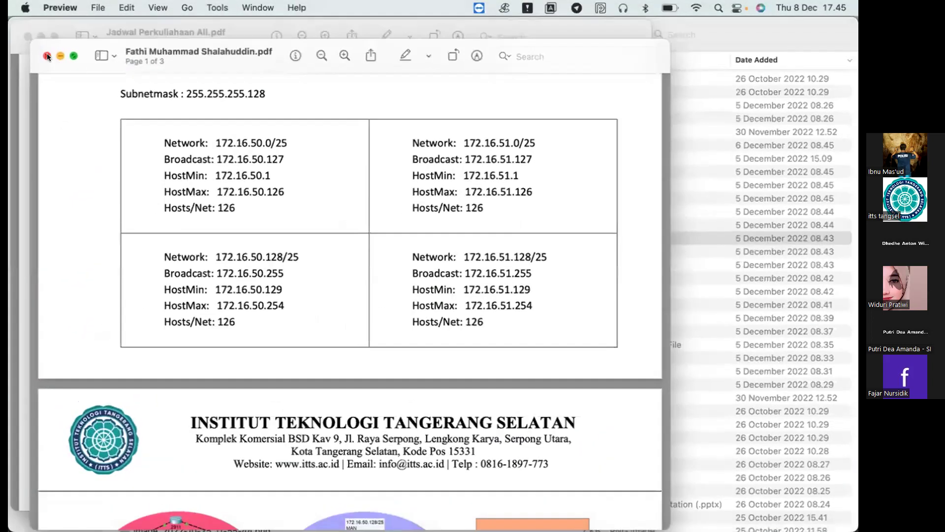
Step: Close the student's answer PDF, the class schedule PDF and the Downloads window, and return to the ITTS project in GNS3
click(48, 56)
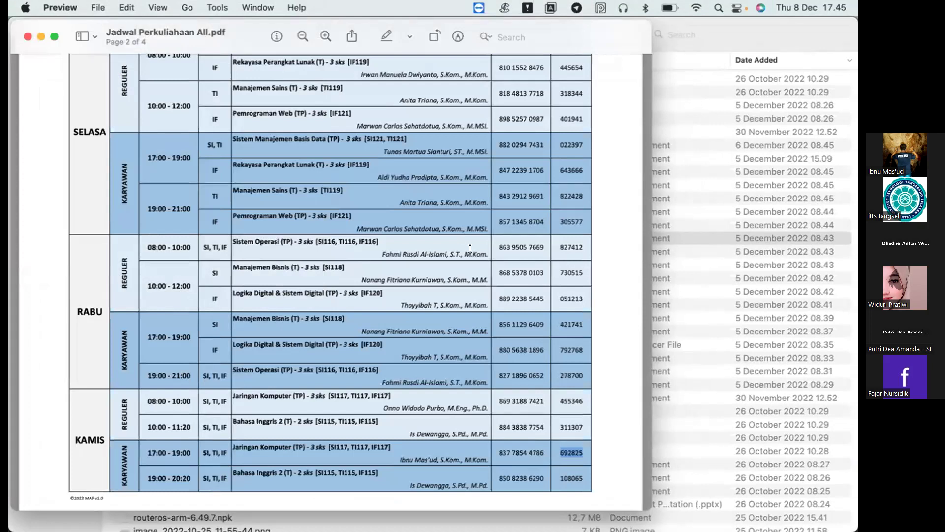
click(27, 37)
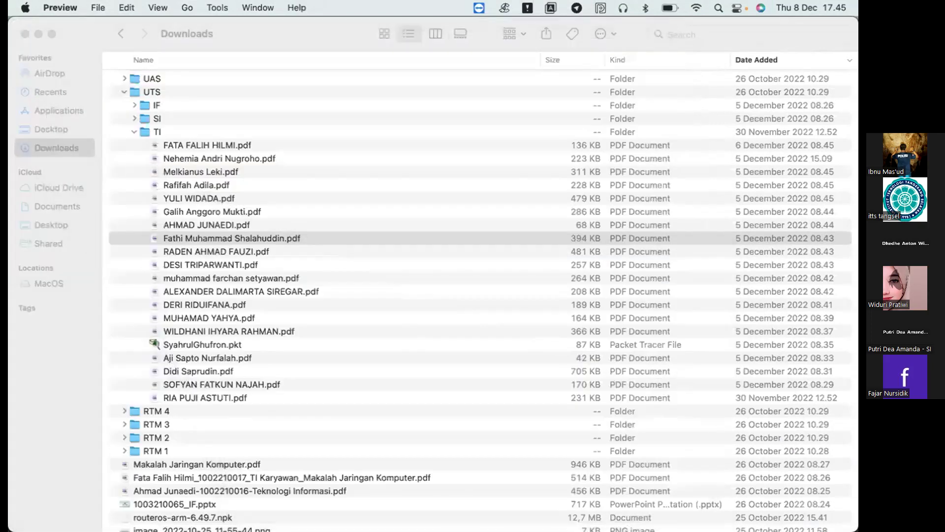
click(23, 34)
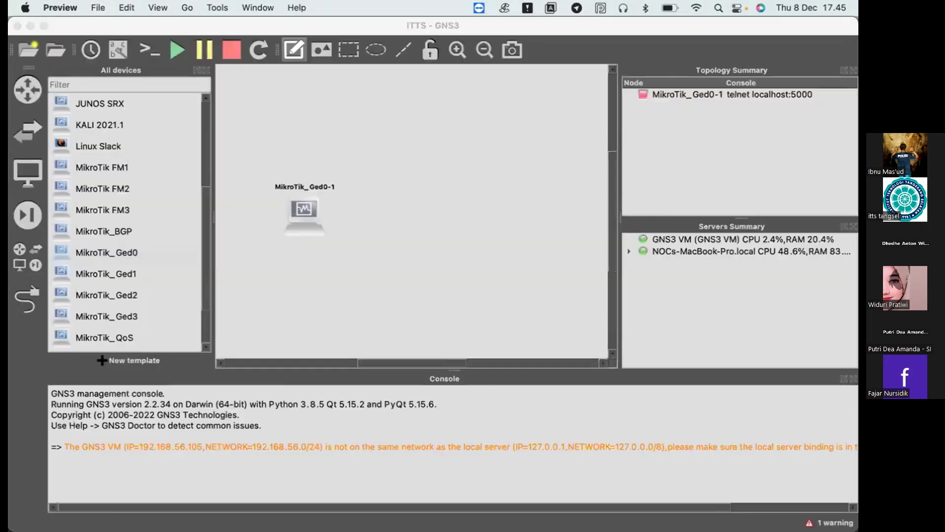
click(300, 253)
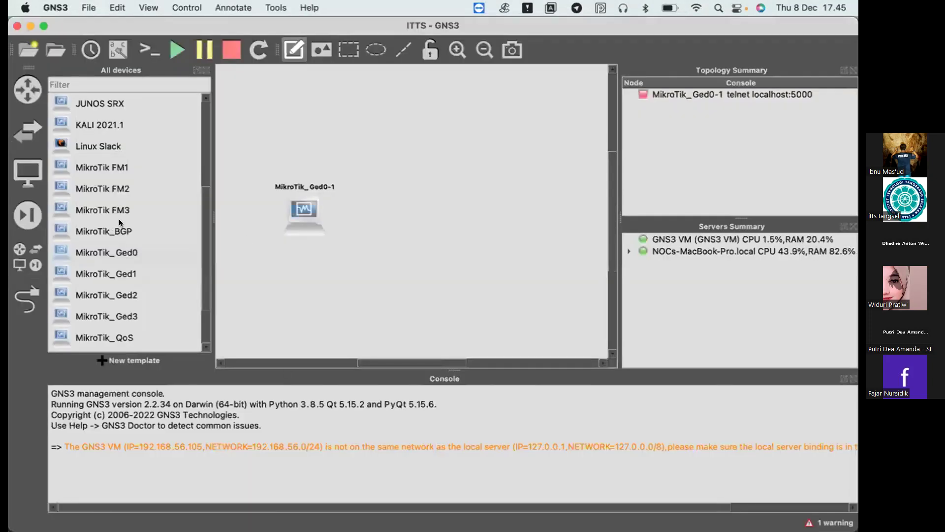
Step: Add one MikroTik_Ged1, one MikroTik_Ged2 and one MikroTik_Ged3 node to the workspace and spread them out around MikroTik_Ged0-1
drag(131, 277, 455, 241)
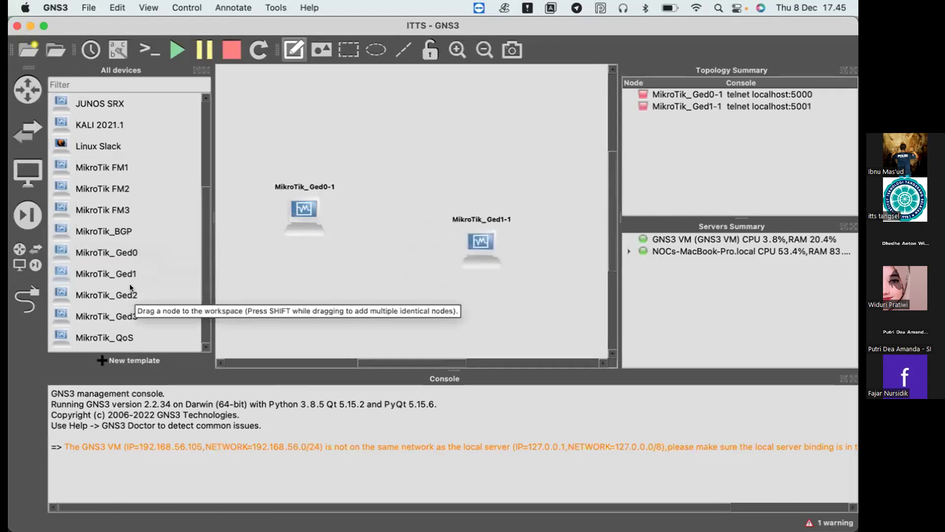
drag(130, 294, 399, 292)
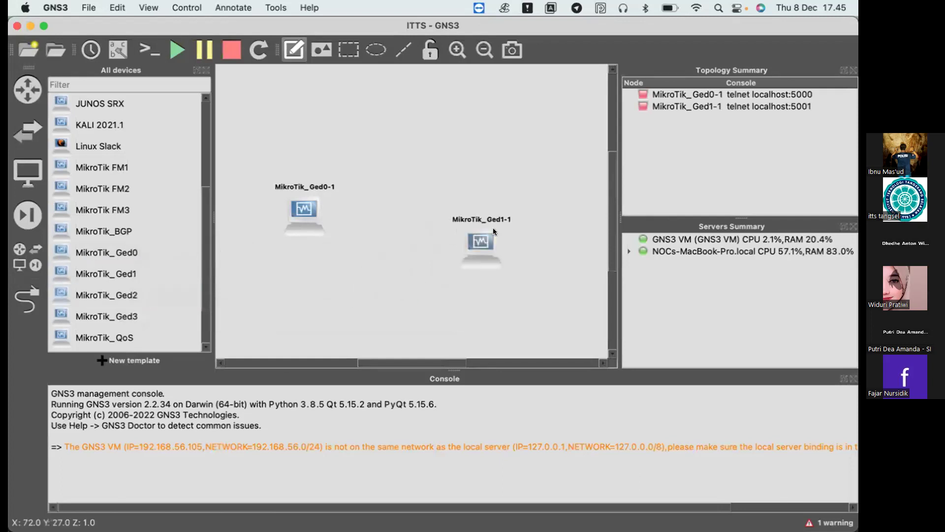
drag(487, 232, 510, 206)
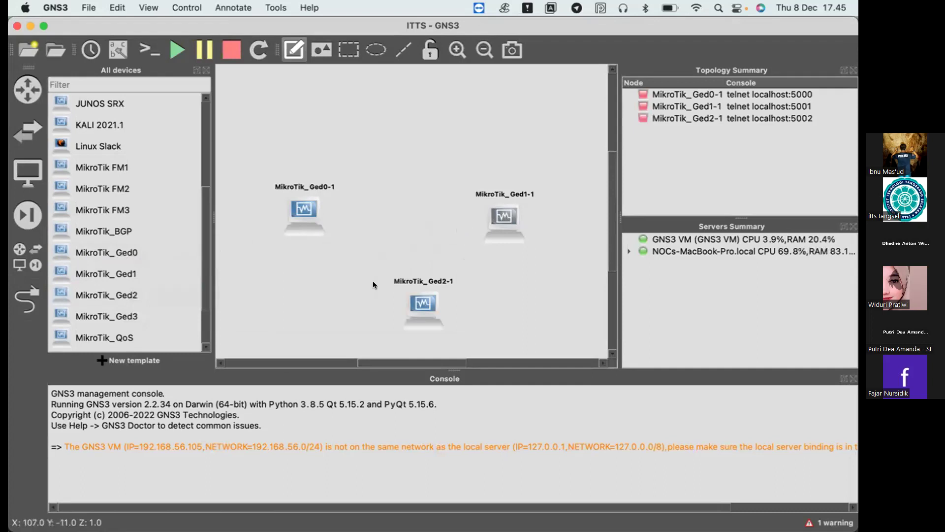
drag(123, 316, 442, 276)
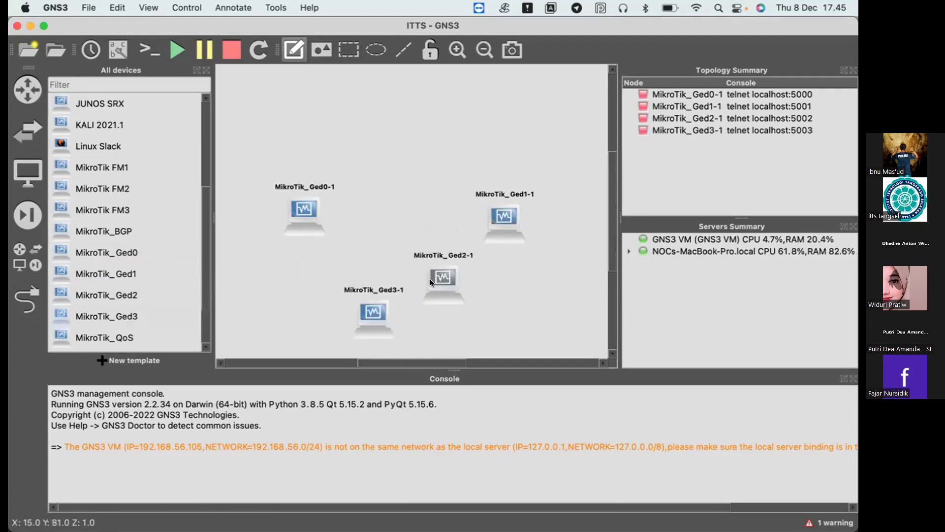
drag(366, 302, 356, 294)
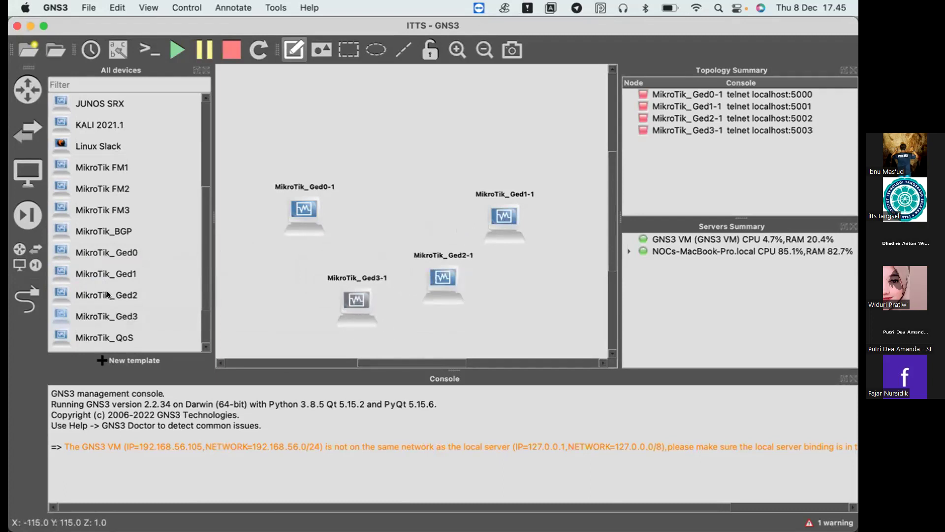
Step: Shift the MikroTik_Ged0-1 node slightly toward the other routers in the workspace
scroll(108, 291, down, 1)
click(303, 185)
scroll(367, 190, up, 1)
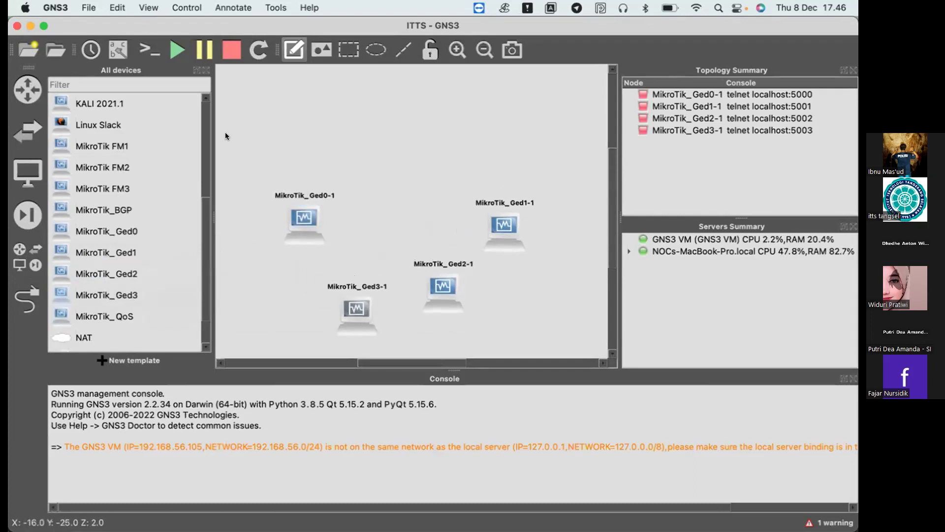
drag(295, 212, 309, 203)
scroll(123, 189, up, 2)
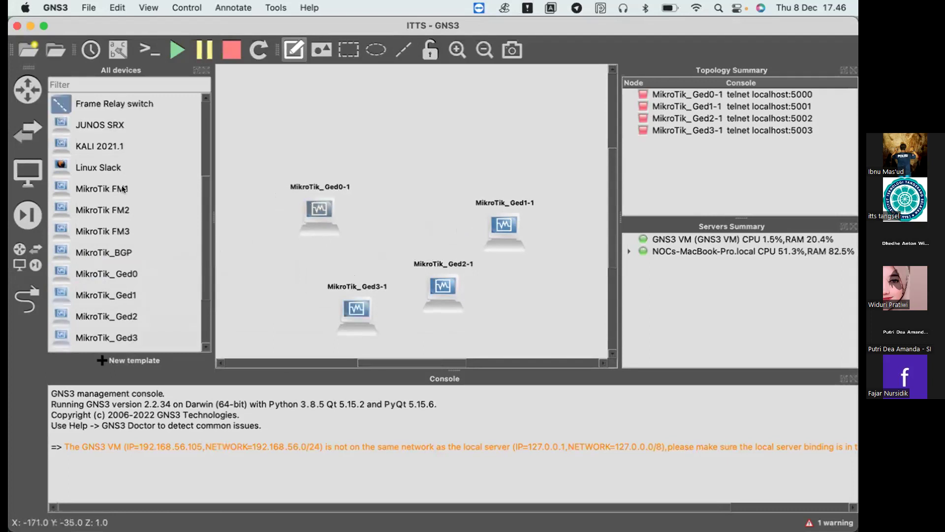
scroll(123, 189, down, 3)
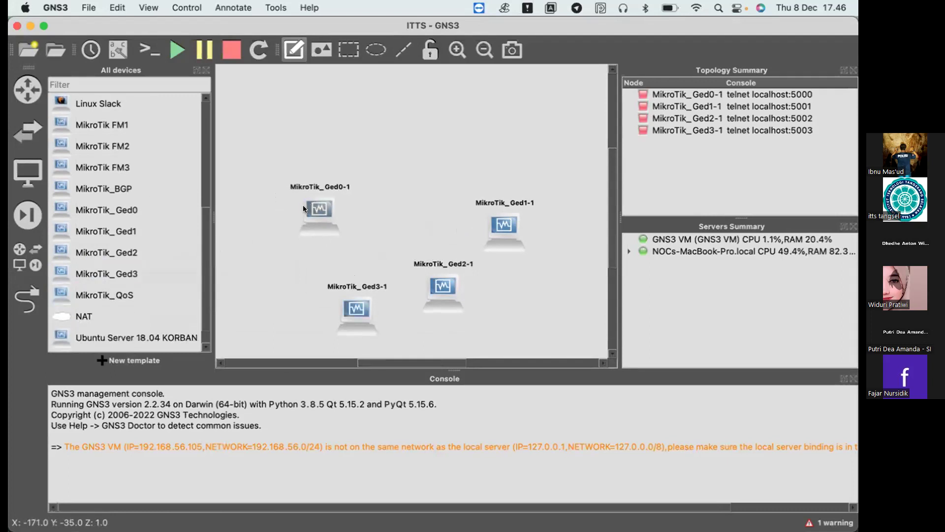
Step: Start the MikroTik_Ged0-1 node and all other devices in the project
mouse_move(323, 207)
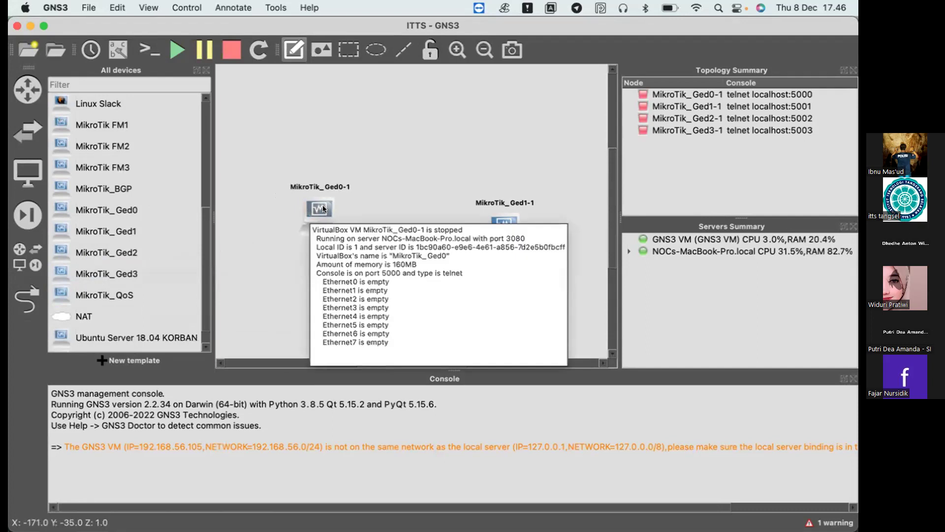
right_click(323, 207)
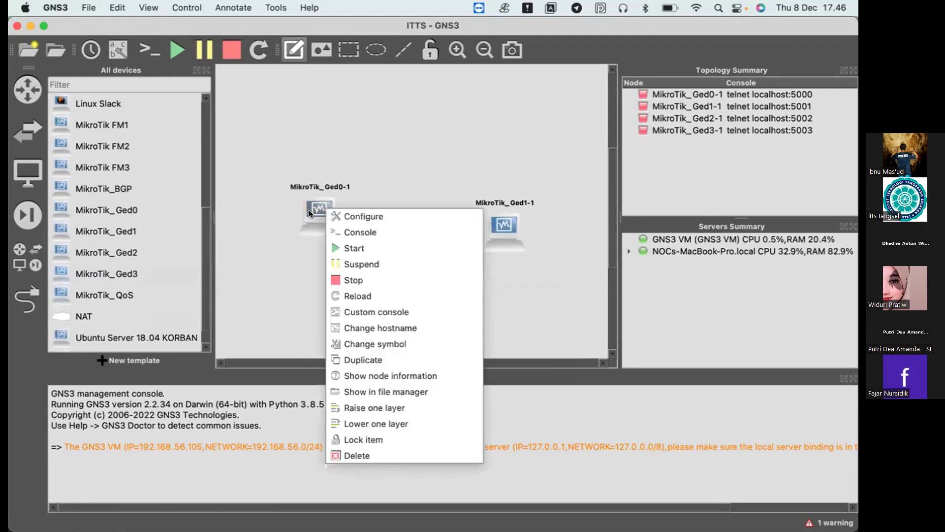
click(350, 247)
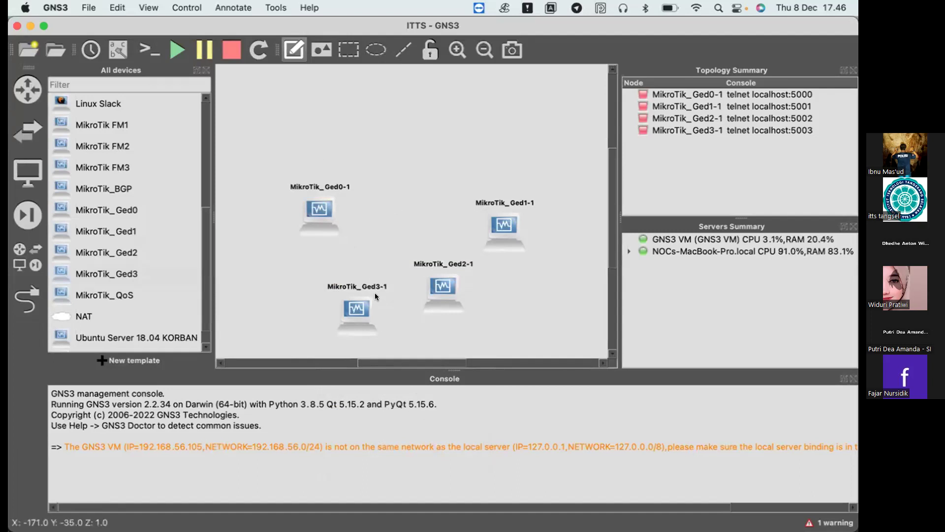
click(172, 49)
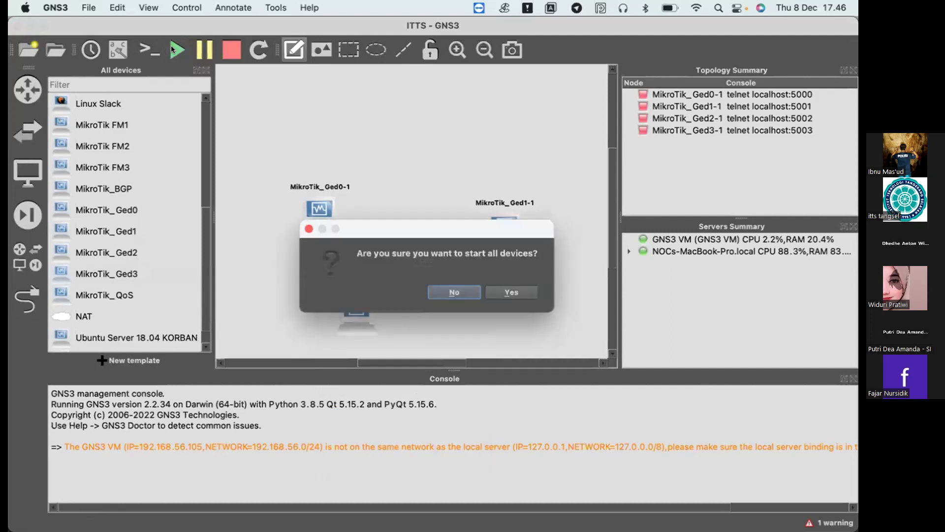
click(492, 293)
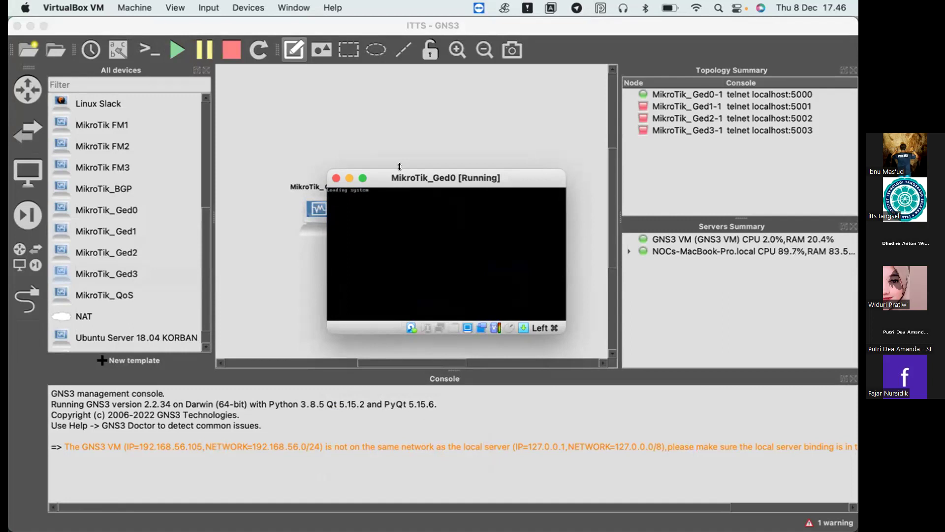
mouse_move(672, 517)
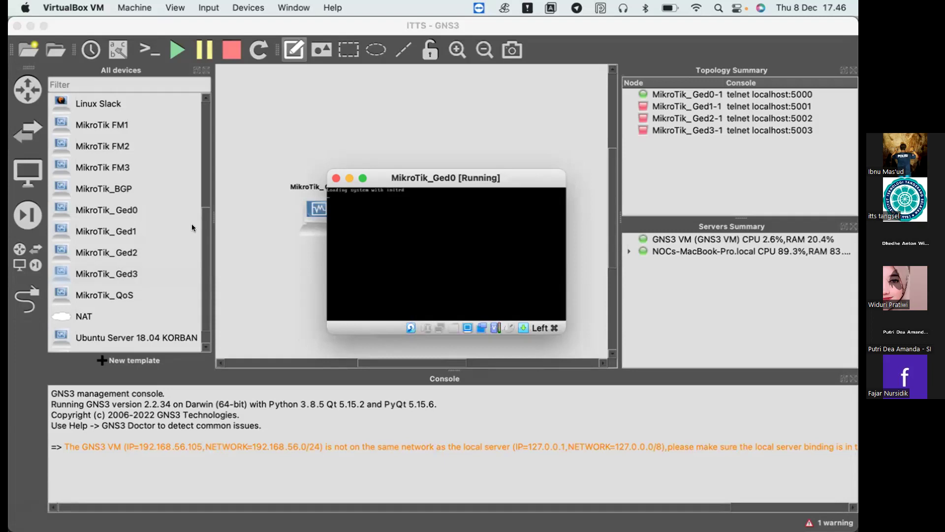
click(204, 180)
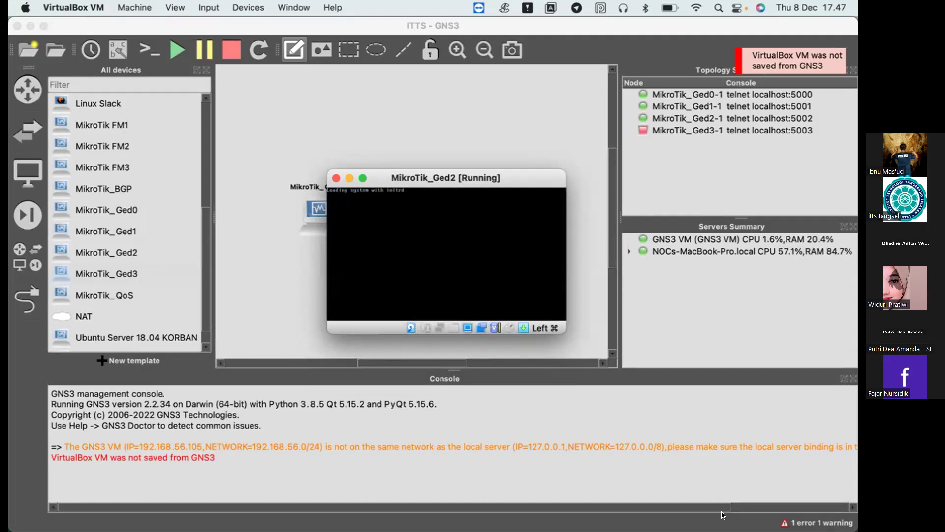
Step: Bring the MikroTik_Ged0 virtual machine window forward and log in to RouterOS as admin with an empty password
mouse_move(723, 515)
click(692, 514)
click(699, 515)
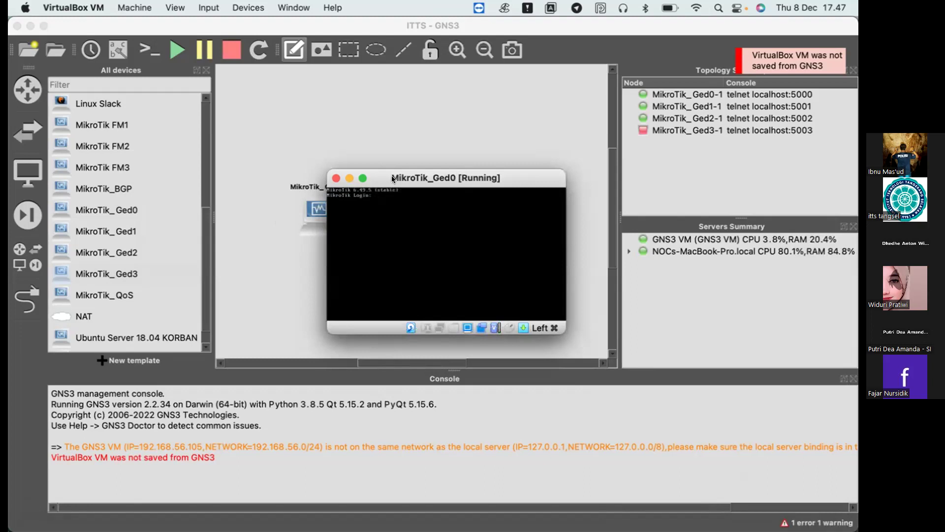
drag(391, 175, 439, 166)
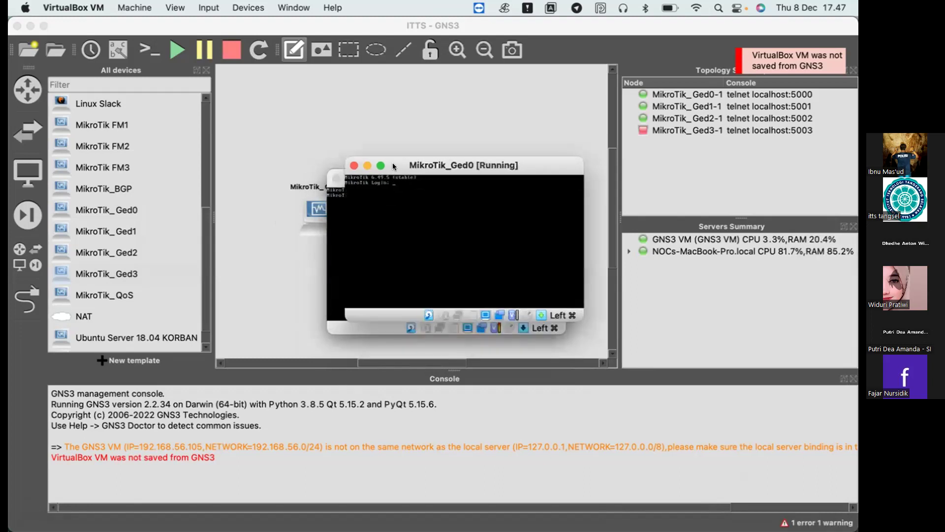
text(admin)
key(Return)
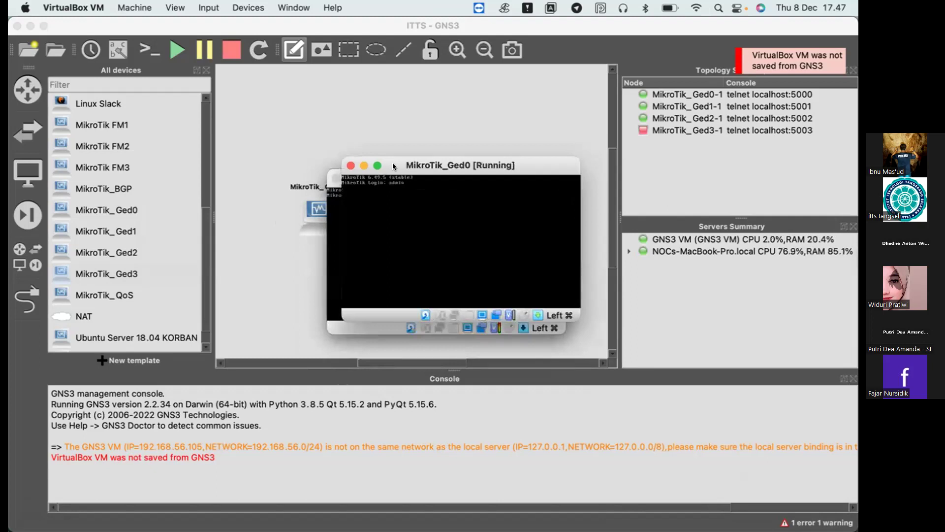
key(Return)
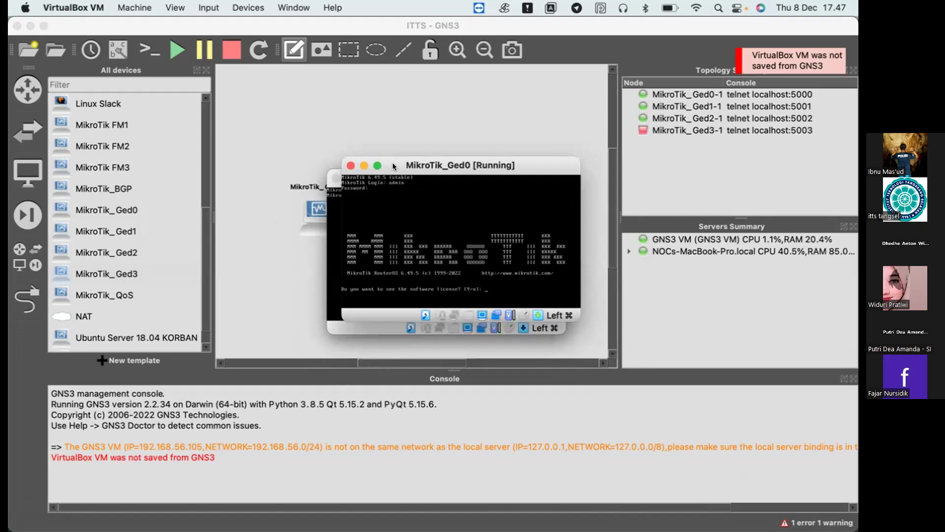
Step: Switch the MikroTik_Ged0 virtual machine display to Scaled Mode and enlarge its window to fill the screen
double_click(392, 163)
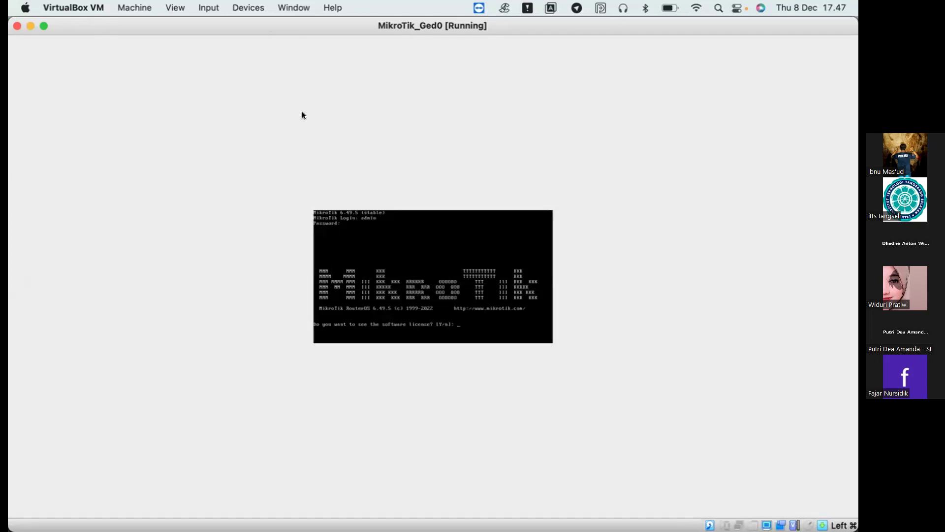
click(241, 7)
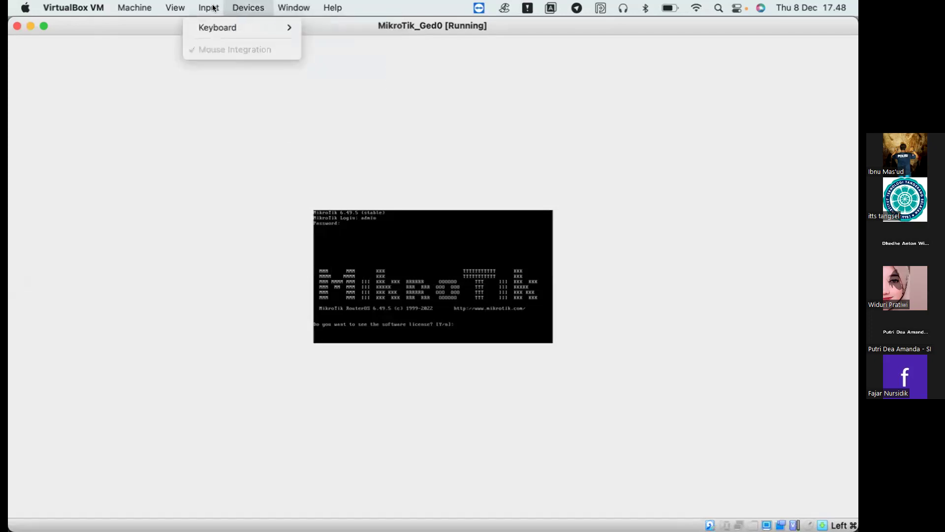
mouse_move(175, 8)
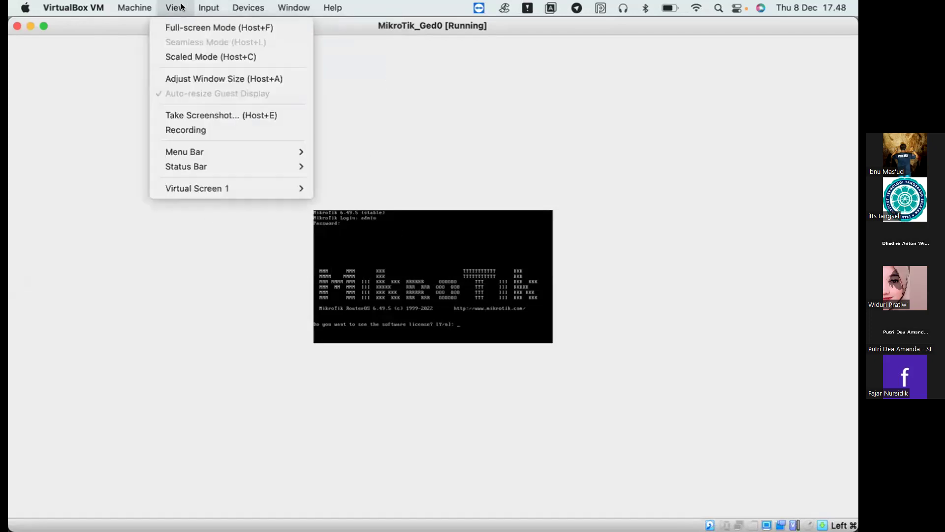
click(208, 55)
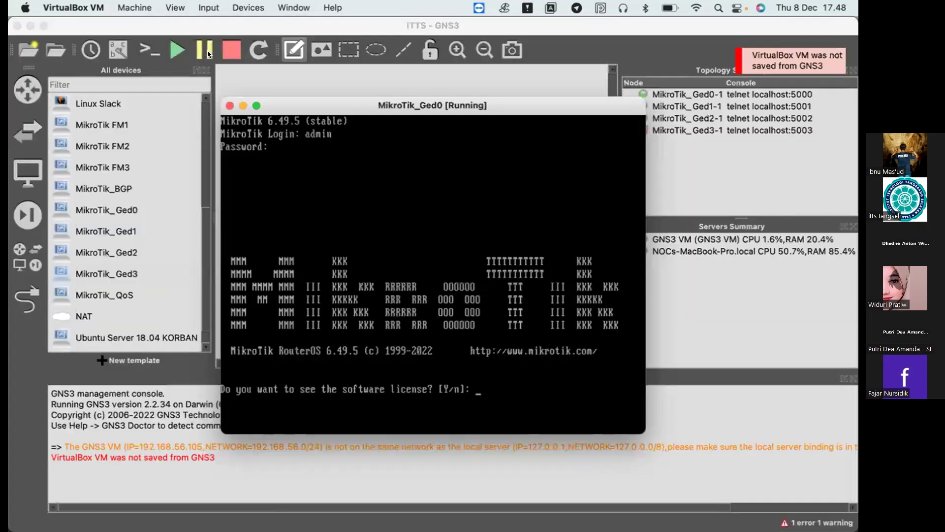
double_click(291, 98)
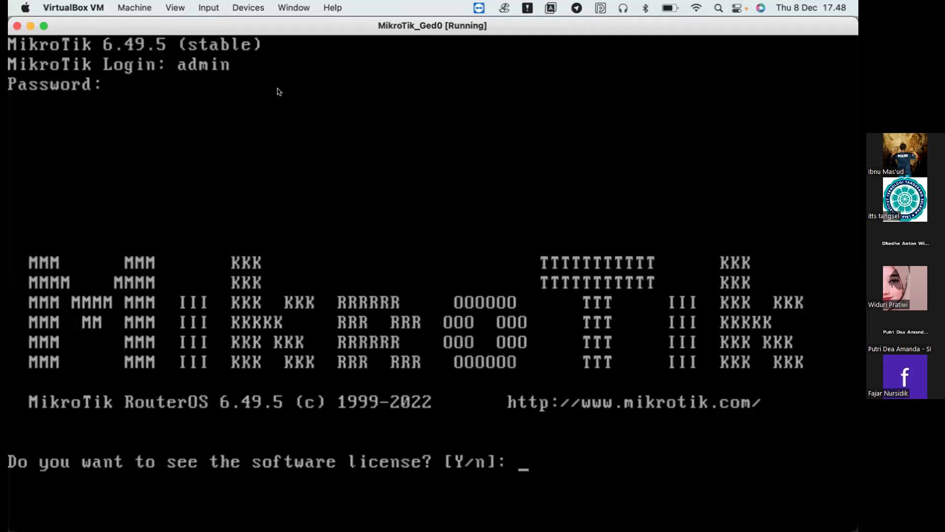
Step: Decline viewing the software license and set the new admin password, repeating it to confirm
text(n)
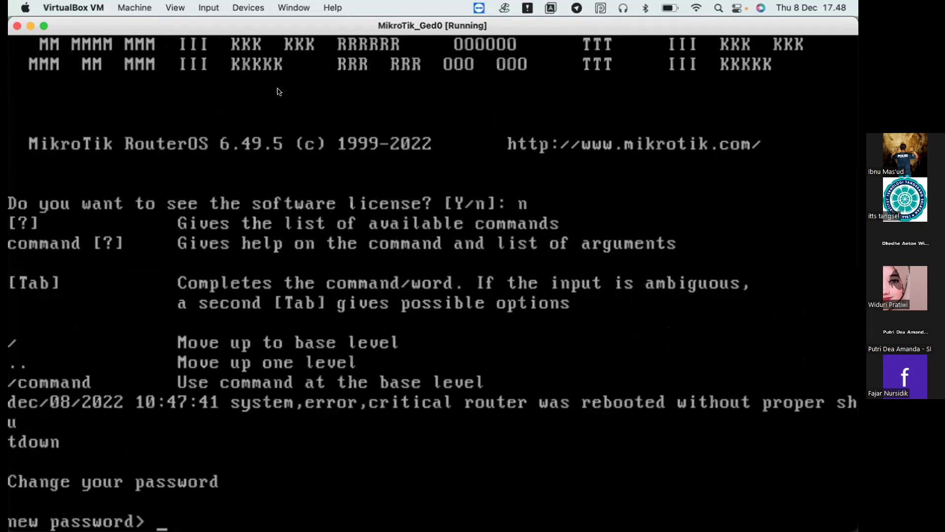
text(******)
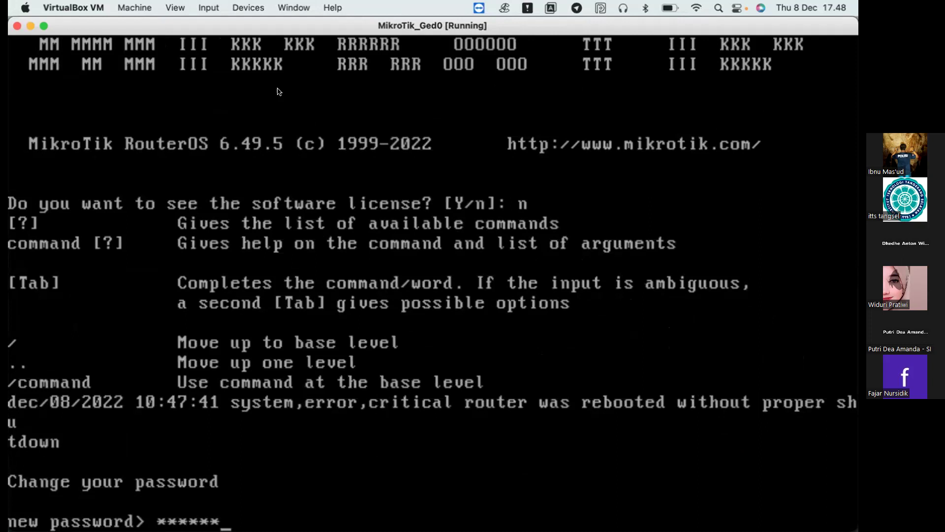
key(Return)
text(******)
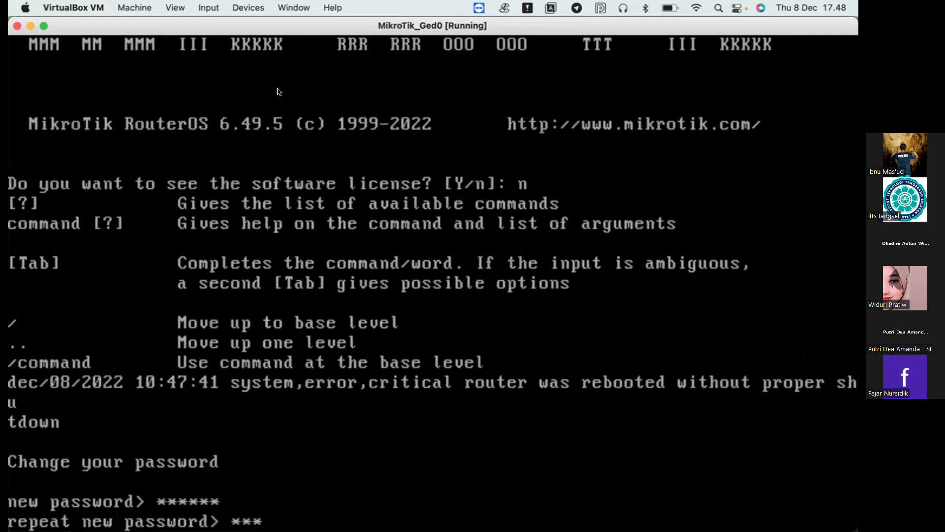
key(Return)
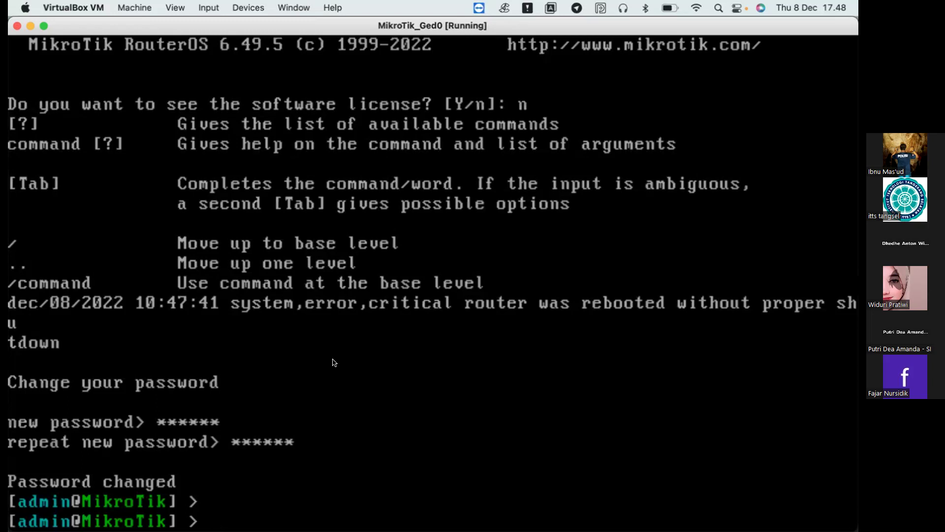
Step: Compose an ip address add command in RouterOS with the address 172.16.17.1/30
text(ip ad)
key(Tab)
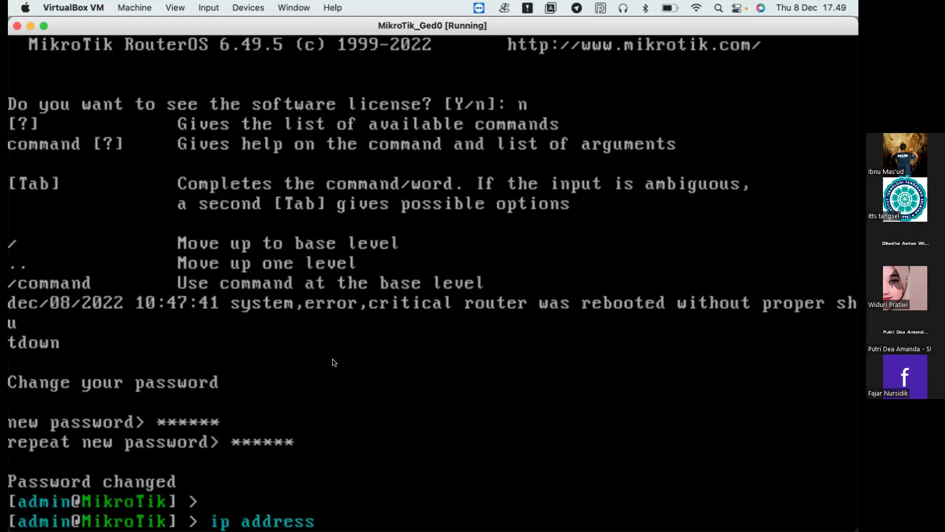
text(add)
key(Tab)
key(Tab)
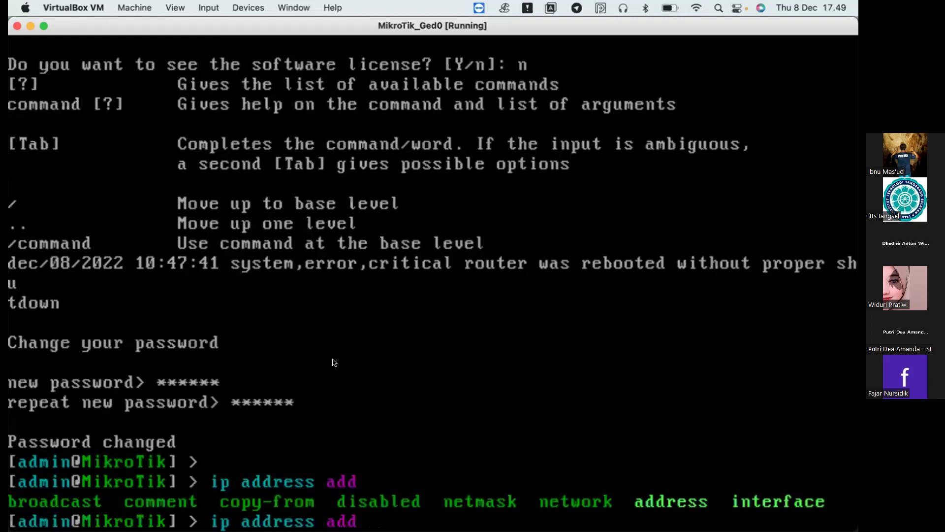
text(ad)
key(Tab)
text(192..168)
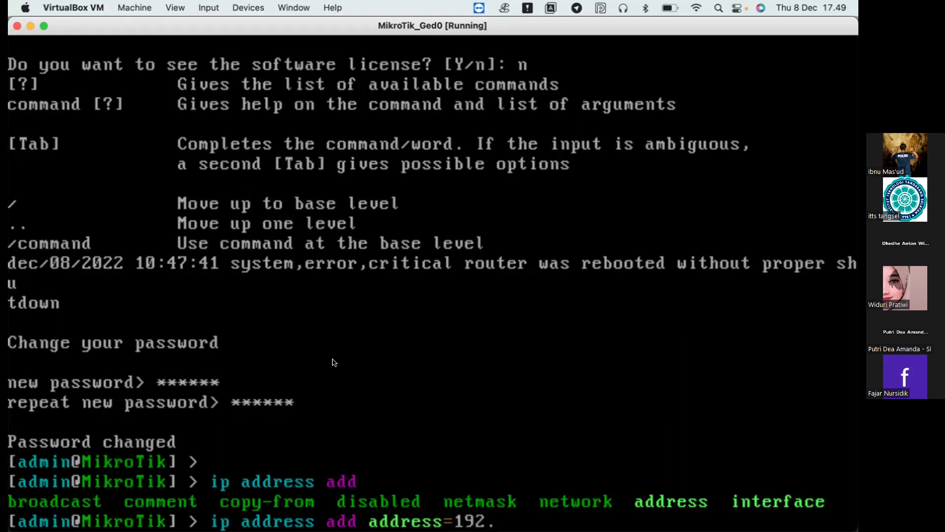
key(BackSpace)
key(BackSpace)
key(BackSpace)
key(BackSpace)
key(BackSpace)
key(BackSpace)
key(BackSpace)
key(BackSpace)
text(92.1)
key(BackSpace)
key(BackSpace)
key(BackSpace)
key(BackSpace)
text(72.16.17.1/0)
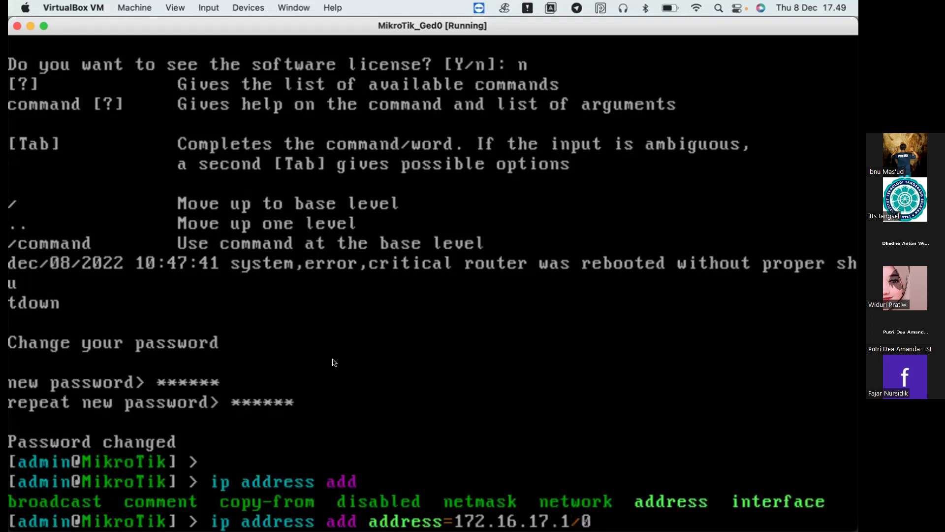
key(BackSpace)
text(30)
Step: Complete the address command with interface ether1, run it, and print the router's IP addresses
key(Tab)
key(Tab)
key(Tab)
text(in)
key(Tab)
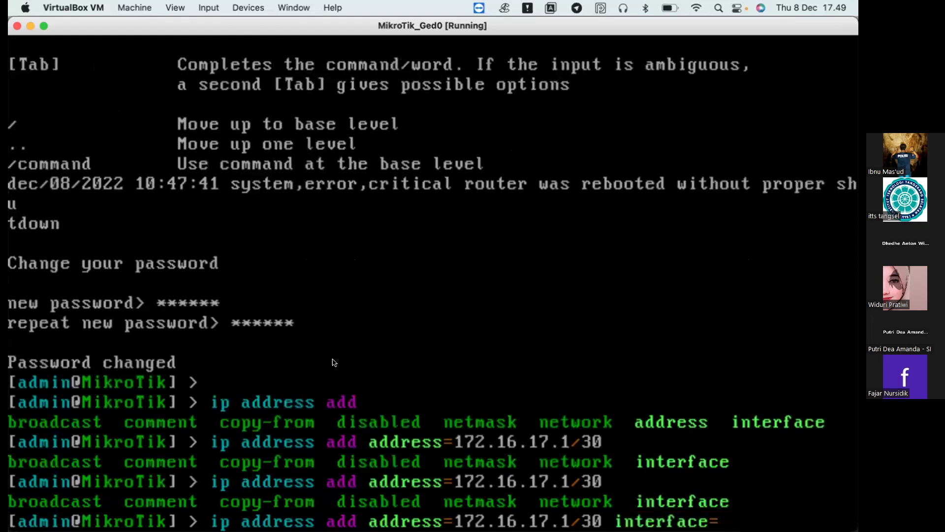
text(e)
key(Tab)
text(1)
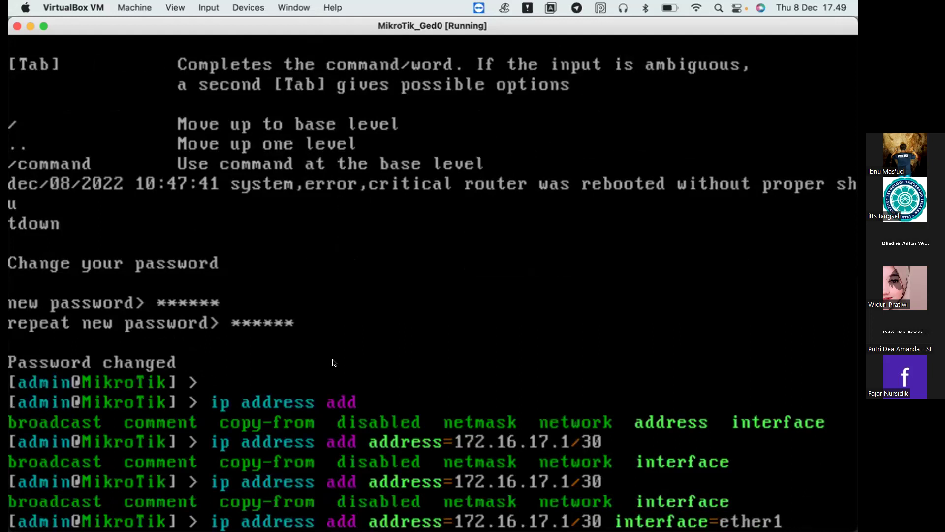
key(Return)
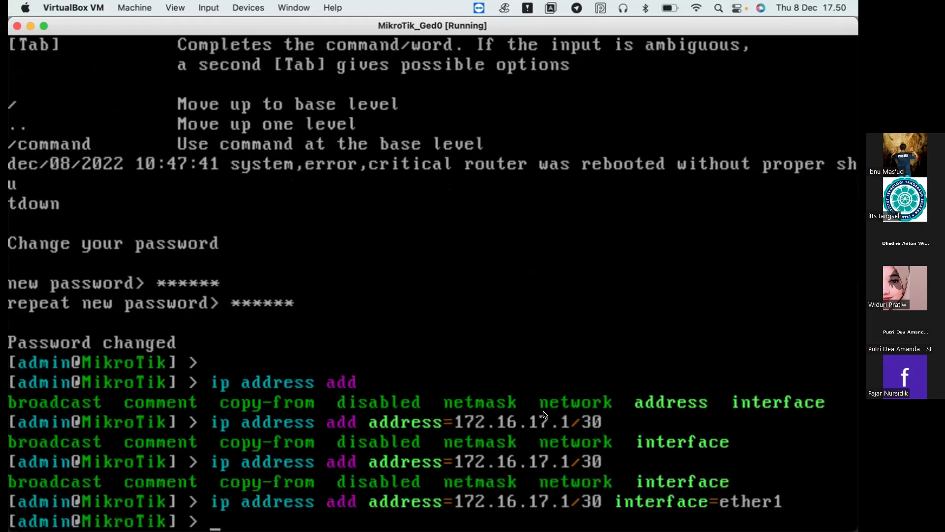
text(ip address print)
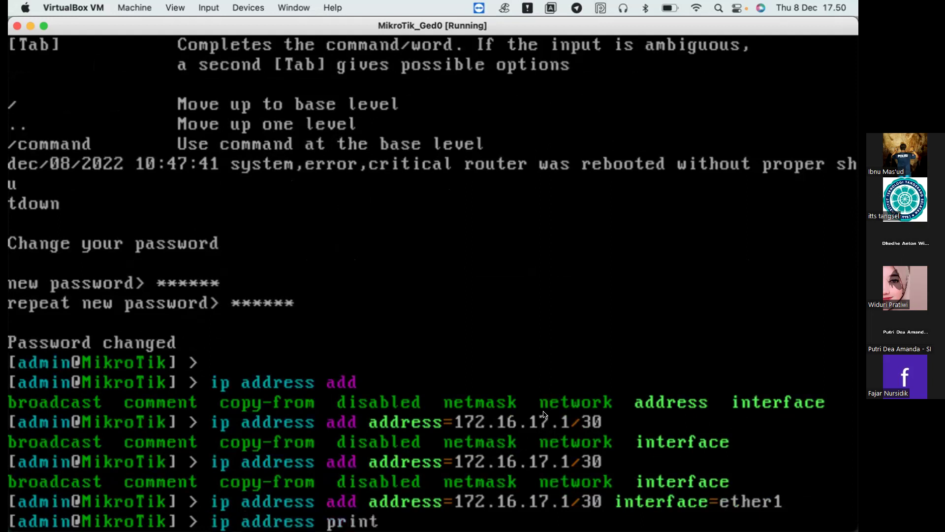
key(Return)
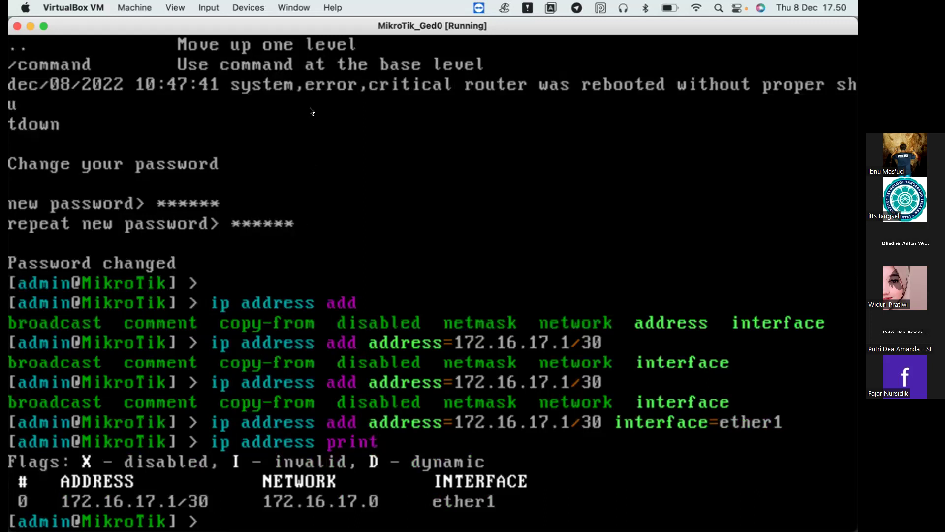
Step: Restore the MikroTik_Ged0 window to a smaller size, move it aside, and switch the MikroTik_Ged1 virtual machine to Scaled Mode
double_click(215, 26)
drag(297, 102, 508, 124)
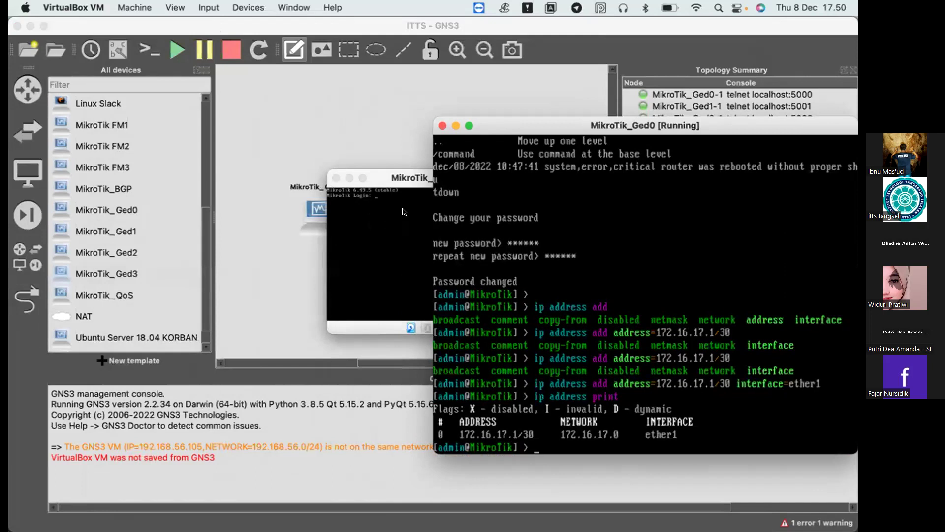
click(377, 228)
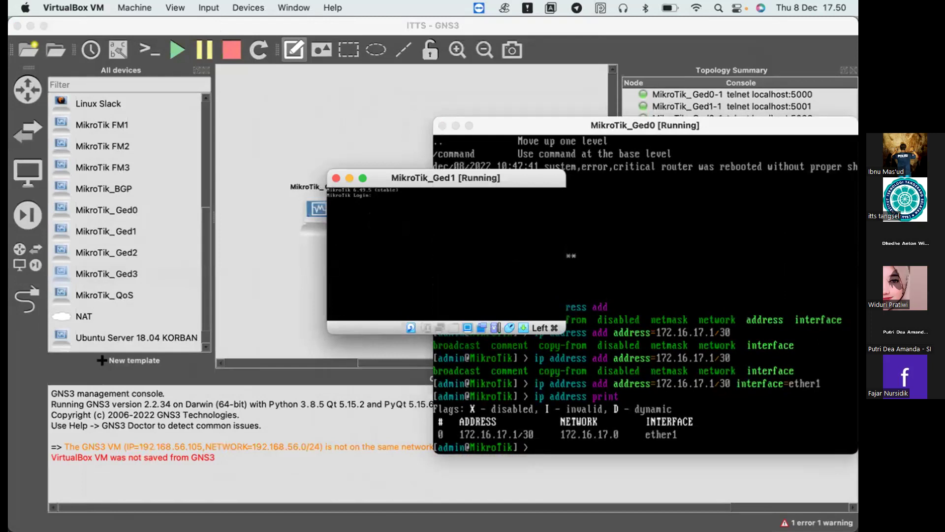
key(super+c)
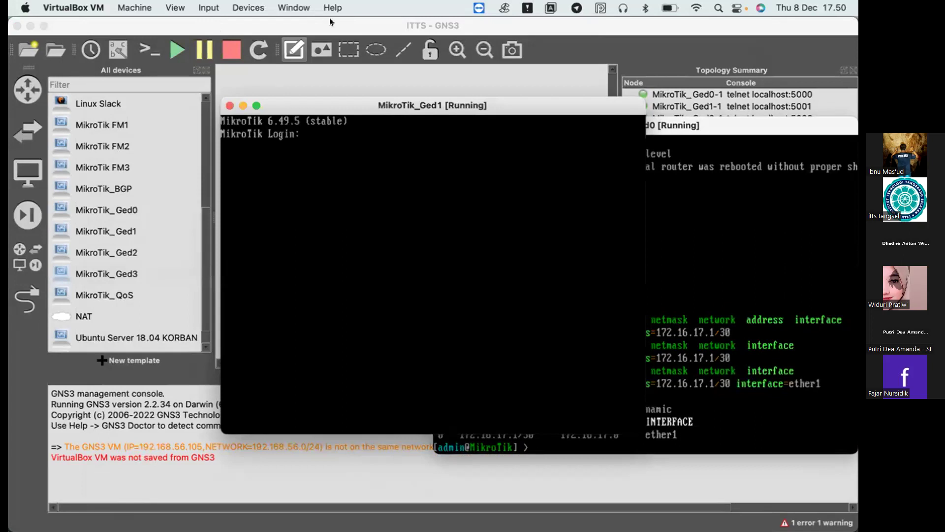
Step: Return to GNS3 and add a NAT node on the GNS3 VM server, placing it above MikroTik_Ged0-1
click(337, 82)
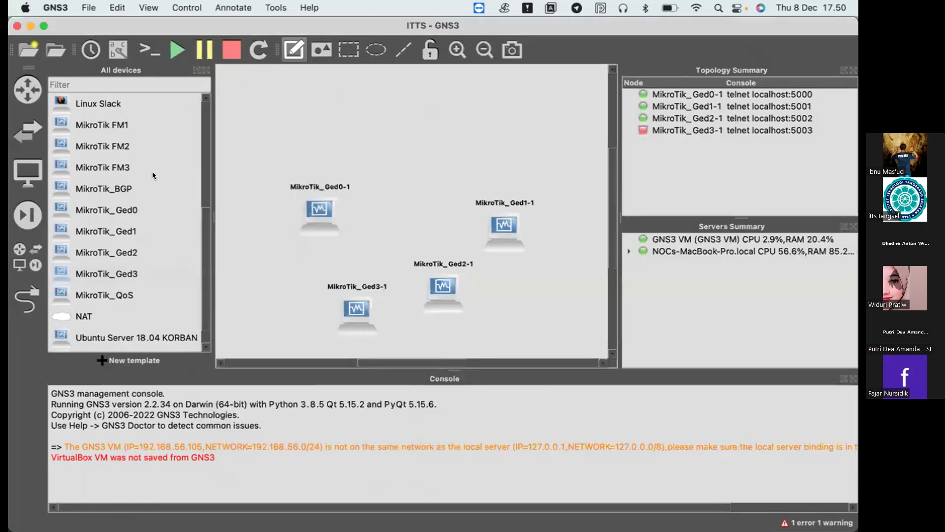
scroll(106, 248, down, 1)
scroll(105, 250, up, 5)
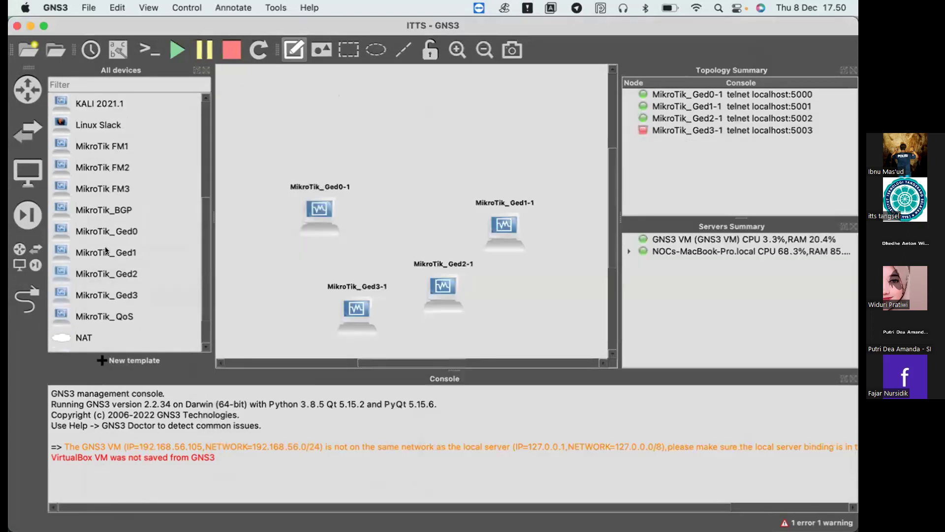
scroll(105, 250, down, 6)
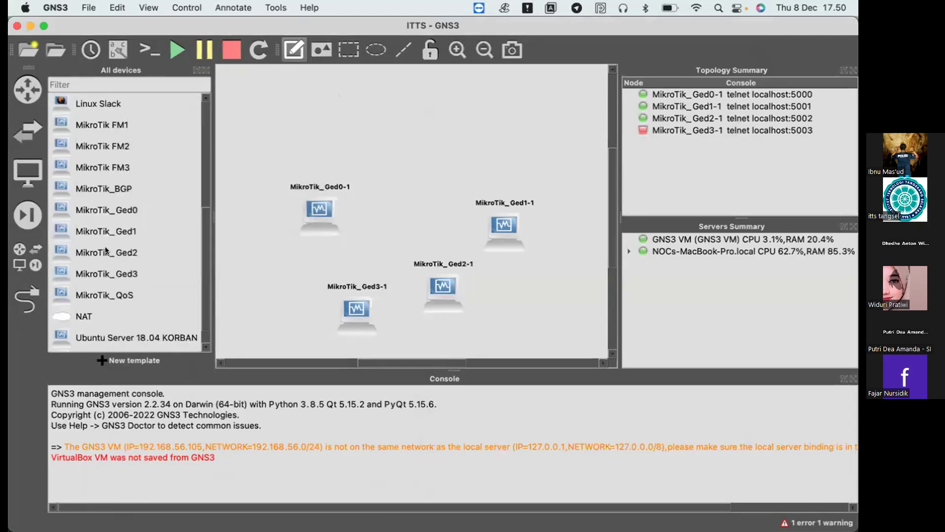
drag(79, 295, 354, 139)
click(437, 278)
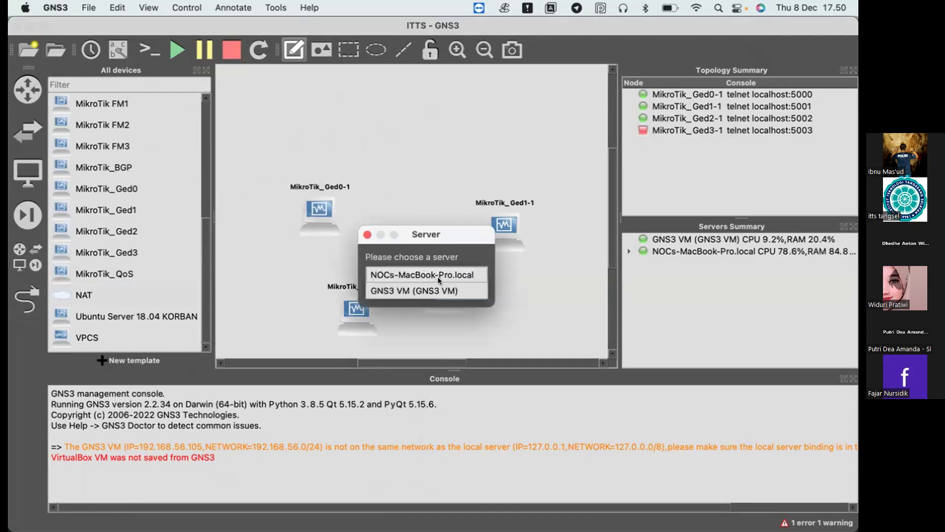
click(436, 288)
click(460, 293)
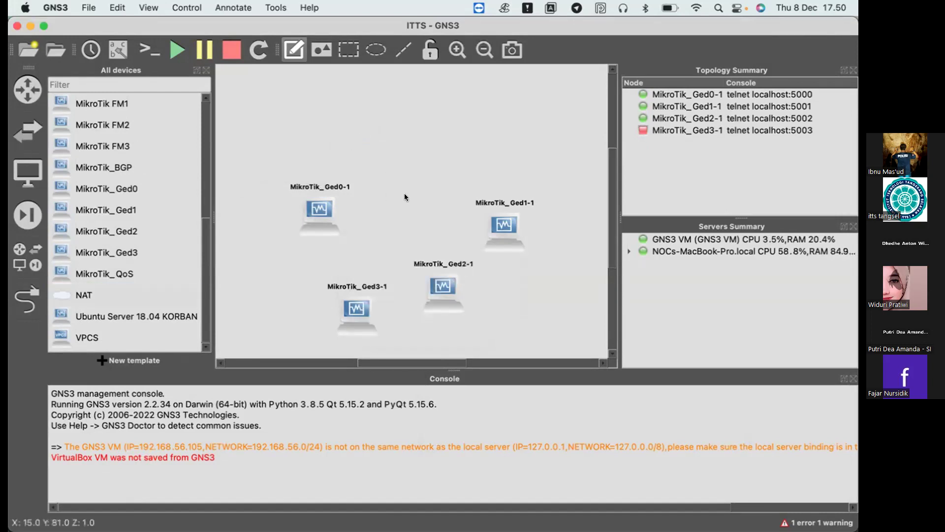
drag(395, 163, 314, 128)
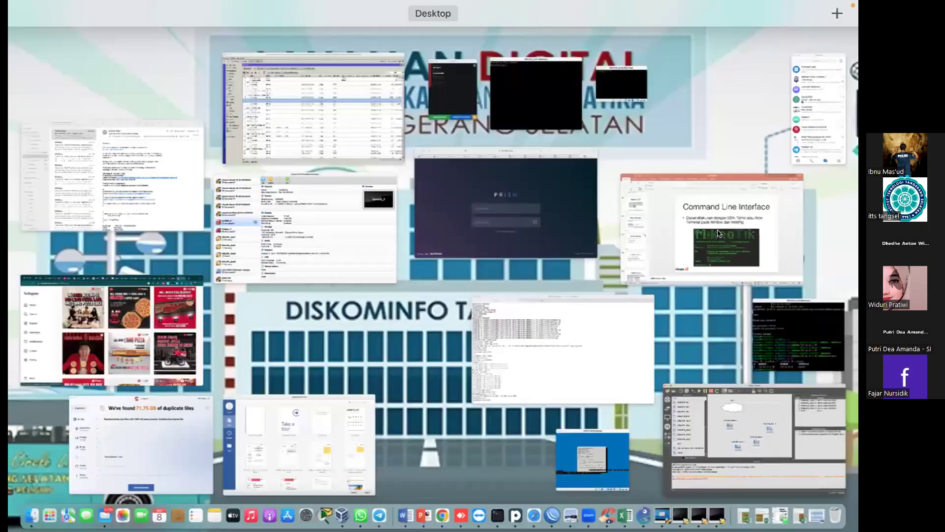
Step: Bring the MikroTik_Ged0 virtual machine window forward, remove IP address entry number 0, and print the address list
click(718, 233)
key(ctrl+Up)
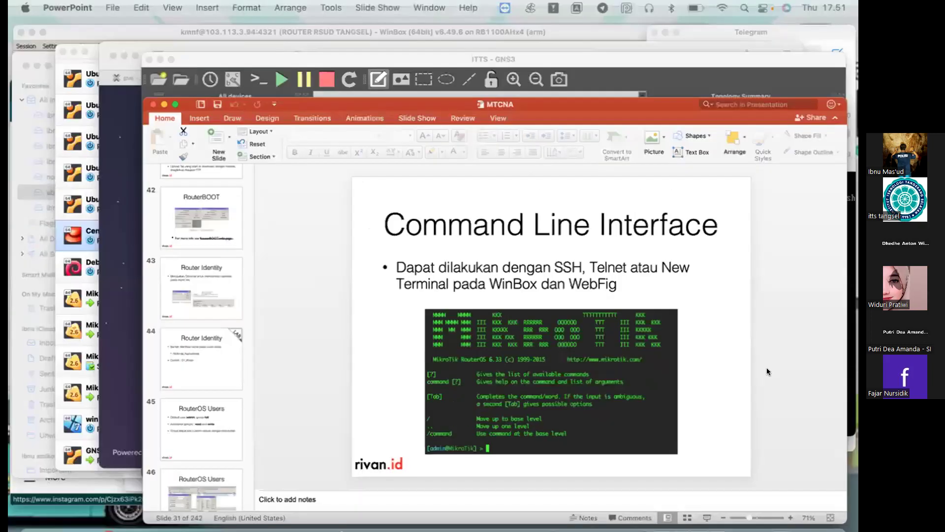
click(664, 333)
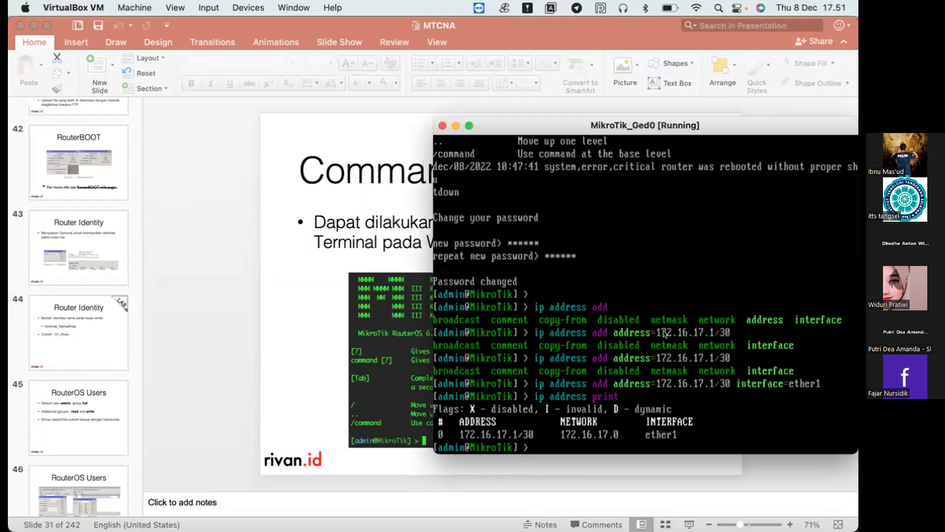
text(ip address re)
key(Tab)
key(Tab)
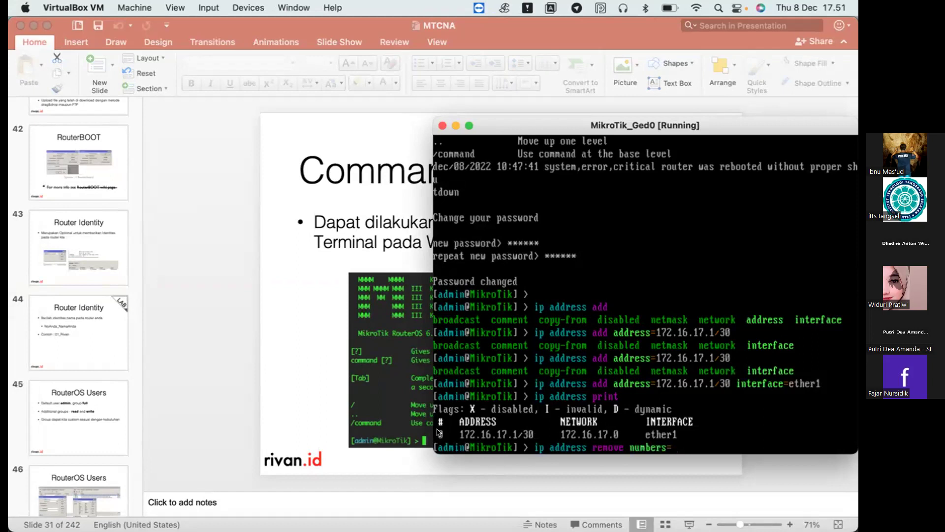
text(0)
key(Return)
text(ip address print)
key(Return)
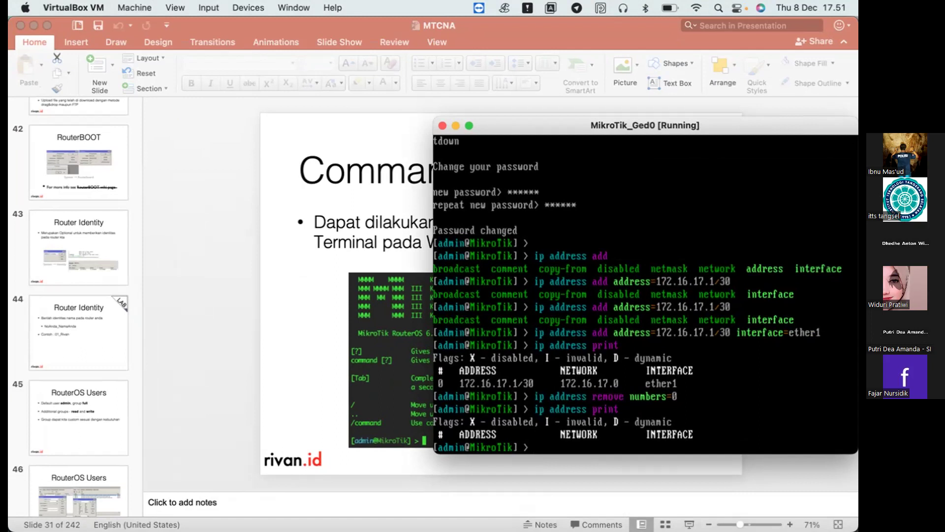
Step: Take the MikroTik_Ged0 virtual machine out of Scaled Mode and shrink its window back to normal size
key(super+f)
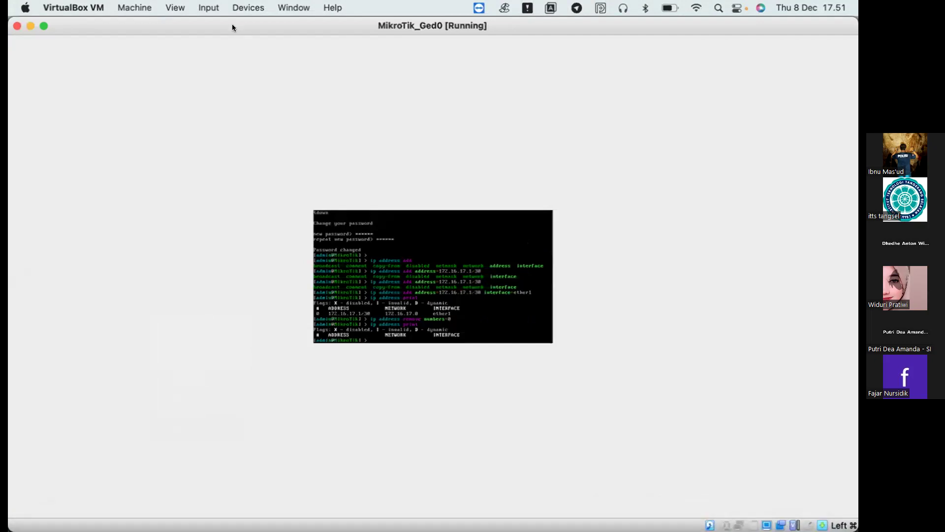
key(super+f)
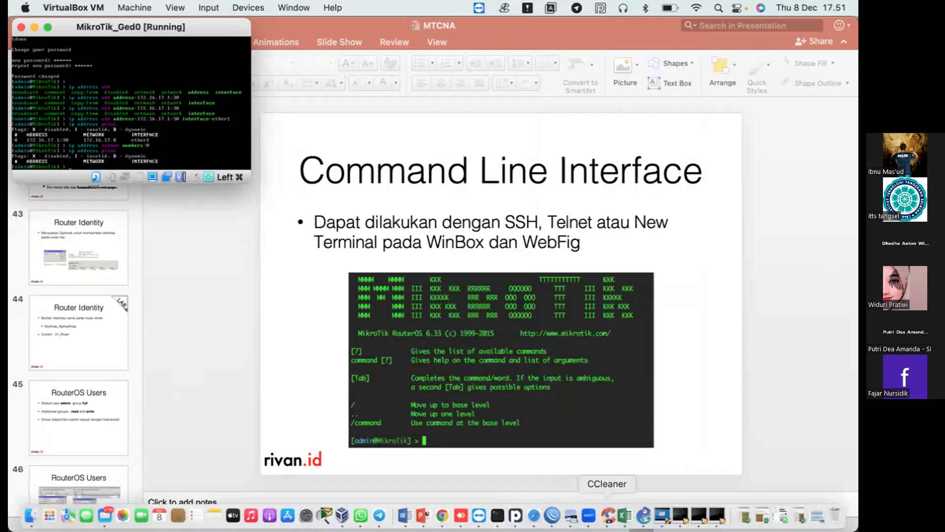
scroll(48, 373, down, 5)
scroll(49, 373, down, 15)
scroll(31, 394, down, 5)
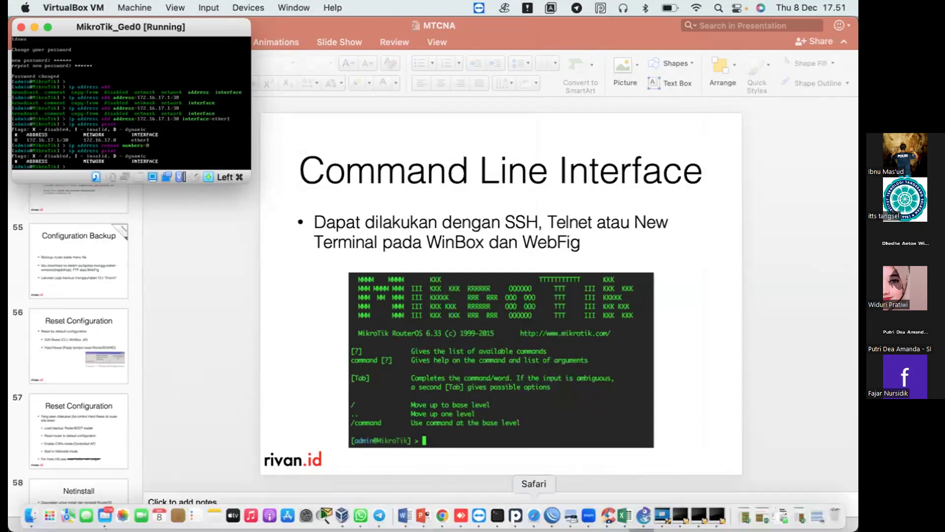
Step: Switch to GNS3 and link NAT1 to Ethernet0 of MikroTik_Ged0-1
click(642, 515)
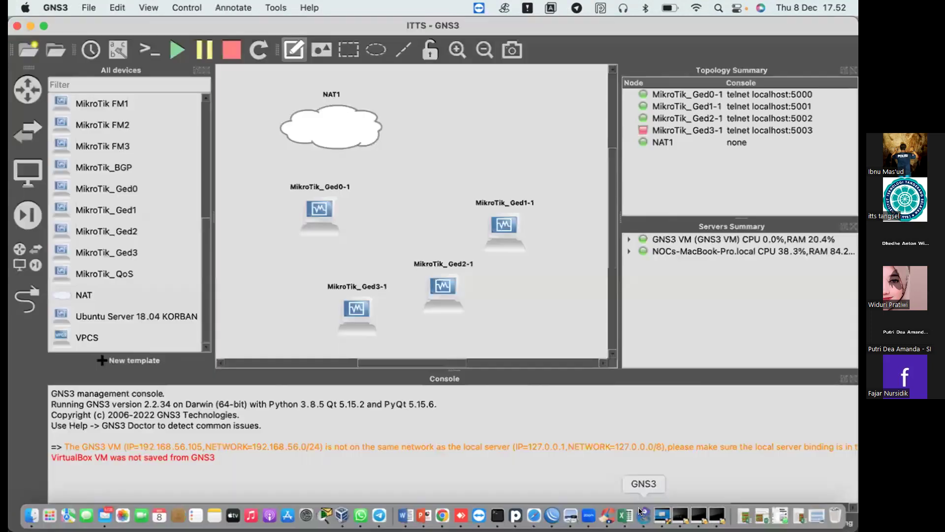
right_click(323, 124)
key(Escape)
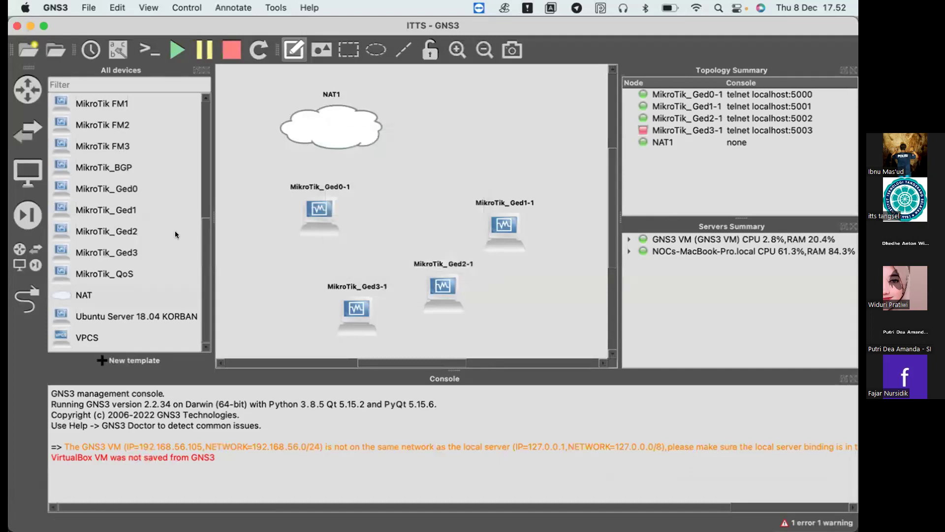
click(27, 299)
click(311, 132)
click(324, 142)
click(314, 205)
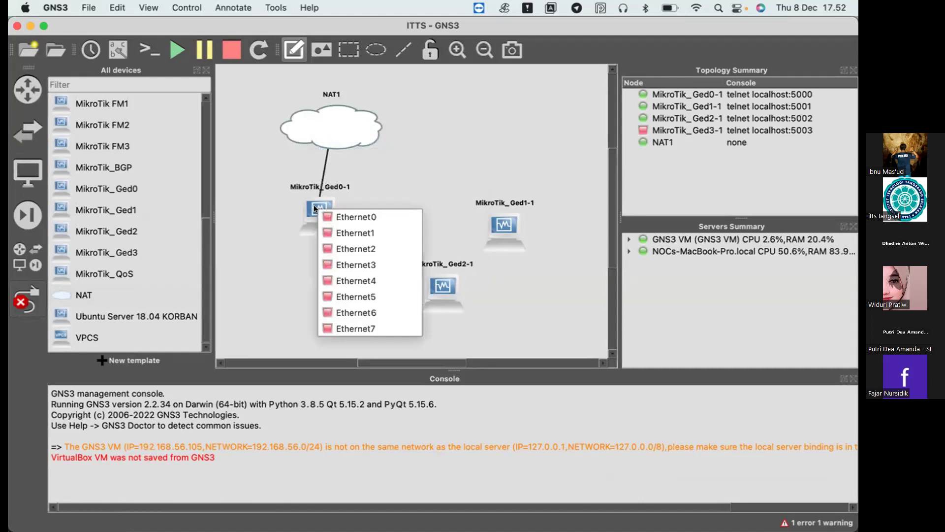
click(341, 216)
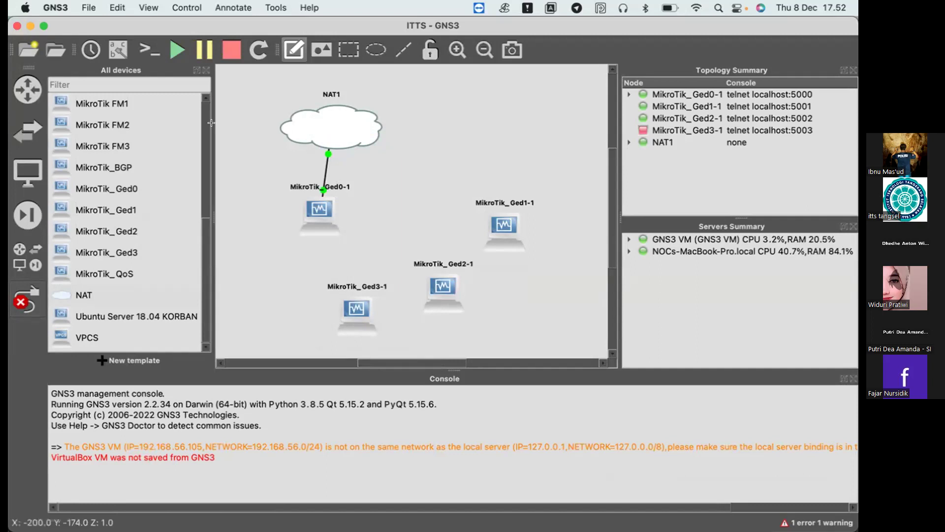
click(27, 299)
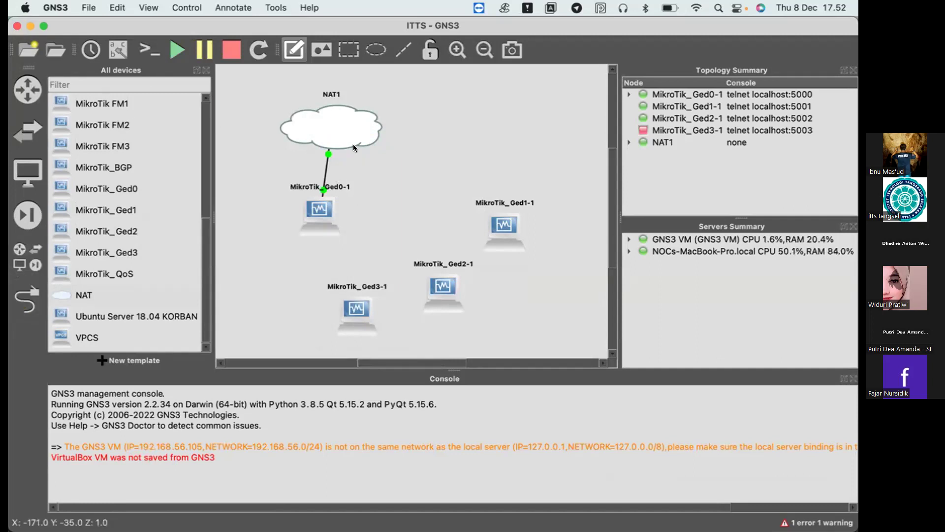
mouse_move(323, 204)
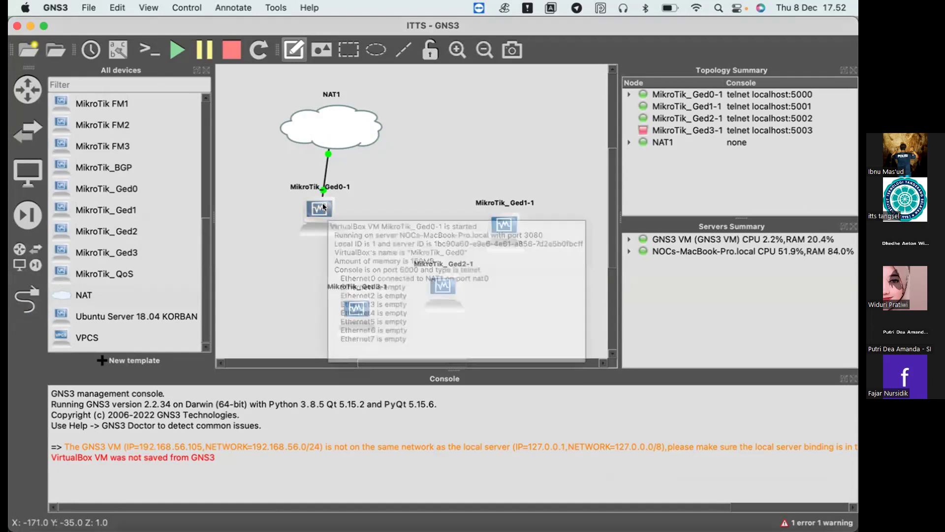
Step: Bring the MikroTik_Ged0 virtual machine window forward, enlarge it using Scaled Mode, and place it beside the NAT1 topology
key(ctrl+Up)
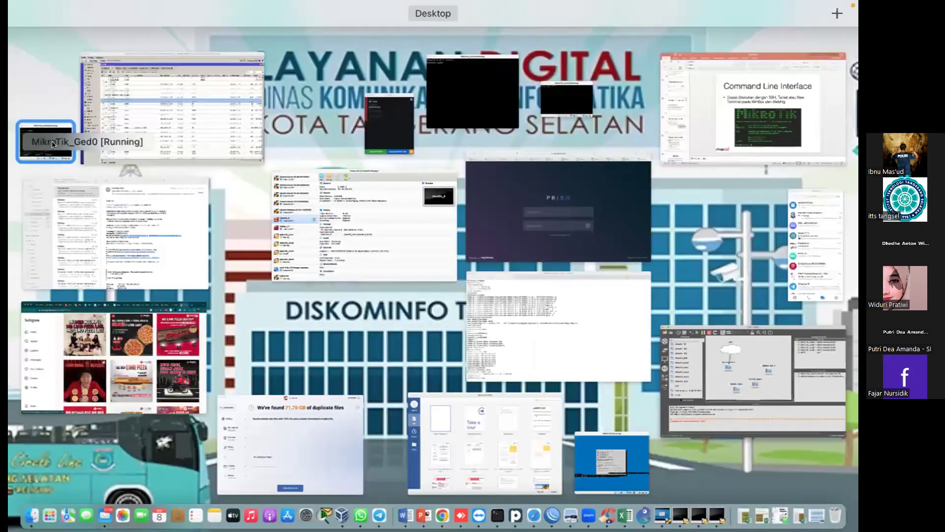
click(54, 143)
drag(63, 24, 632, 64)
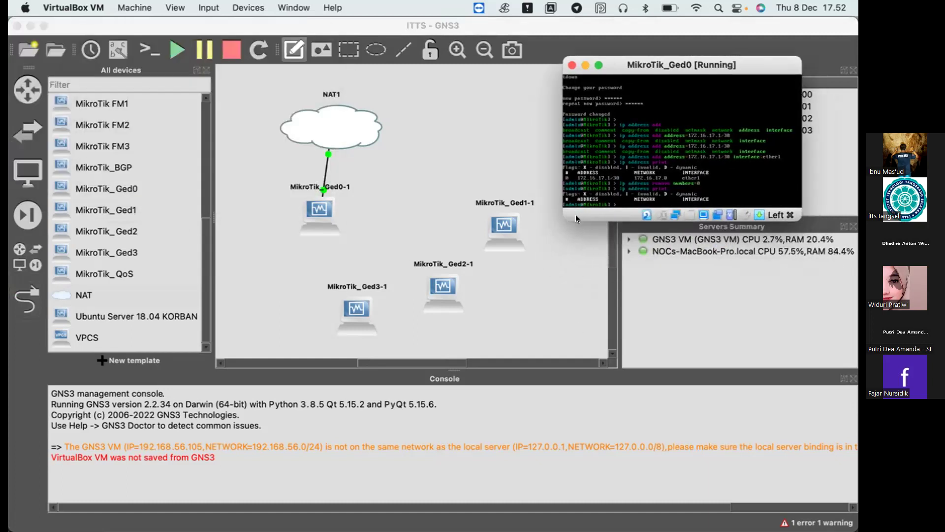
drag(564, 220, 541, 377)
click(237, 7)
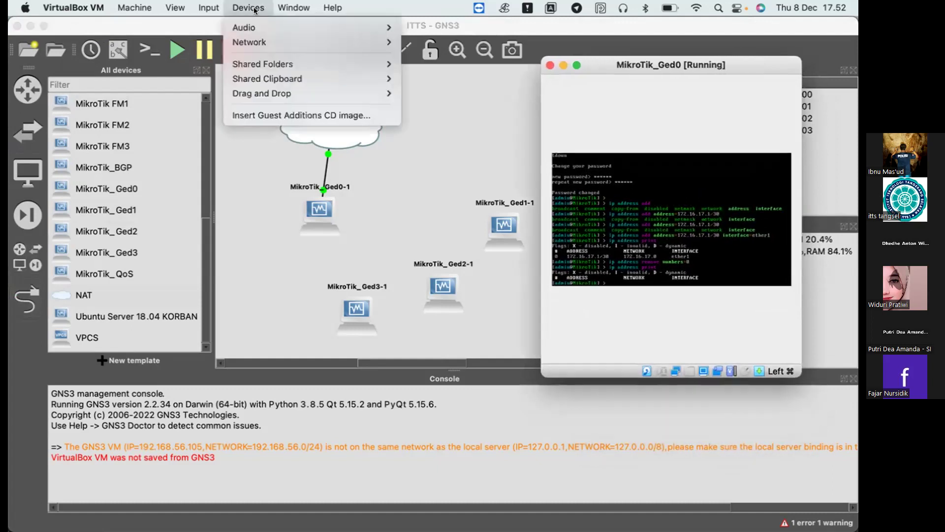
mouse_move(167, 10)
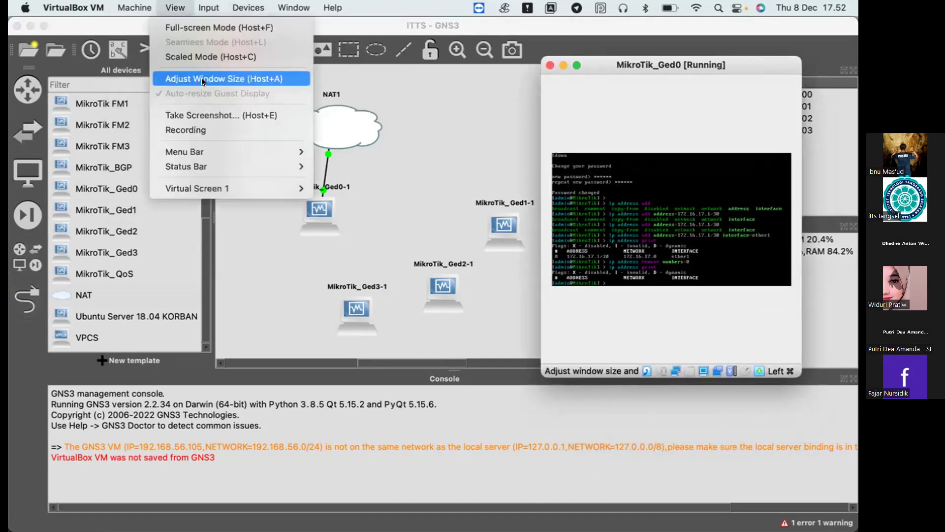
click(205, 58)
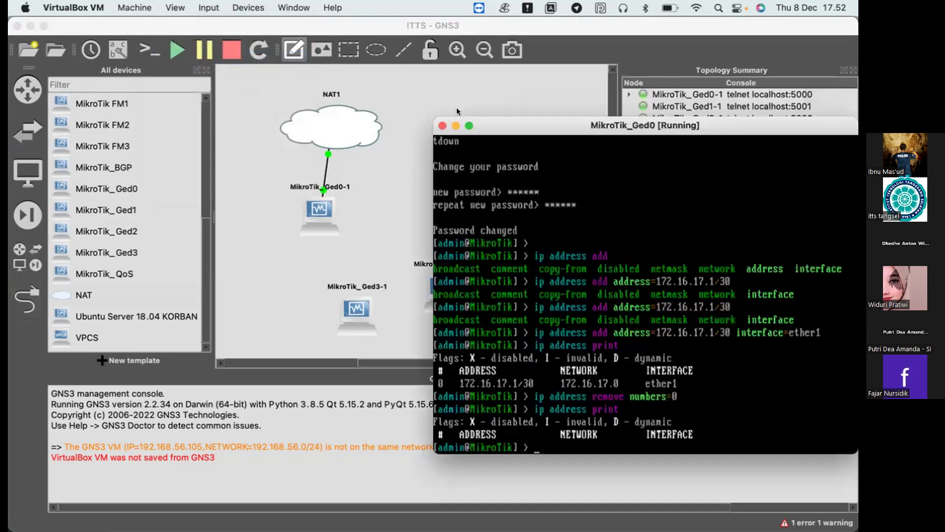
drag(563, 132, 527, 59)
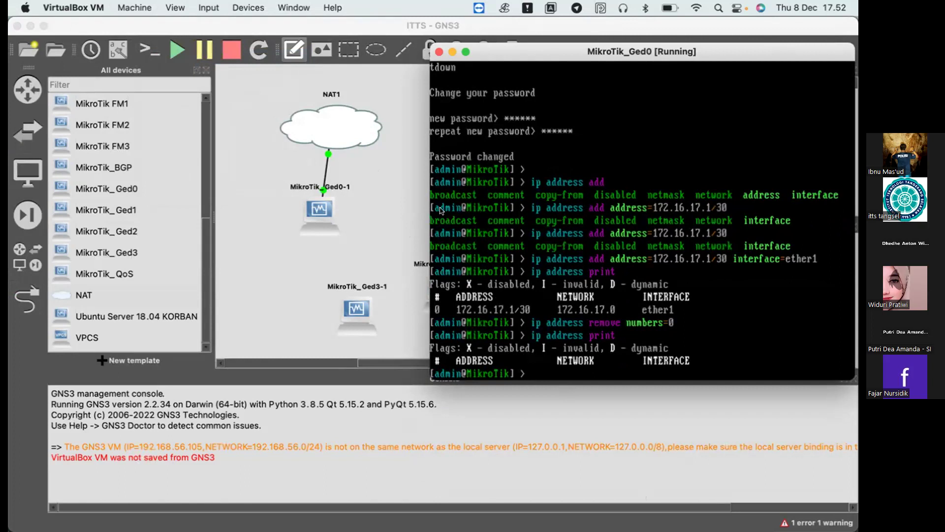
click(355, 137)
right_click(357, 138)
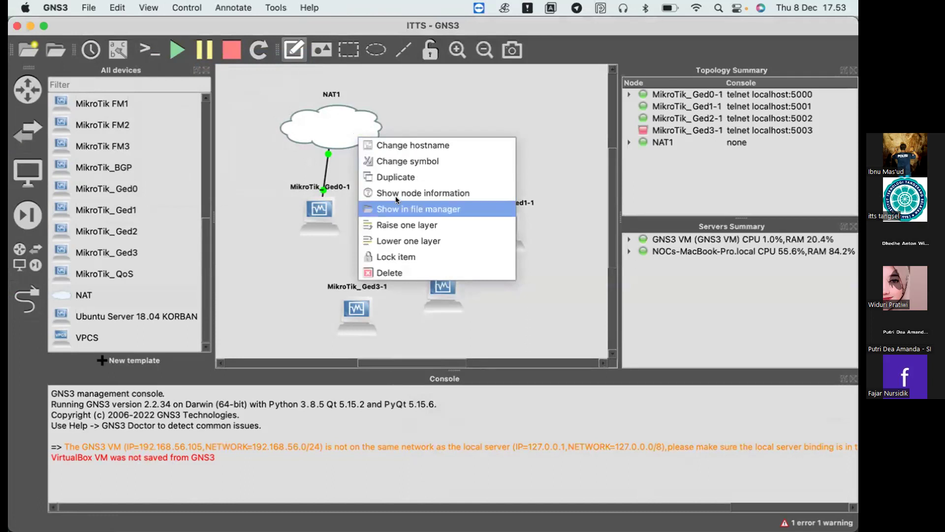
click(335, 235)
mouse_move(570, 515)
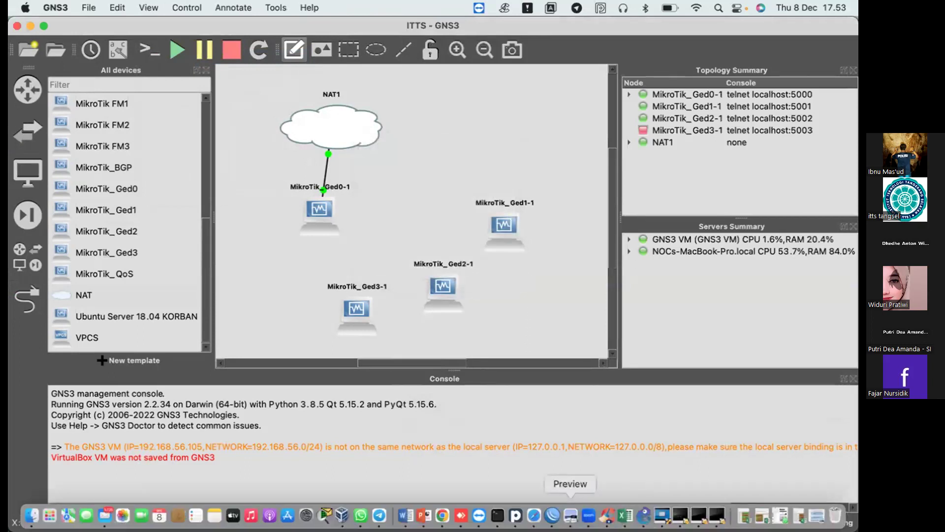
Step: Return to the MikroTik_Ged0 virtual machine and add an IP DHCP client on interface ether1
key(ctrl+Up)
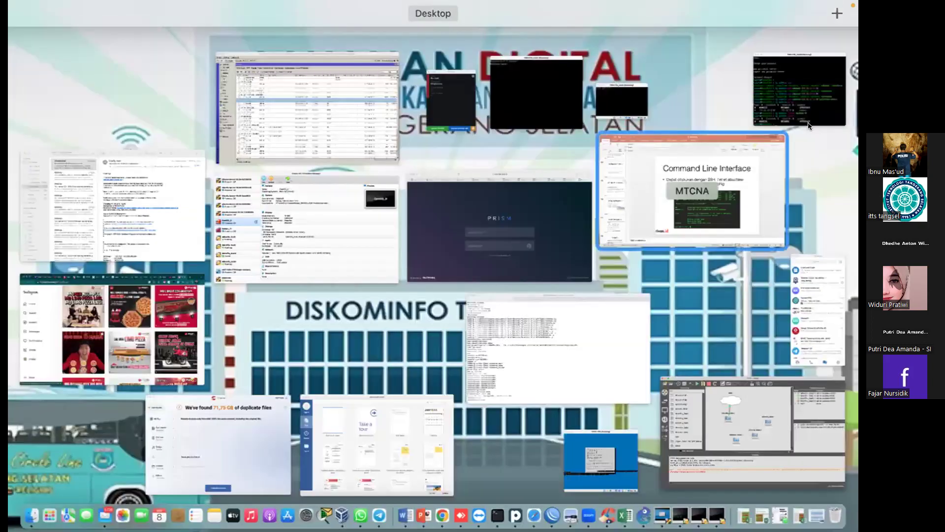
click(808, 116)
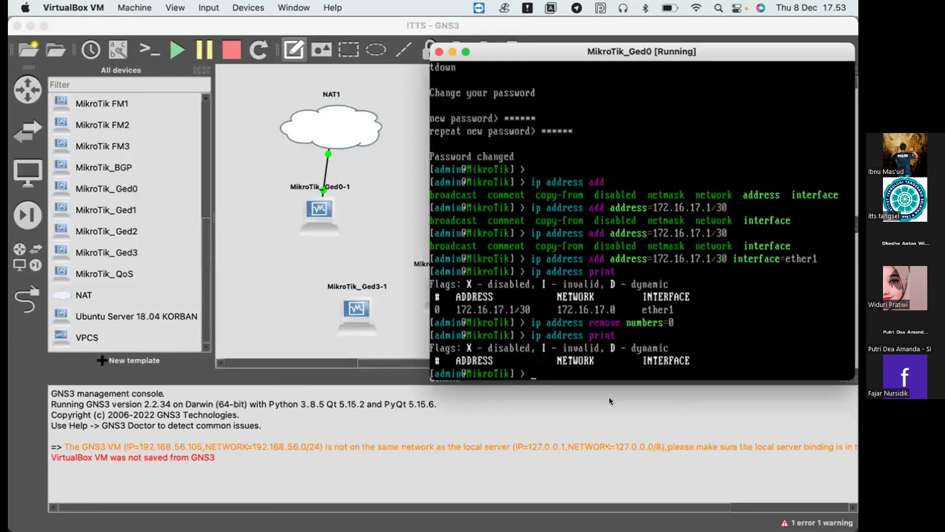
text(ip dhcp-client)
key(Tab)
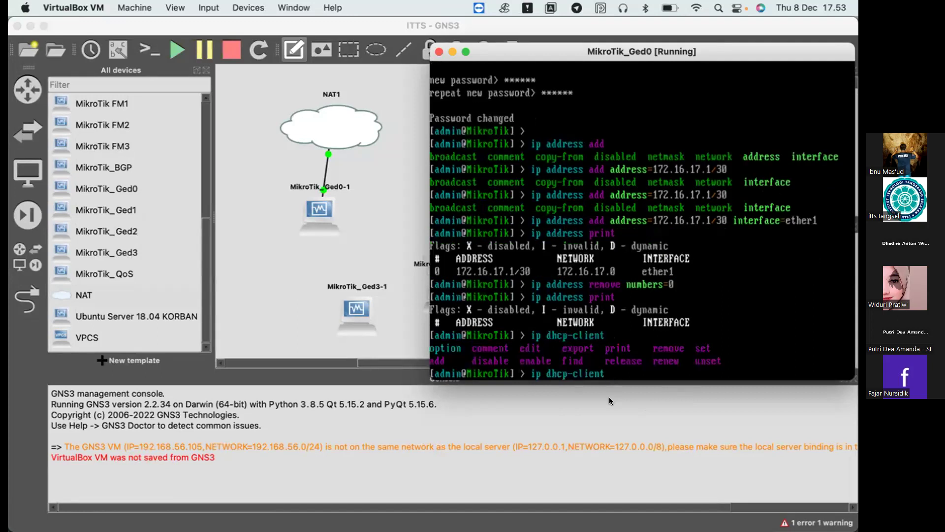
text(add)
key(Tab)
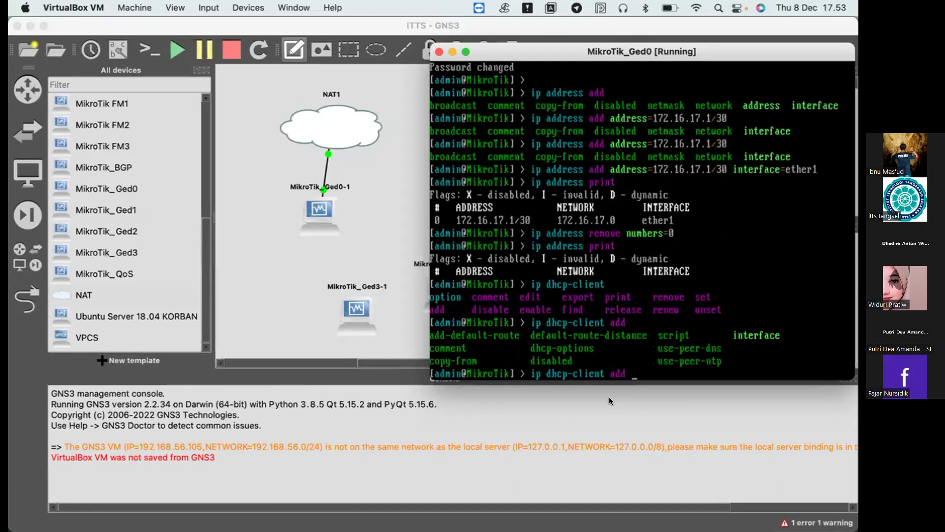
text(i)
key(Tab)
text(ether1)
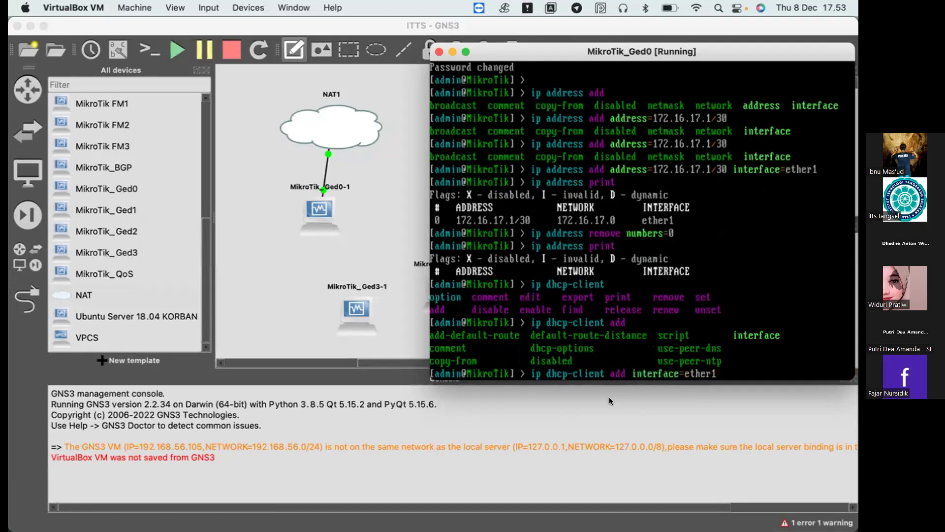
key(Return)
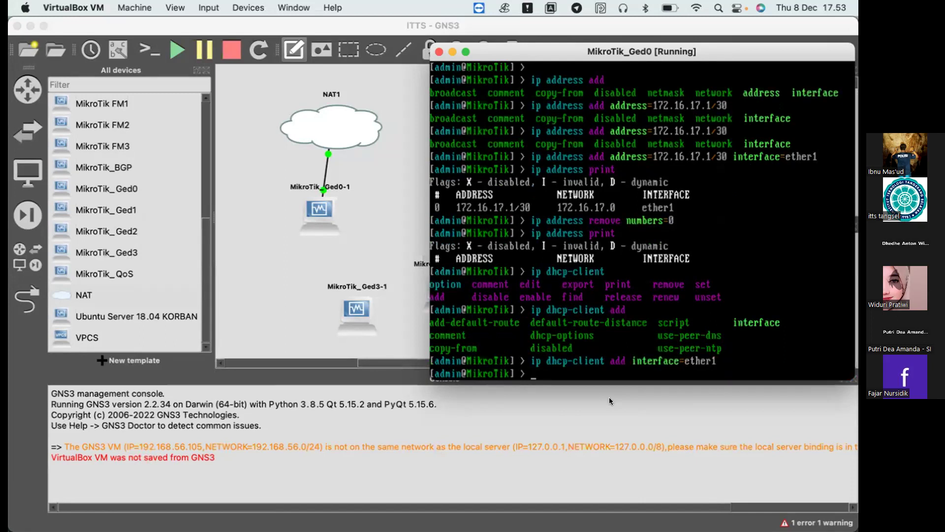
Step: Print the DHCP client list and test internet connectivity with a ping to 8.8.8.8, stopping it after a few packets
text(ip dhcp-client print)
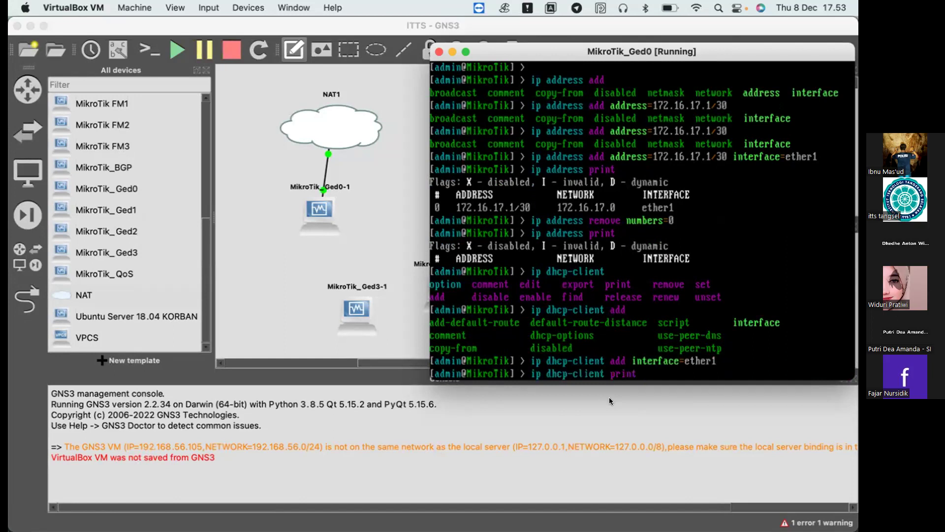
key(Return)
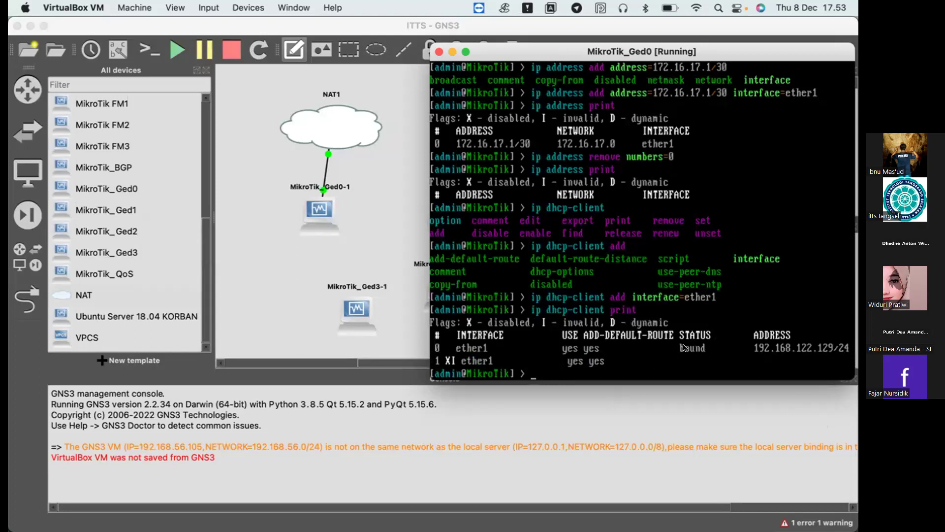
text(ping 8.8.8.8)
key(Return)
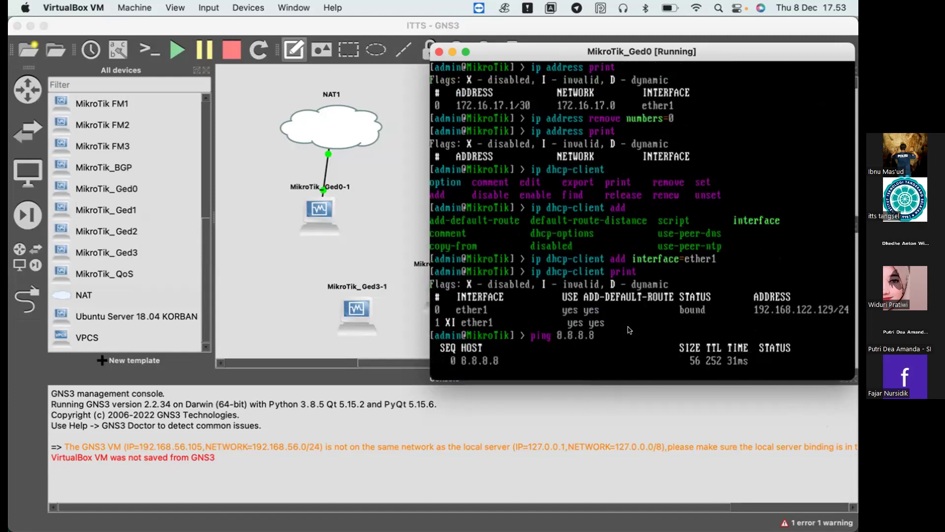
key(ctrl+c)
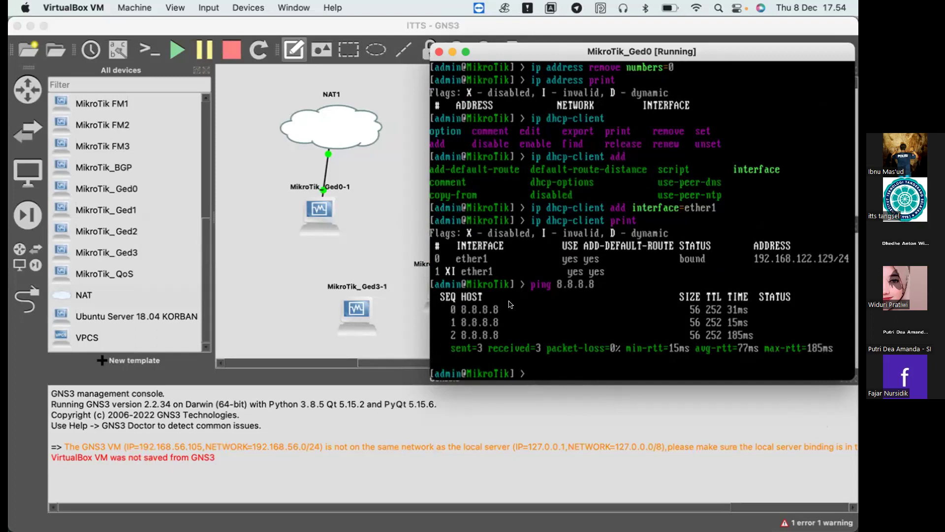
Step: Switch to GNS3 and link Ethernet1 of MikroTik_Ged0-1 to Ethernet0 of MikroTik_Ged1-1
click(382, 221)
key(ctrl+l)
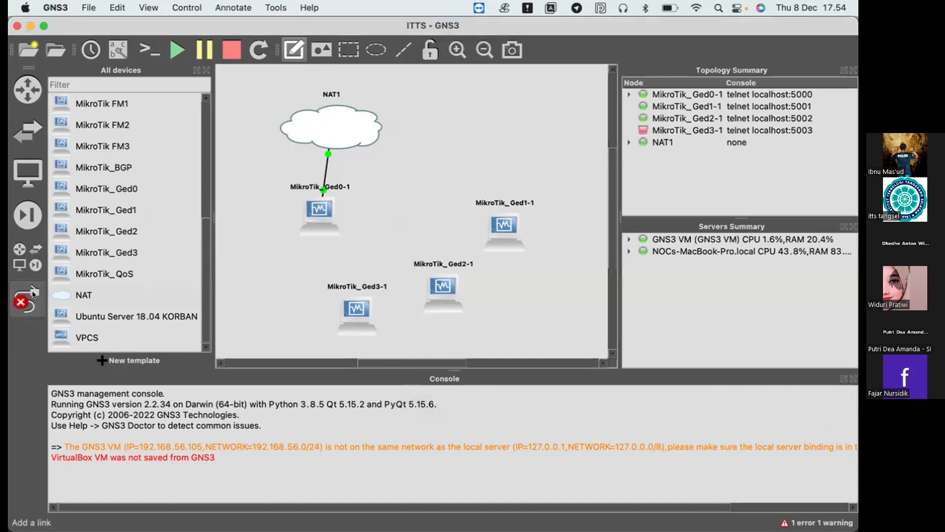
click(314, 203)
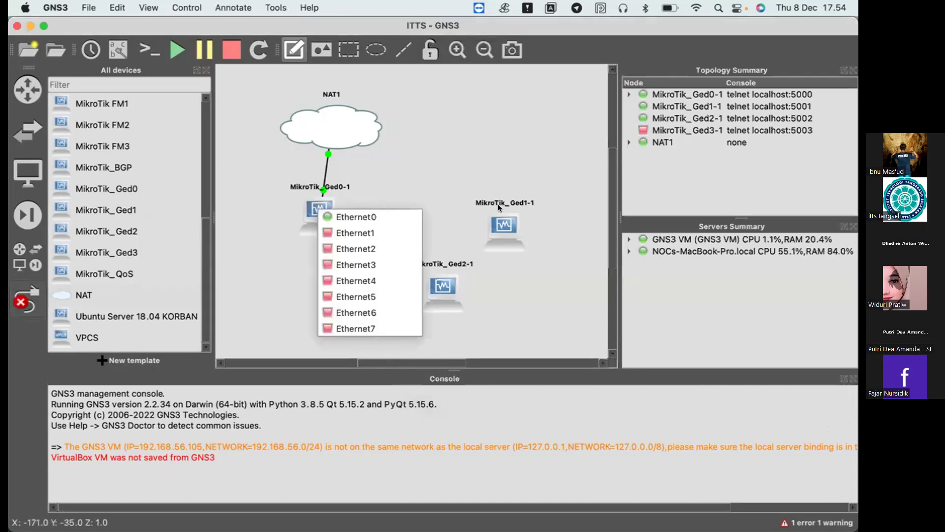
click(394, 231)
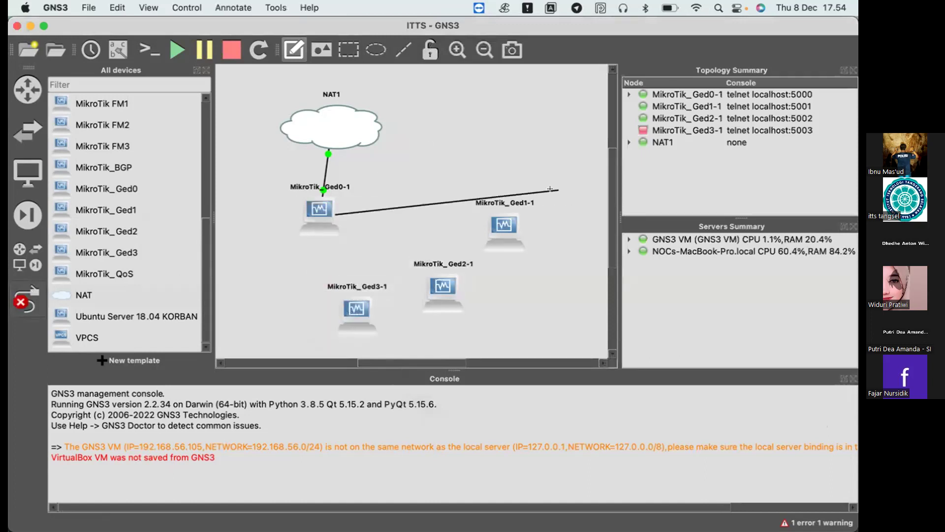
click(505, 219)
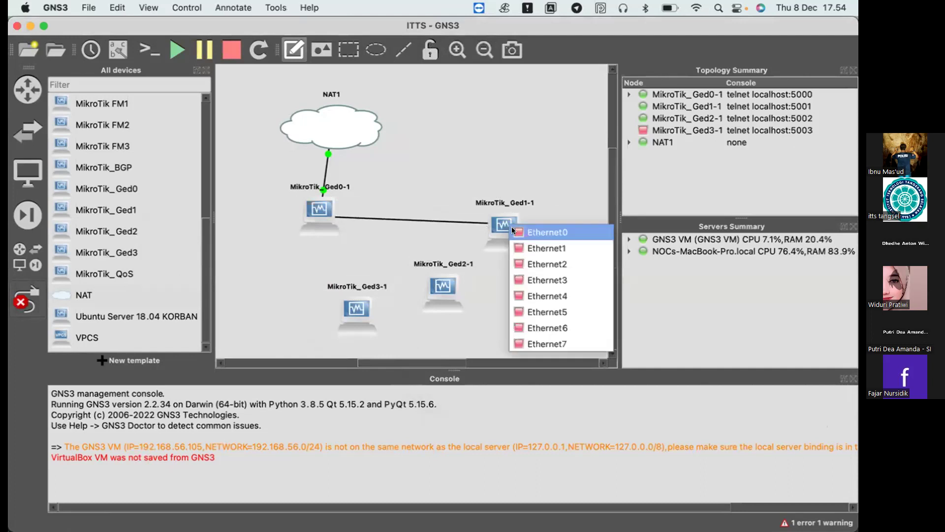
click(512, 226)
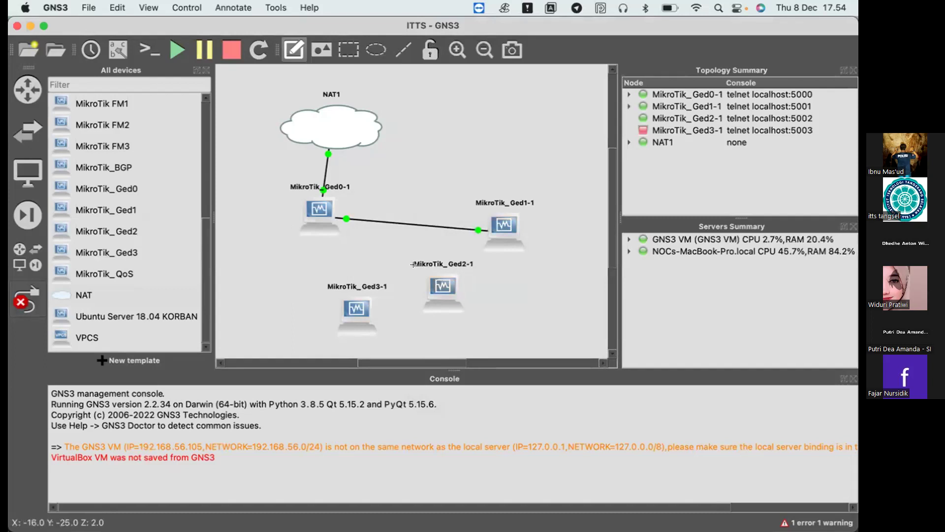
Step: Link Ethernet1 of MikroTik_Ged1-1 to Ethernet0 of MikroTik_Ged2-1 and leave link mode
mouse_move(502, 223)
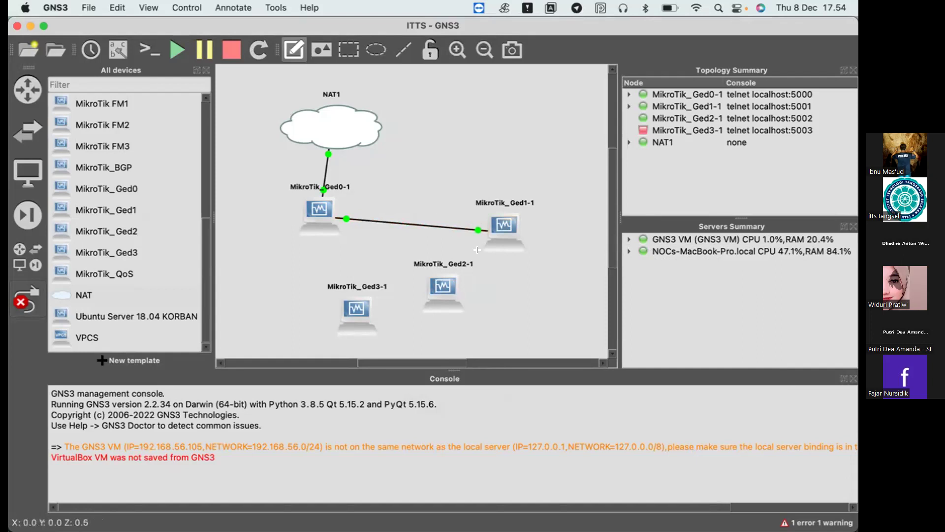
click(488, 222)
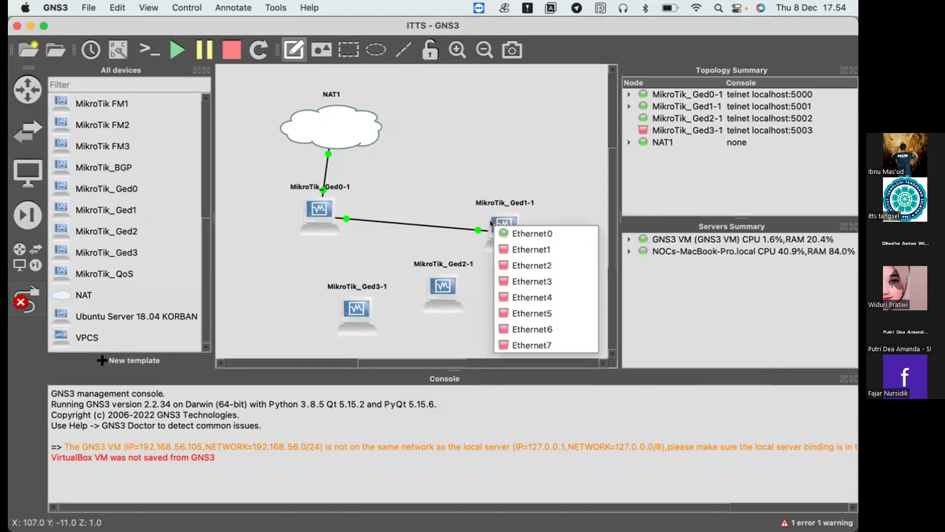
click(507, 250)
click(438, 278)
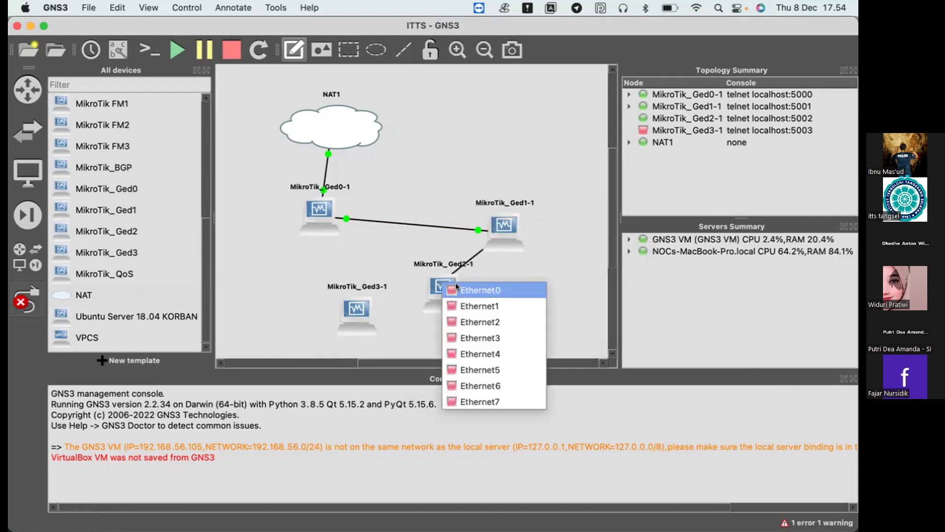
click(456, 285)
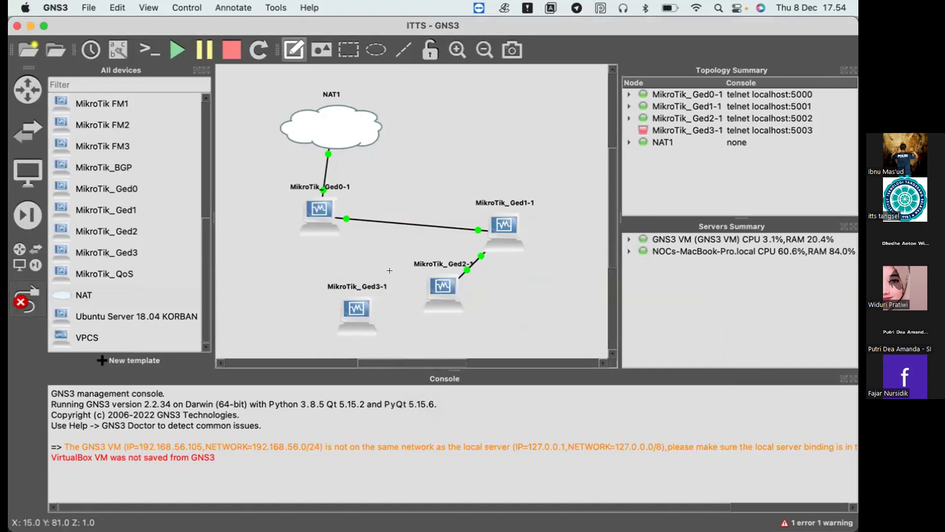
key(Escape)
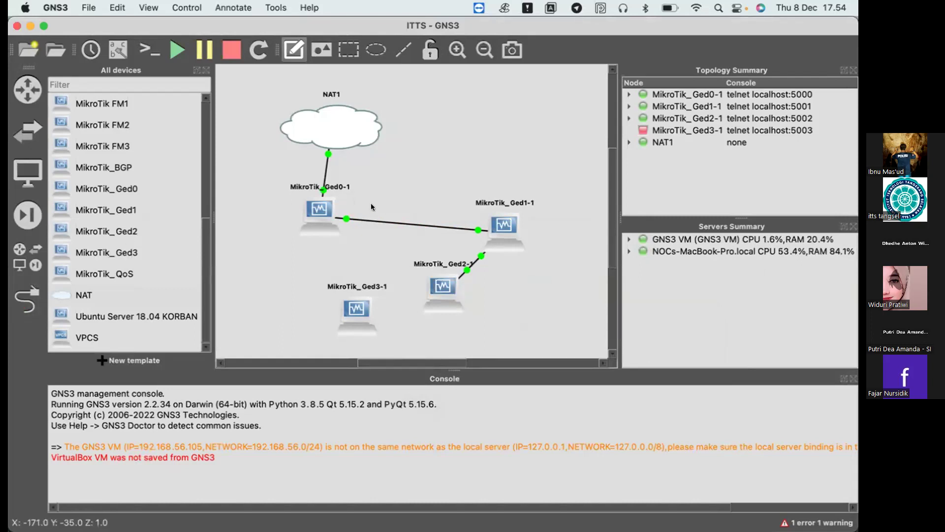
right_click(345, 127)
click(377, 112)
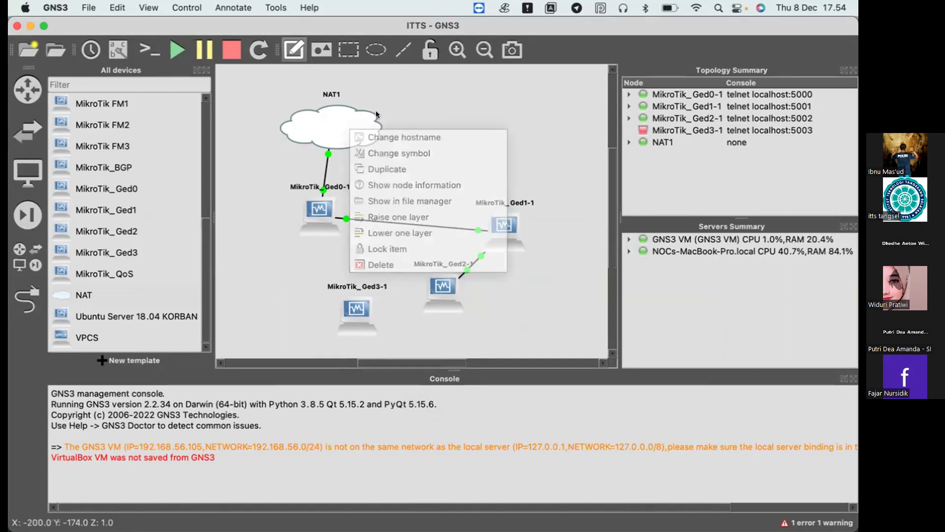
right_click(341, 126)
click(259, 175)
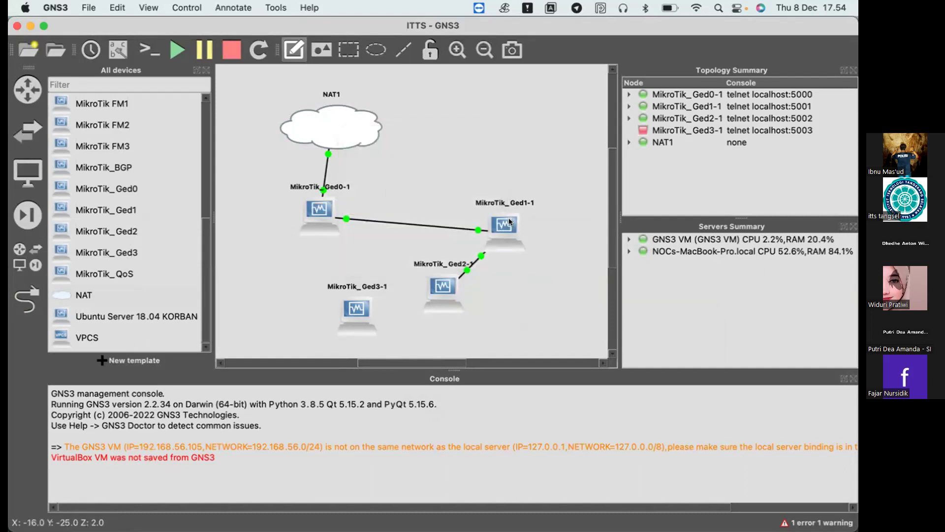
Step: Rearrange MikroTik_Ged1-1, MikroTik_Ged2-1 and MikroTik_Ged3-1 so that the four routers form a rectangle with MikroTik_Ged0-1
drag(510, 222, 489, 207)
drag(447, 289, 483, 300)
drag(350, 300, 308, 284)
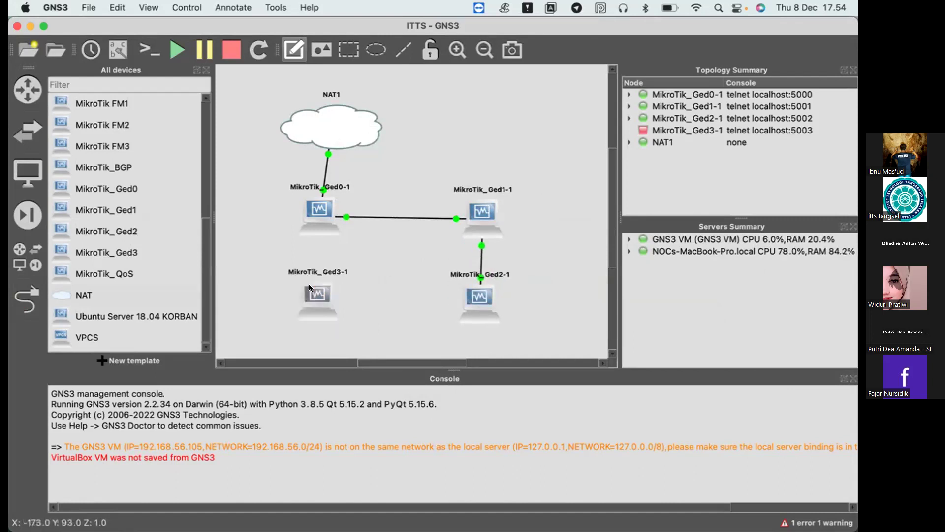
click(14, 303)
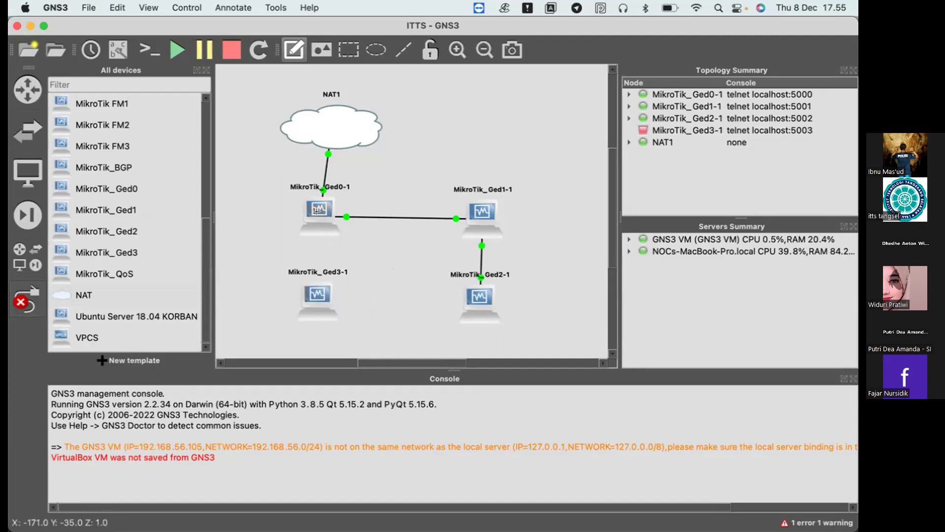
click(318, 212)
click(334, 255)
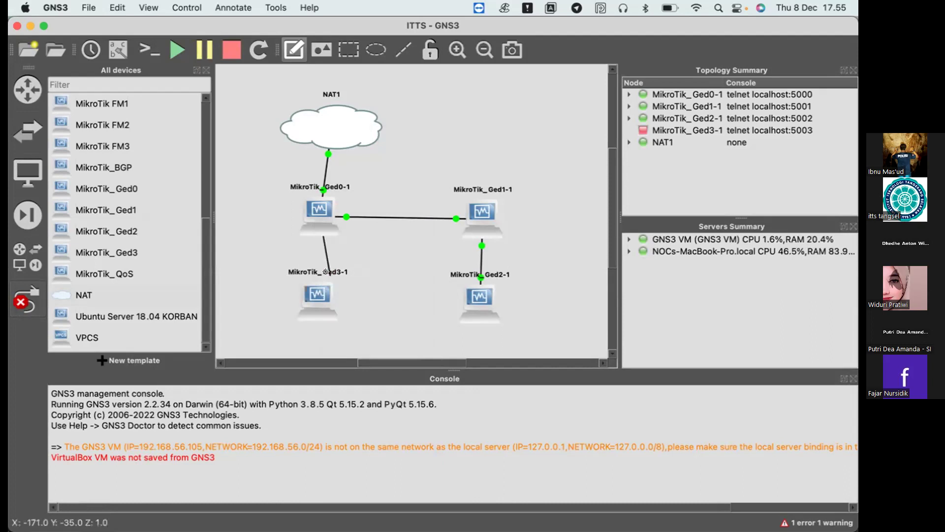
click(318, 293)
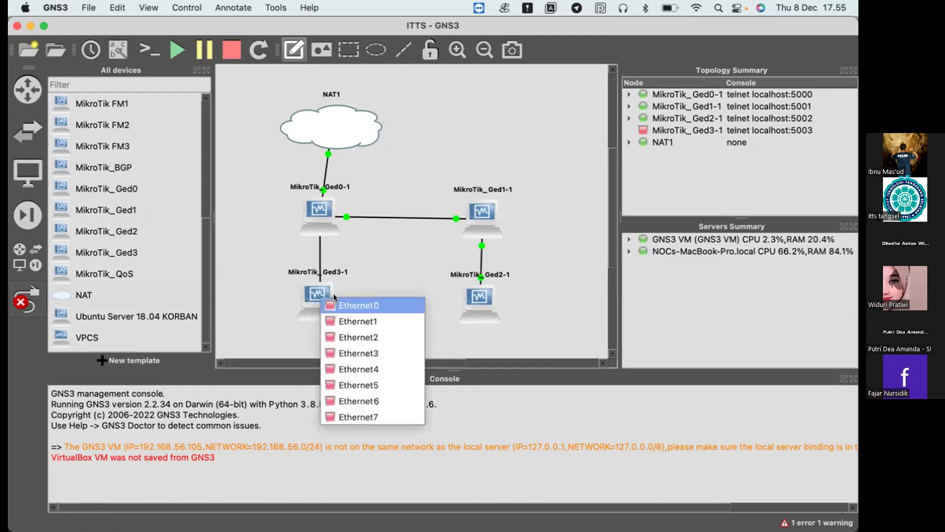
click(429, 273)
right_click(366, 287)
Step: Abandon the pending link to MikroTik_Ged3-1 and link Ethernet1 of MikroTik_Ged2-1 to Ethernet0 of MikroTik_Ged3-1
click(16, 304)
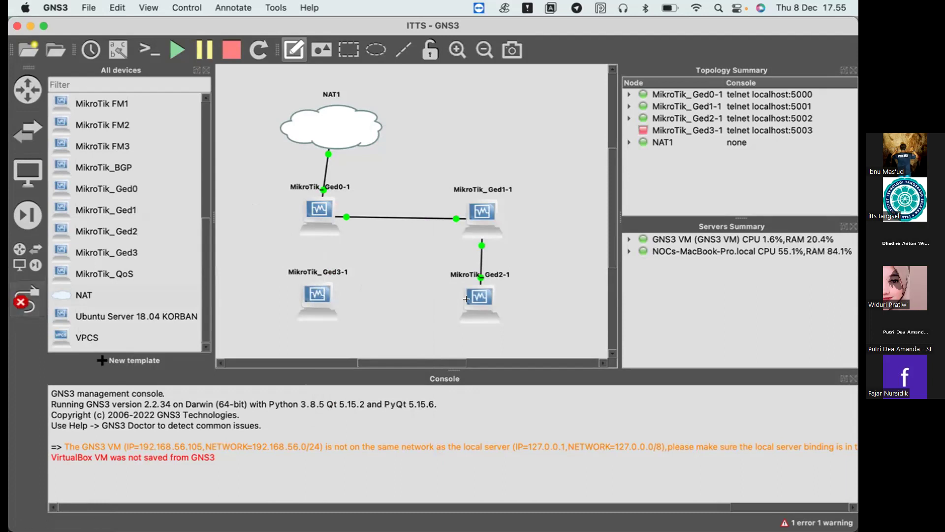
click(479, 301)
click(499, 324)
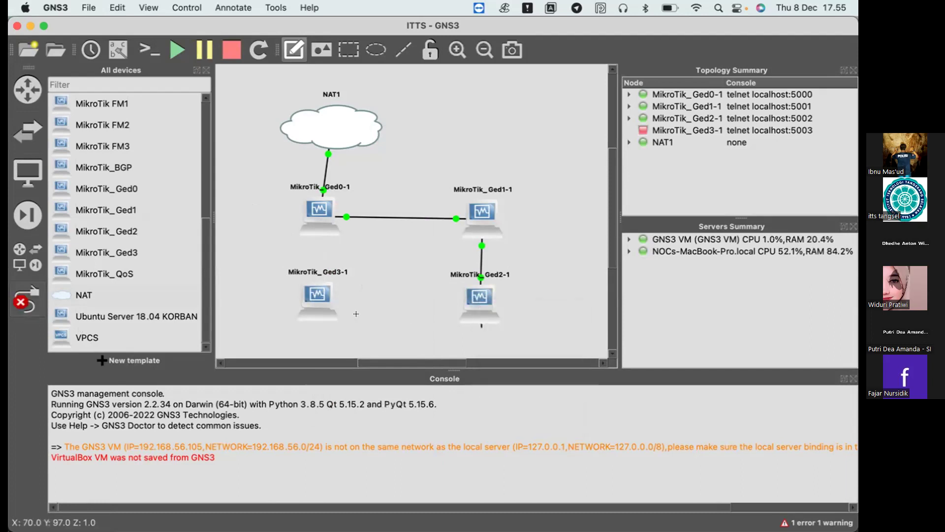
click(311, 297)
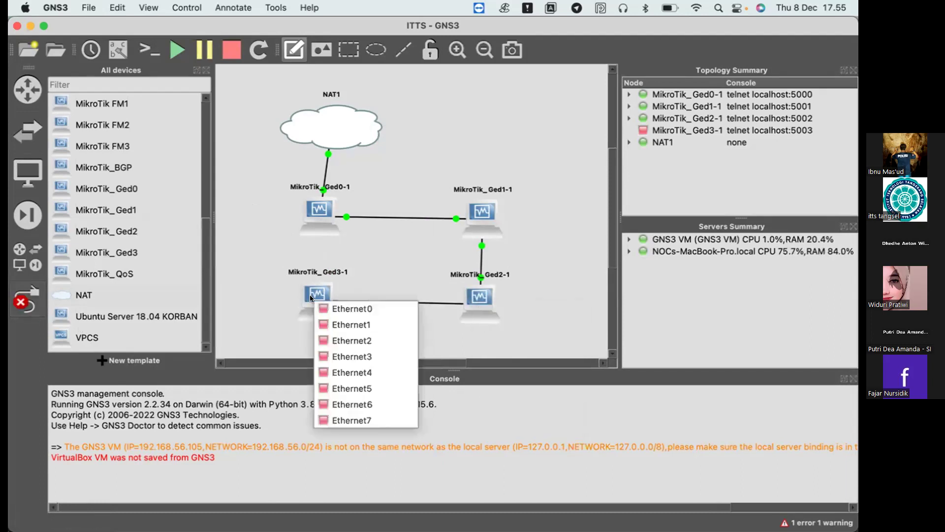
click(332, 307)
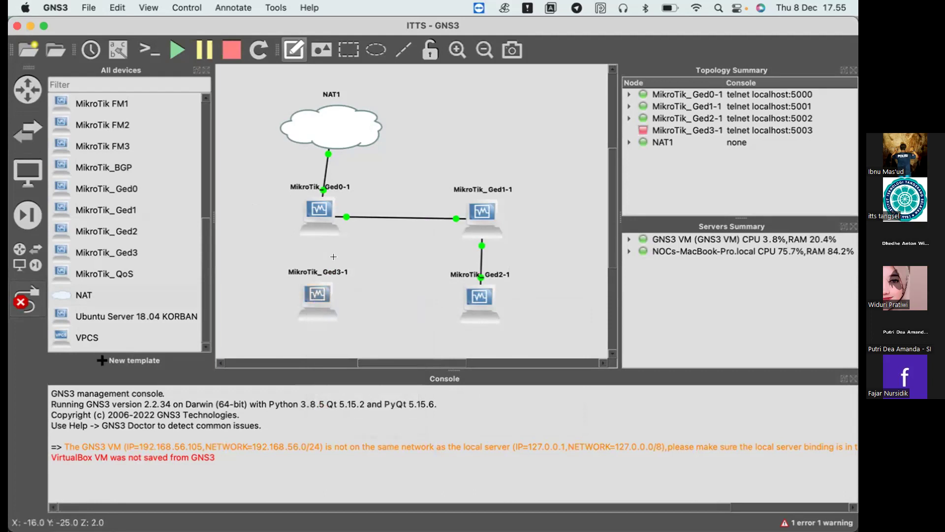
Step: Link a free Ethernet port of MikroTik_Ged3-1 to Ethernet2 of MikroTik_Ged0-1
click(316, 290)
click(346, 308)
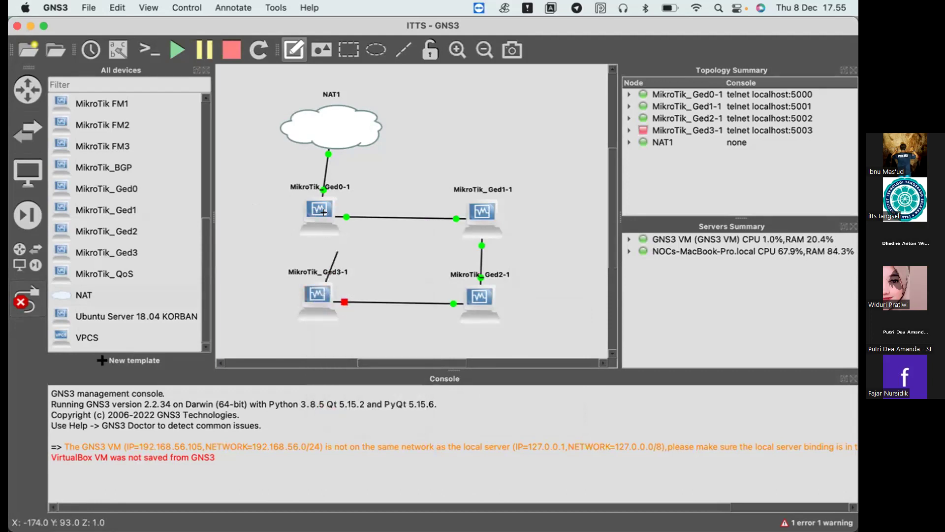
click(323, 213)
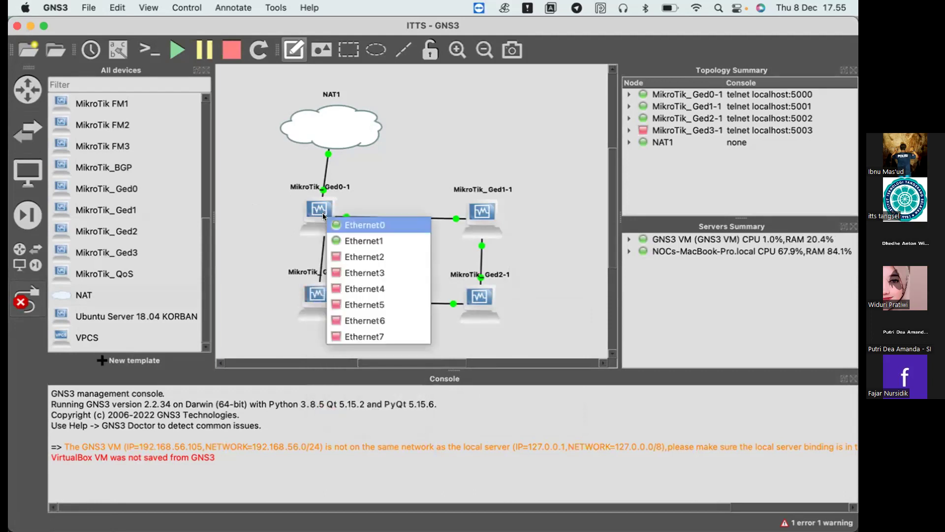
click(343, 256)
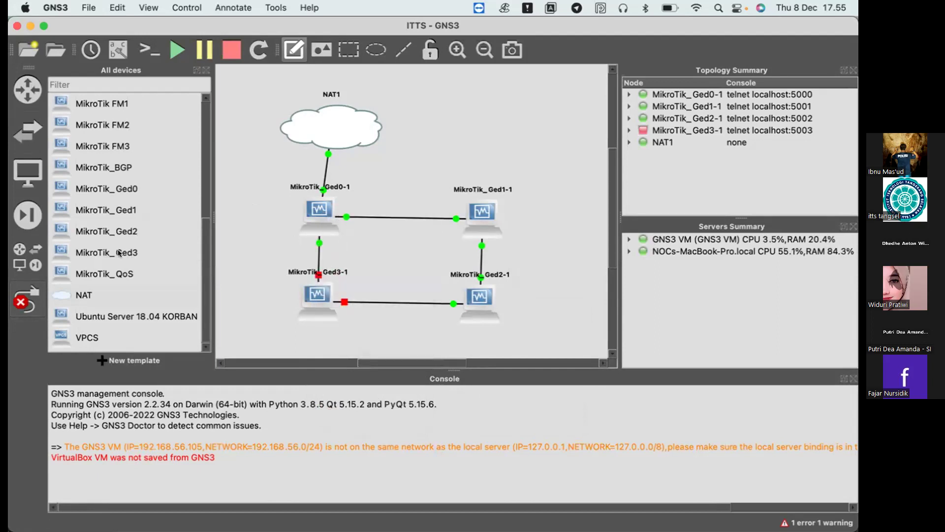
Step: Switch to the MikroTik_Ged0 virtual machine window and start an ip address add command, listing its parameters and the available ether interfaces
key(ctrl+Up)
click(485, 261)
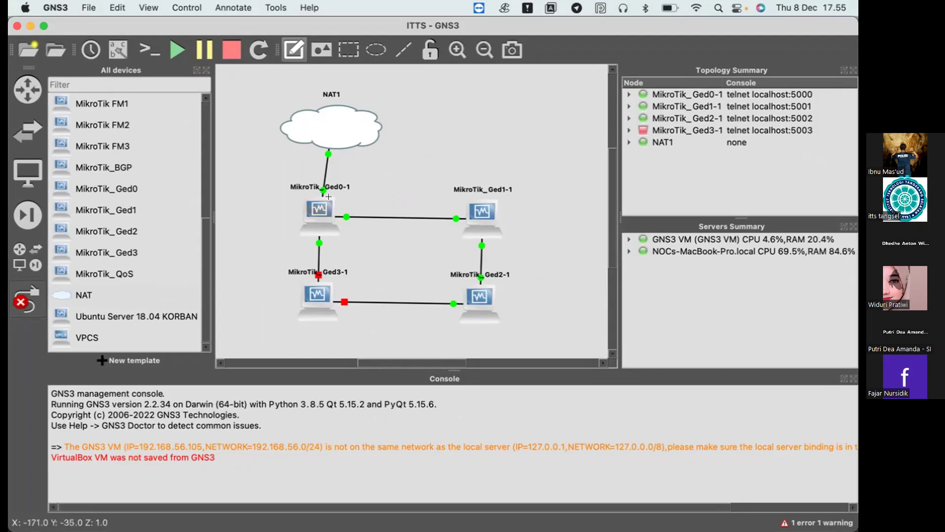
key(ctrl+Up)
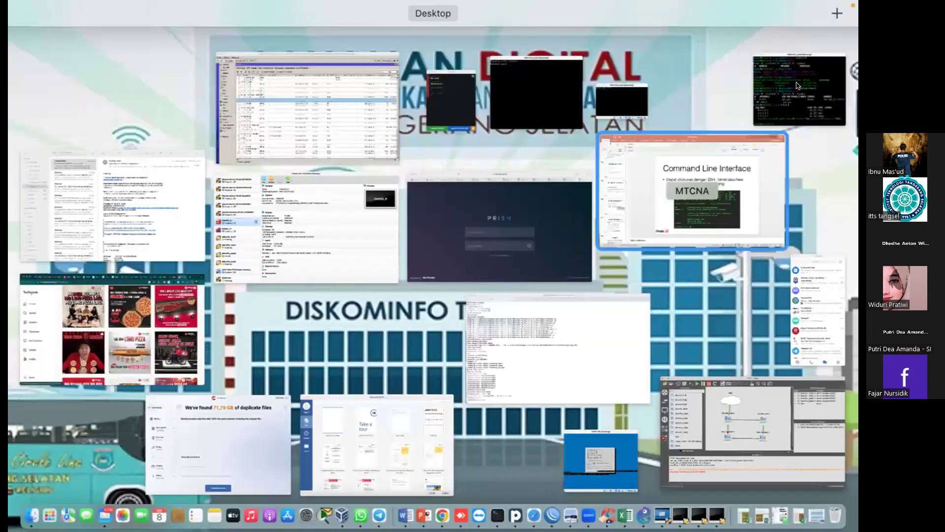
click(800, 84)
text(ip address)
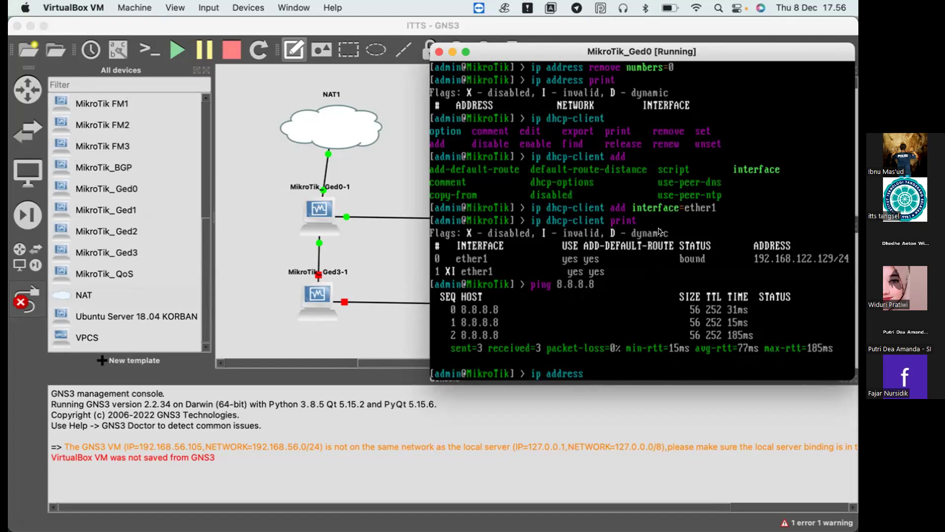
text(add)
key(Tab)
key(Tab)
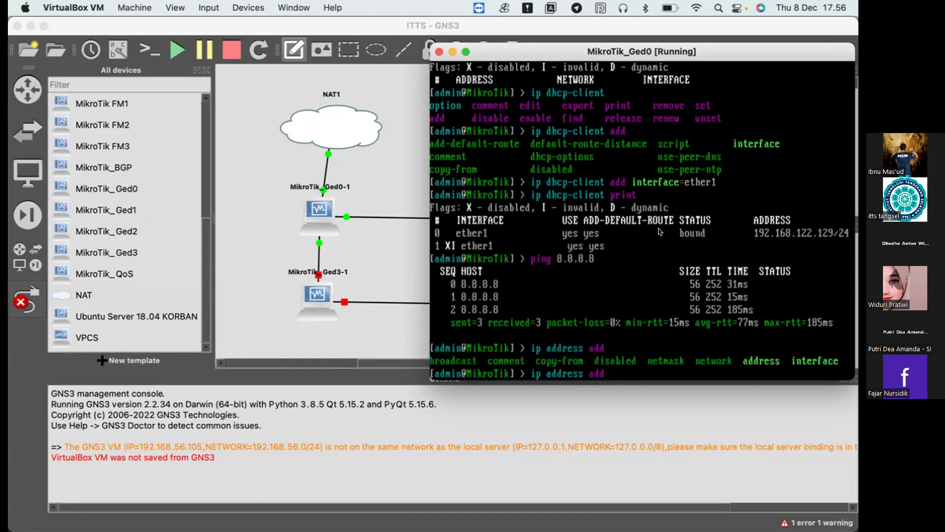
text(interface=ether)
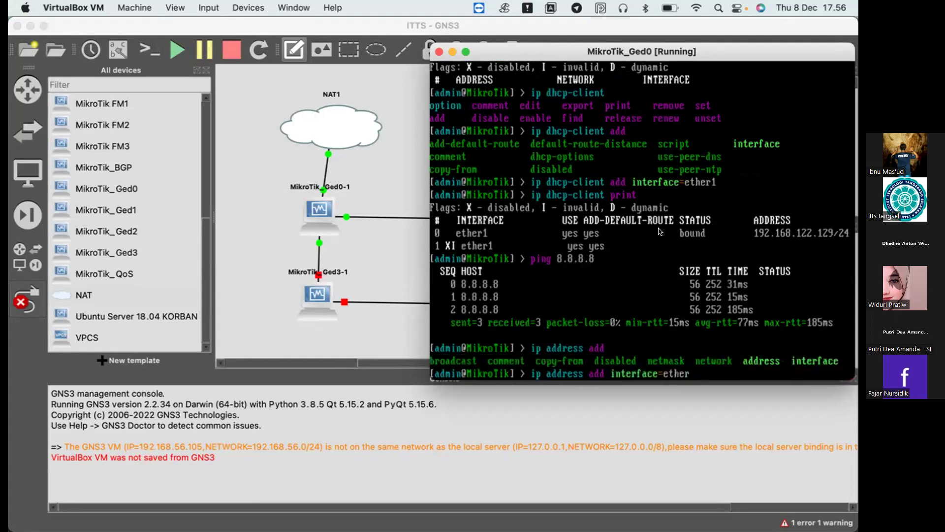
key(Tab)
key(Tab)
key(Tab)
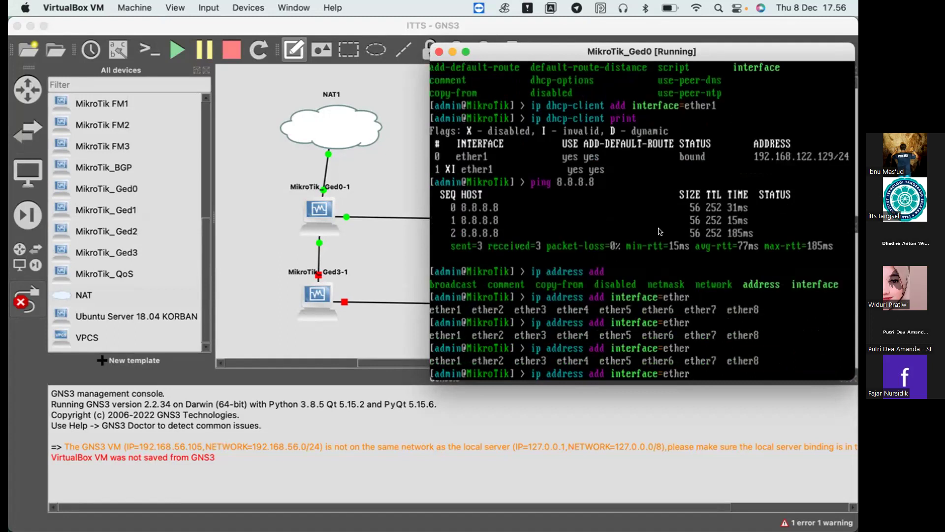
Step: Complete and run the command on MikroTik_Ged0 with interface ether2 and address 172.20.21.1/30
text(2)
text(address=10)
key(BackSpace)
text(72.1)
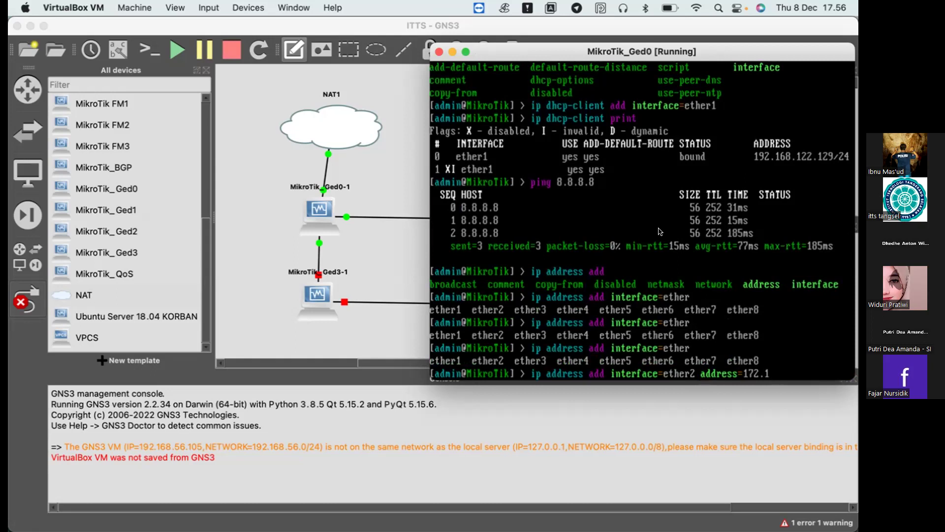
text(20)
key(BackSpace)
key(BackSpace)
key(BackSpace)
text(20.21.1/)
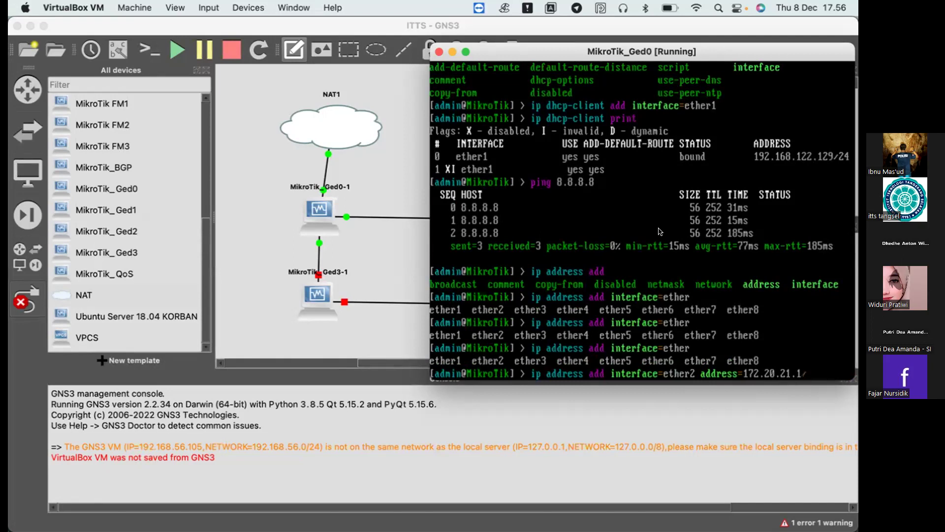
key(BackSpace)
text(2)
key(BackSpace)
text(1/30)
key(Return)
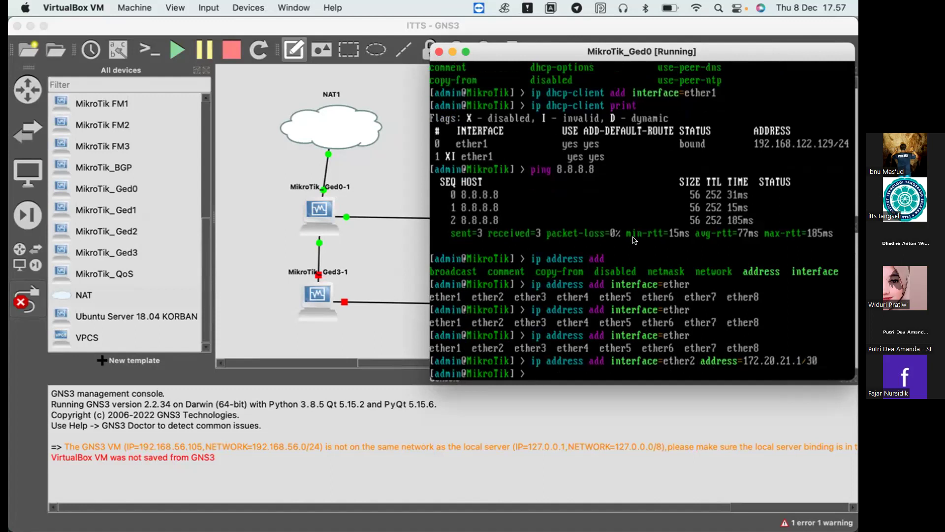
Step: Return to GNS3, leave link mode and log in to the MikroTik_Ged1-1 console as admin without a password, declining the software license
click(385, 246)
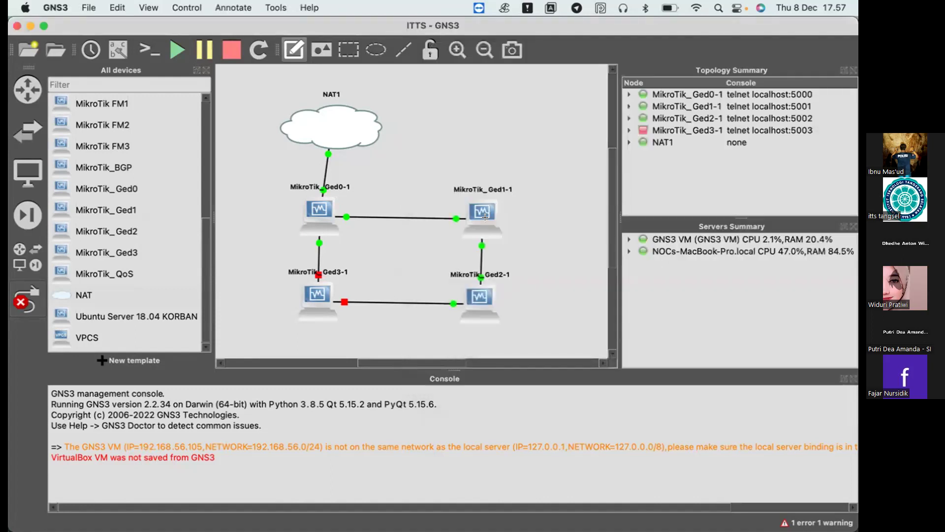
click(27, 296)
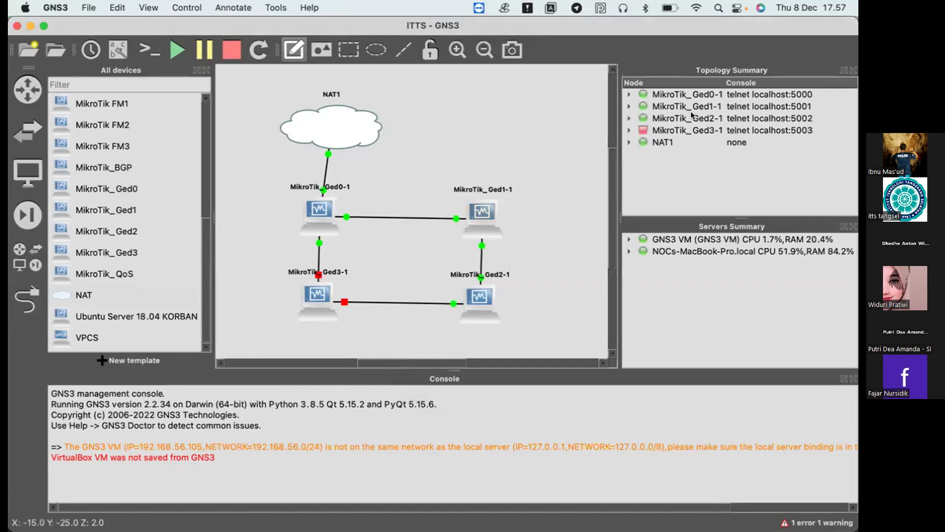
double_click(479, 211)
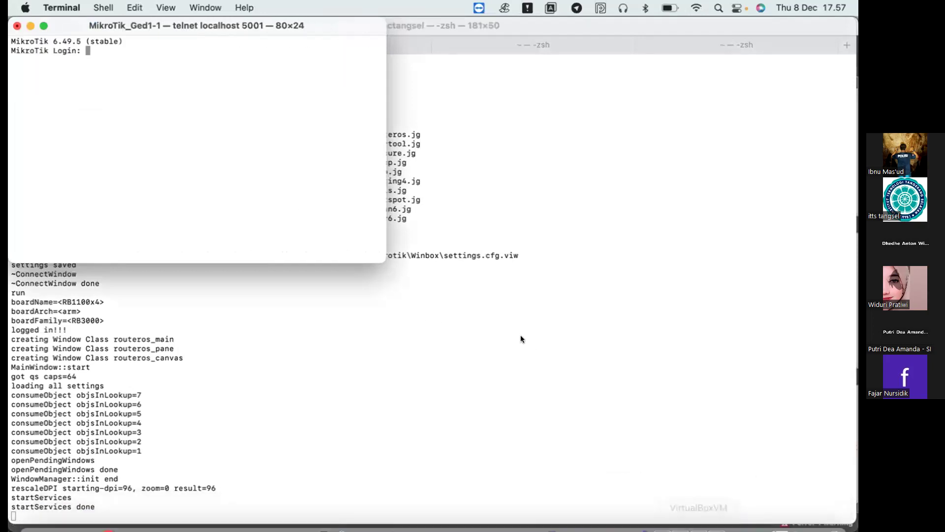
text(admin)
key(Return)
key(Return)
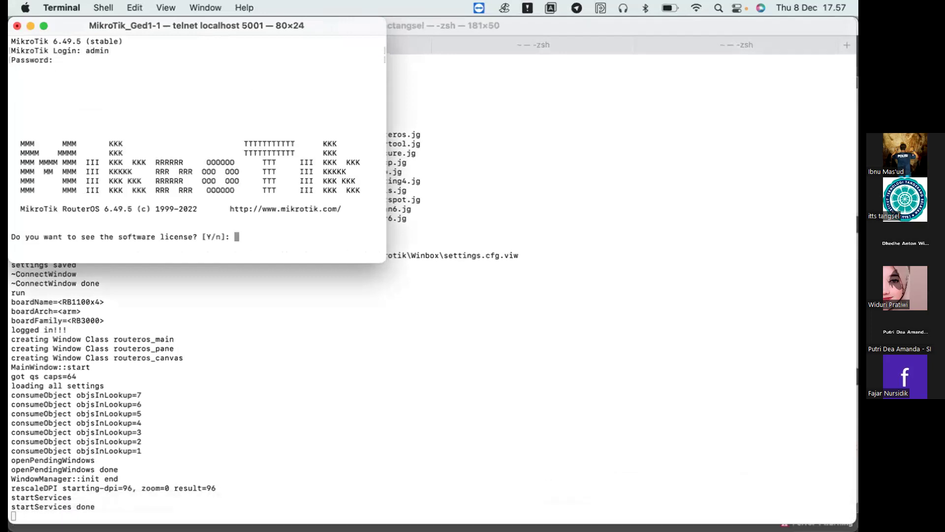
text(n)
key(Return)
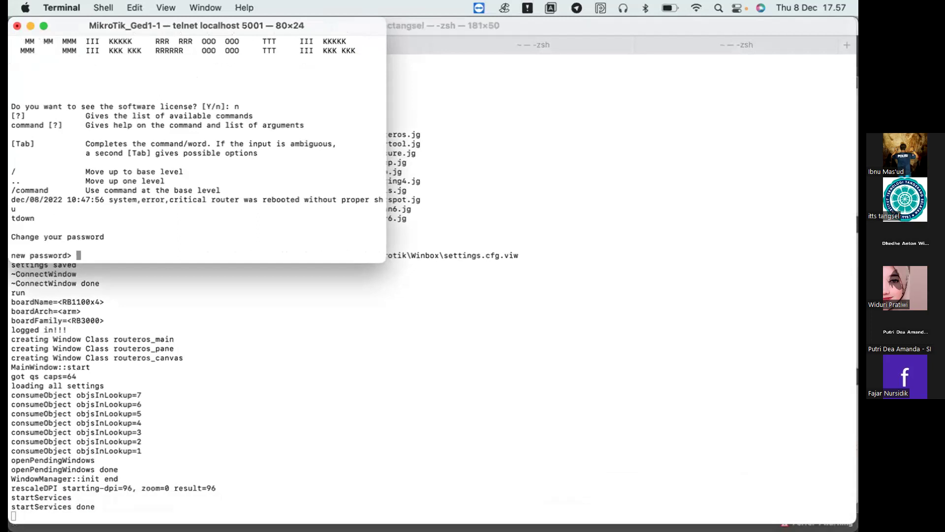
Step: Enter and repeat the new admin password for MikroTik_Ged1-1
text(******)
key(Return)
text(******)
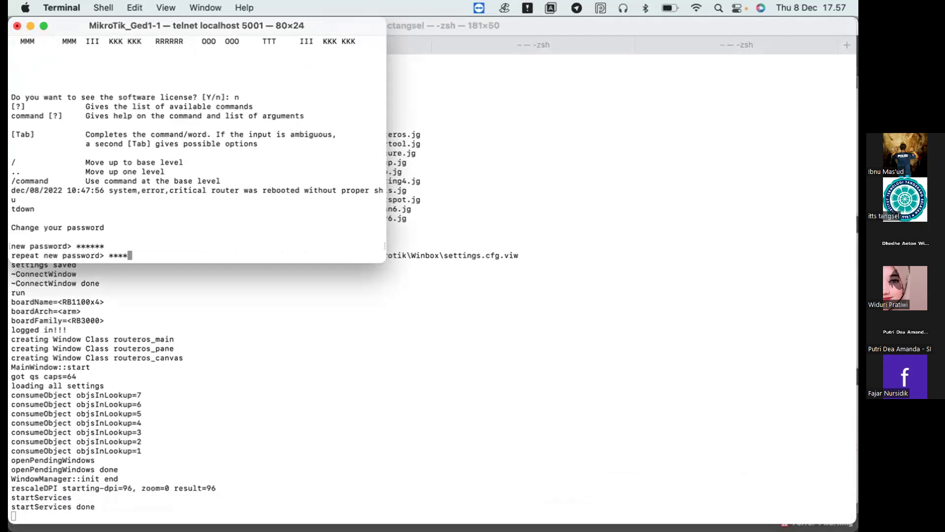
key(Return)
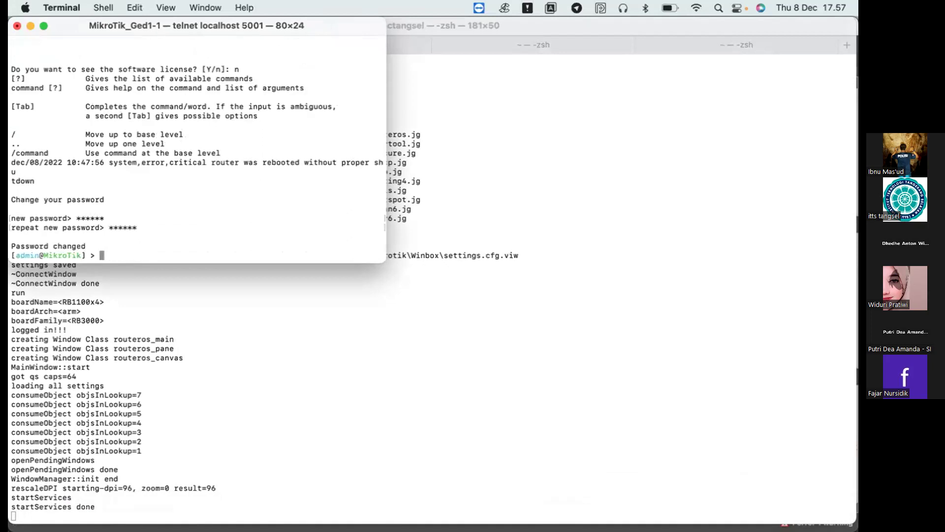
Step: On MikroTik_Ged1-1, start an ip address add command, list its parameters and begin the address with 172.20
text(ip address)
text(add)
key(Tab)
key(Tab)
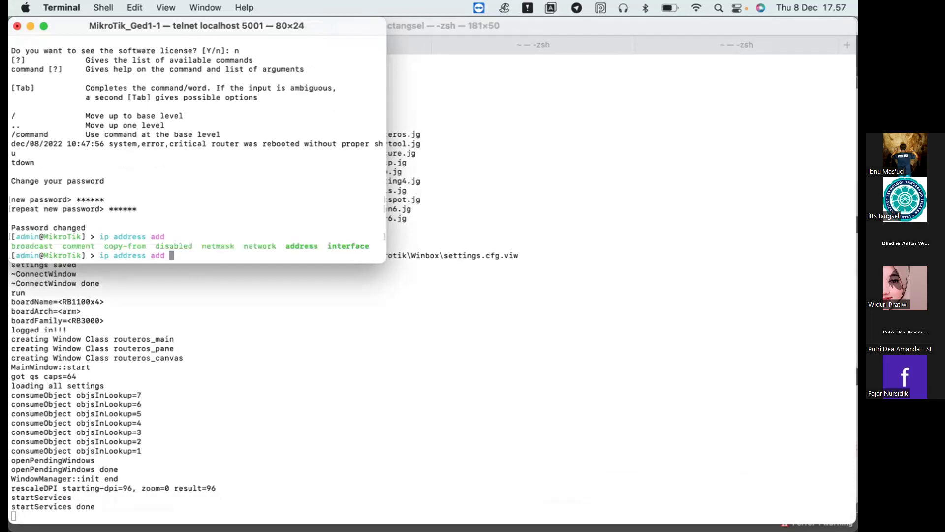
text(address=192.168.)
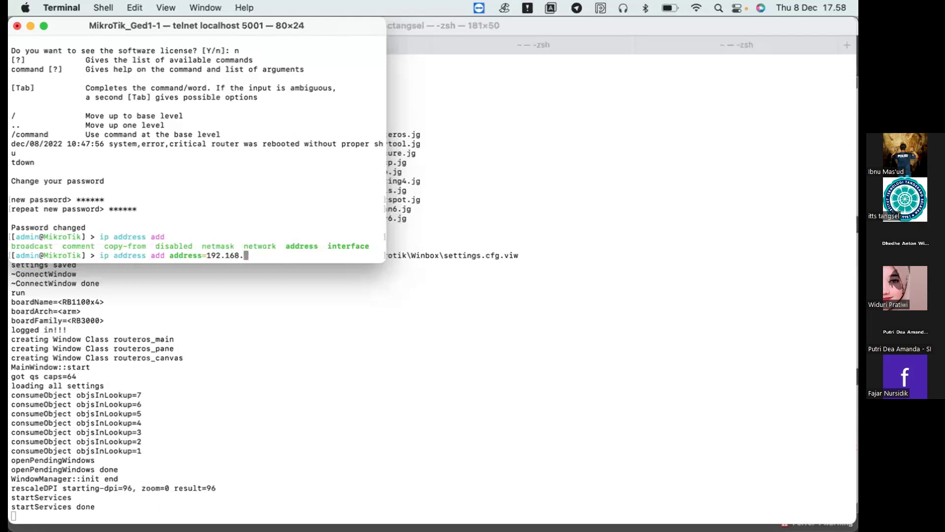
key(BackSpace)
key(BackSpace)
key(BackSpace)
key(BackSpace)
key(BackSpace)
key(BackSpace)
key(BackSpace)
text(72.20.)
Step: Open the MikroTik_Ged0-1 console from GNS3 beside the other terminal, log in as admin and print its IP addresses
key(ctrl+Up)
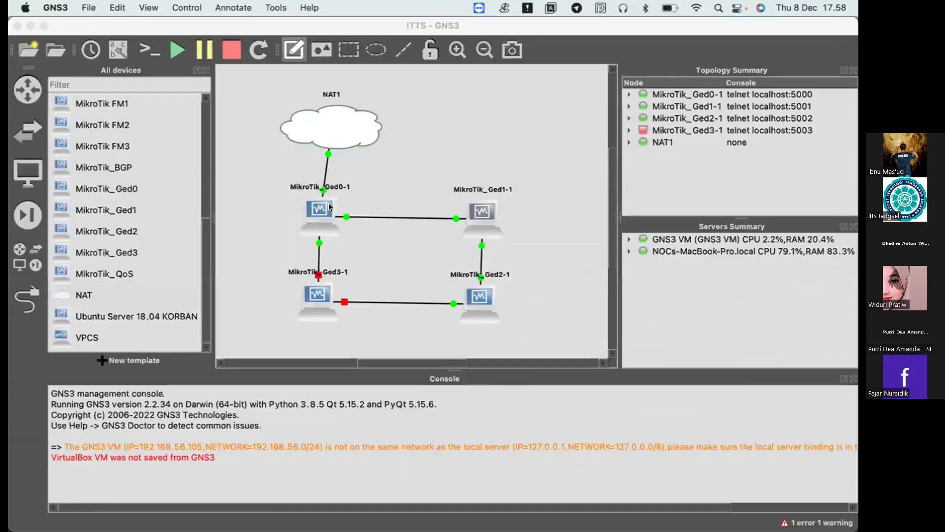
double_click(321, 205)
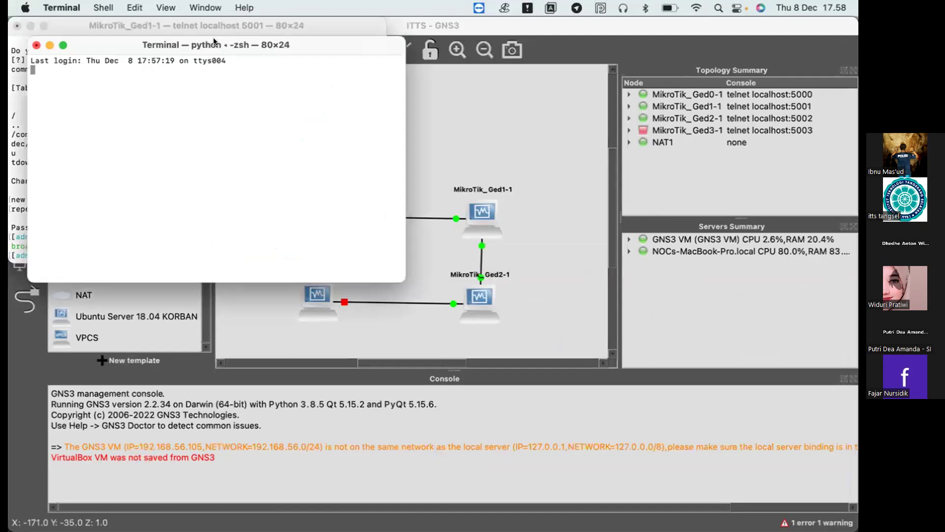
drag(215, 39, 633, 20)
text(admin)
key(Return)
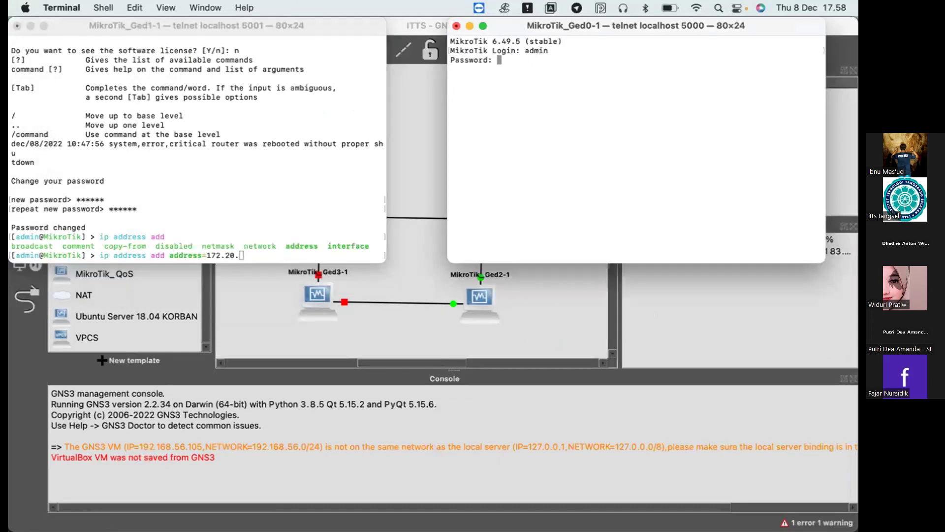
key(Return)
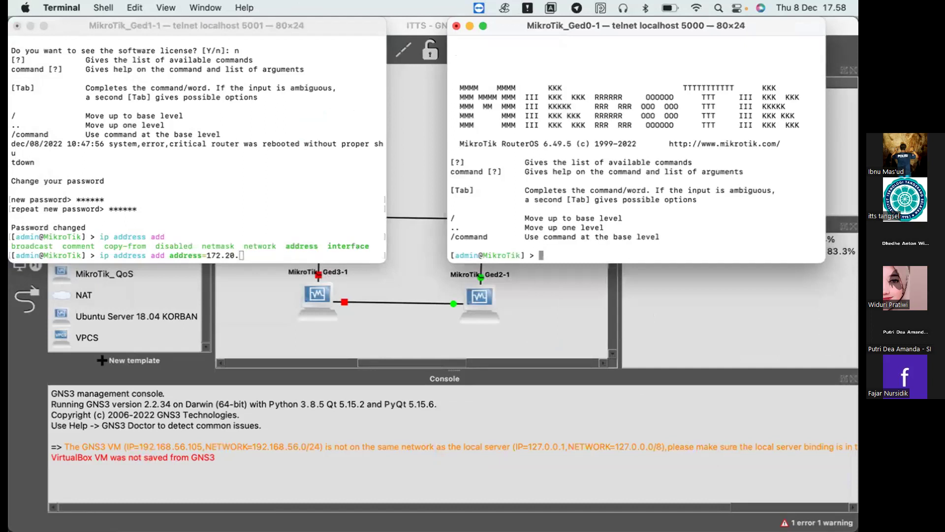
text(ip address print)
key(Return)
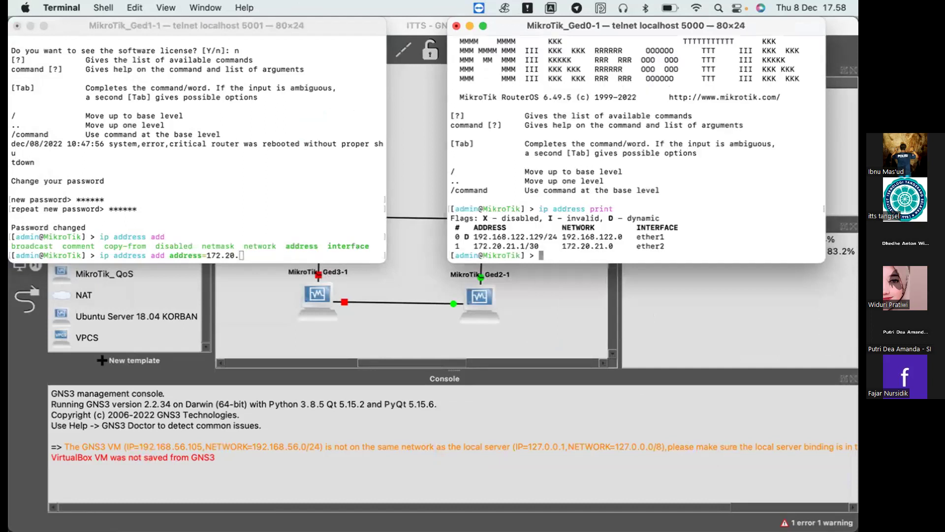
Step: Finish adding address 172.20.21.2/30 to ether1 on MikroTik_Ged1-1, then print its IP address list
click(323, 141)
text(21)
text(.2)
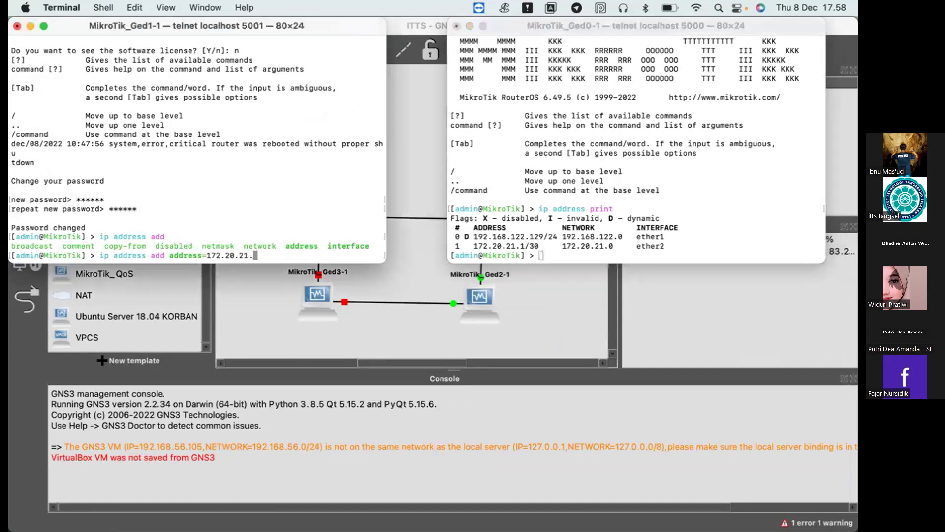
text(/30)
key(Return)
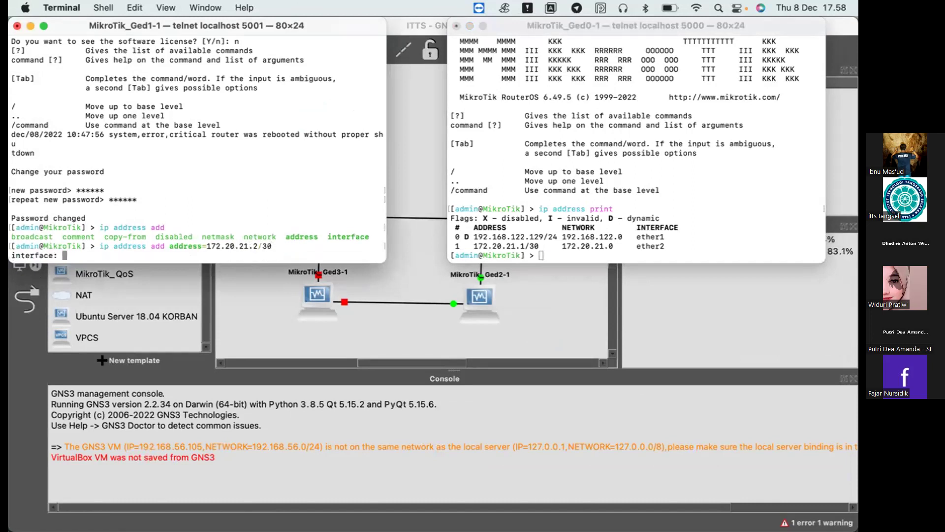
text(ether1)
key(Return)
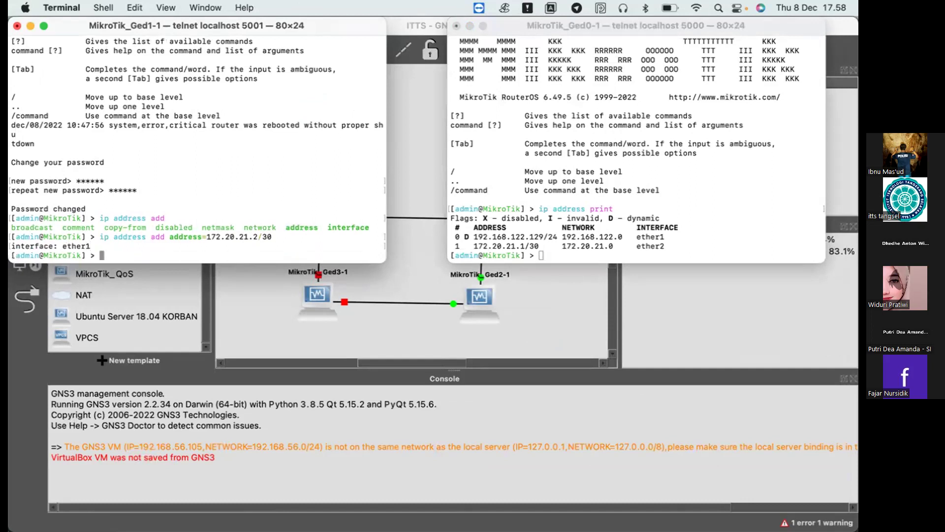
text(ip address print)
key(Return)
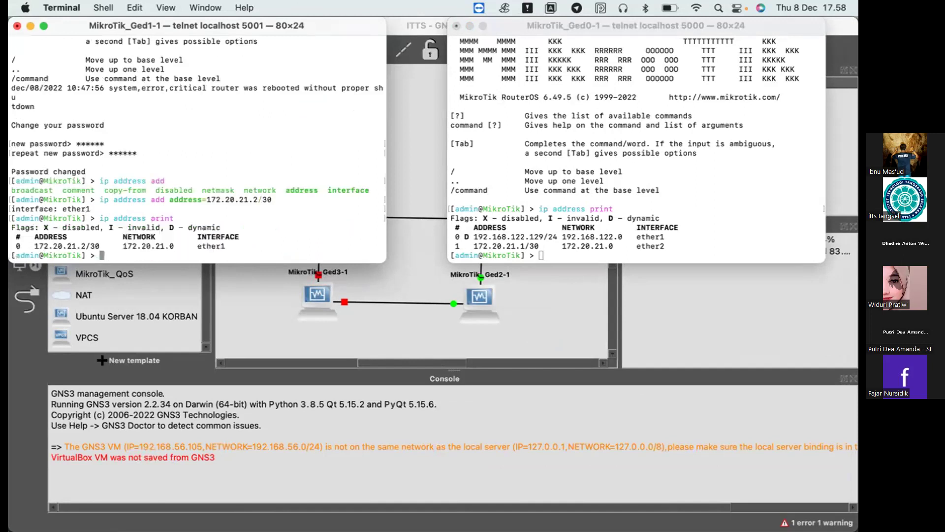
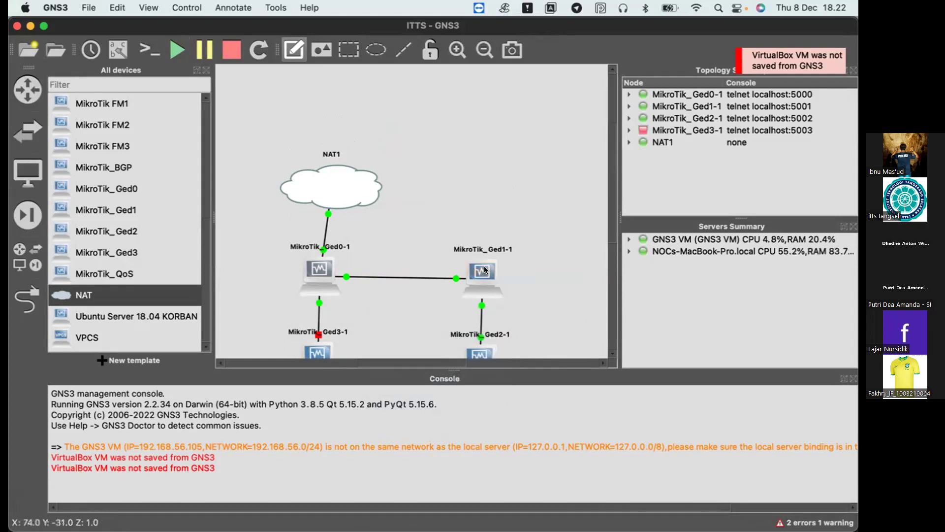
Step: Switch to the terminal and minimize the zsh window so the MikroTik_Ged1-1 console stays above GNS3
mouse_move(660, 516)
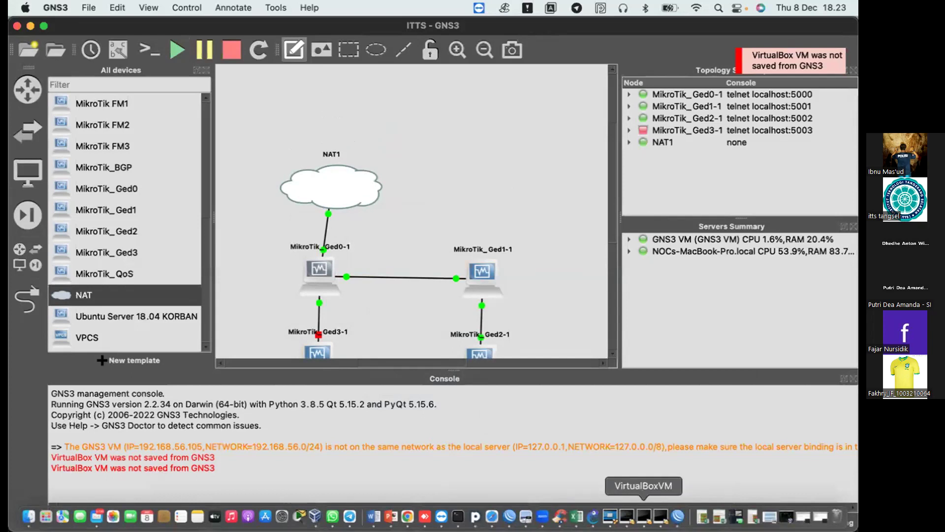
click(458, 516)
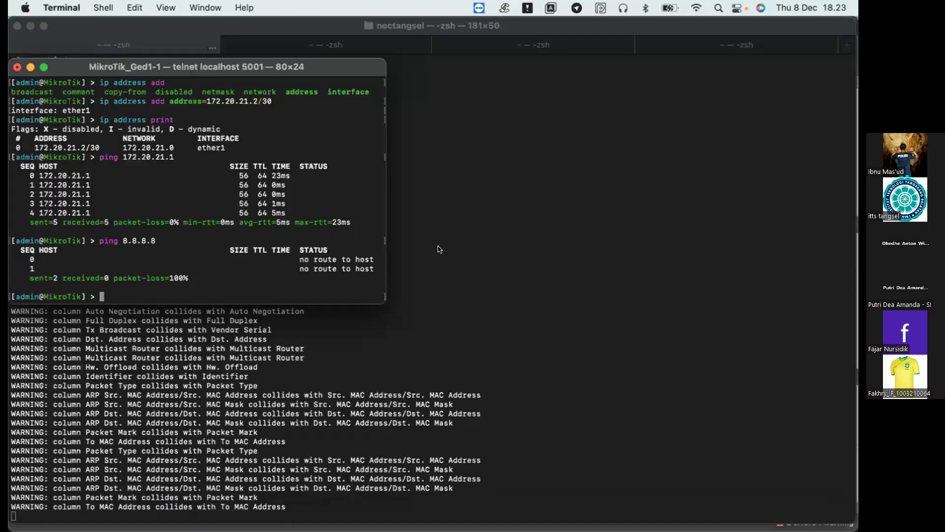
click(62, 32)
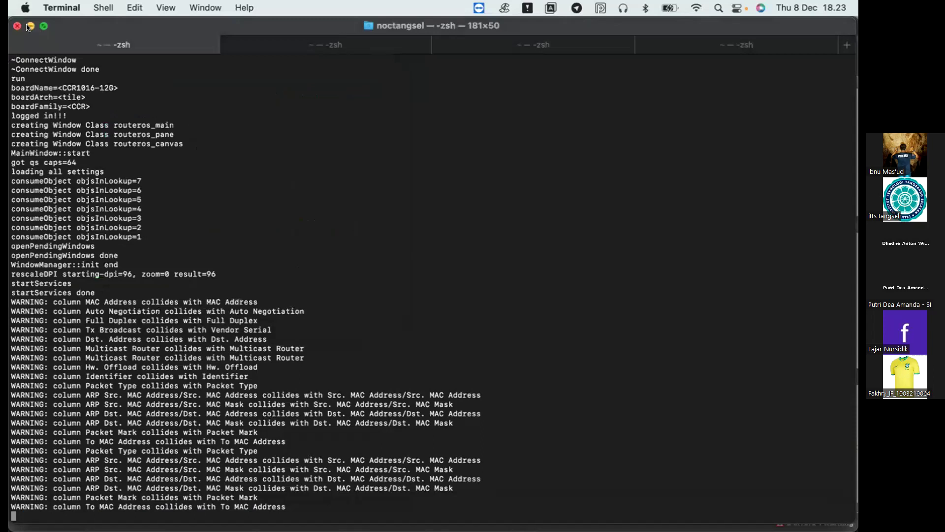
click(30, 25)
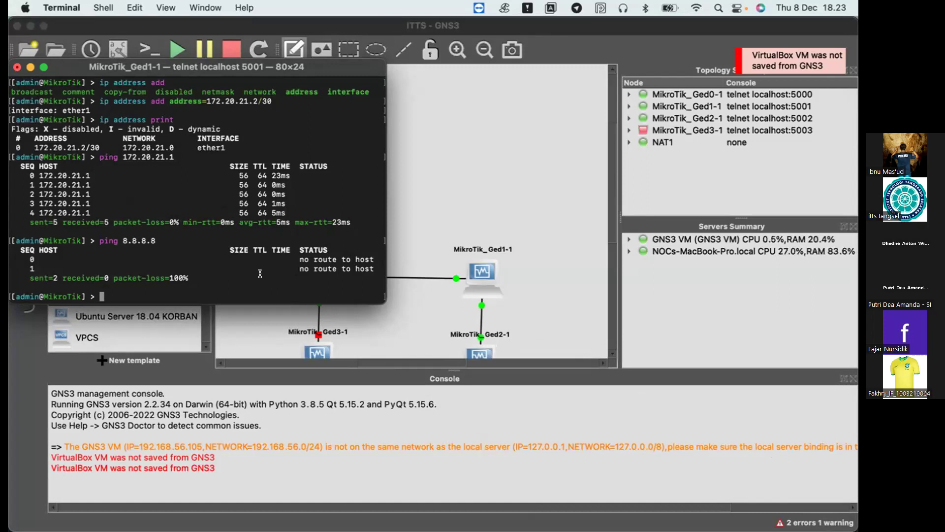
Step: Start an ip dns command on MikroTik_Ged1-1 and list its available subcommands
text(ip )
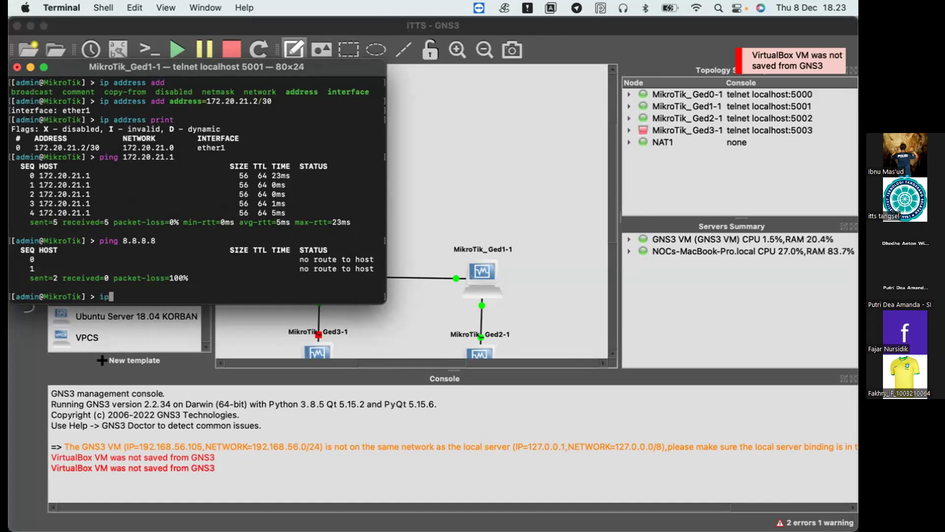
text(dns)
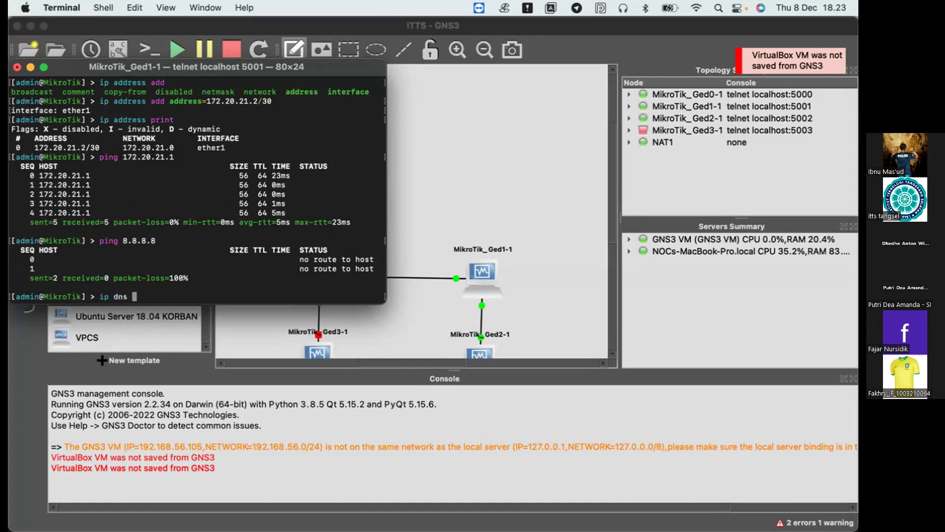
key(Tab)
key(Tab)
text(ad)
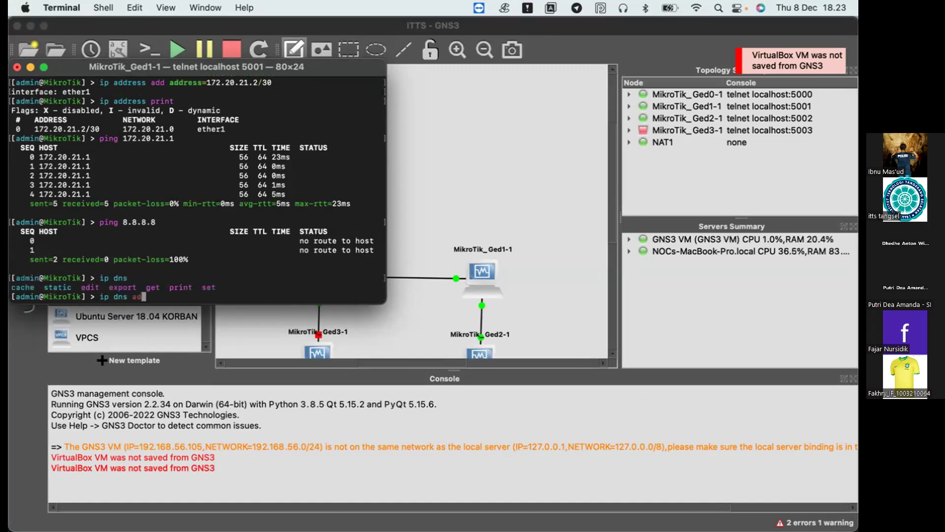
key(BackSpace)
key(BackSpace)
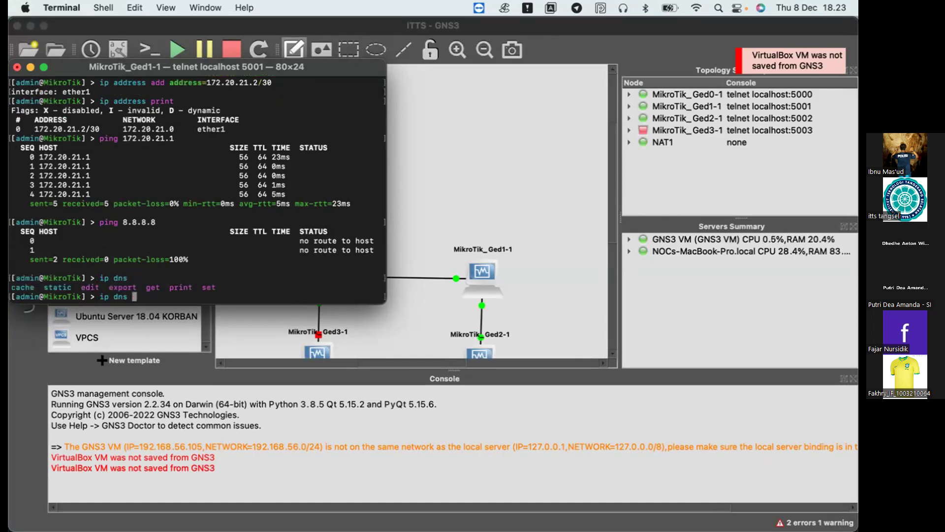
key(Tab)
key(Tab)
Step: Try to add a static DNS entry with address 8.8.8.8, and list the remaining parameters for that command
text(static)
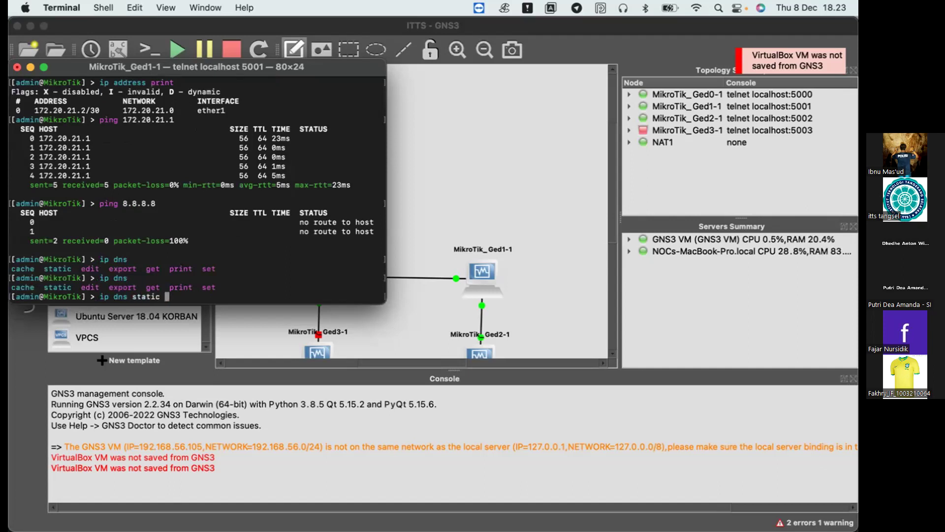
key(Tab)
key(Tab)
text(add)
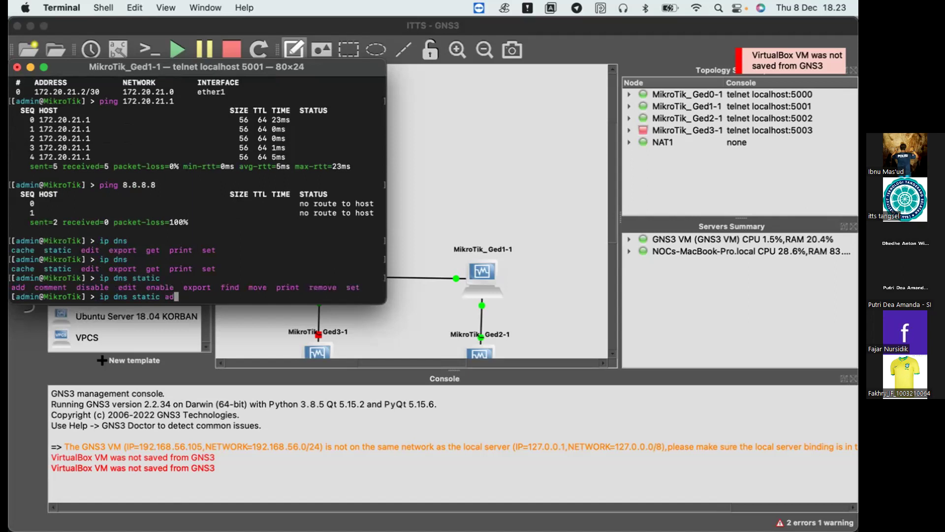
key(Tab)
key(Tab)
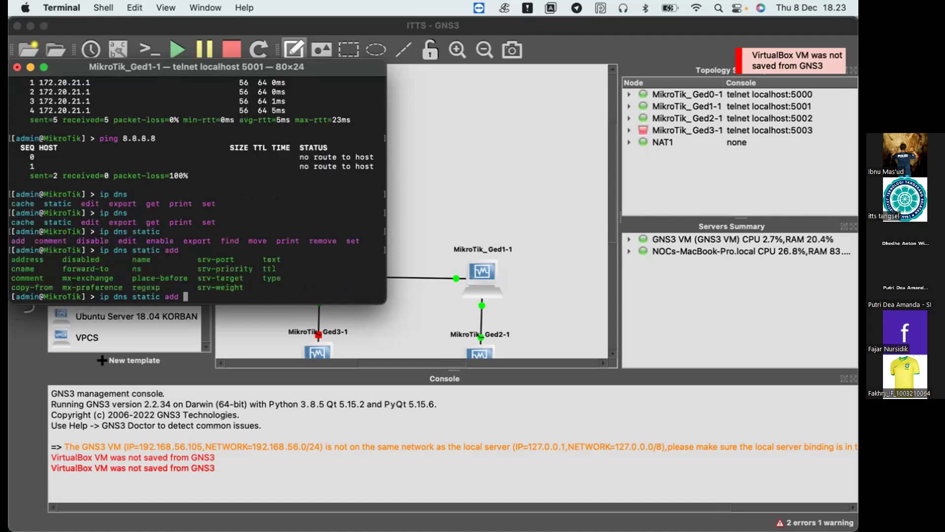
text(address=)
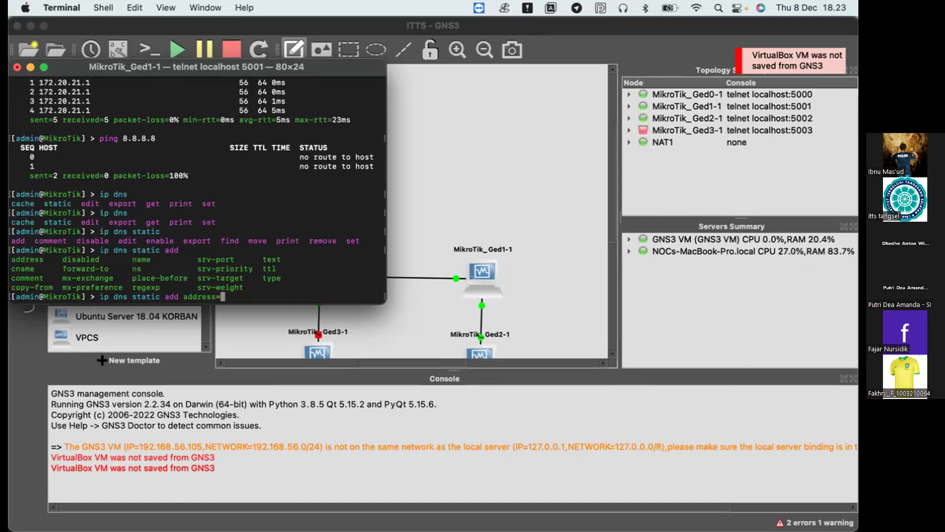
text(8.8.8)
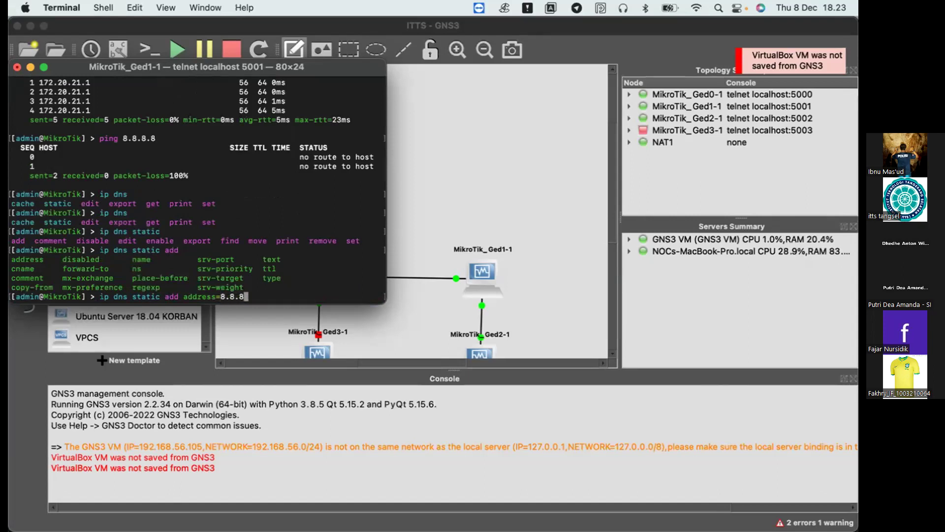
text(.8)
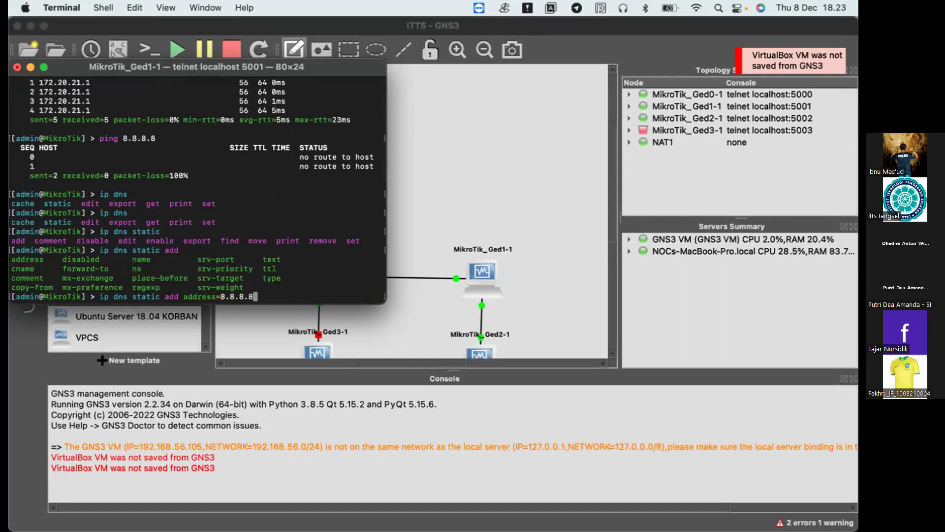
key(Return)
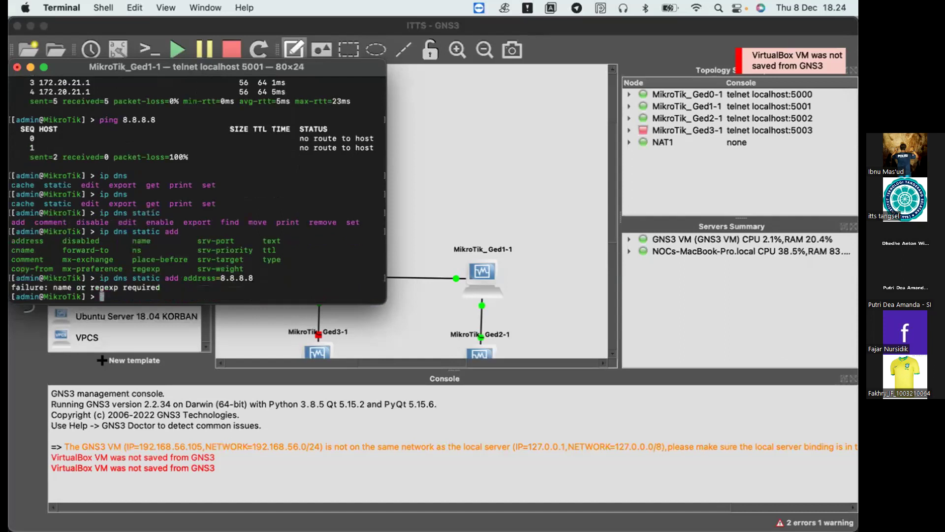
key(Up)
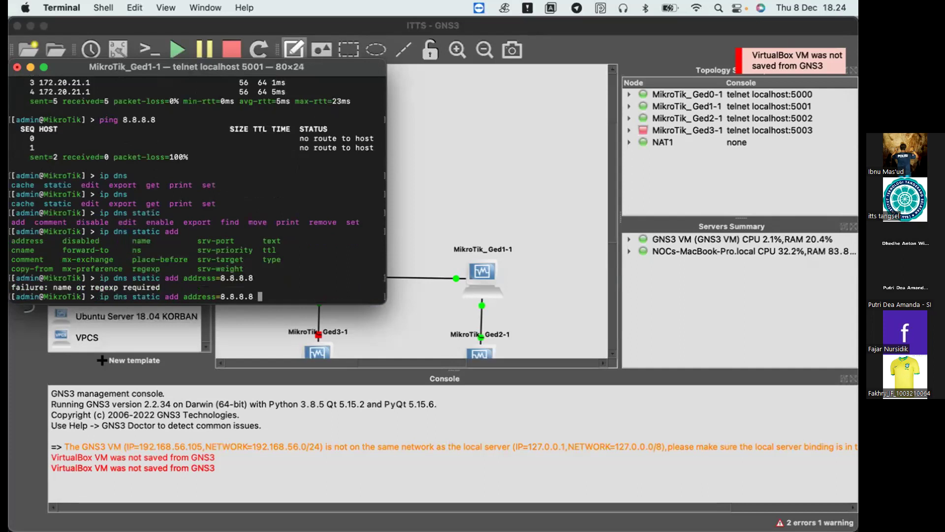
key(Tab)
key(Tab)
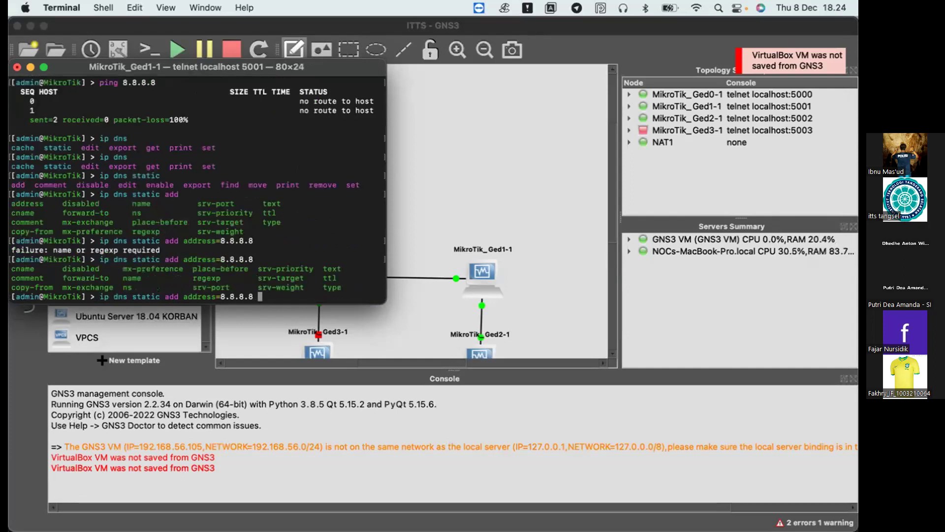
Step: Switch to the WinBox session and open its IP DNS settings for reference
mouse_move(722, 516)
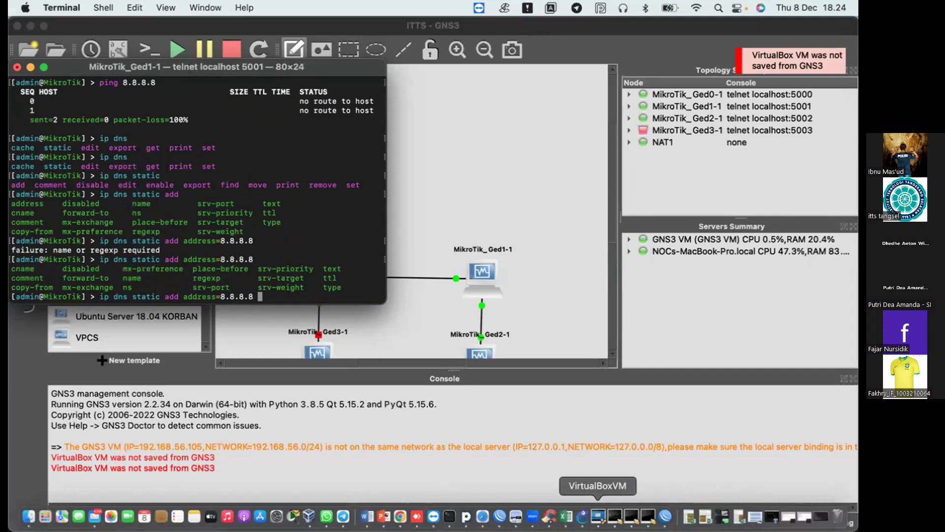
click(666, 517)
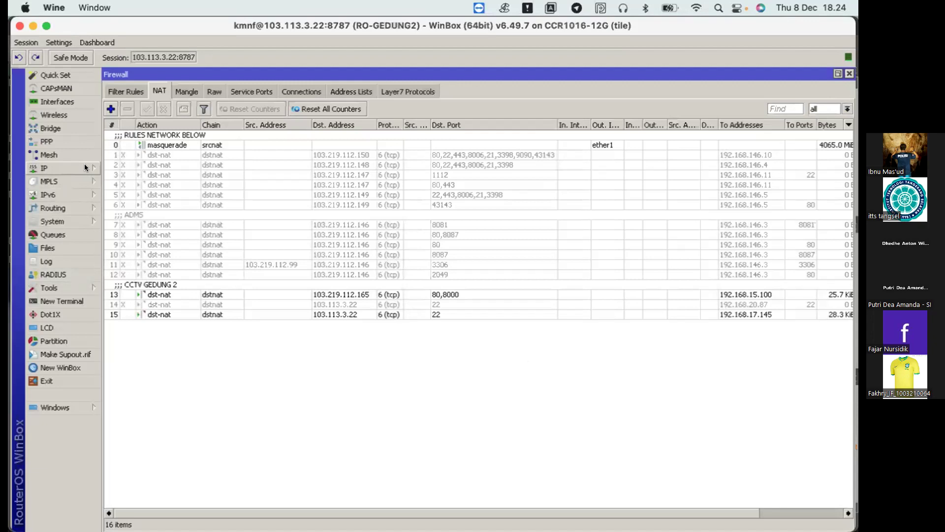
click(85, 165)
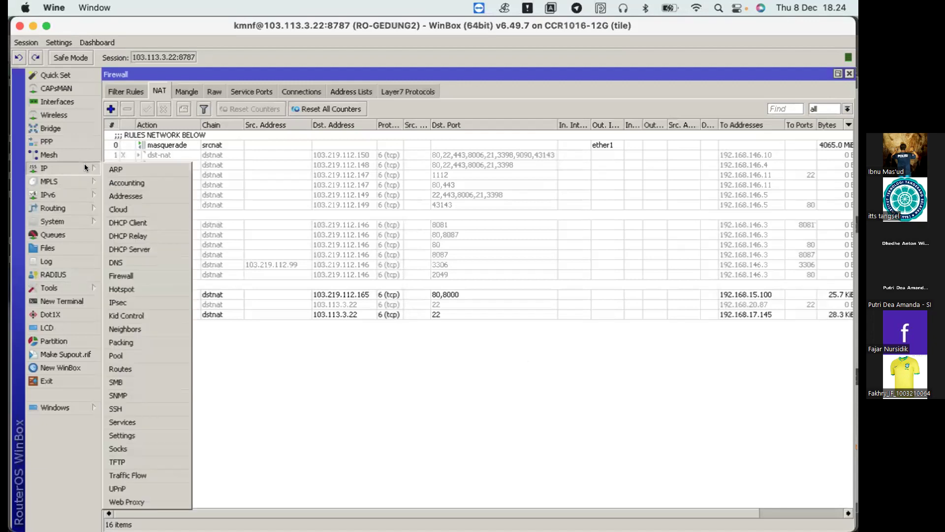
click(142, 262)
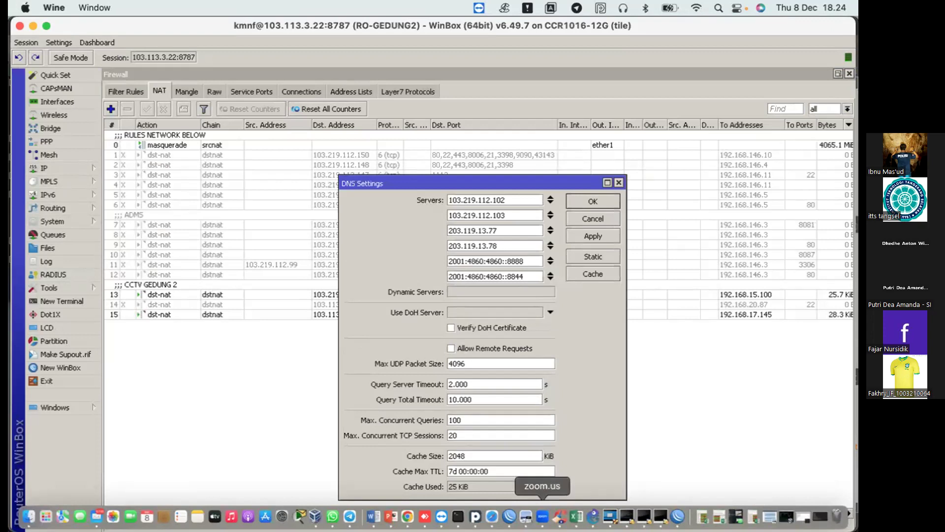
Step: Return to the MikroTik_Ged1-1 console, replace the static DNS command with ip dns set and list its parameters
click(458, 516)
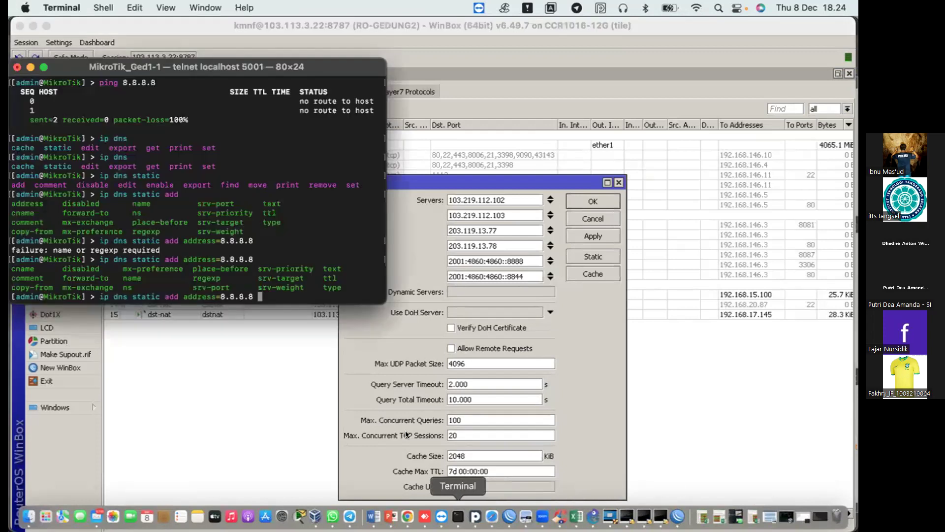
key(BackSpace)
key(BackSpace)
key(BackSpace)
key(BackSpace)
key(BackSpace)
key(BackSpace)
key(BackSpace)
key(BackSpace)
key(BackSpace)
key(BackSpace)
key(BackSpace)
key(BackSpace)
key(BackSpace)
key(BackSpace)
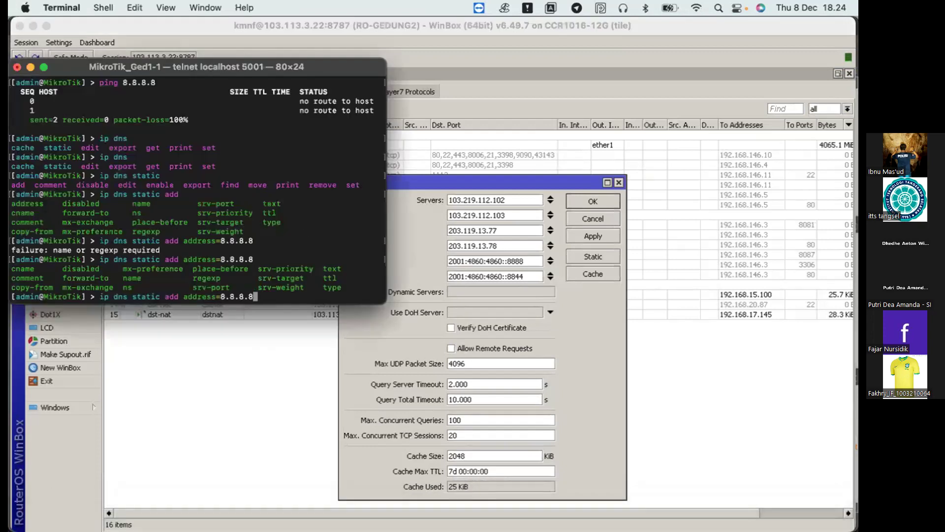
key(BackSpace)
key(BackSpace)
key(BackSpace)
key(BackSpace)
key(BackSpace)
key(BackSpace)
key(BackSpace)
key(BackSpace)
key(BackSpace)
key(BackSpace)
key(BackSpace)
key(BackSpace)
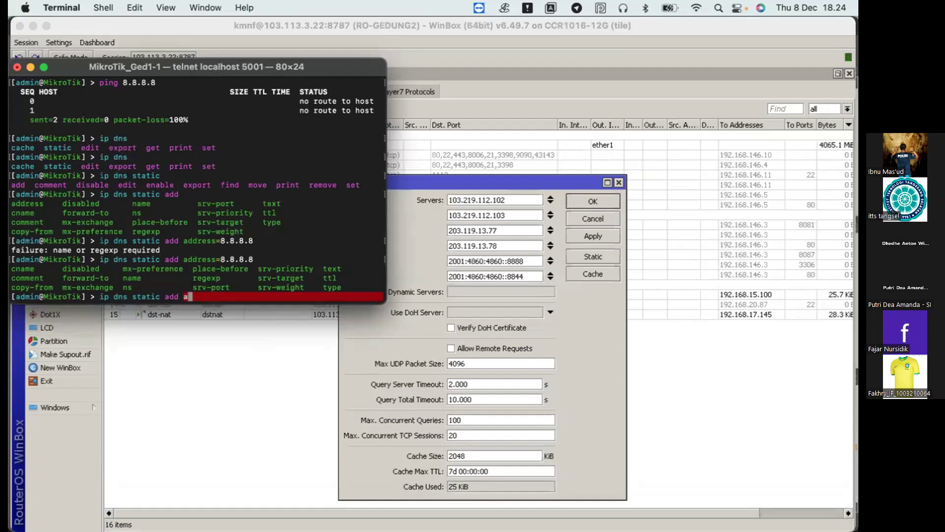
text(et)
key(Tab)
key(Tab)
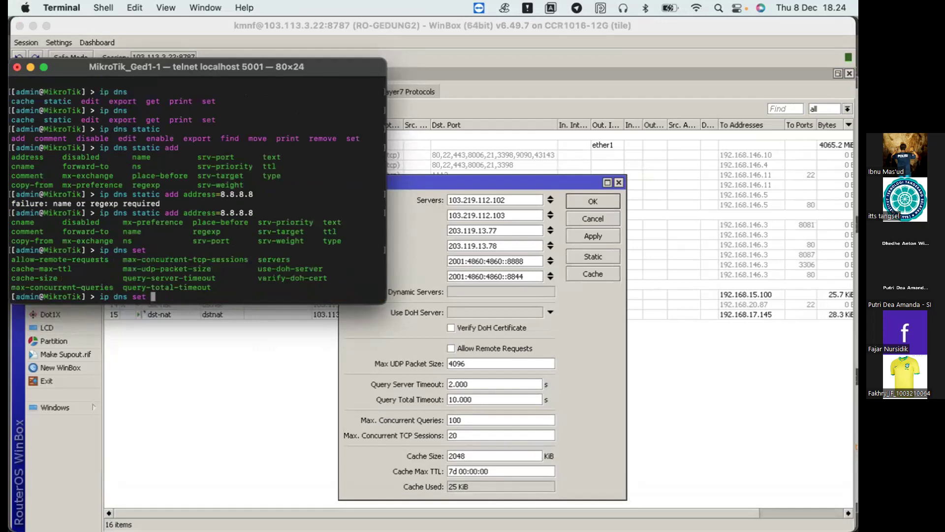
Step: Set the DNS servers to 8.8.8.8 and print the router's DNS settings
text(servers=8.8.8.8)
key(Return)
text(ip )
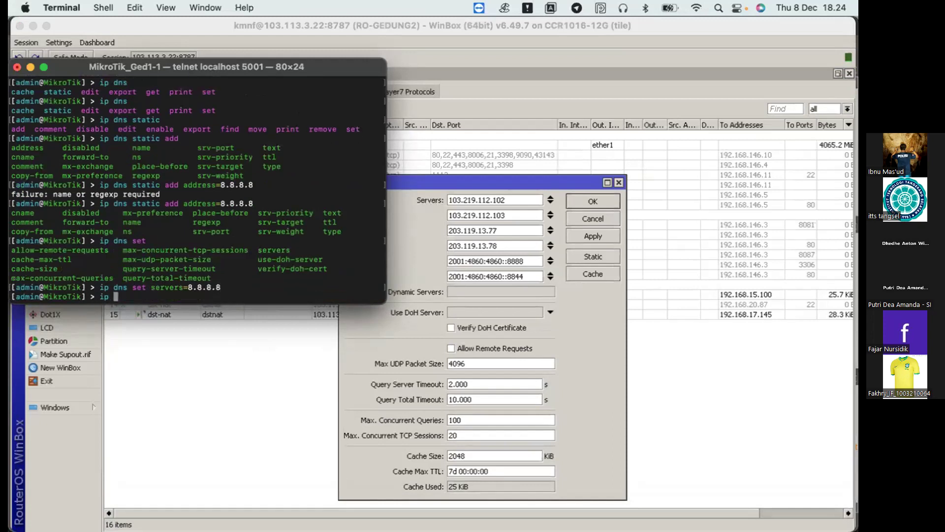
text(dns print)
key(Return)
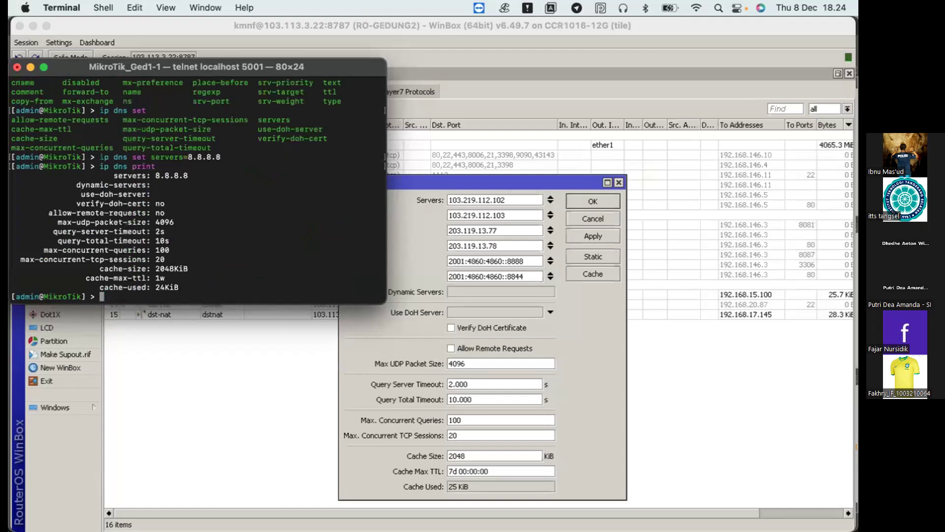
Step: Add a firewall NAT rule on MikroTik_Ged1-1 with chain srcnat, action masquerade and out-interface ether1
text(ip f)
key(Tab)
text(nat)
key(Tab)
text(add ca)
key(BackSpace)
text(h)
key(Tab)
text(sr)
key(Tab)
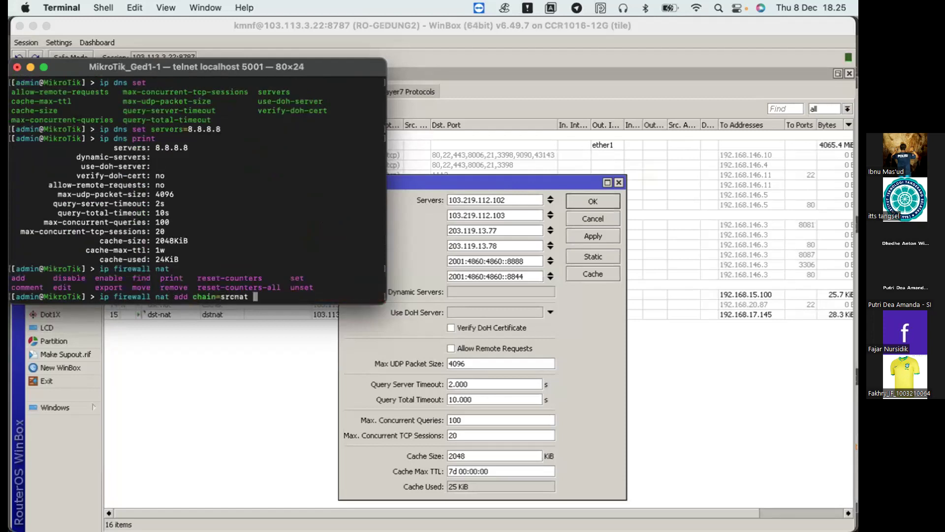
text(a)
key(Tab)
key(Tab)
text(ma)
key(Tab)
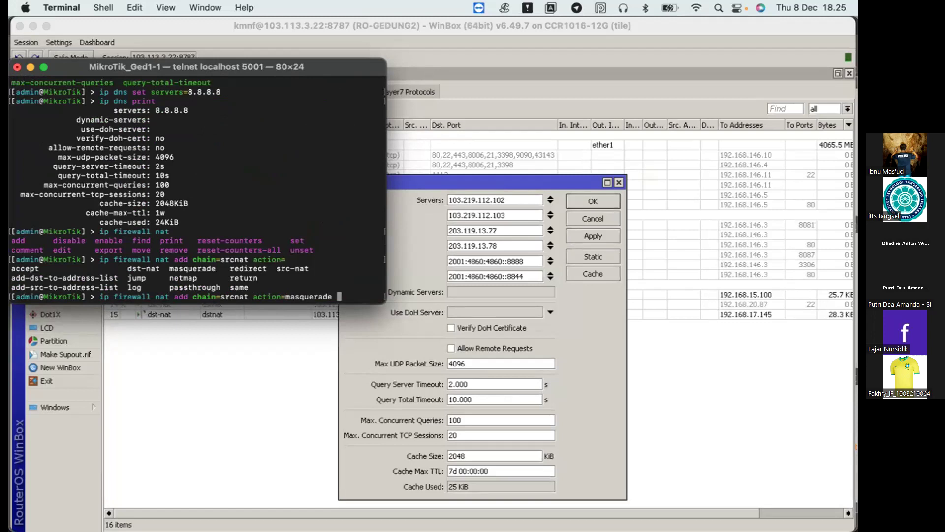
text(out-interface)
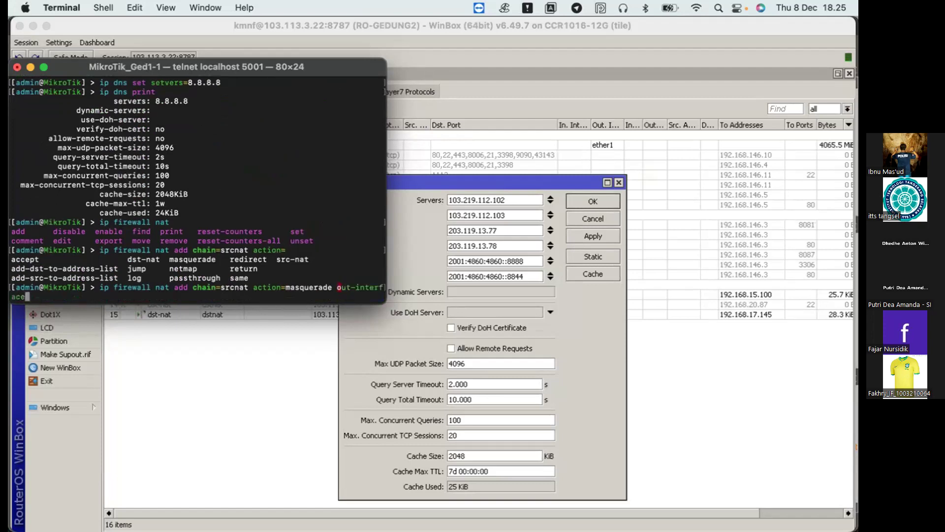
text(=ether1)
key(Return)
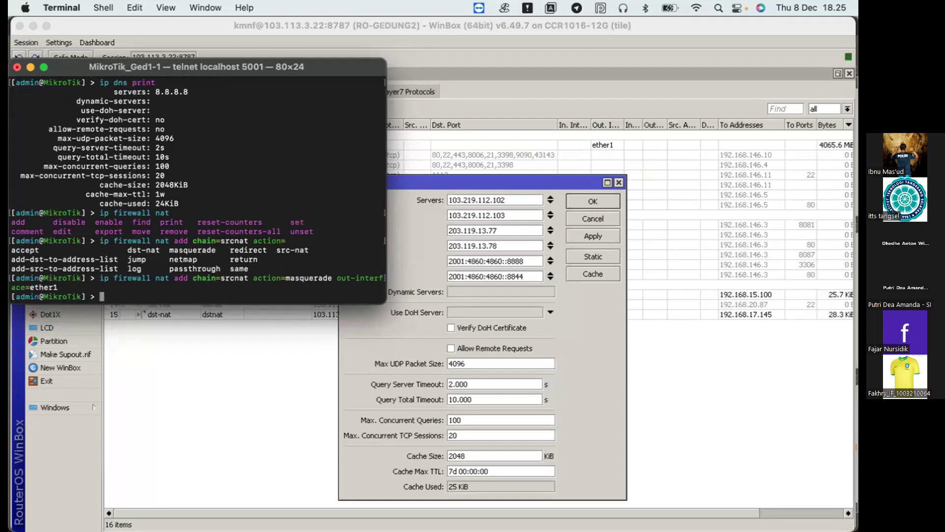
Step: Test name resolution and internet access from MikroTik_Ged1-1 by pinging detik.com
text(ping)
text(8.8.8)
key(BackSpace)
key(BackSpace)
key(BackSpace)
key(BackSpace)
key(BackSpace)
text(detik.com)
key(Return)
Step: Ping 8.8.8.8 from MikroTik_Ged1-1 and stop the ping after a few attempts
key(Up)
key(BackSpace)
key(BackSpace)
key(BackSpace)
key(BackSpace)
key(BackSpace)
key(BackSpace)
key(BackSpace)
key(BackSpace)
key(BackSpace)
text(8.8.8.8)
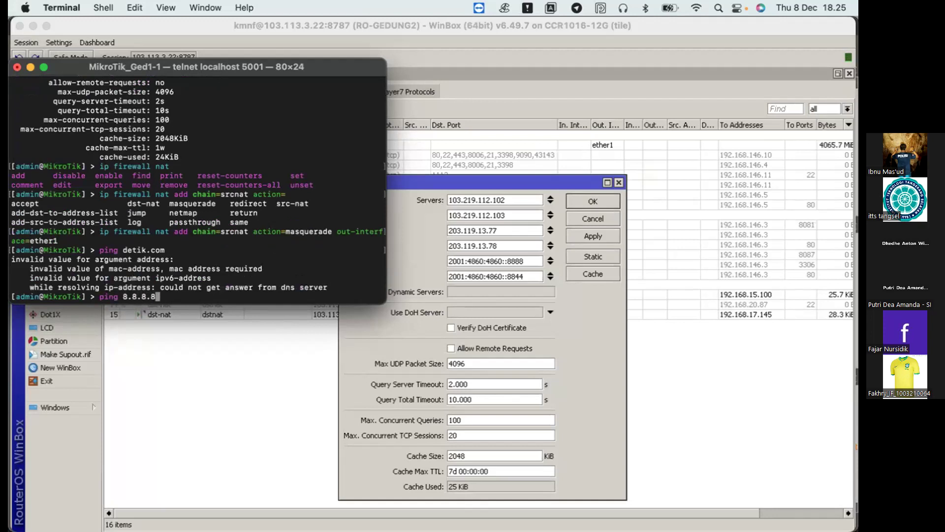
key(Return)
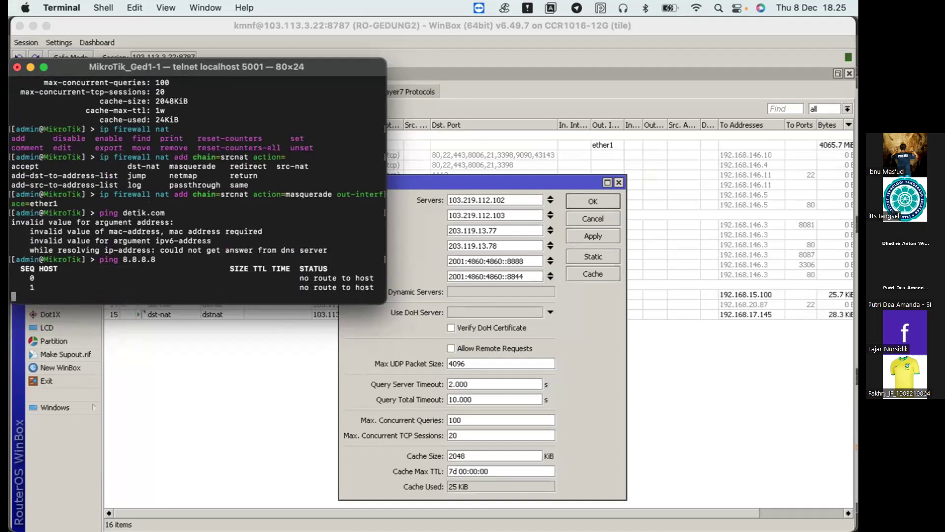
key(ctrl+c)
Step: Begin an ip route add command on MikroTik_Ged1-1 after listing the available ip route subcommands
text(ip)
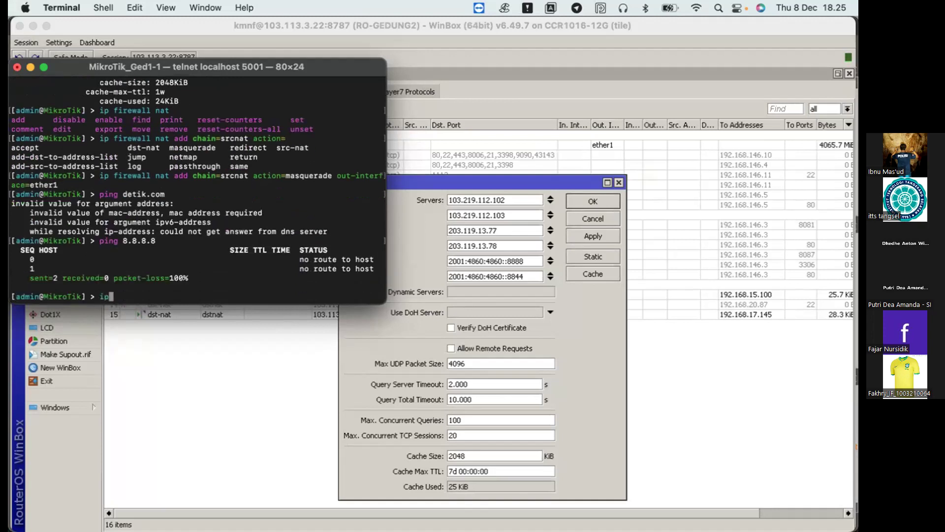
text( route)
key(Tab)
text(add)
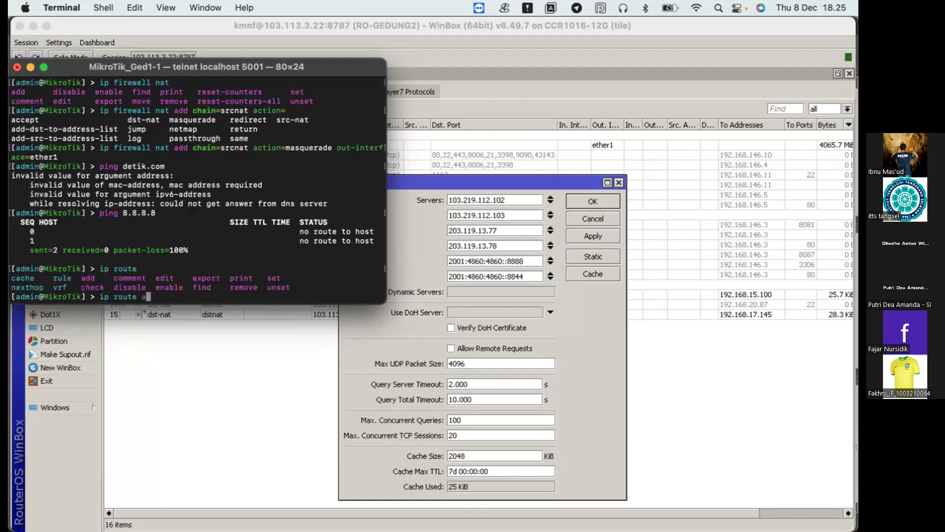
Step: Switch to WinBox to view RO-GEDUNG2's IP route list as a reference, and place the MikroTik_Ged1-1 terminal over it
click(170, 383)
click(73, 165)
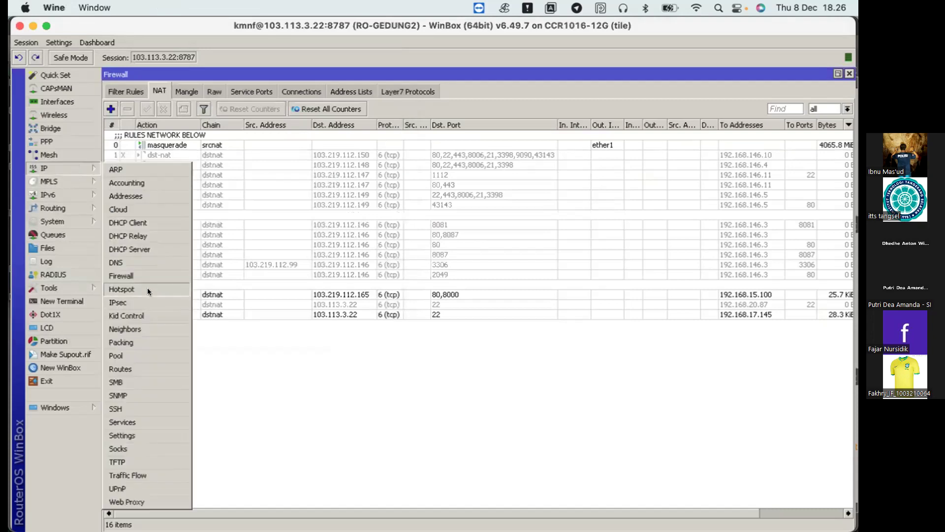
click(139, 366)
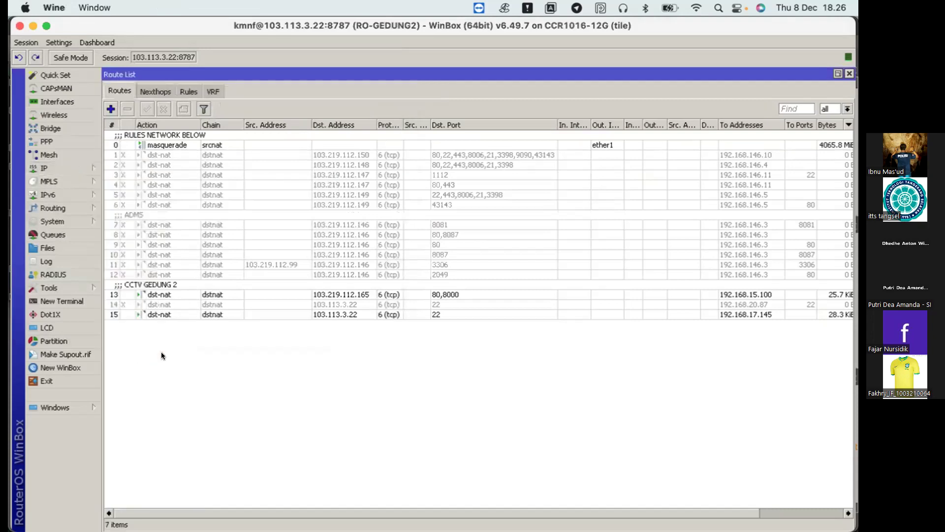
key(ctrl+Up)
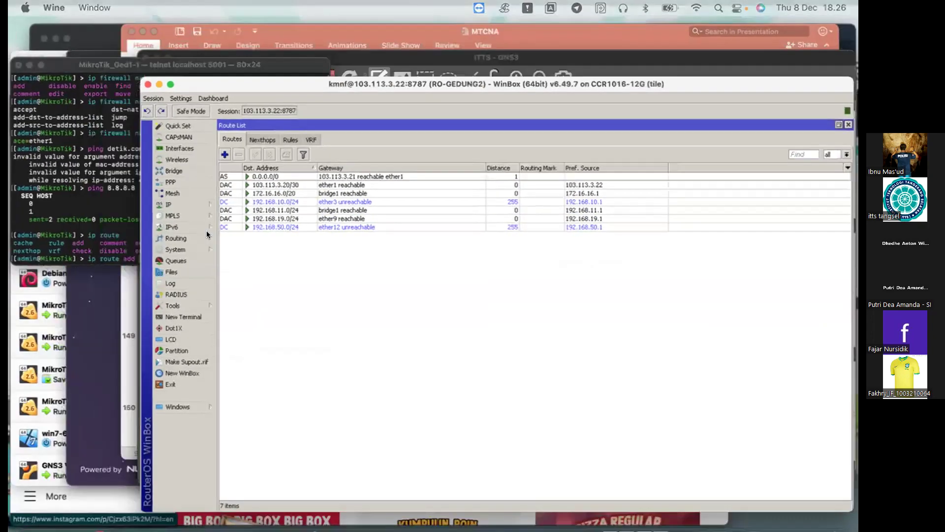
click(79, 83)
drag(165, 67, 255, 147)
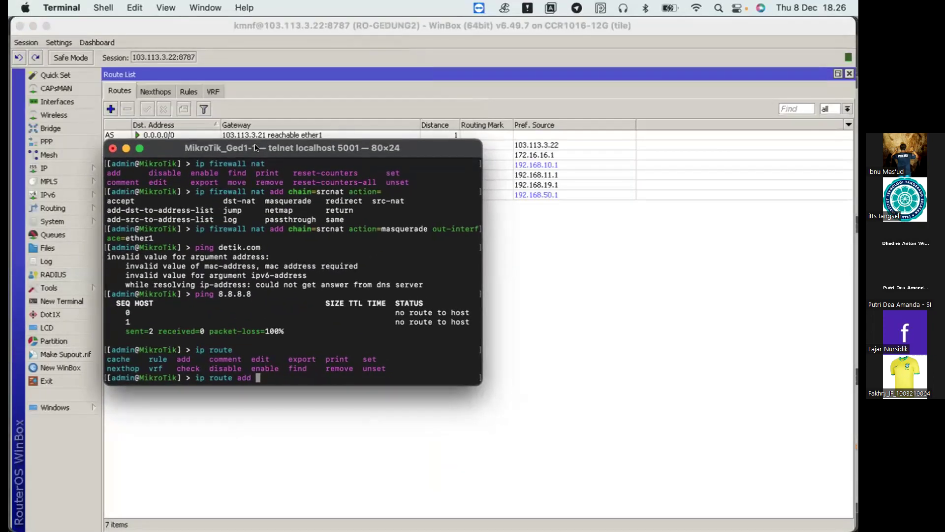
Step: Give the new route the destination dst-address=0.0.0.0/0 and list the remaining route parameters
text(dst-address=0.0.0.0)
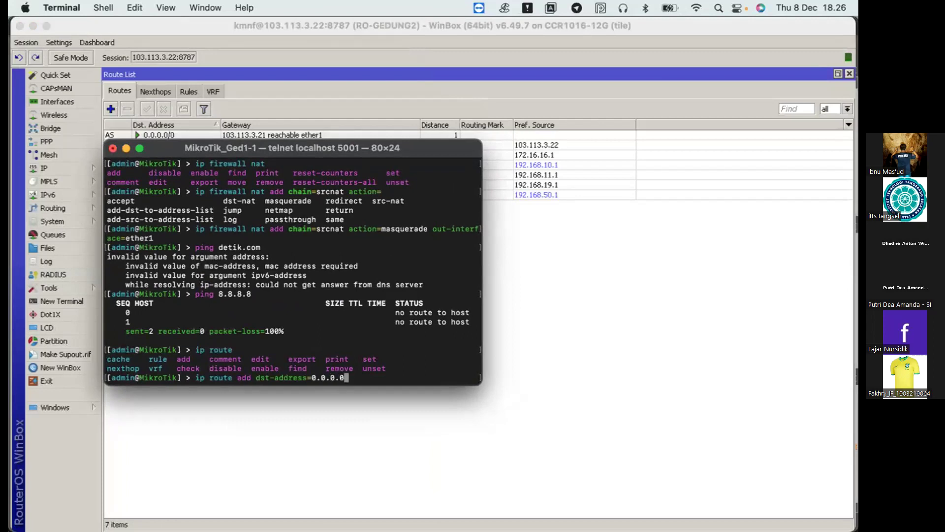
text(/ 0)
text(192.168)
key(BackSpace)
key(BackSpace)
key(BackSpace)
key(BackSpace)
key(BackSpace)
key(BackSpace)
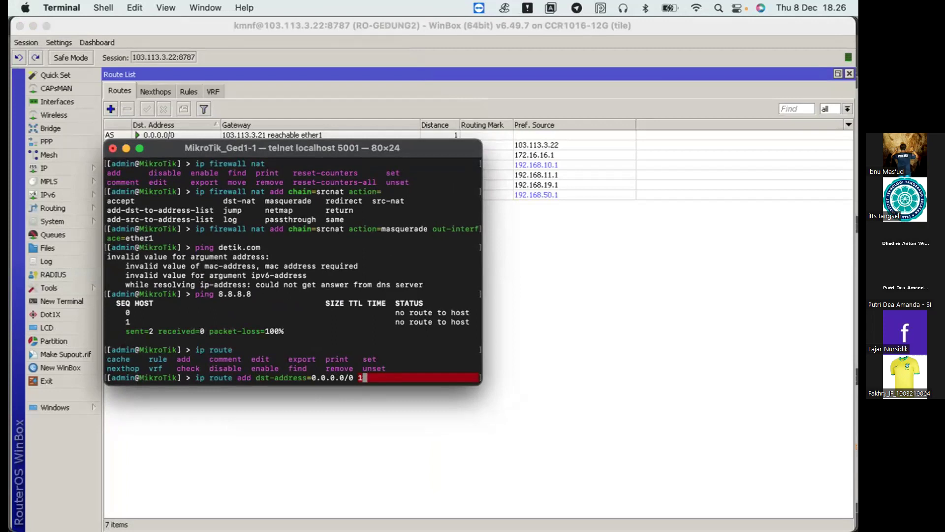
text(72)
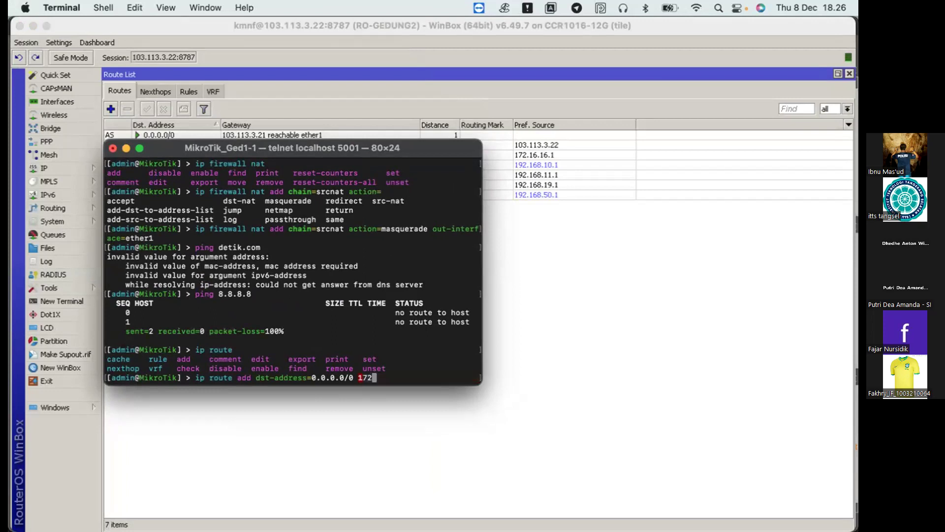
key(BackSpace)
key(BackSpace)
key(BackSpace)
key(Tab)
key(Tab)
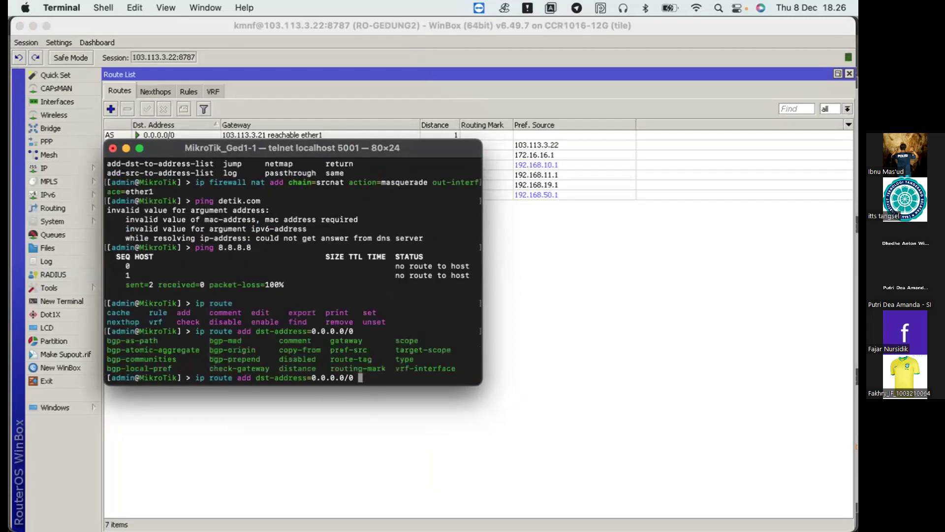
Step: Complete the default route with gateway=172.20.21.1 and print the router's routing table
text(gateway=172.1)
key(BackSpace)
text(20.21.)
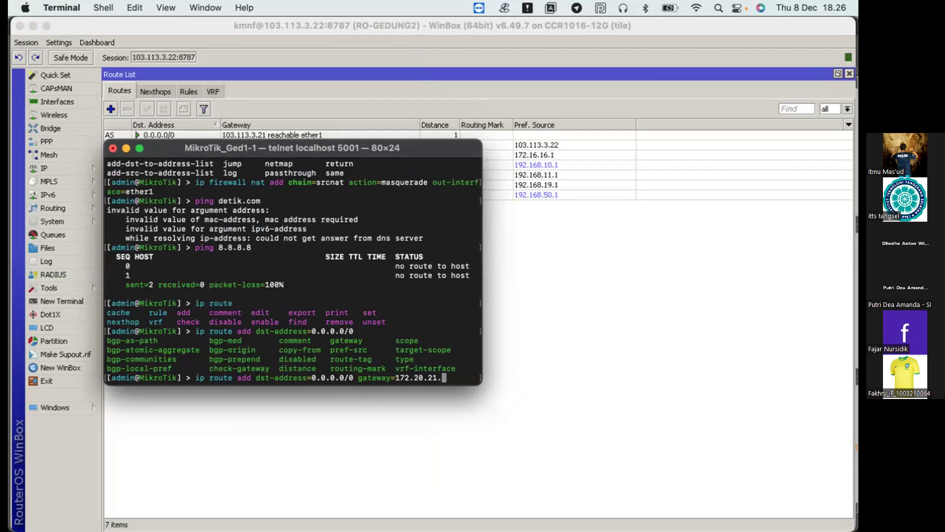
text(1)
key(Return)
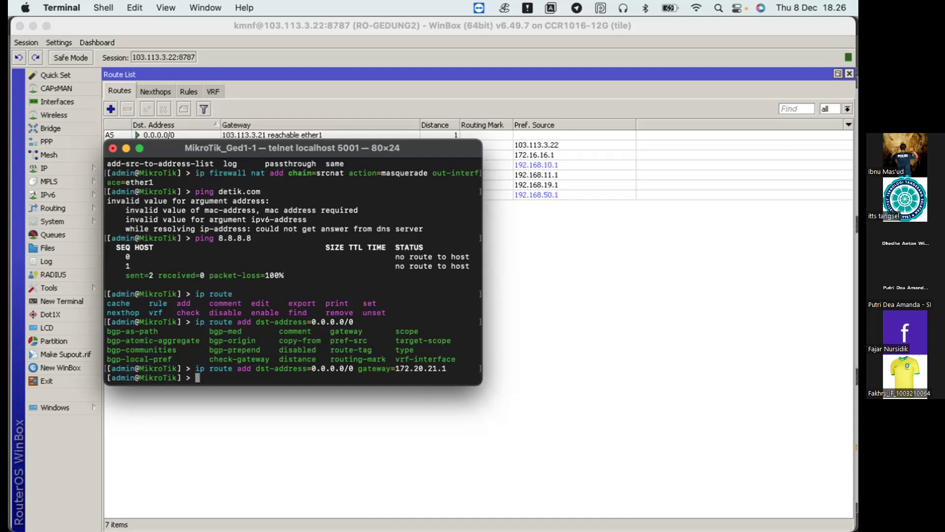
text(ip route print)
key(Return)
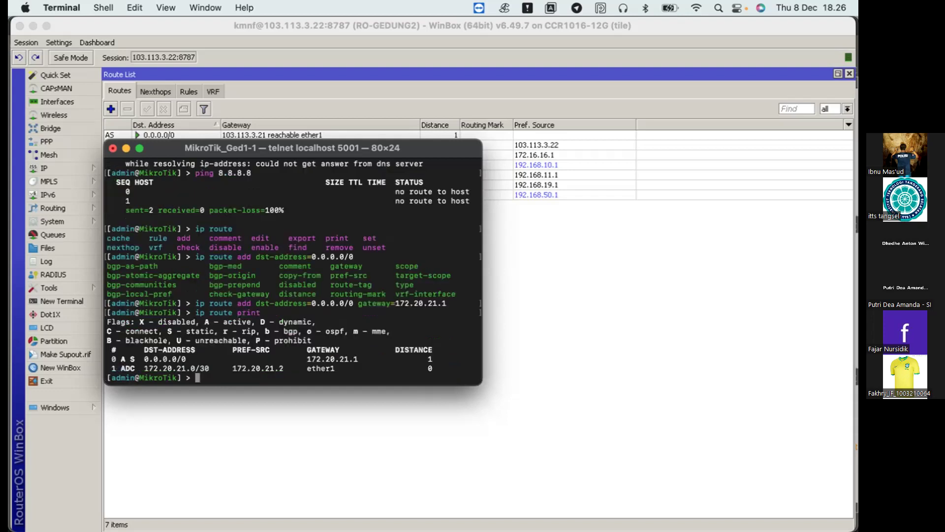
Step: Test internet access from MikroTik_Ged1-1 by pinging 8.8.8.8, stopping after a few replies
text(ping )
text(detik.)
key(BackSpace)
key(BackSpace)
key(BackSpace)
key(BackSpace)
key(BackSpace)
key(BackSpace)
text(8.8.8.8)
key(Return)
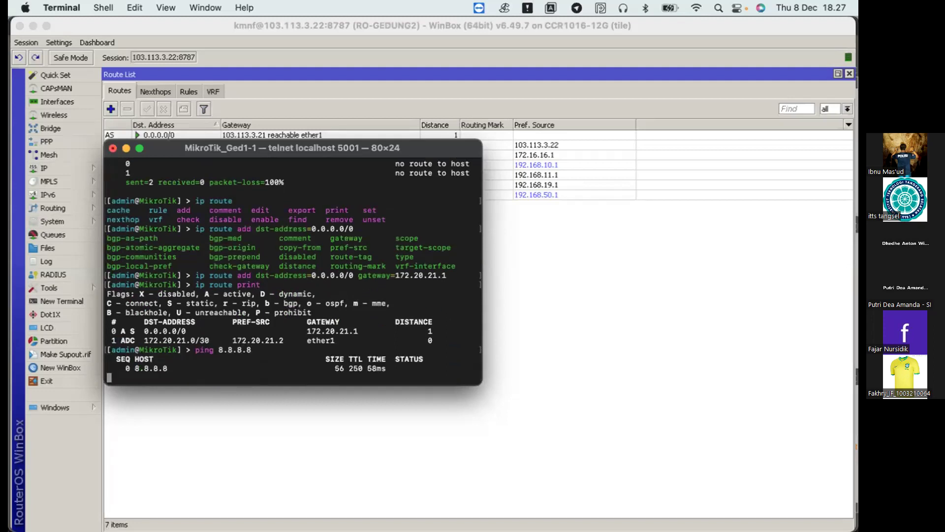
key(ctrl+c)
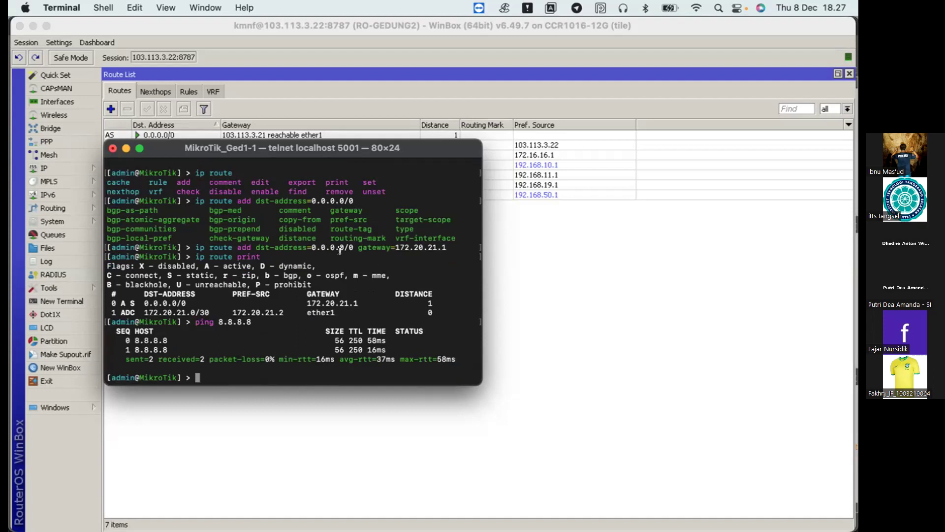
Step: Begin an ip address add command on MikroTik_Ged1-1, listing its parameters and starting the address with 172
text(ip)
key(BackSpace)
text(p address add)
key(Tab)
key(Tab)
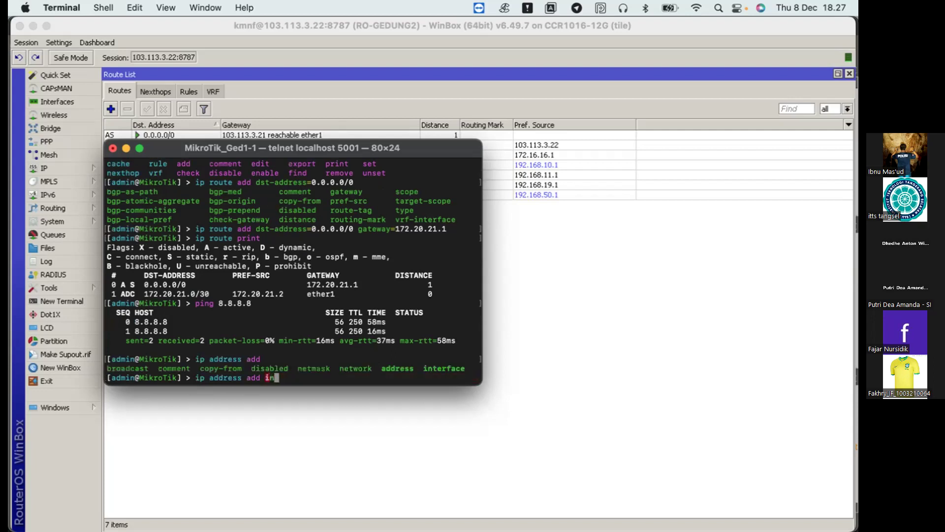
key(BackSpace)
text(address=172.)
Step: Switch to Chrome, lower its window and show the NIPAP prefix list at 192.168.150.168
mouse_move(610, 514)
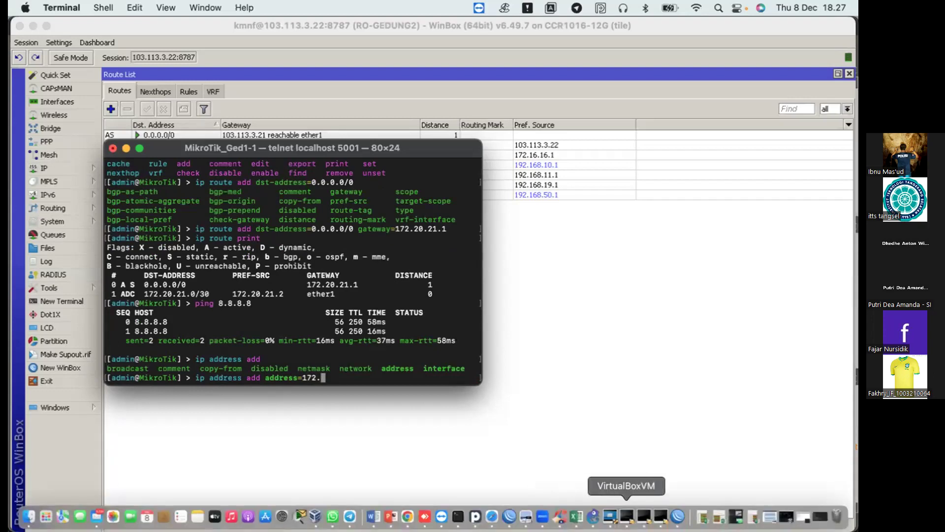
click(407, 516)
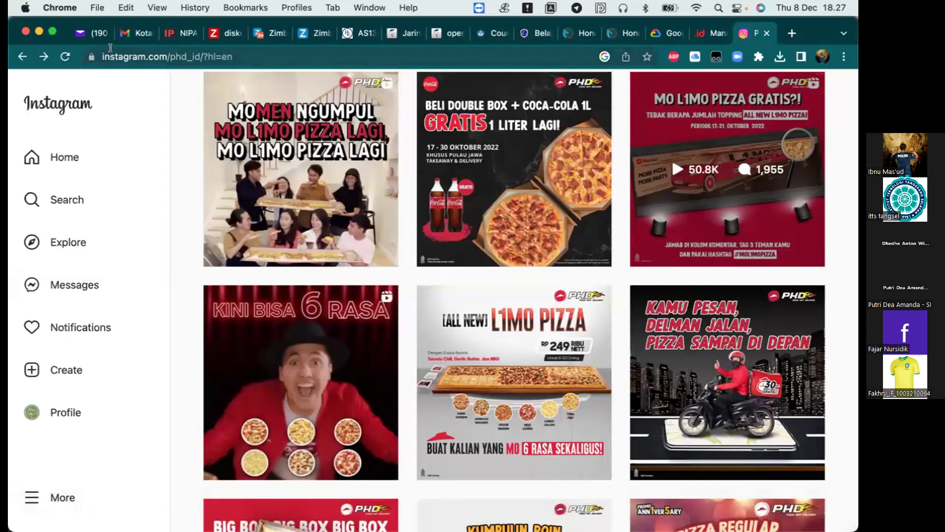
click(134, 35)
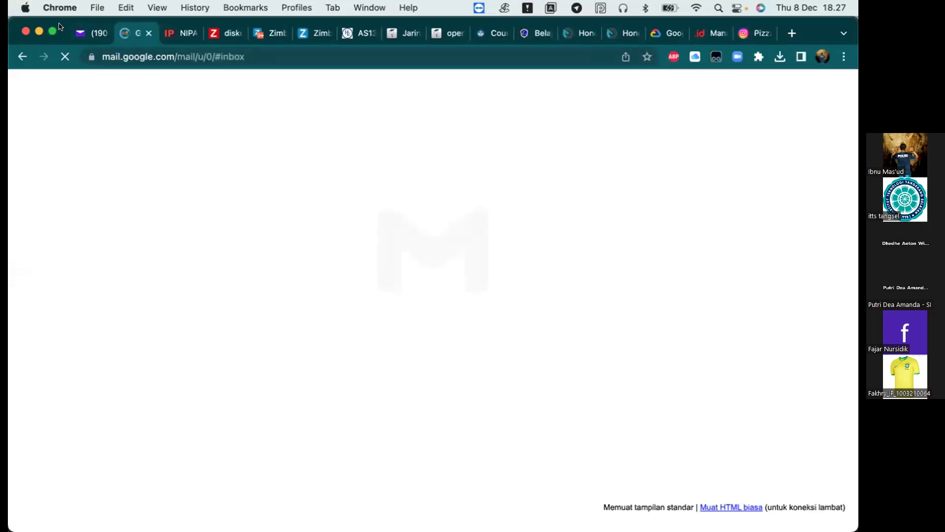
drag(60, 26, 60, 68)
click(180, 73)
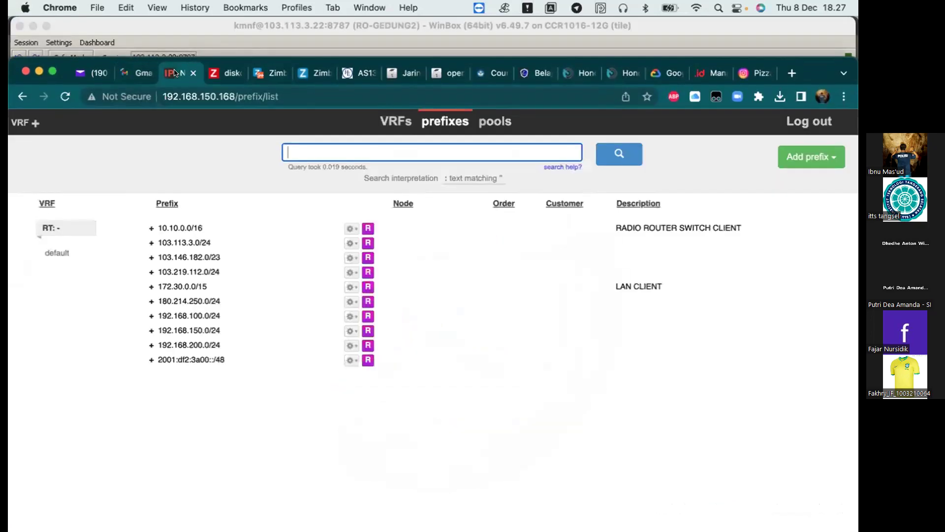
Step: Open the form for adding a prefix manually and start the prefix with 172
click(812, 157)
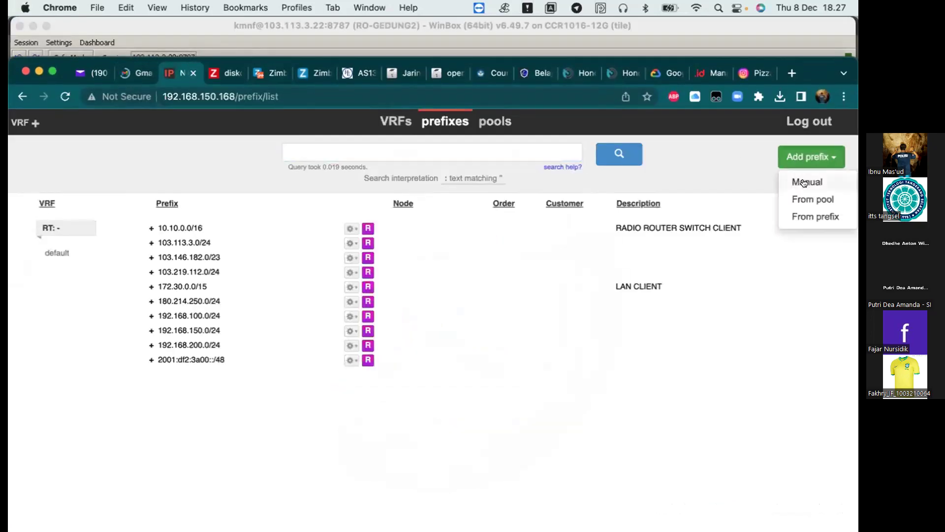
click(807, 181)
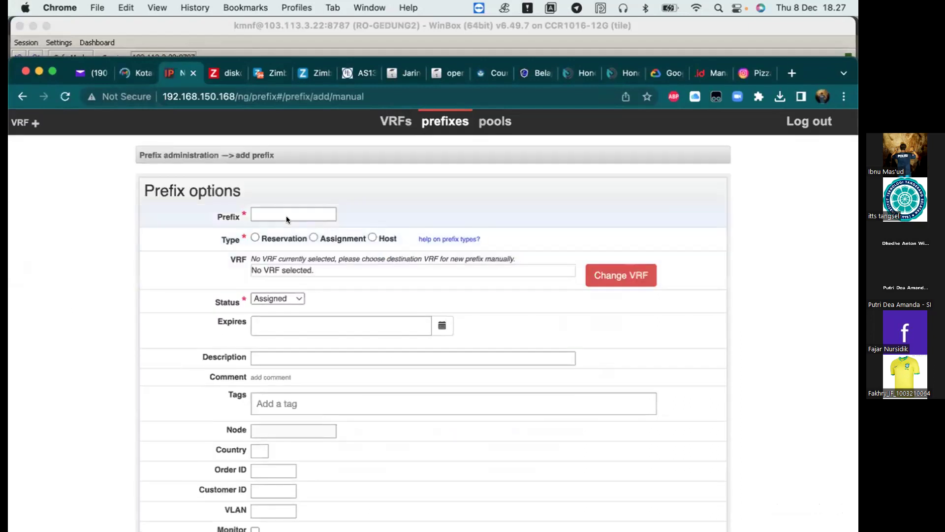
click(285, 216)
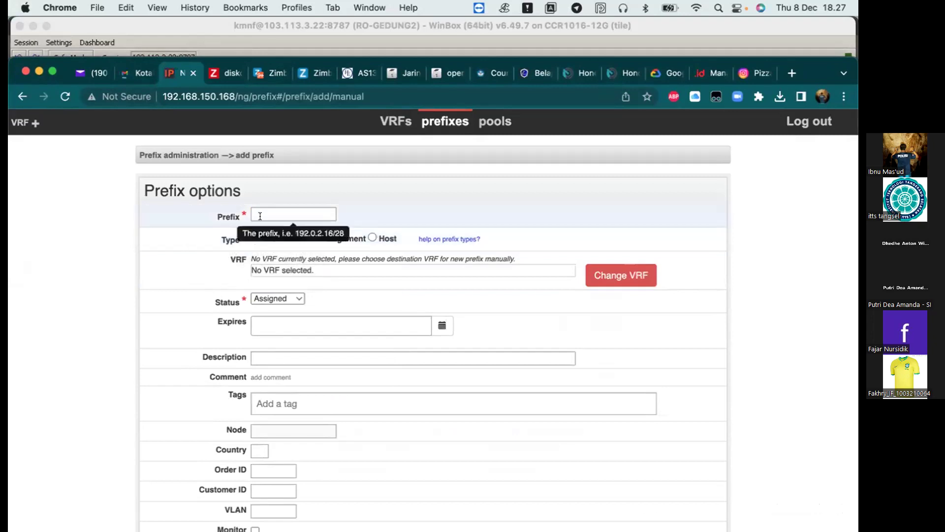
text(172.)
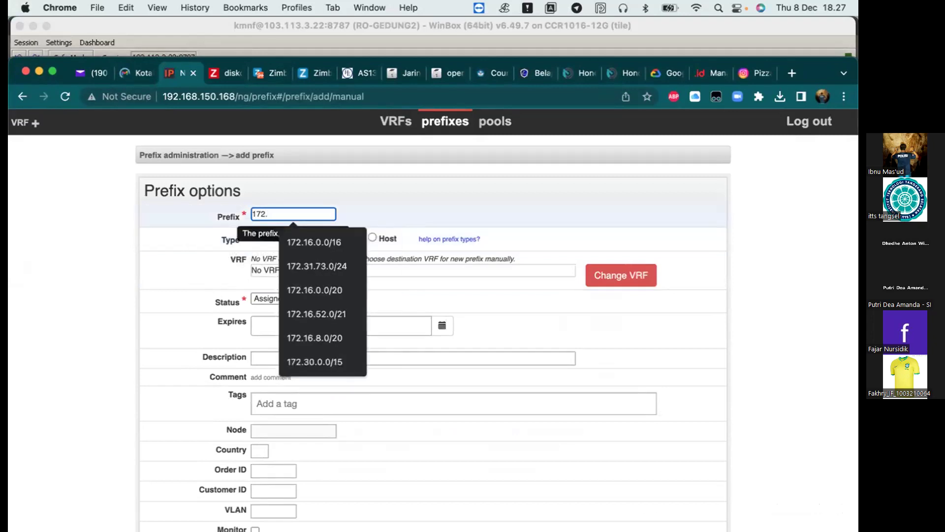
Step: Set the new prefix to 172.20.21.0/23 and choose the default VRF for it
text(20.2)
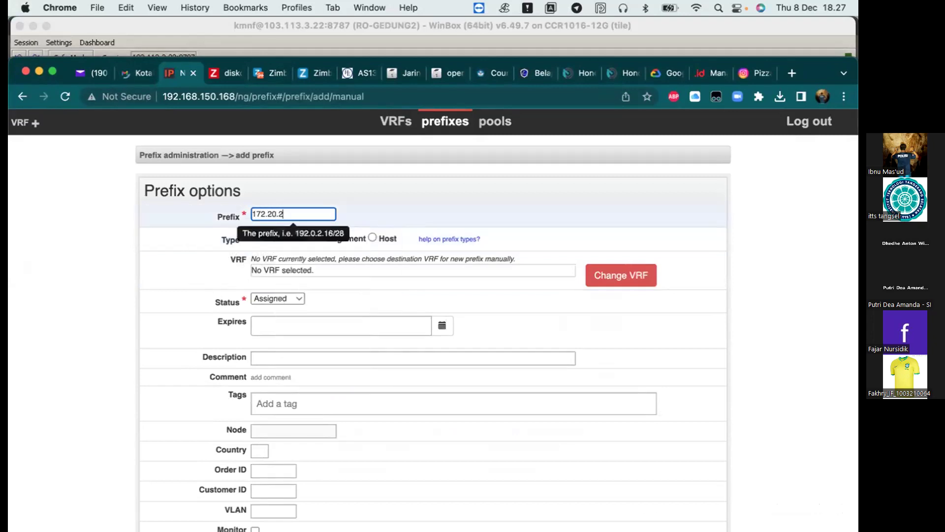
text(1.0/23)
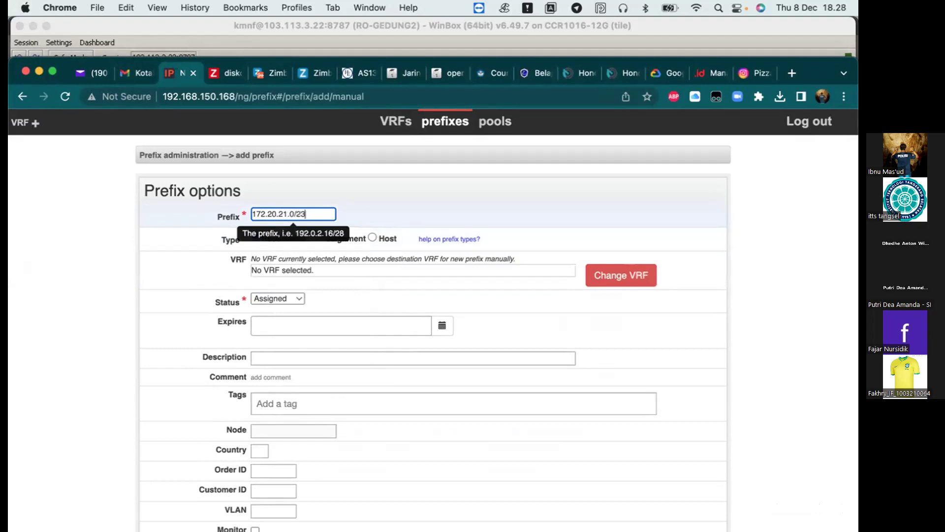
click(621, 275)
click(365, 346)
Step: Try to add the 172.20.21.0/23 prefix twice with the current options
scroll(366, 346, down, 5)
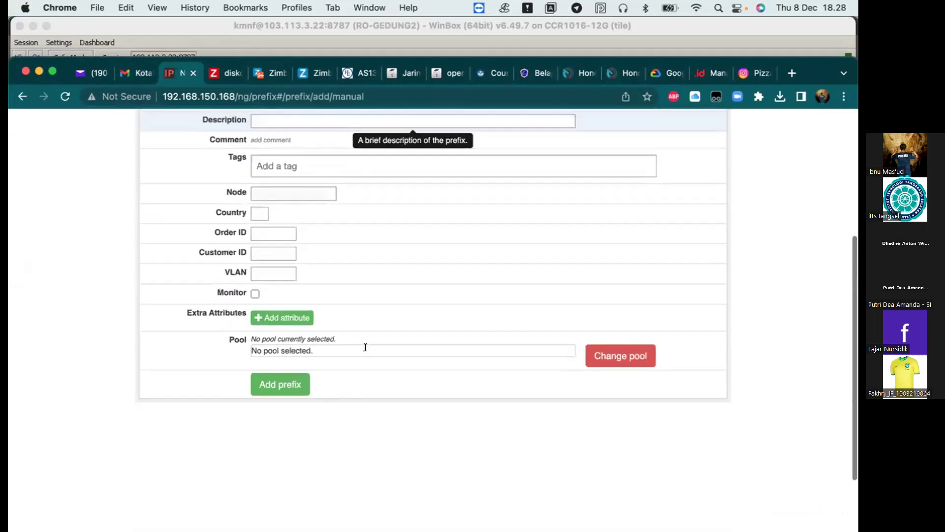
click(275, 370)
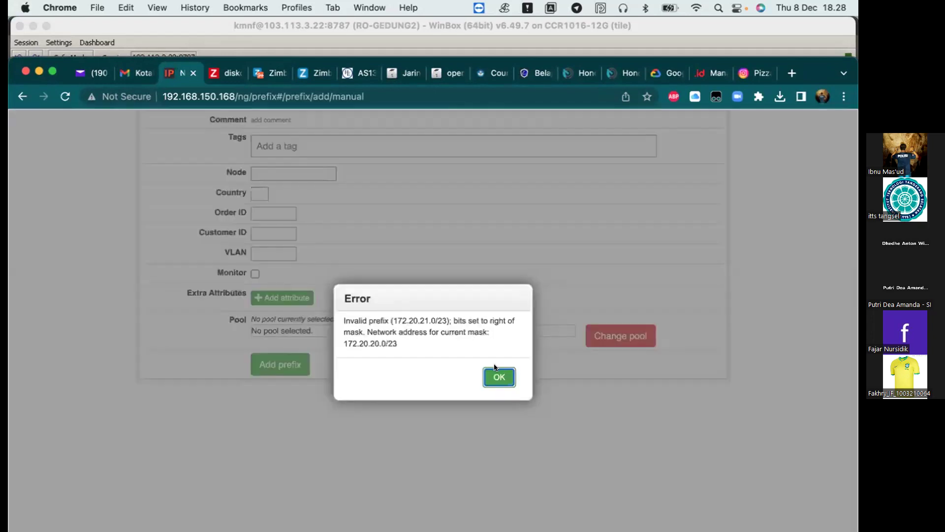
click(496, 376)
scroll(494, 378, up, 3)
scroll(492, 379, up, 3)
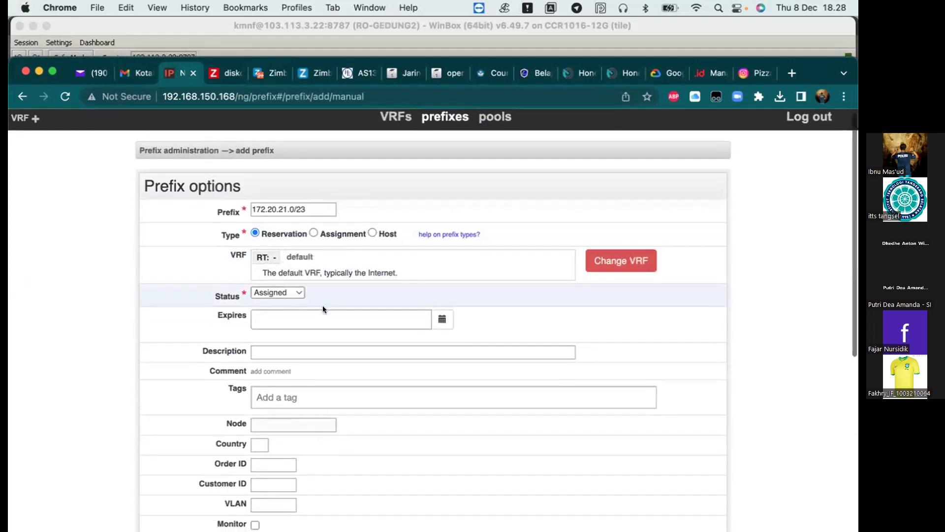
scroll(419, 220, down, 2)
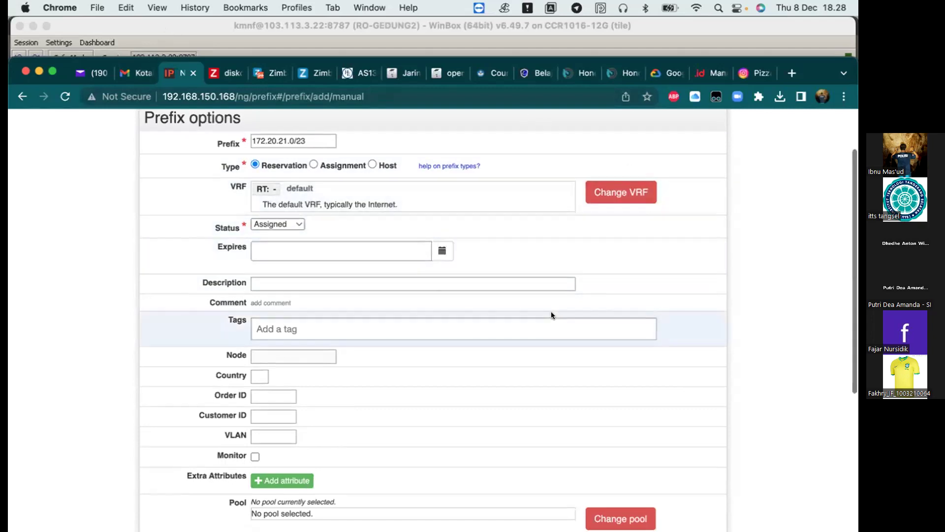
scroll(551, 311, down, 4)
click(286, 329)
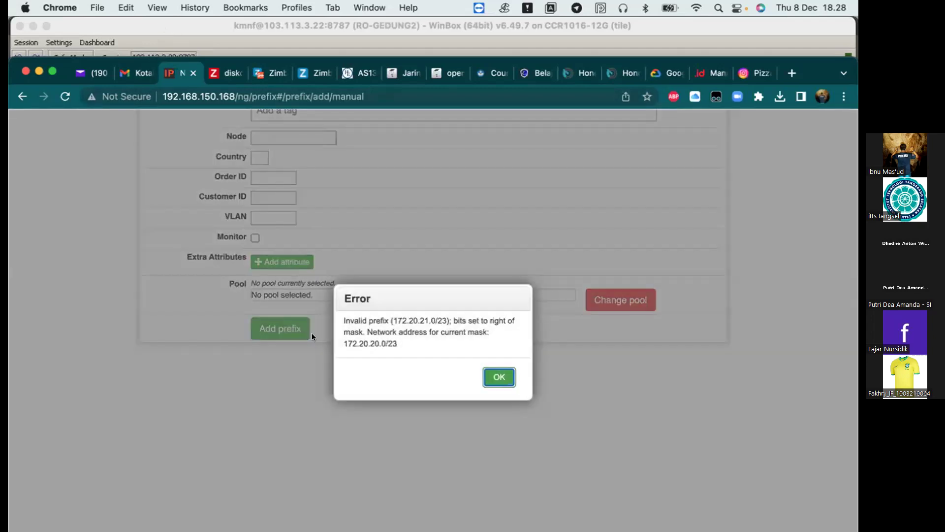
click(498, 377)
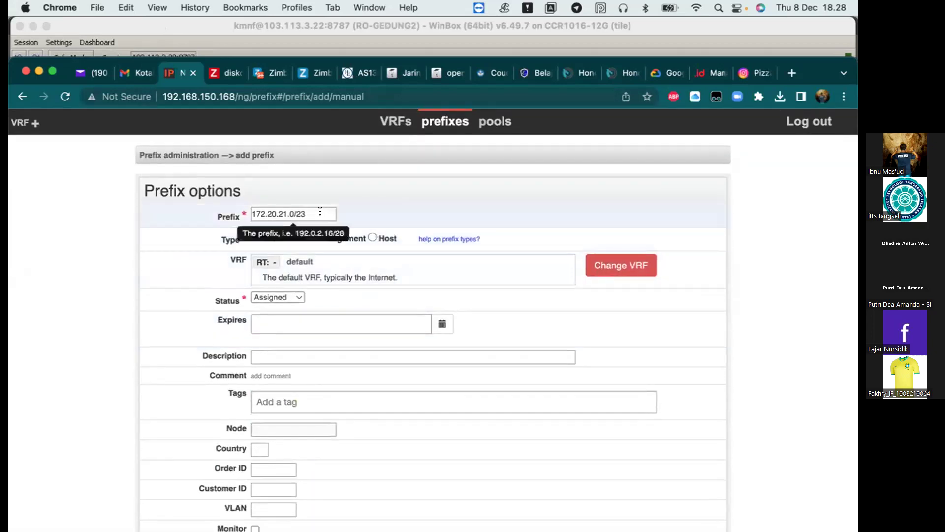
Step: Change the prefix to 172.20.21.1/23 and try to add it
click(295, 213)
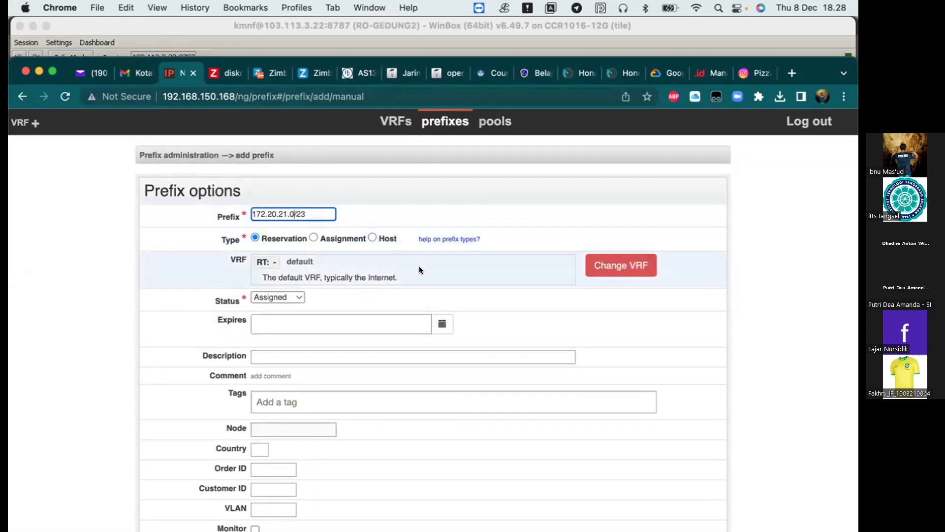
key(BackSpace)
text(1)
scroll(578, 314, down, 5)
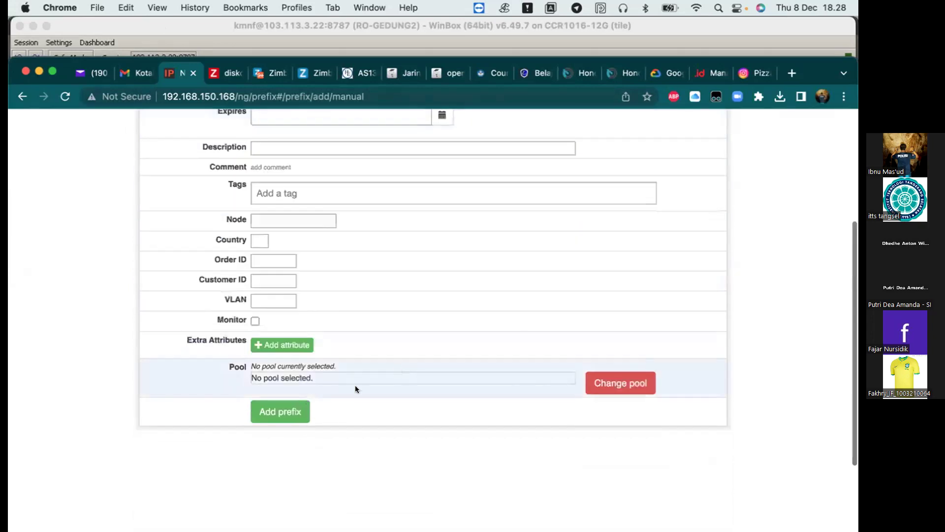
click(280, 411)
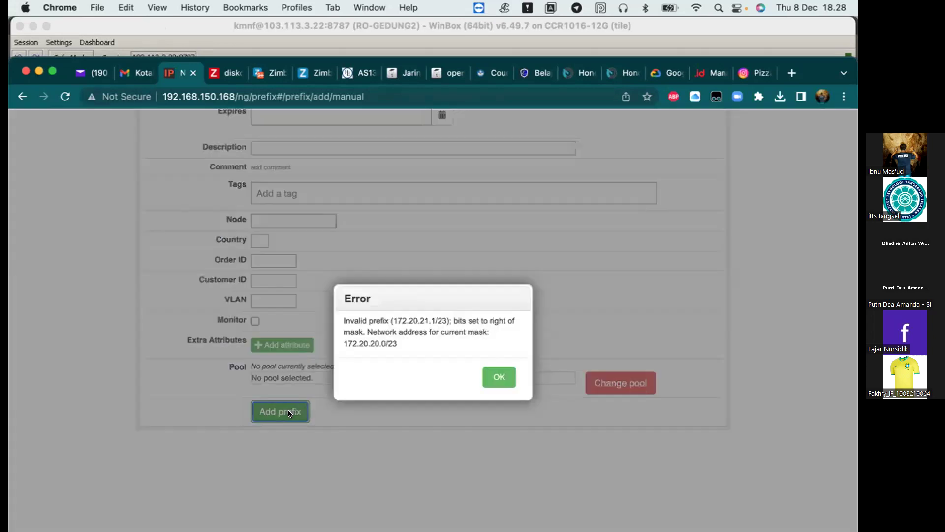
click(499, 377)
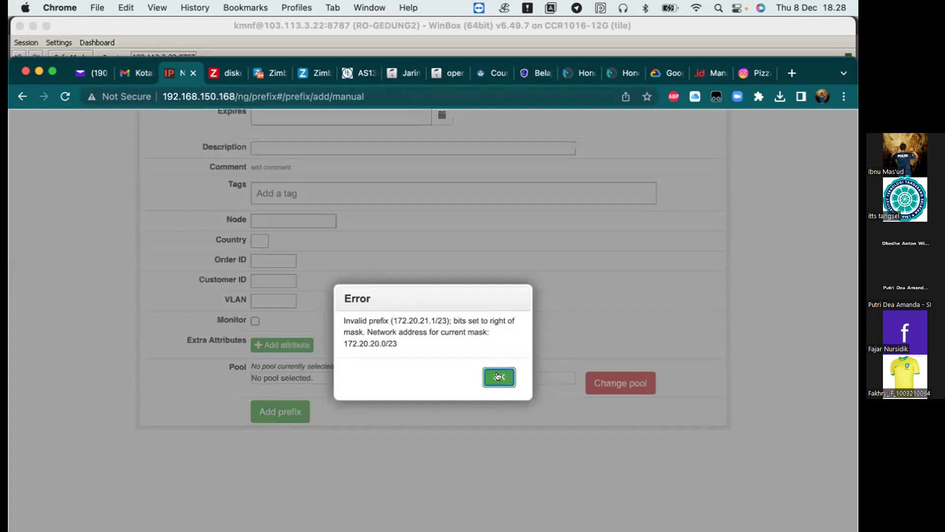
Step: Correct the prefix address to 172.20.20.0/23
scroll(497, 374, up, 5)
click(315, 216)
key(Left)
key(Left)
key(Left)
key(Left)
key(Left)
key(BackSpace)
text(0)
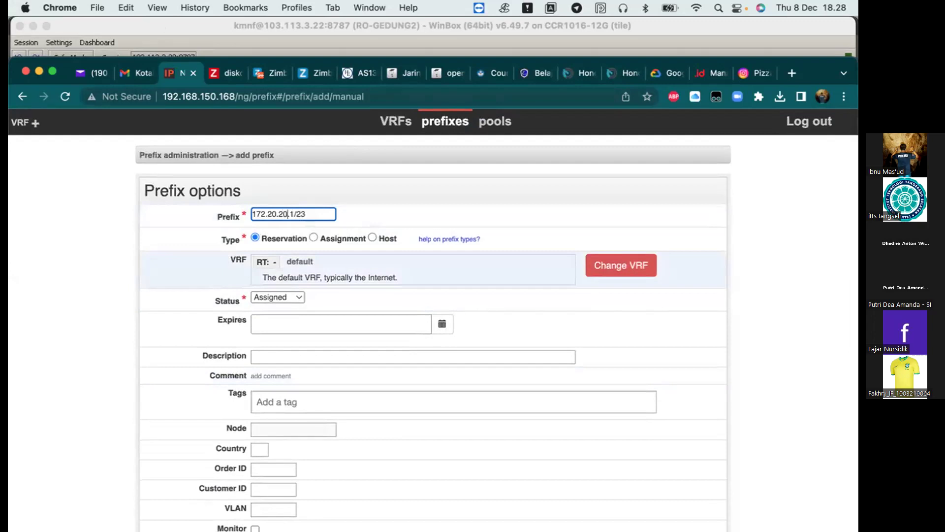
key(Right)
key(Right)
key(BackSpace)
text(0)
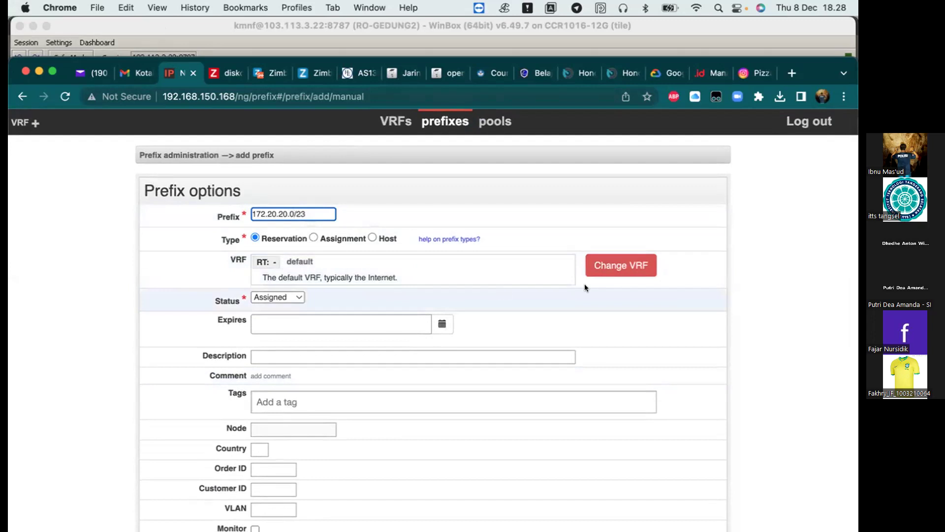
Step: Add the 172.20.20.0/23 prefix and go back to the prefix list
scroll(616, 271, down, 7)
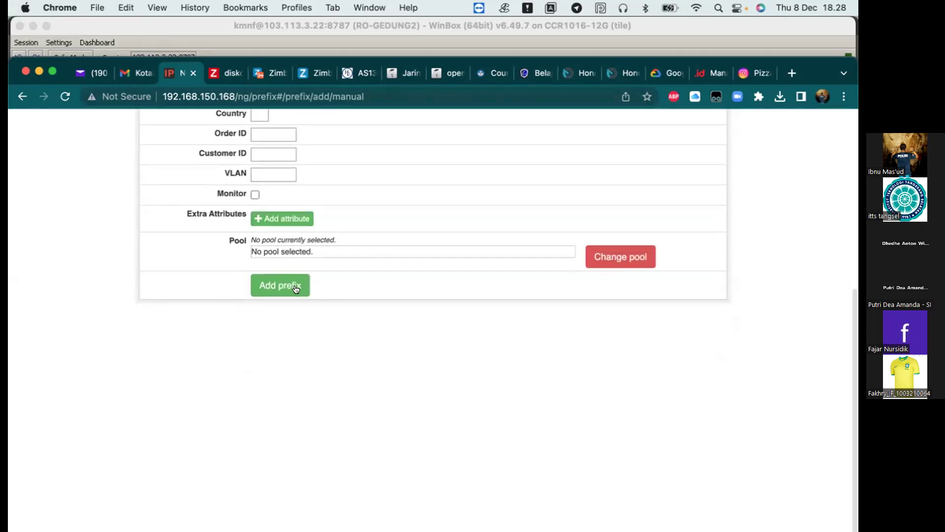
click(278, 285)
scroll(334, 209, up, 7)
click(444, 126)
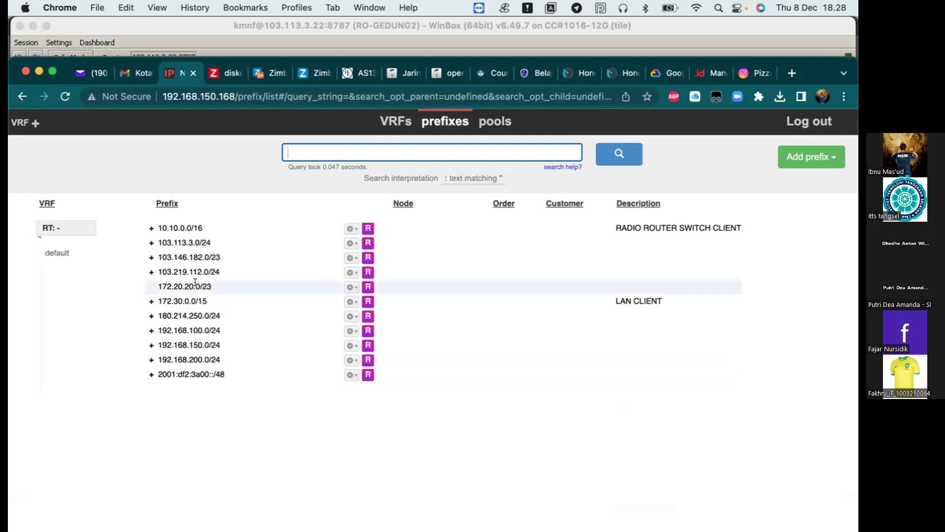
Step: Set up a new prefix allocated from 172.20.20.0/23 with type Reservation and prefix length 24
click(349, 286)
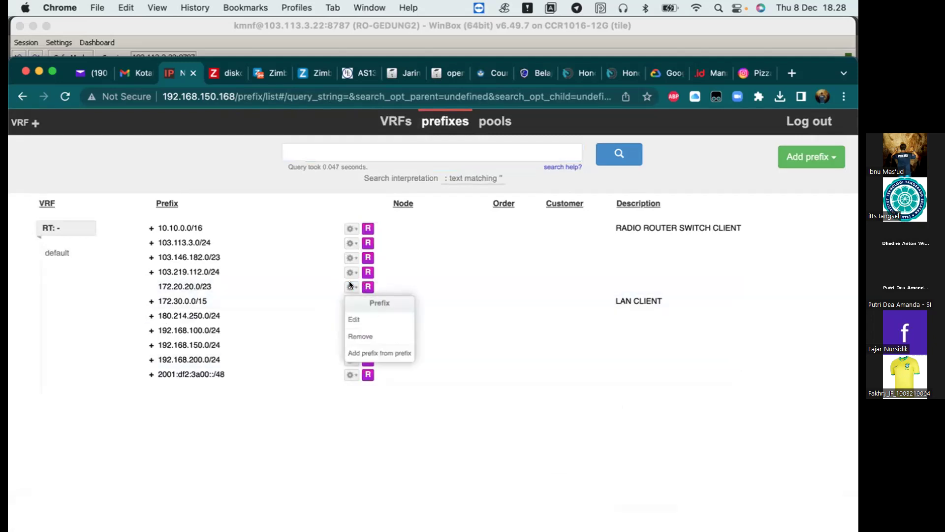
click(374, 350)
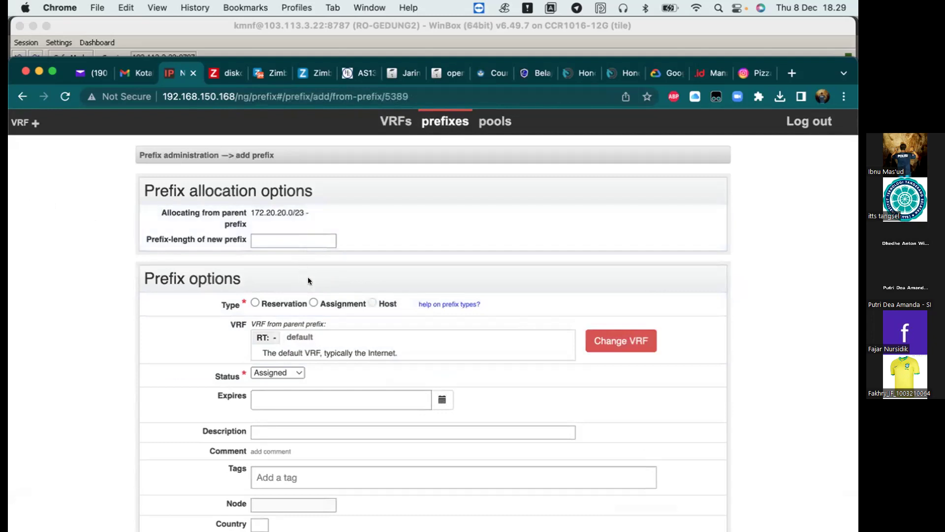
click(301, 242)
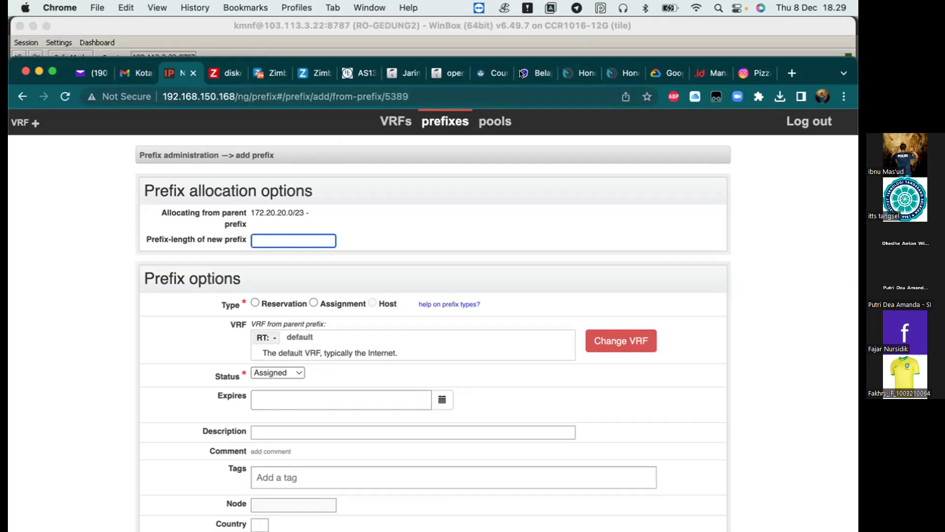
drag(803, 61, 803, 44)
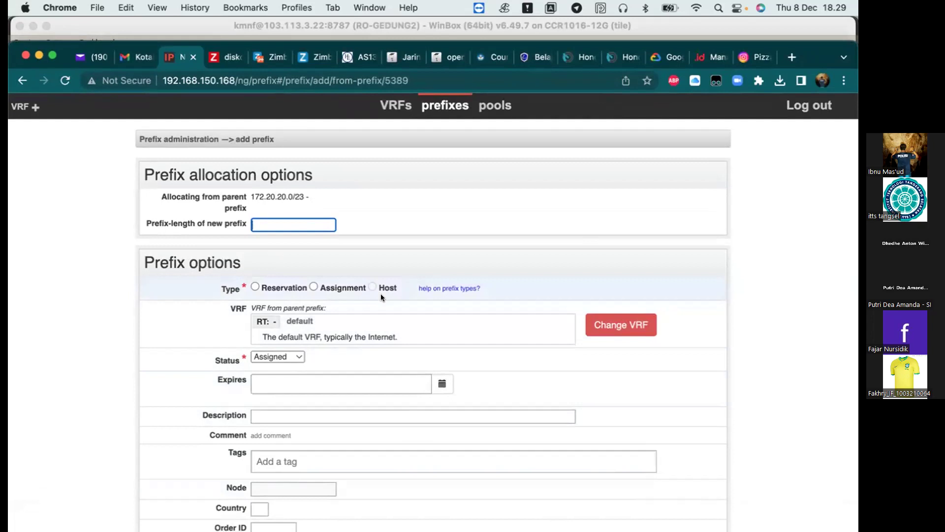
mouse_move(343, 291)
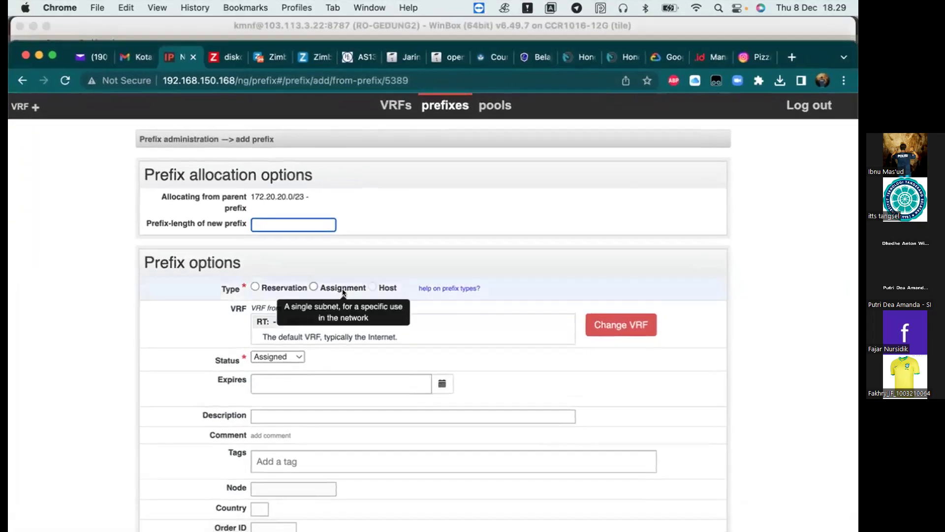
click(255, 287)
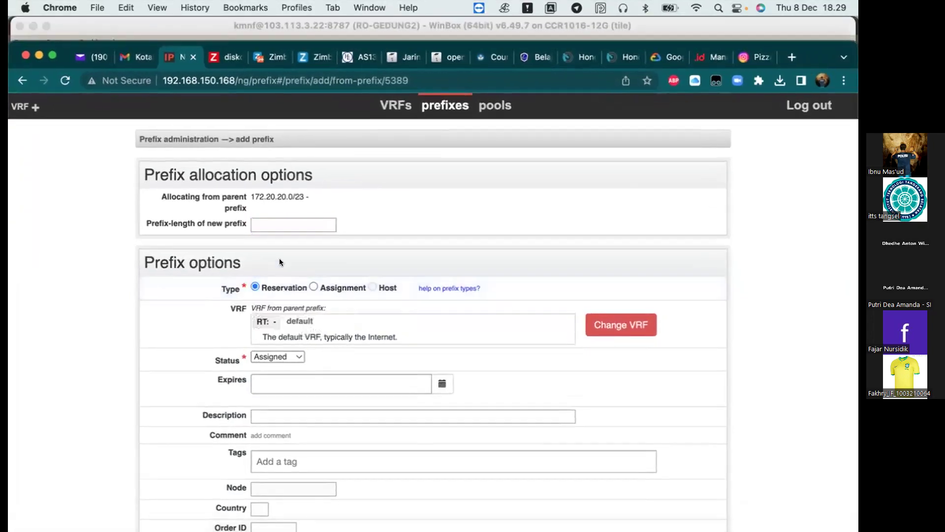
click(280, 223)
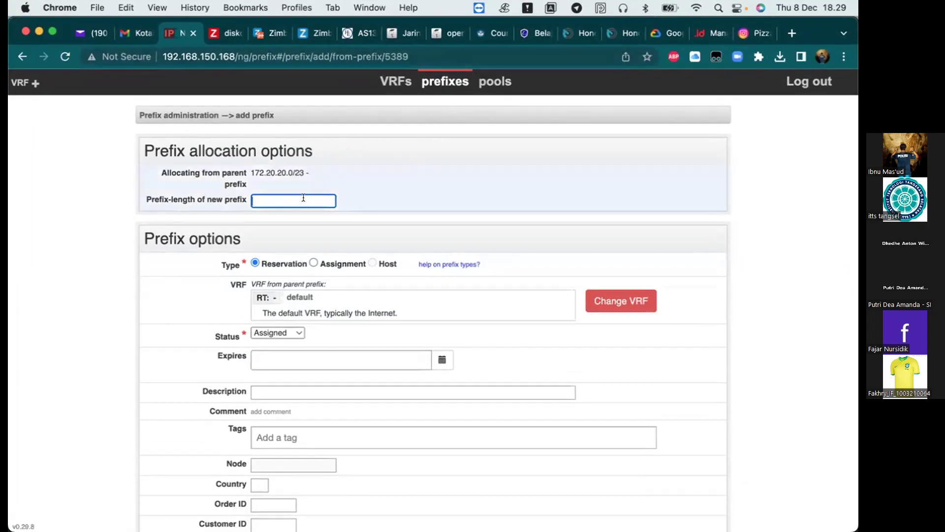
text(35)
text(24)
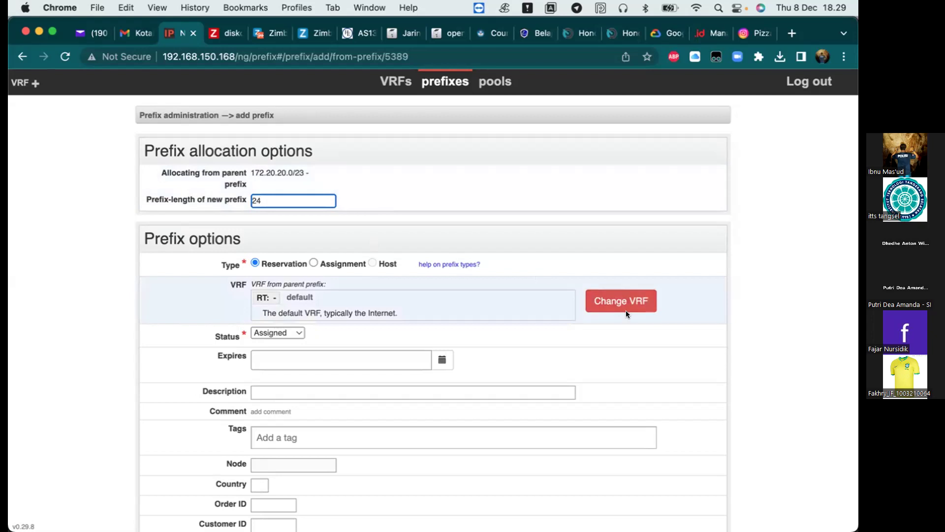
Step: Add the /24 reservation twice so that 172.20.20.0/24 and 172.20.21.0/24 are both allocated
scroll(625, 310, down, 10)
click(276, 177)
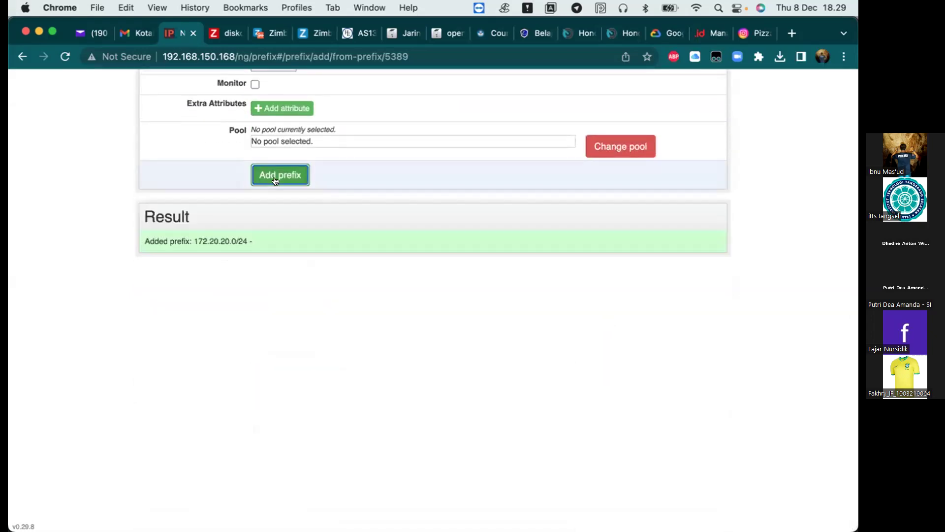
scroll(308, 209, up, 3)
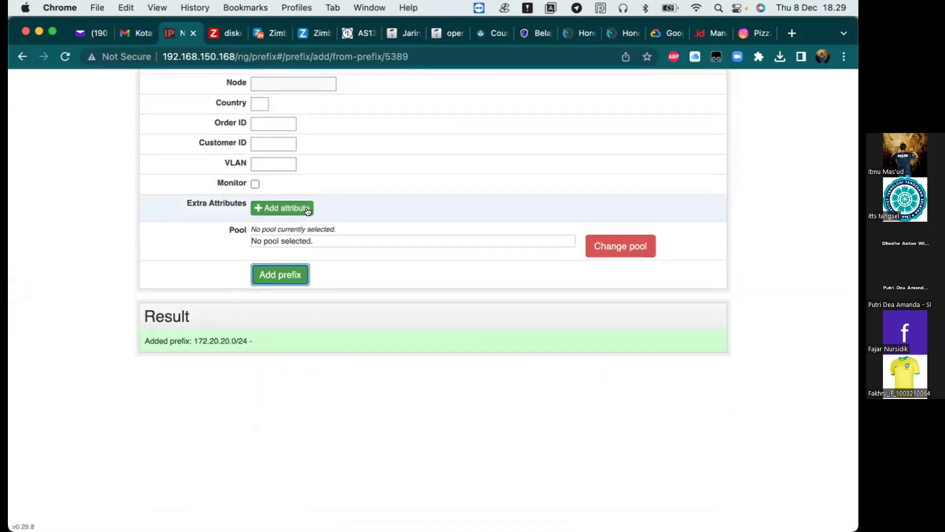
click(270, 274)
scroll(270, 274, up, 10)
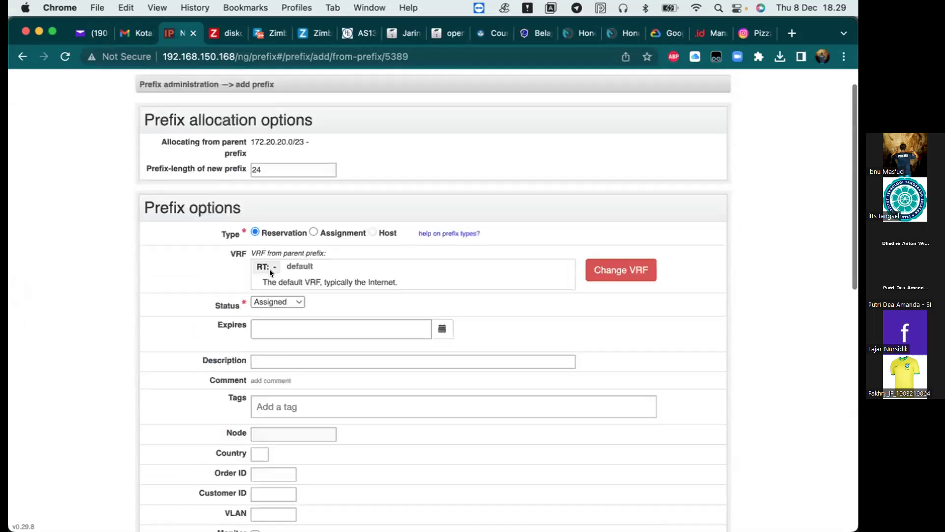
Step: Return to the prefix list and expand the 172.20.20.0/23 prefix
click(449, 89)
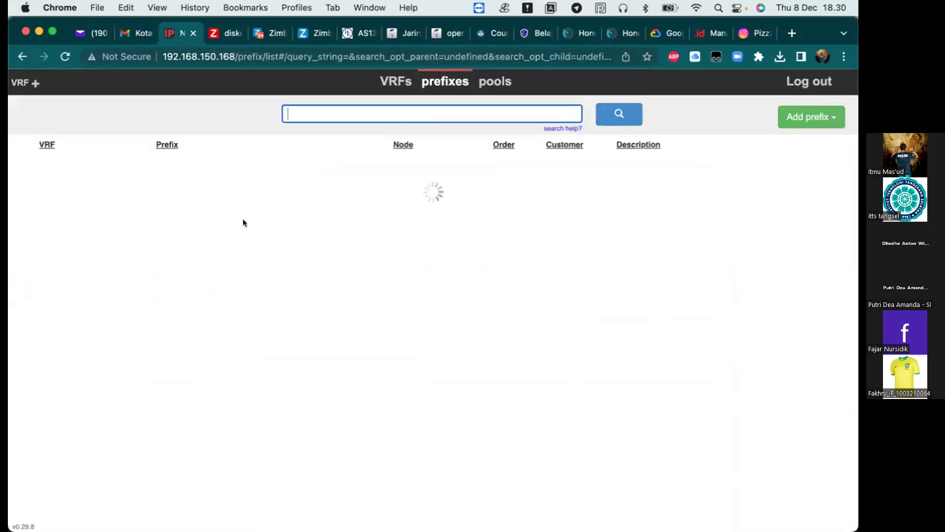
click(151, 247)
scroll(292, 255, down, 1)
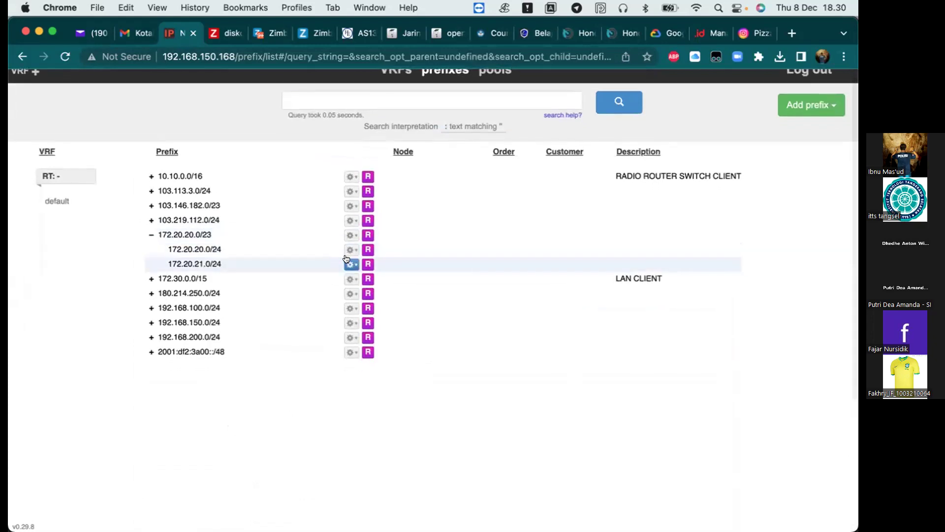
Step: Start a new prefix allocated from 172.20.21.0/24 with prefix length 30 and type Assignment
click(351, 264)
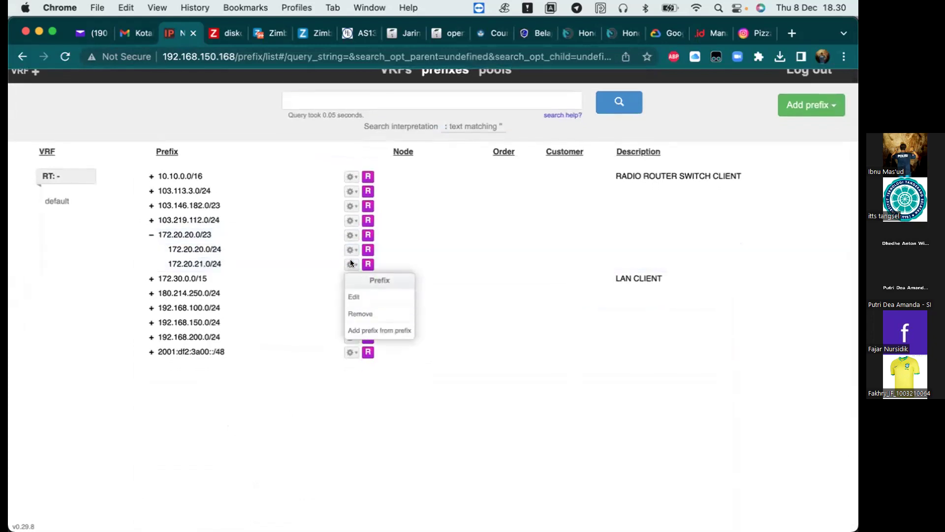
click(367, 328)
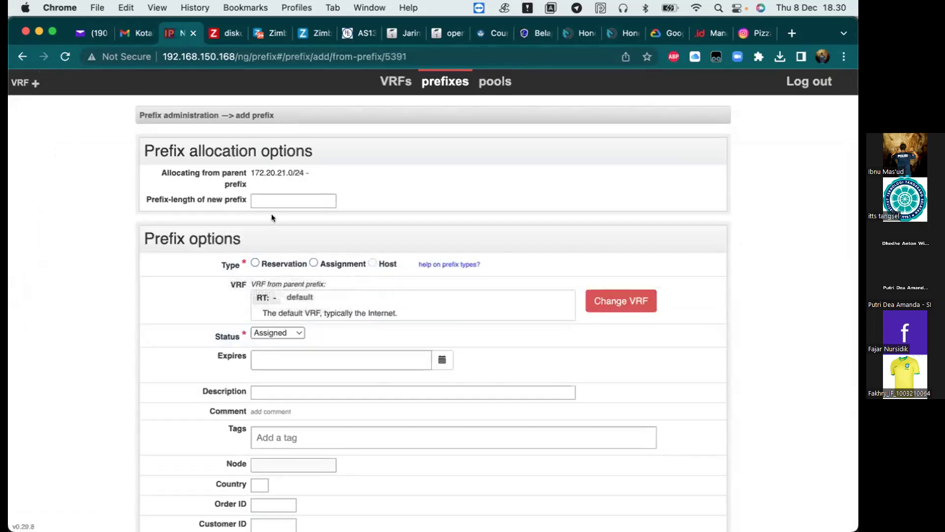
click(272, 201)
text(30)
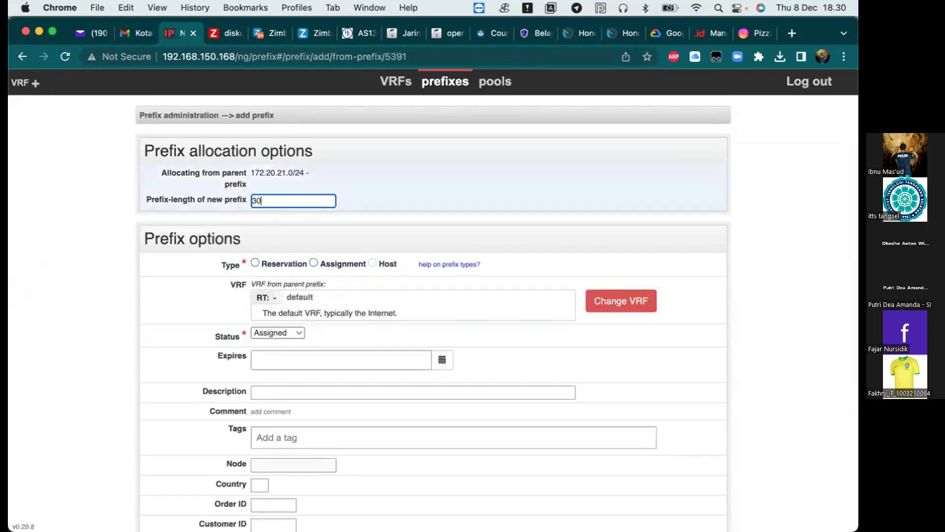
click(314, 263)
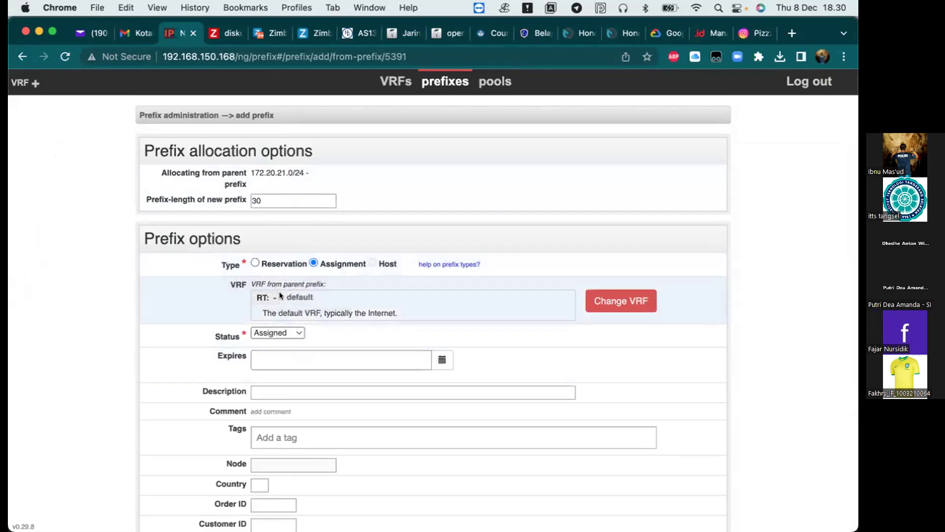
Step: Enter RO 1 TO RO 2 as the description of the new /30 prefix
click(289, 390)
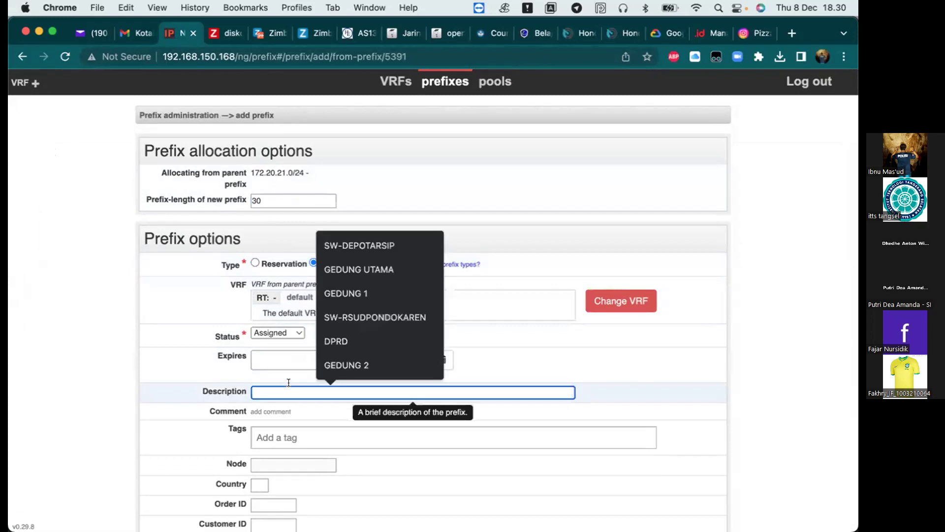
text(RO)
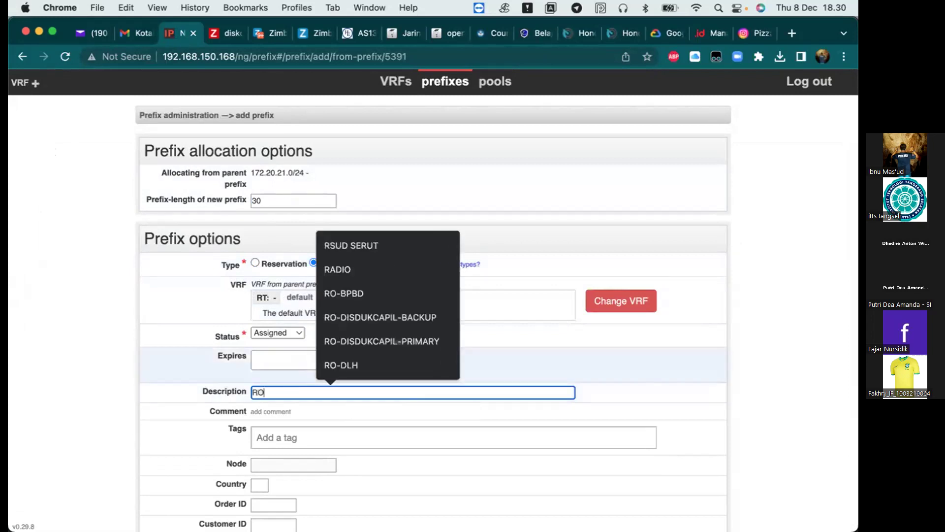
text(1)
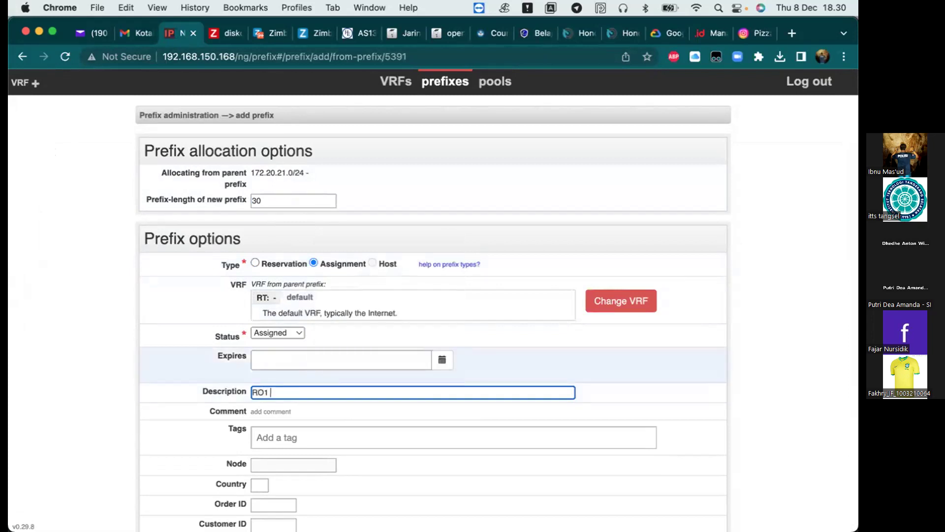
key(BackSpace)
key(BackSpace)
text(1 to PR)
text(TO RO)
text( 2)
Step: Add the RO 1 TO RO 2 prefix and expand 172.20.20.0/23 and 172.20.21.0/24 in the prefix list
scroll(344, 313, down, 5)
click(295, 407)
scroll(334, 312, up, 5)
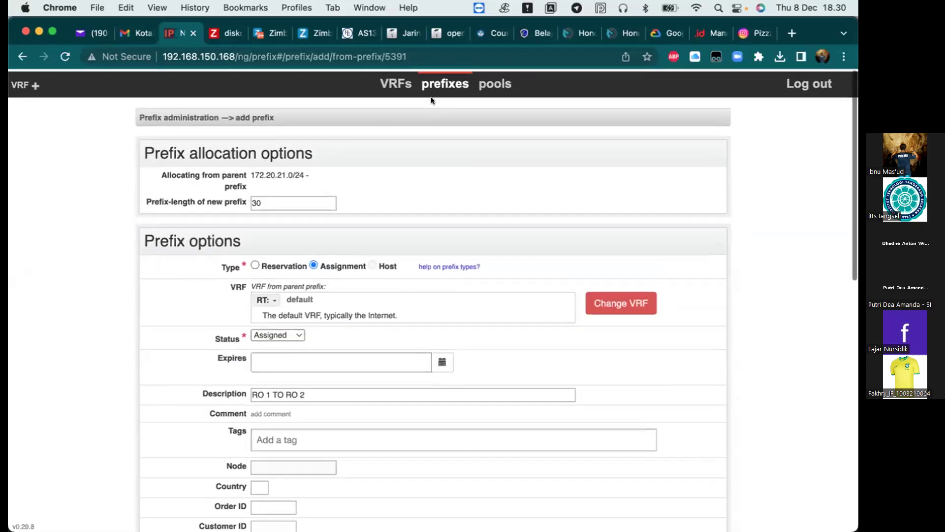
click(438, 85)
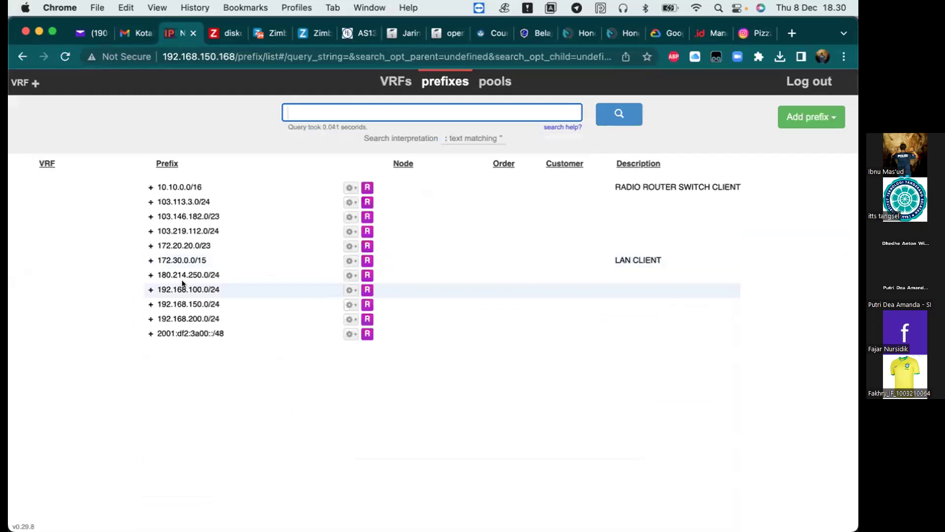
click(151, 246)
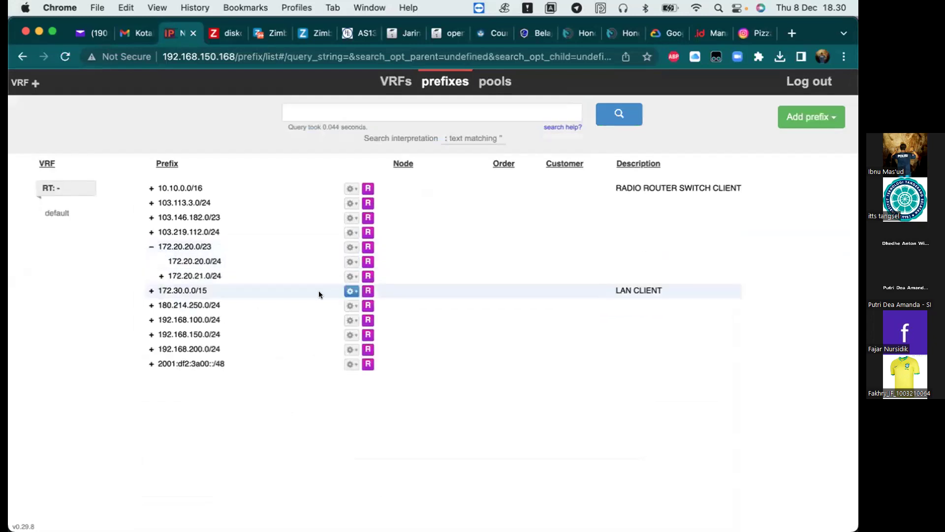
click(160, 276)
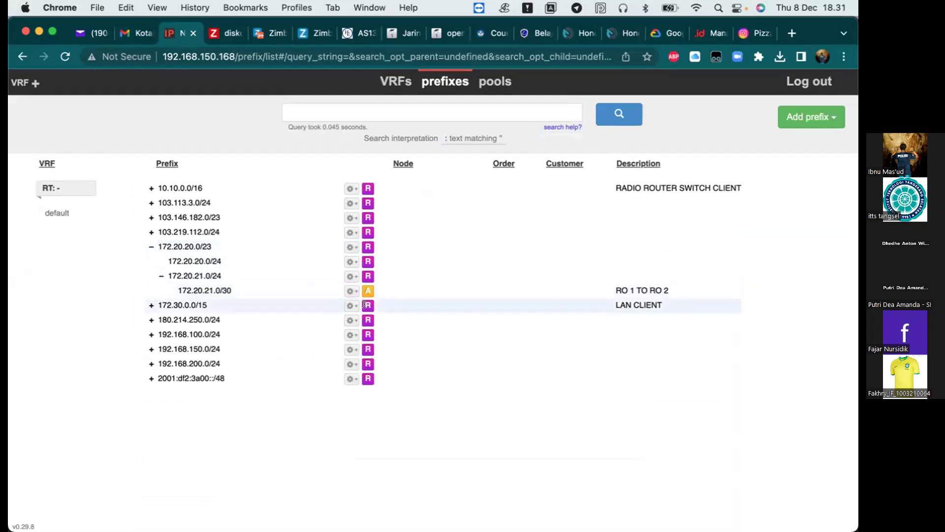
click(350, 277)
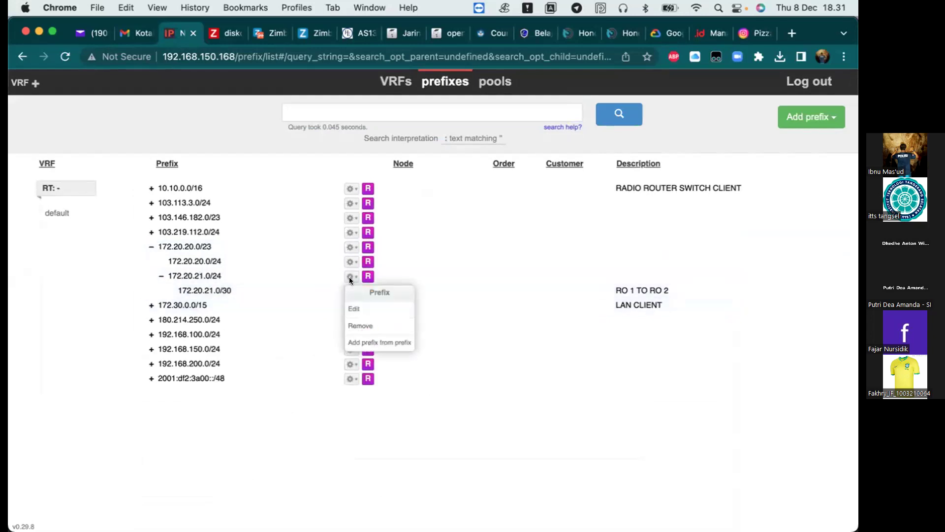
click(368, 340)
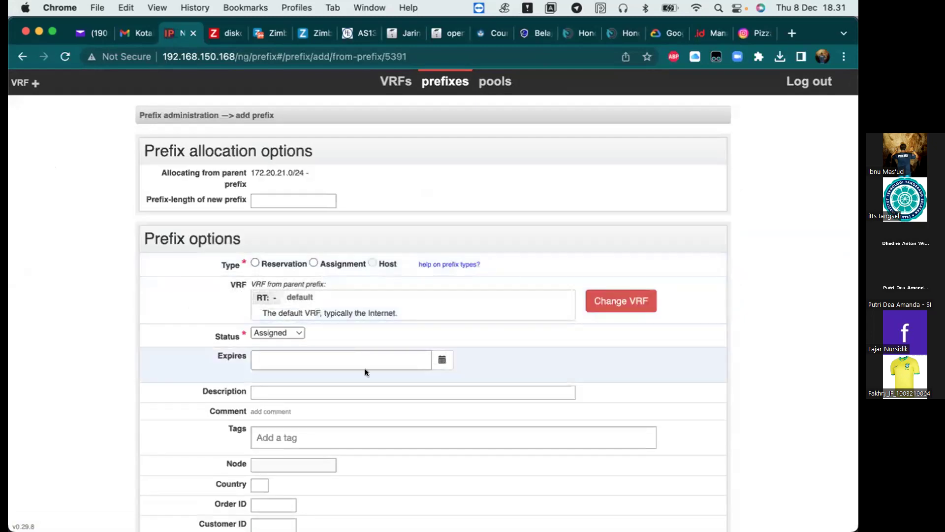
click(444, 83)
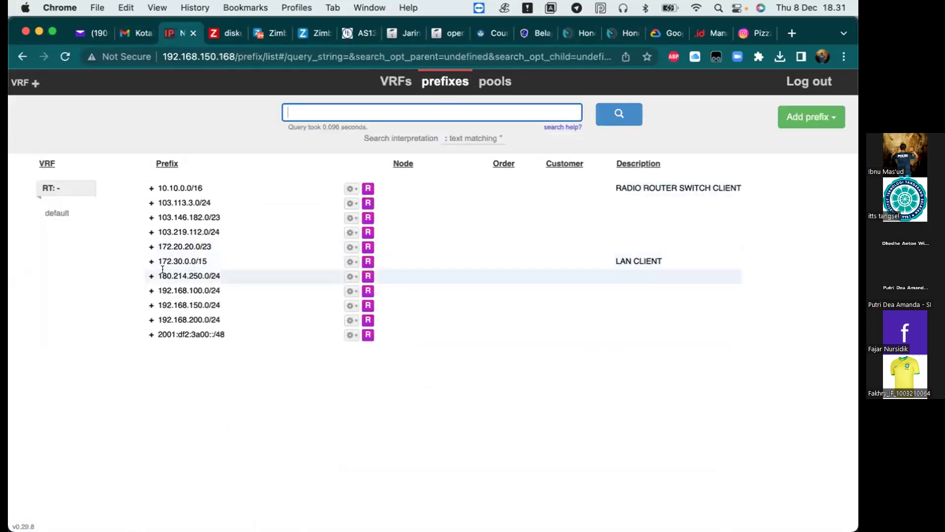
click(147, 247)
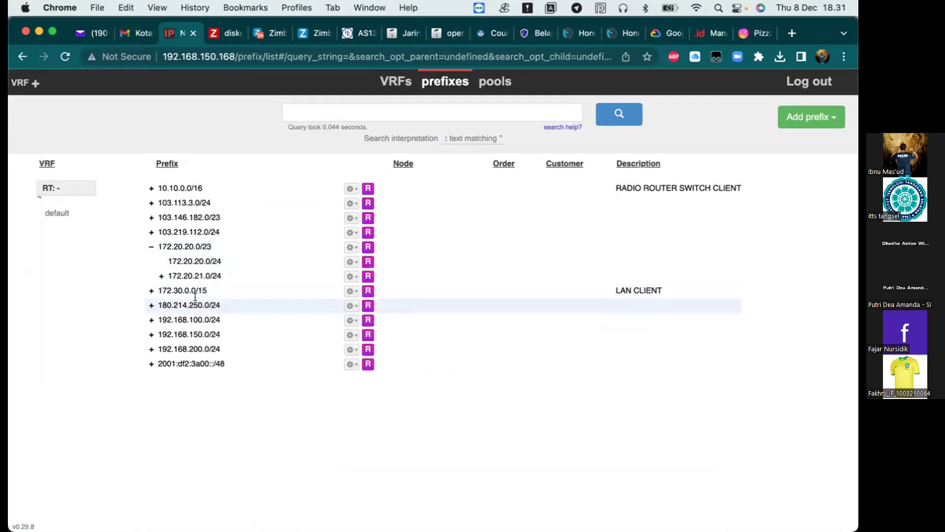
click(158, 277)
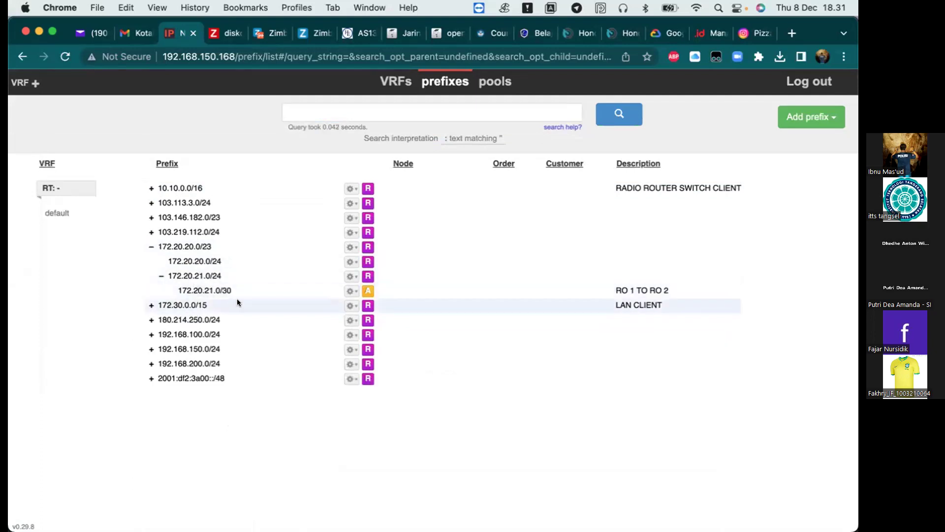
Step: Set up another prefix from 172.20.21.0/24 with length 30, type Assignment and description RO 2 TO RO 3
click(351, 277)
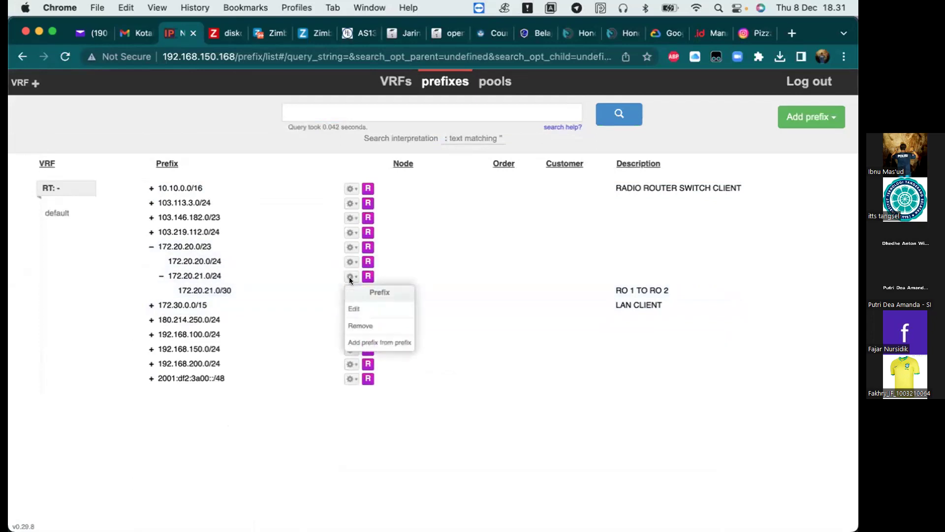
click(359, 342)
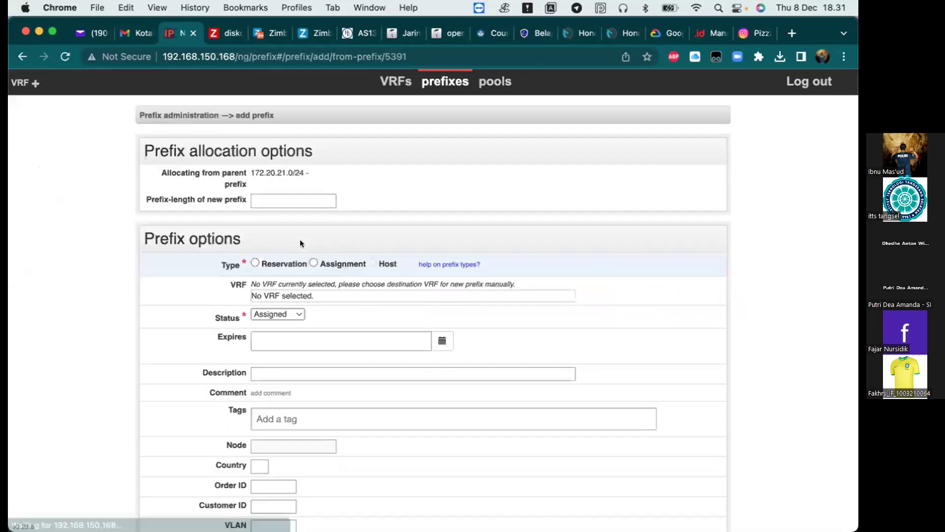
click(286, 201)
text(30)
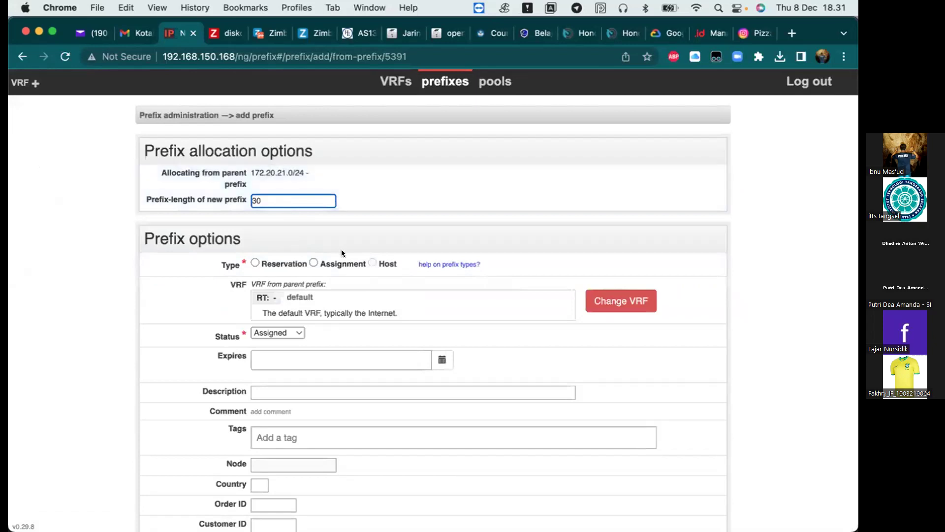
click(316, 262)
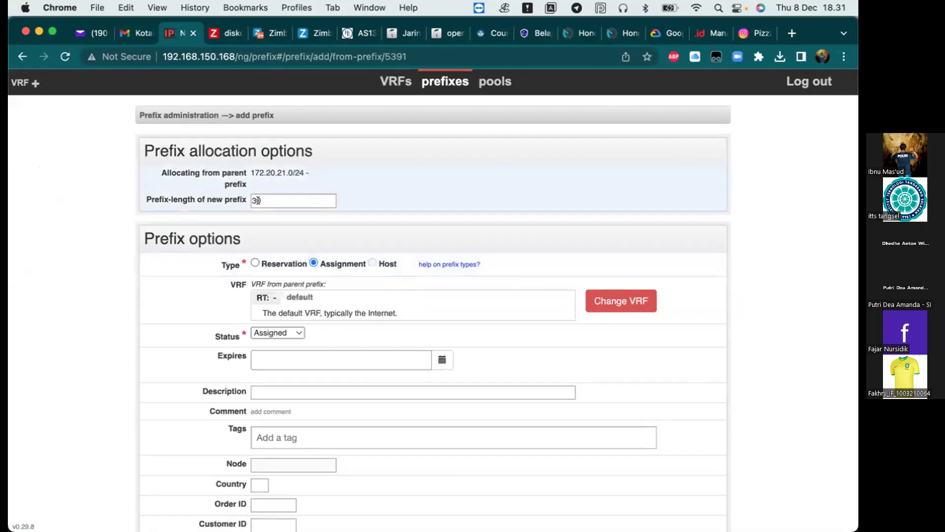
click(261, 391)
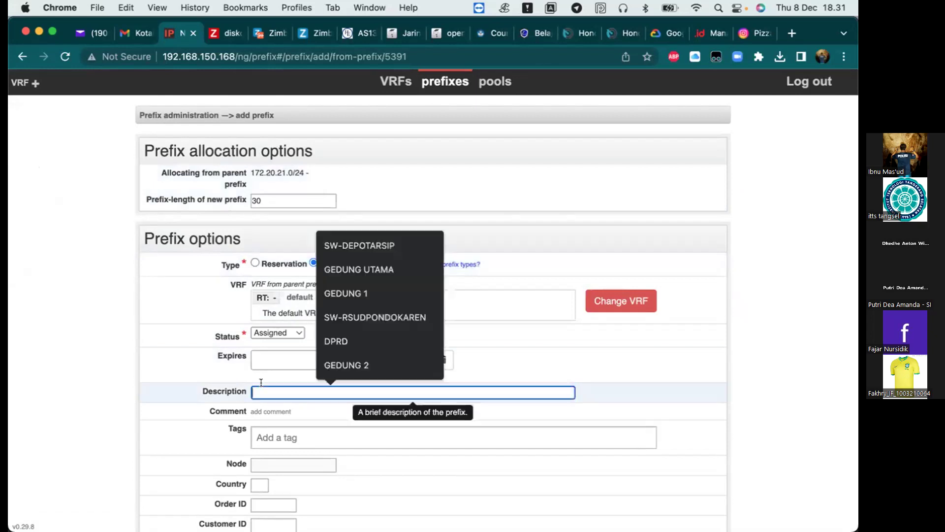
text(RO 2 TO RO 3)
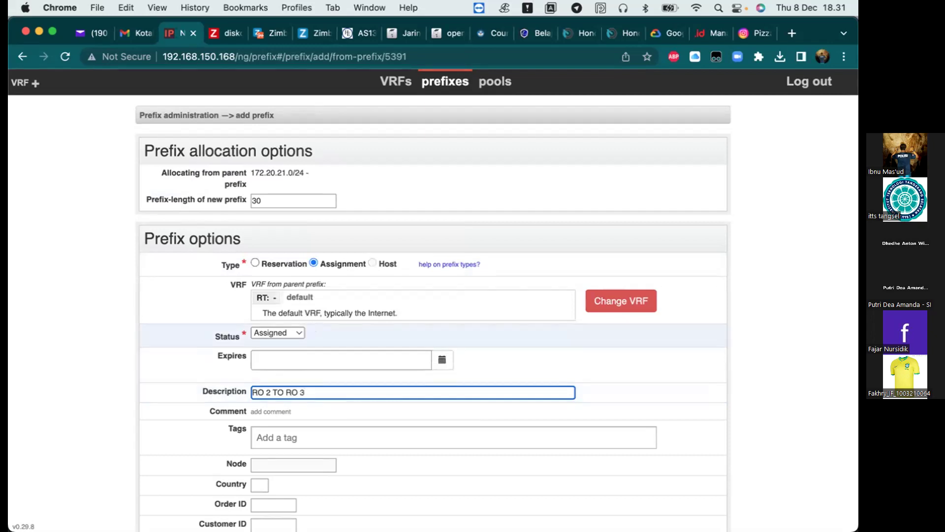
Step: Add the RO 2 TO RO 3 prefix and expand 172.20.20.0/23 and 172.20.21.0/24 in the prefix list
scroll(355, 146, down, 4)
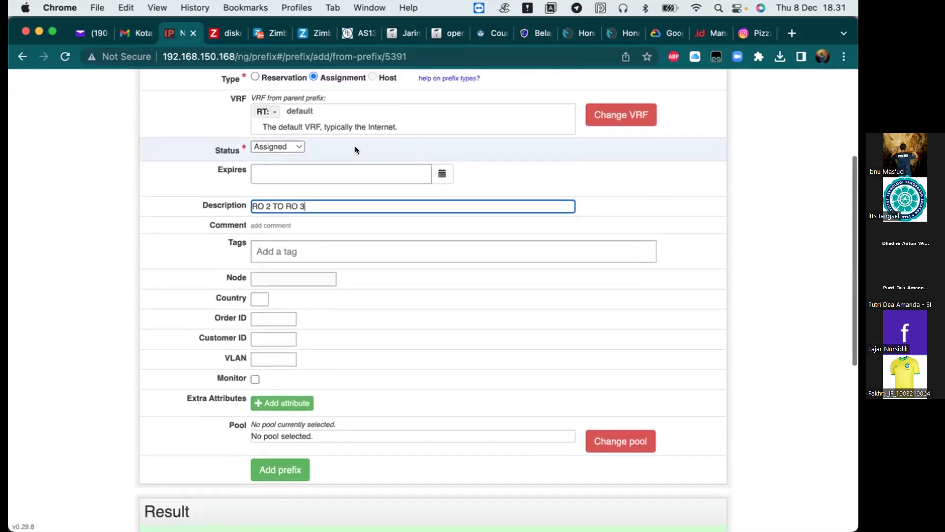
scroll(355, 145, up, 4)
click(436, 80)
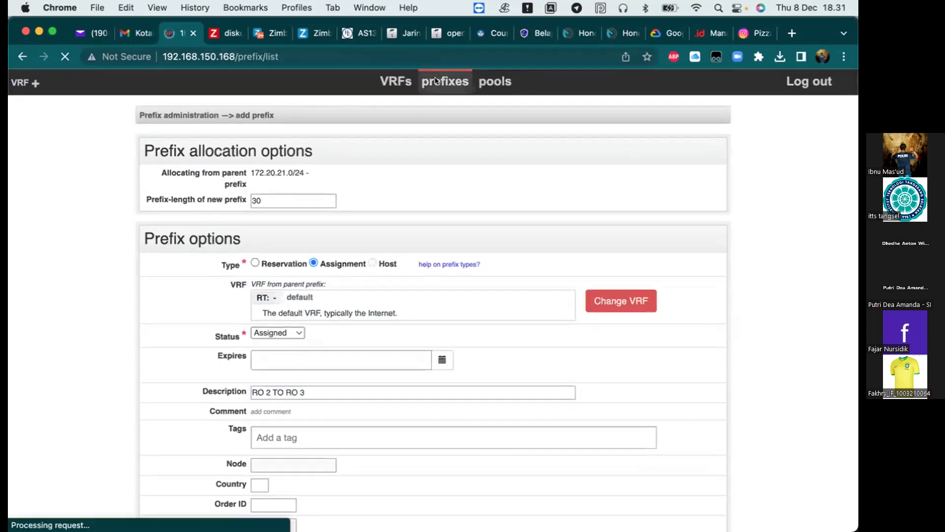
click(149, 246)
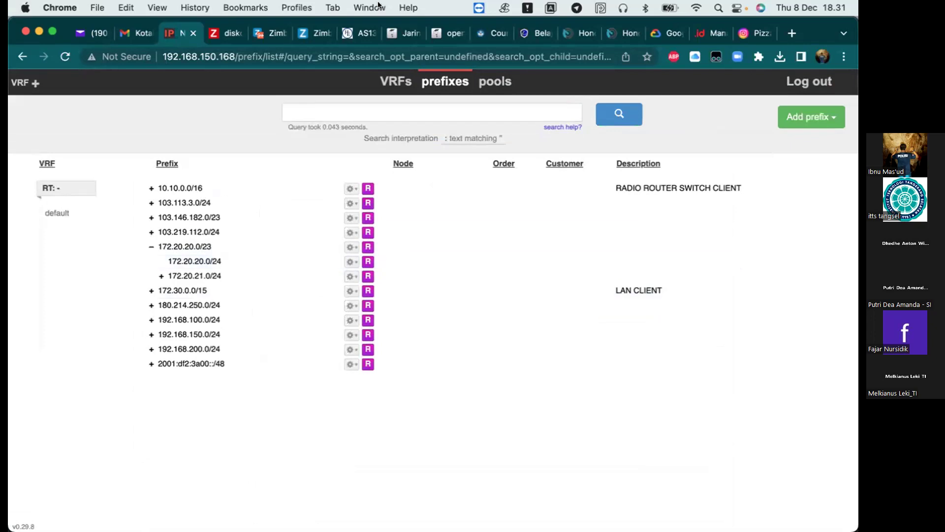
click(161, 275)
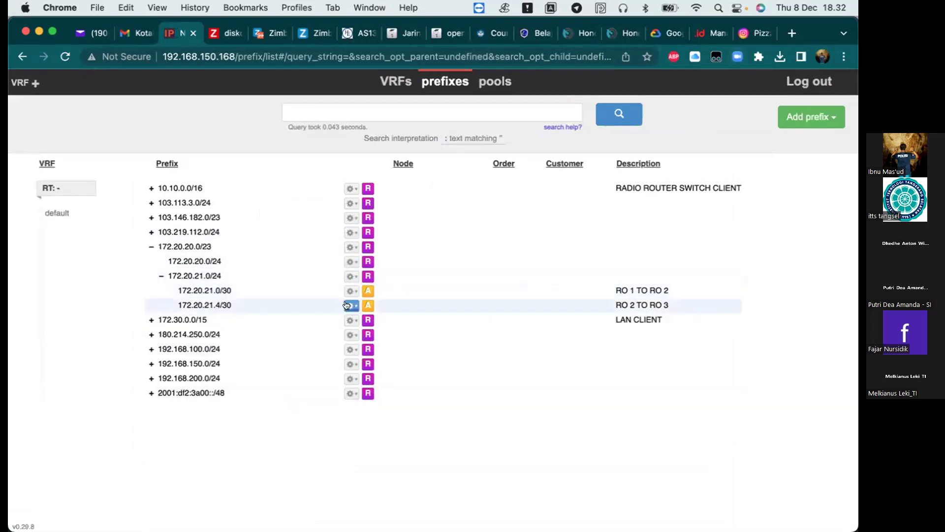
Step: Set up a third prefix from 172.20.21.0/24 with type Assignment, length 30 and description RO 3 TO RO 4
click(352, 275)
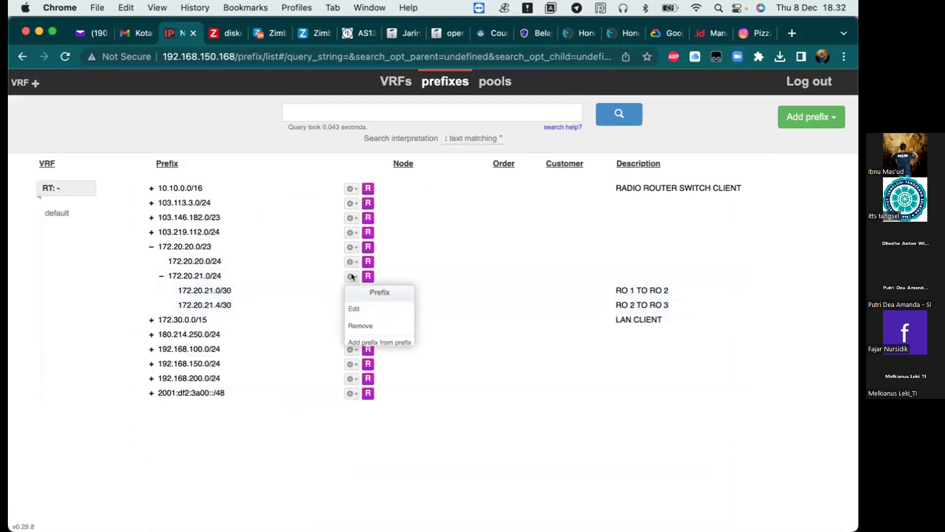
click(377, 341)
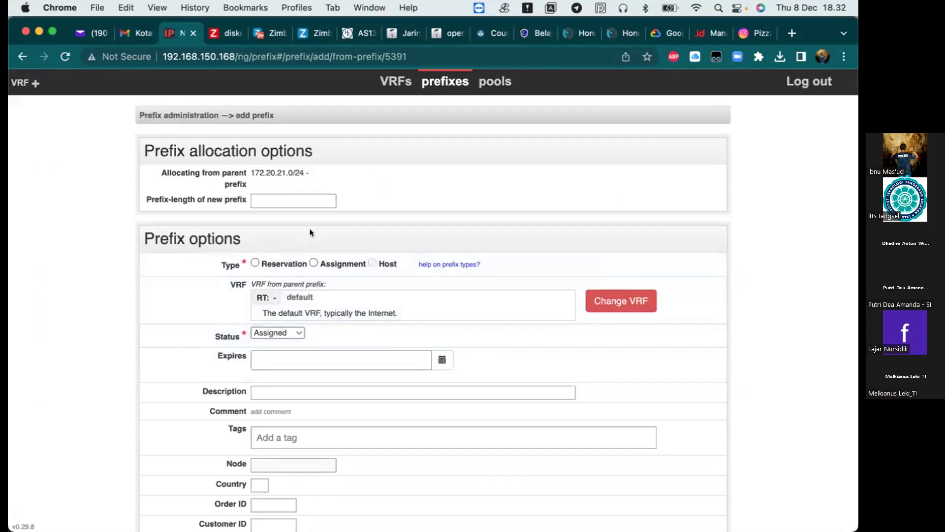
click(314, 263)
click(282, 206)
text(300)
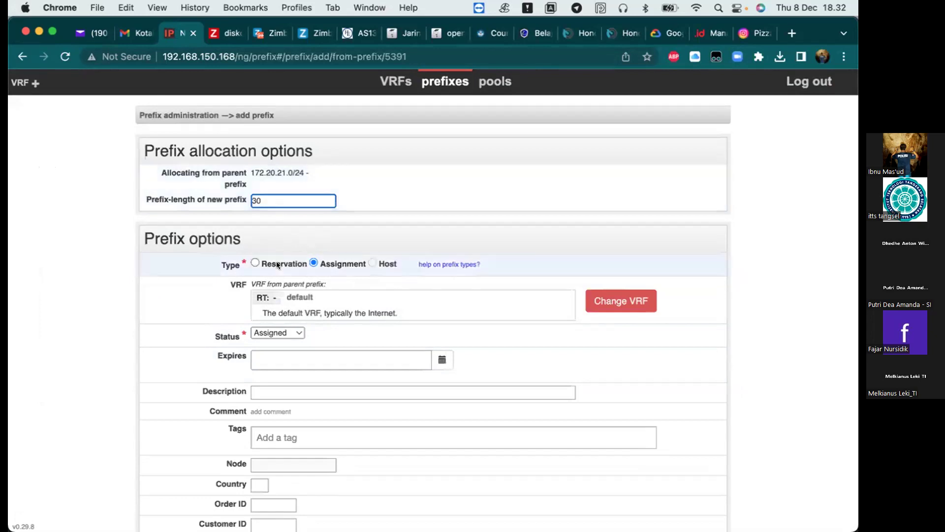
click(270, 393)
text(RO)
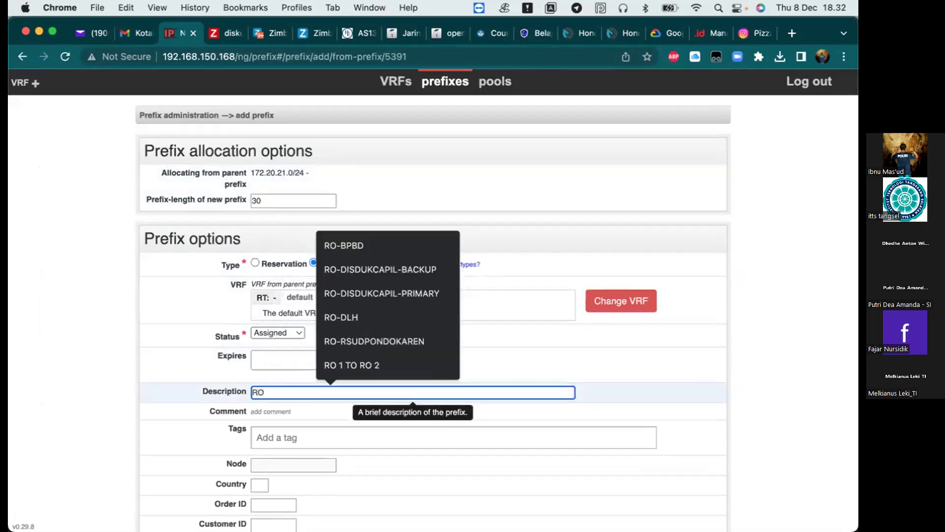
text( 3)
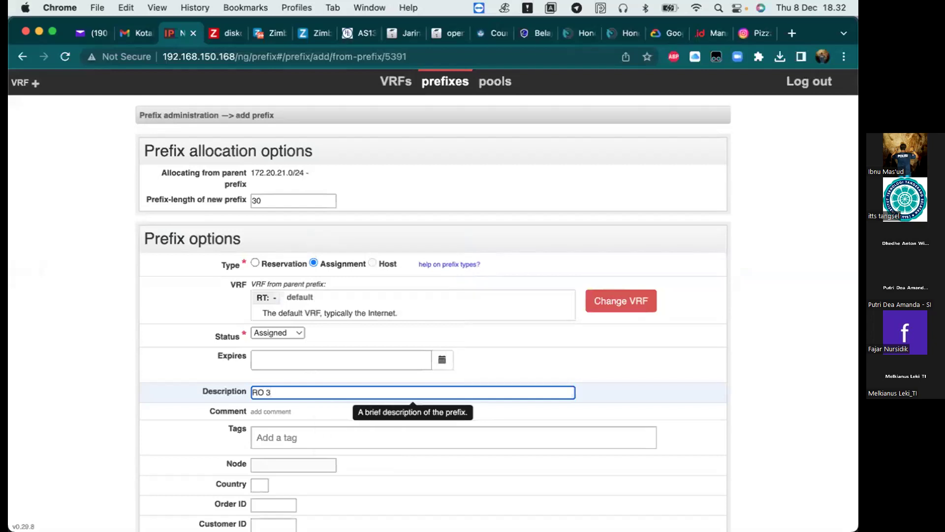
text( TO RO 4)
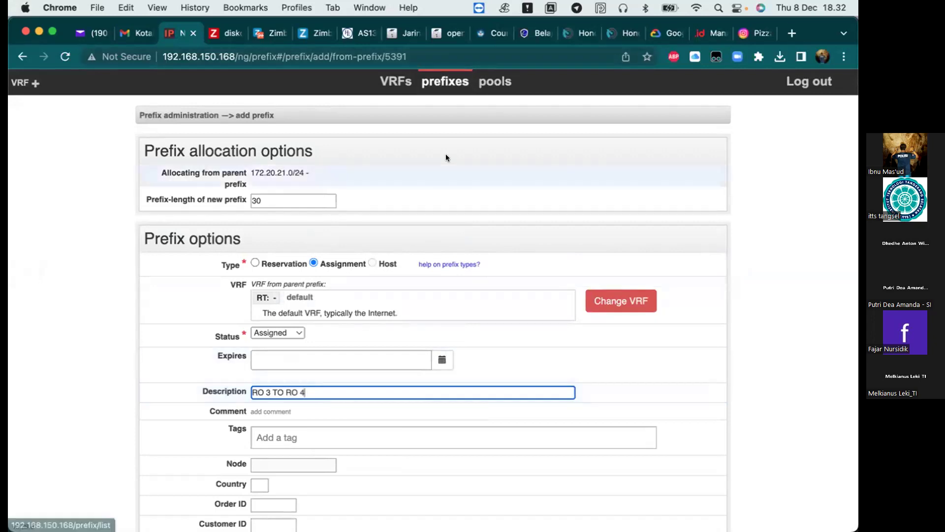
Step: Add the RO 3 TO RO 4 prefix and return to the prefix list
scroll(458, 276, down, 5)
scroll(469, 279, up, 6)
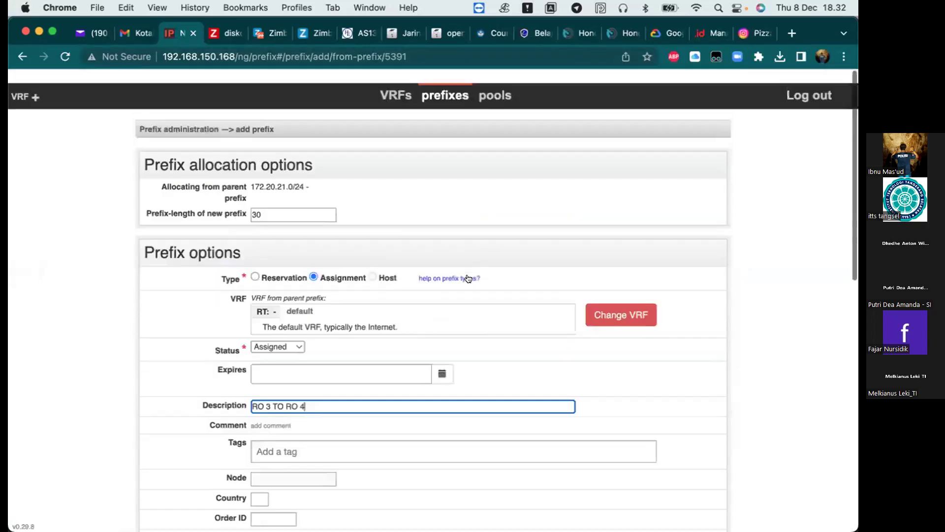
click(446, 81)
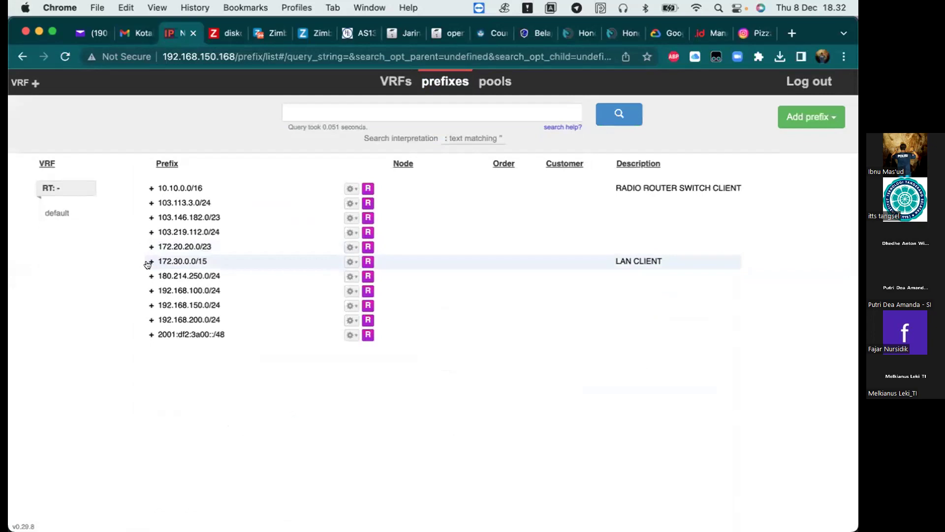
click(150, 261)
click(148, 262)
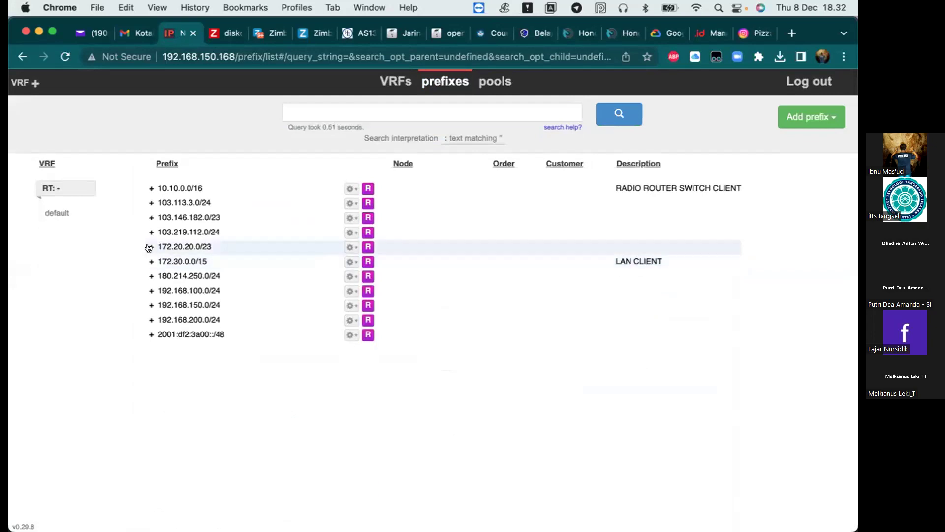
Step: Set up a fourth prefix from 172.20.21.0/24 with type Assignment, length 30 and description RO 4 TO RO 1
click(151, 247)
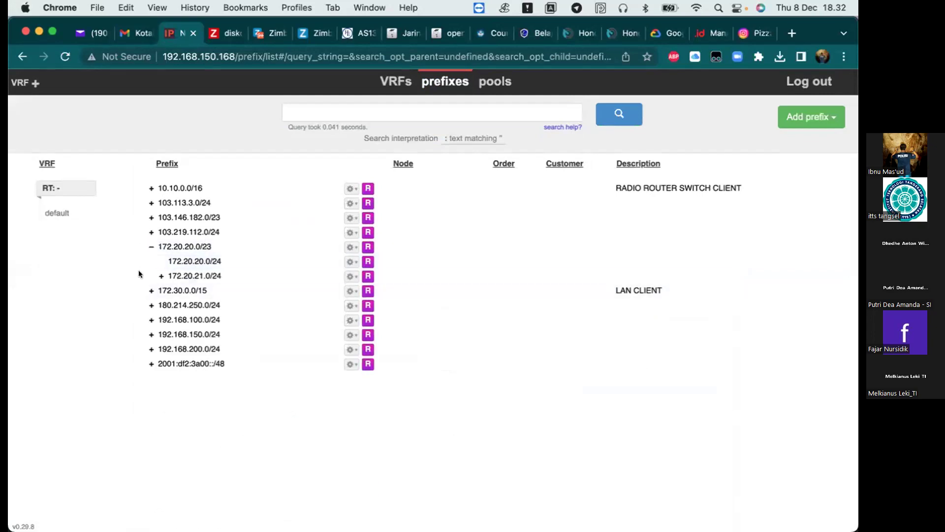
click(161, 275)
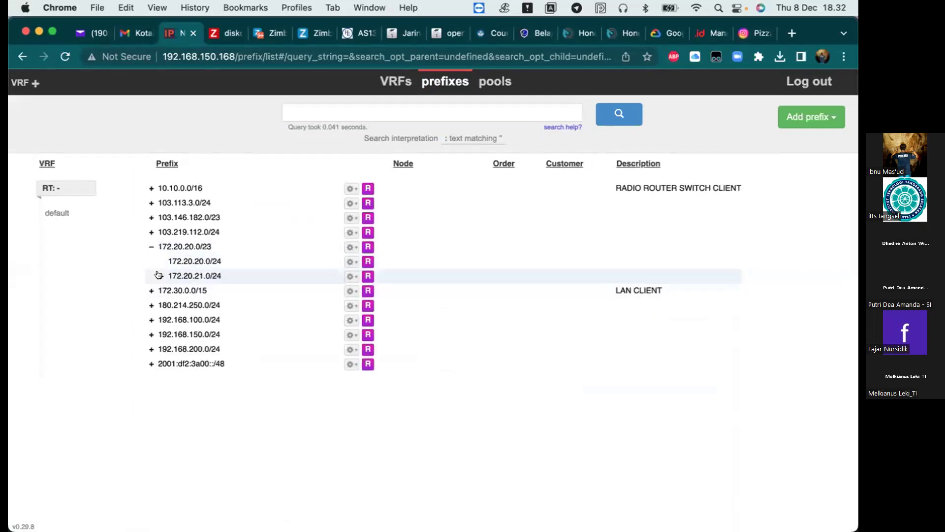
click(352, 272)
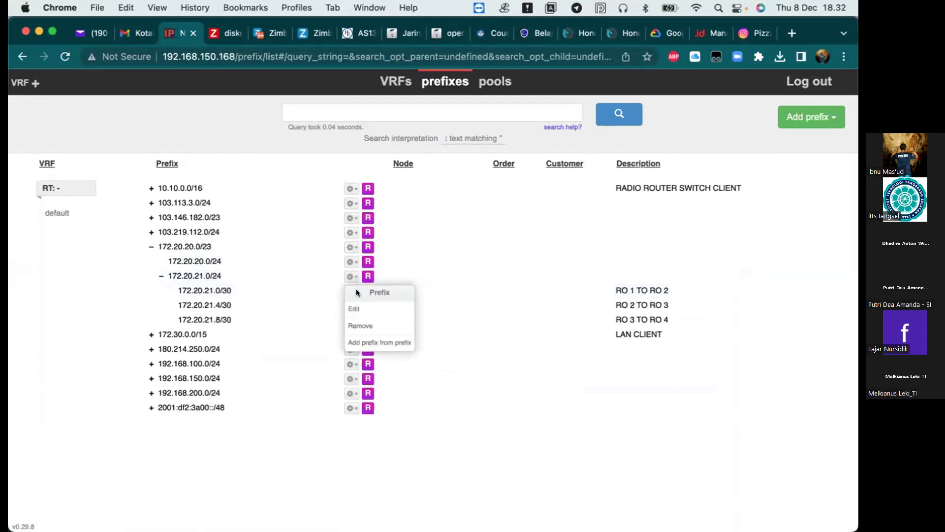
click(360, 341)
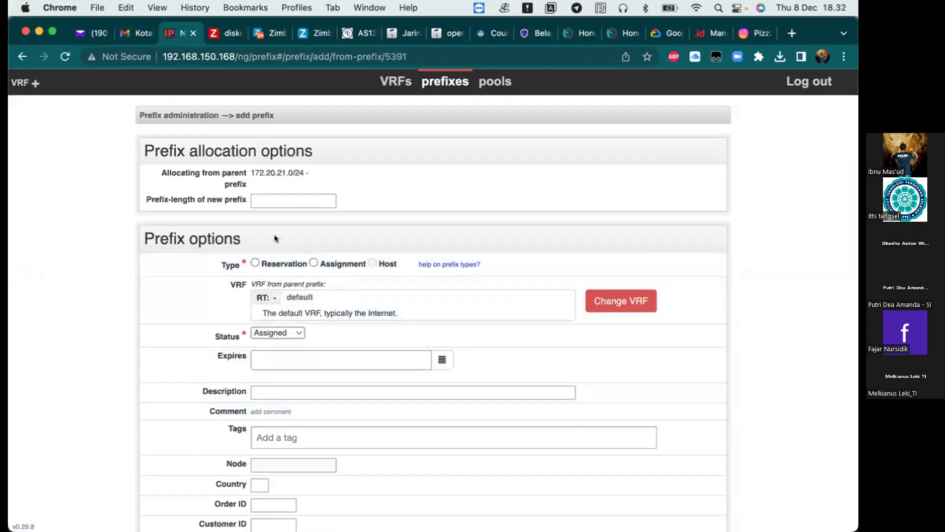
click(265, 200)
click(313, 263)
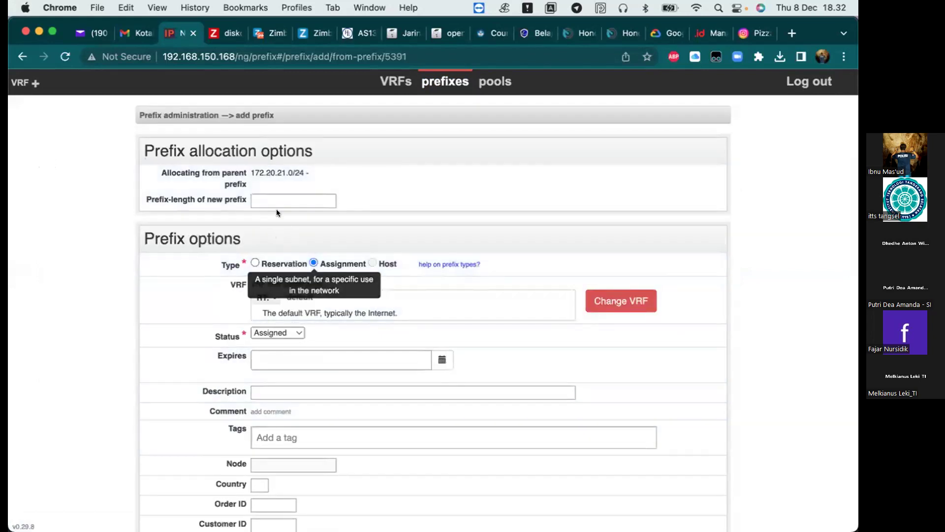
click(272, 200)
text(30)
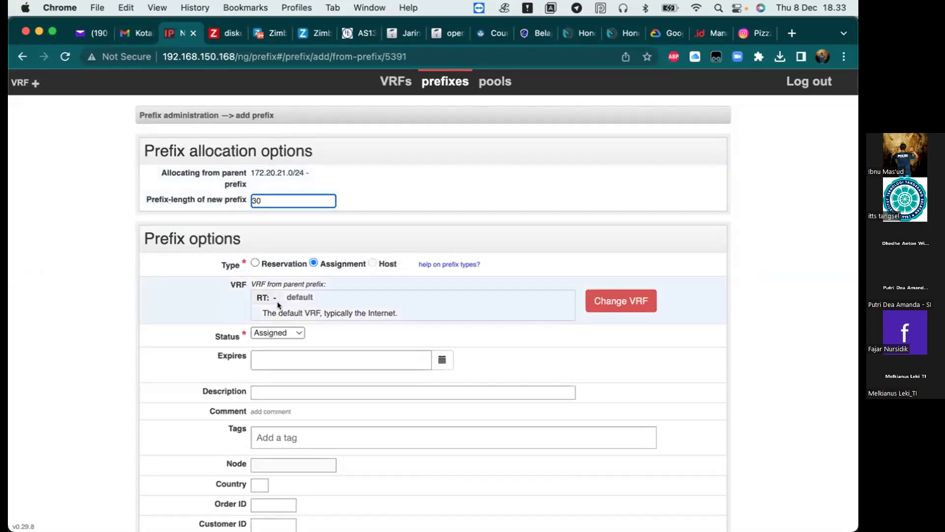
click(266, 392)
text(RO )
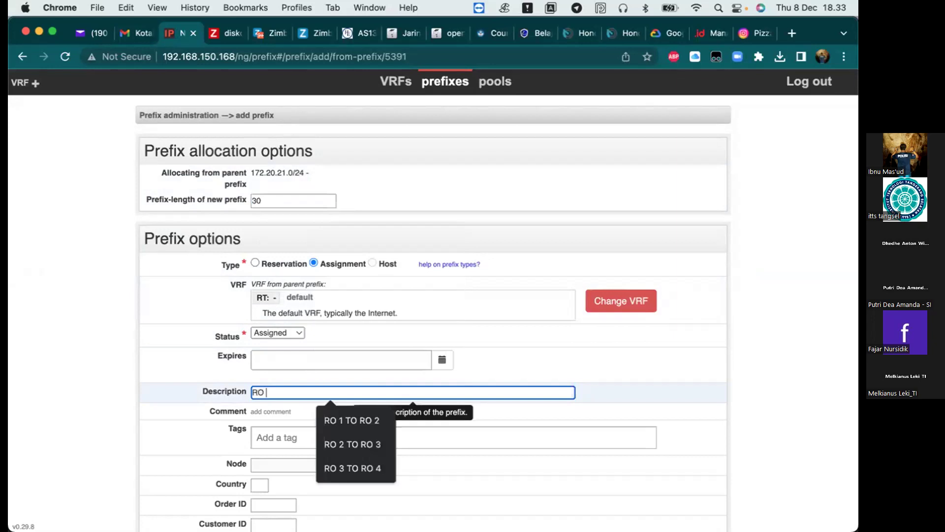
text(4 TO RO)
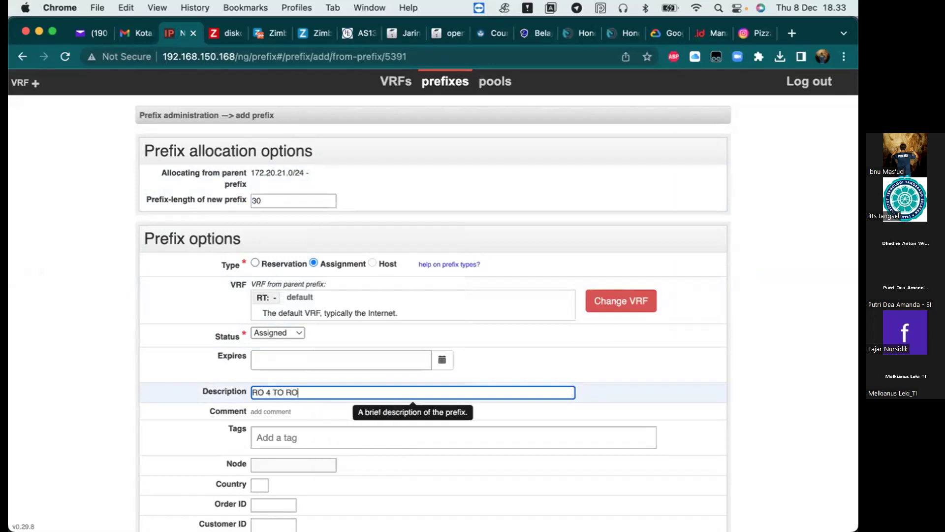
text( 1)
Step: Add the RO 4 TO RO 1 prefix and expand 172.20.20.0/23 in the prefix list
key(Return)
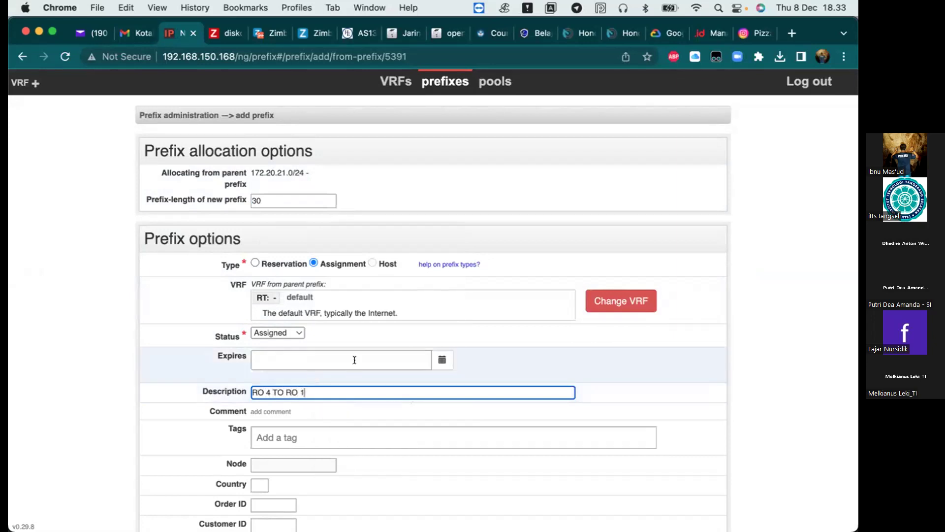
scroll(353, 358, down, 5)
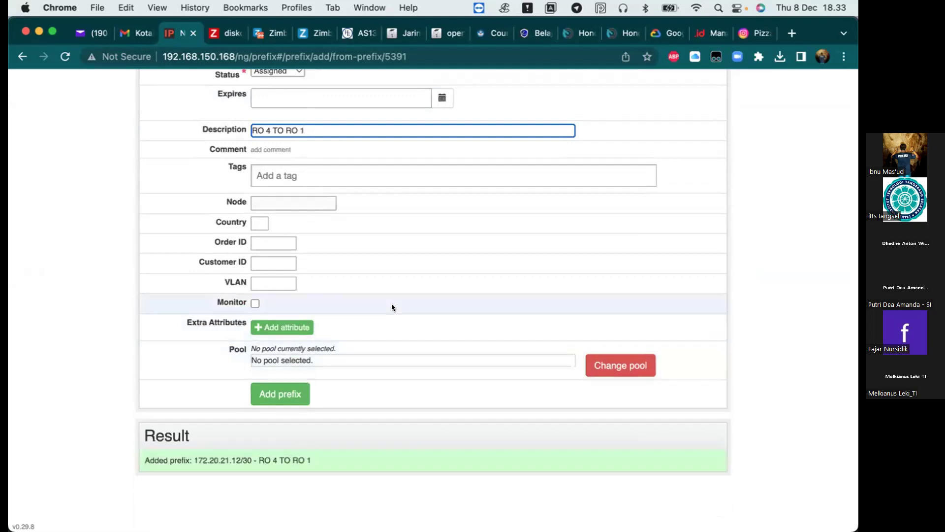
scroll(391, 303, up, 10)
click(448, 83)
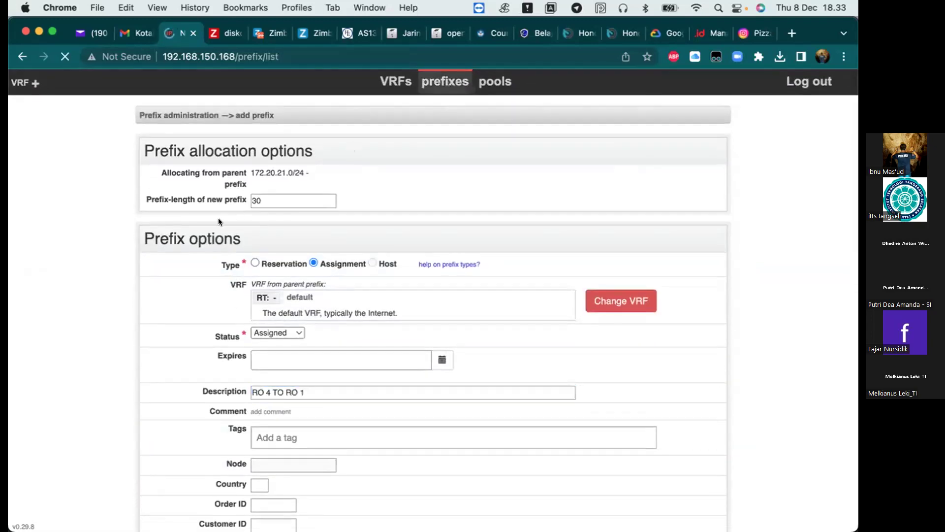
click(147, 255)
click(151, 246)
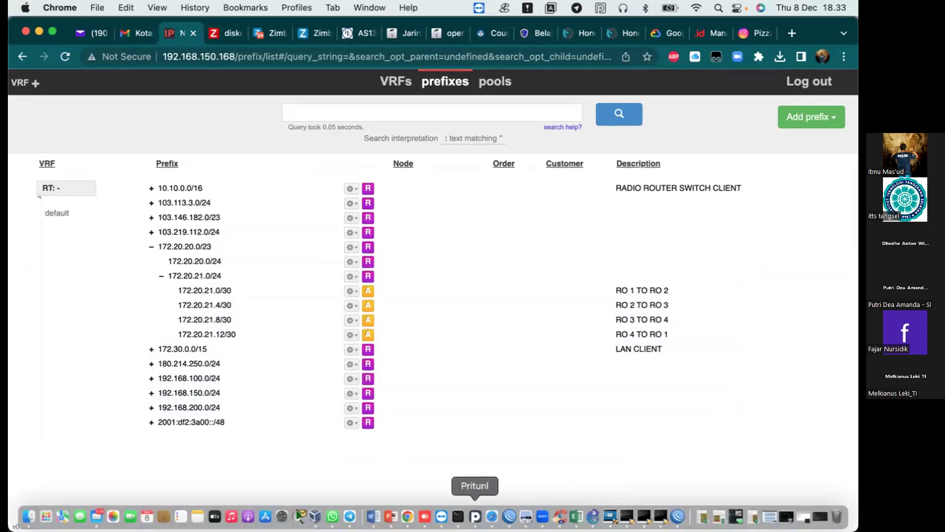
Step: Switch to GNS3 and open a new console for the MikroTik_Ged1-1 router
click(592, 516)
scroll(415, 205, down, 2)
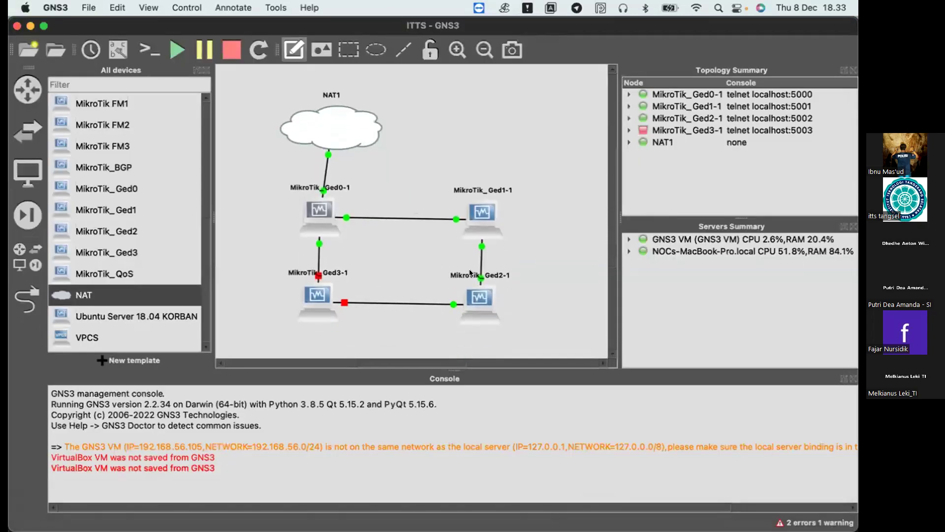
double_click(482, 211)
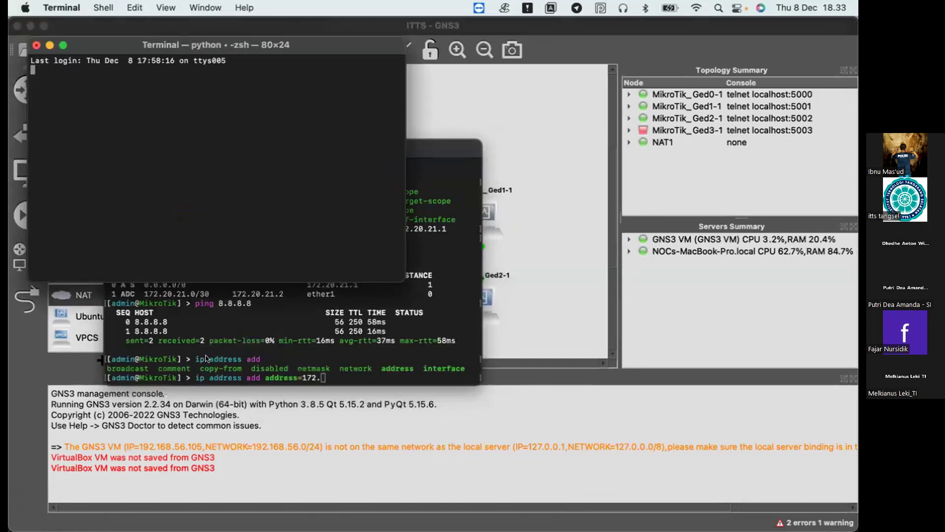
Step: Move the older MikroTik_Ged1-1 console window aside and minimize it without terminating its telnet session
drag(436, 149, 840, 137)
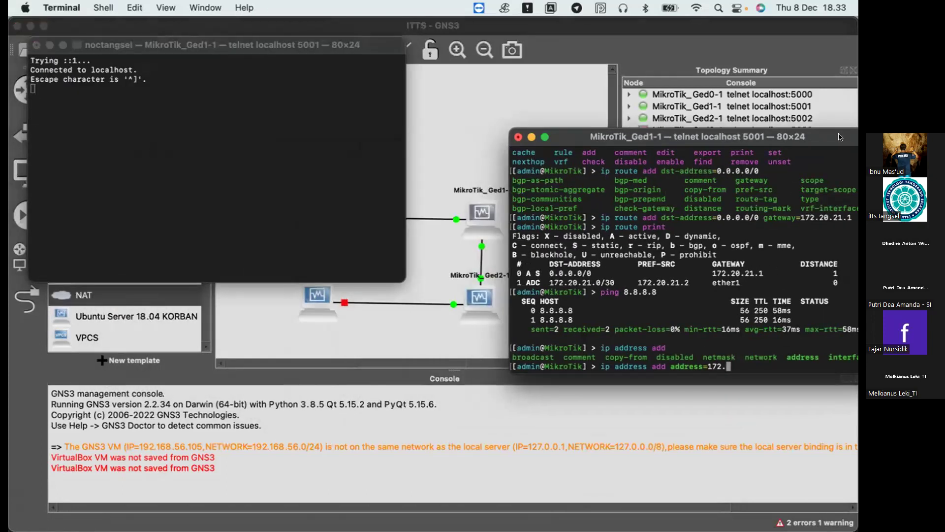
click(517, 136)
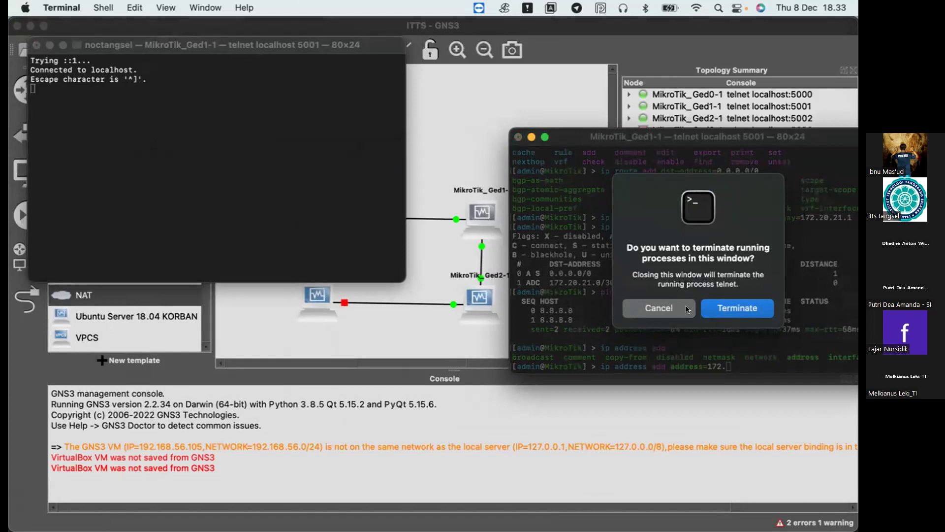
key(Escape)
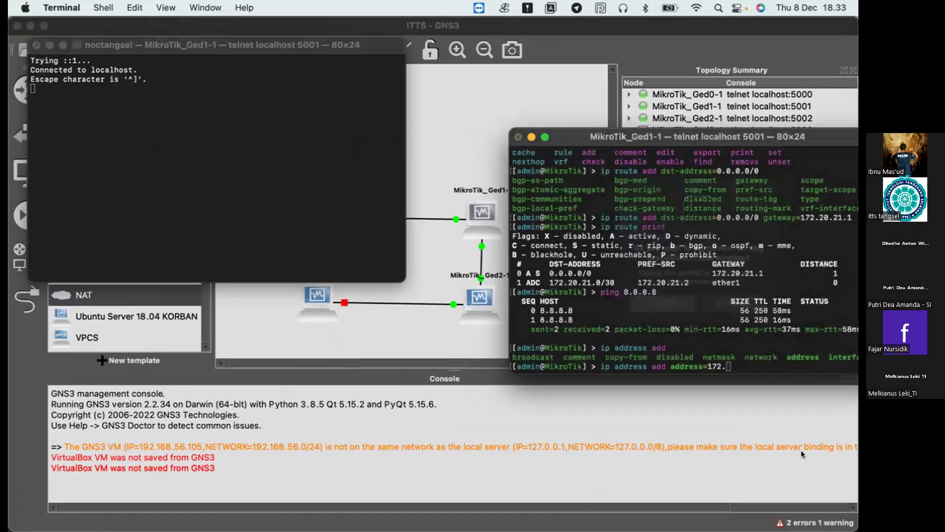
click(532, 137)
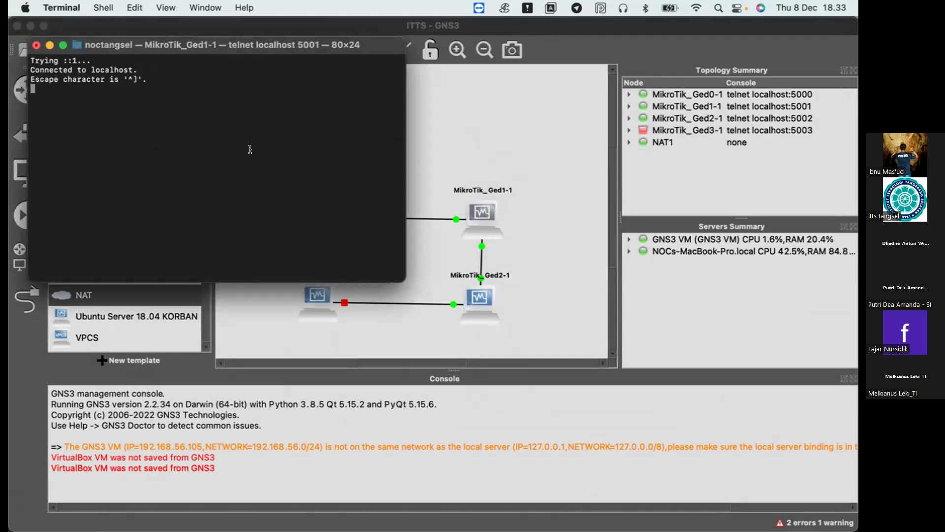
Step: Check the MikroTik_Ged0 virtual machine window, minimize it and close the new MikroTik_Ged1-1 console
mouse_move(507, 530)
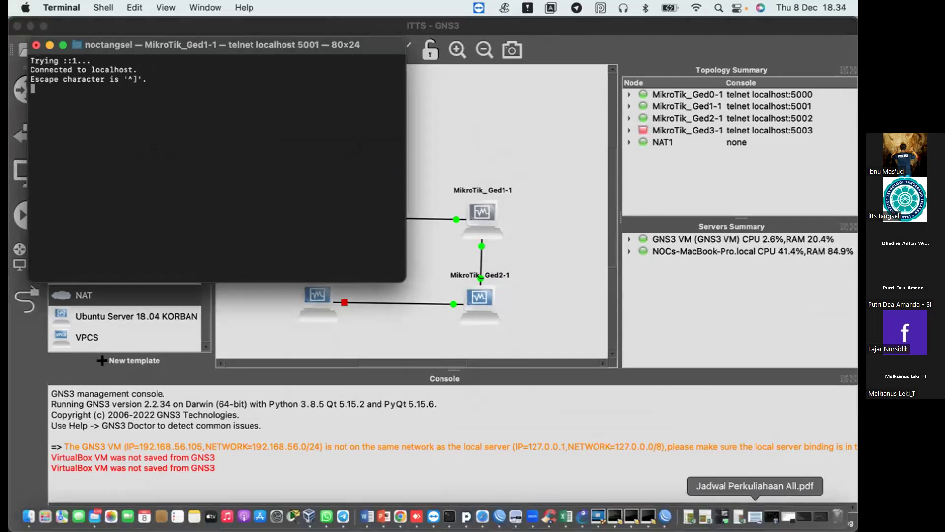
click(769, 517)
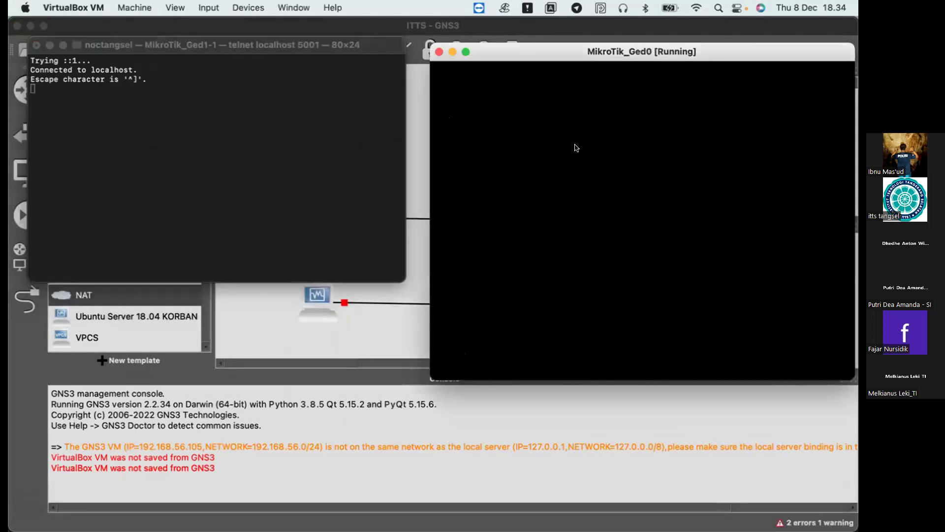
click(452, 51)
click(127, 51)
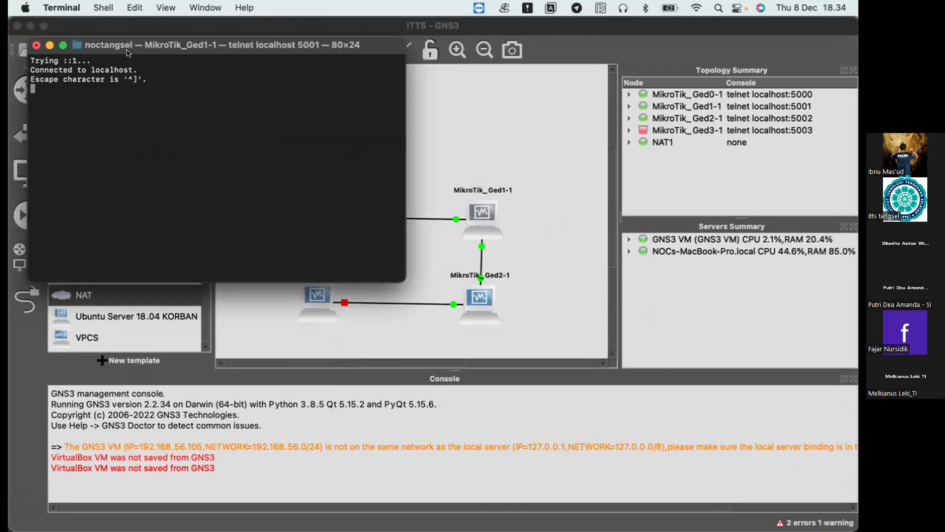
click(35, 46)
click(238, 218)
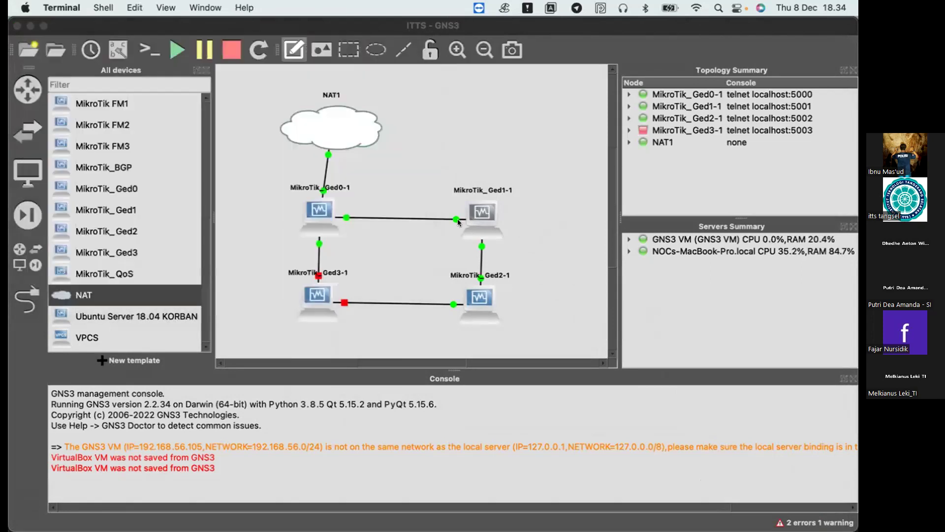
Step: Try connecting to the MikroTik_Ged1-1 console again, then terminate that telnet session
double_click(482, 214)
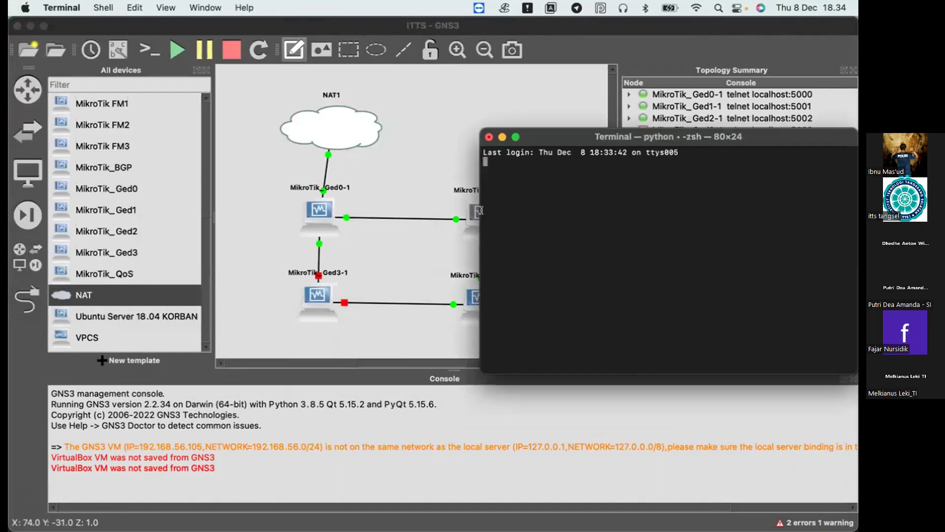
click(489, 136)
click(727, 315)
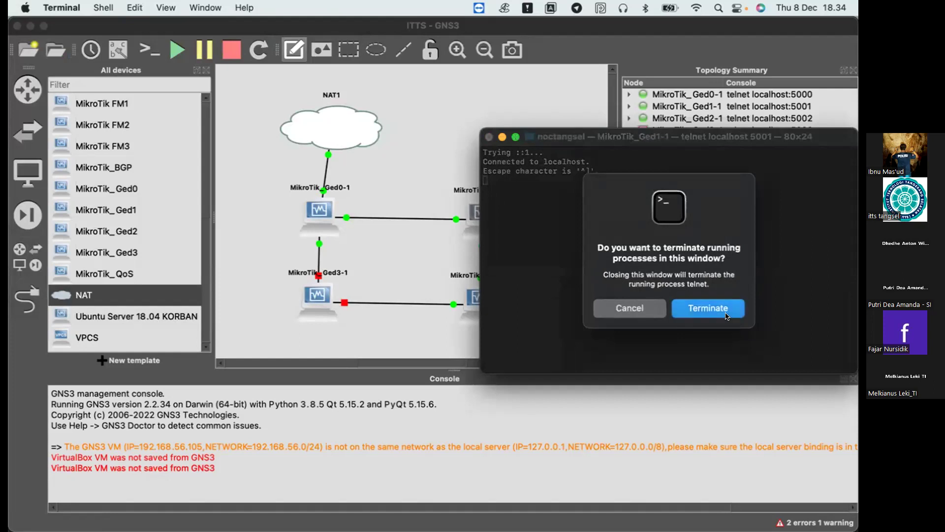
Step: Examine the MikroTik_Ged1 virtual machine window and the existing Terminal window, minimizing each one
key(ctrl+Up)
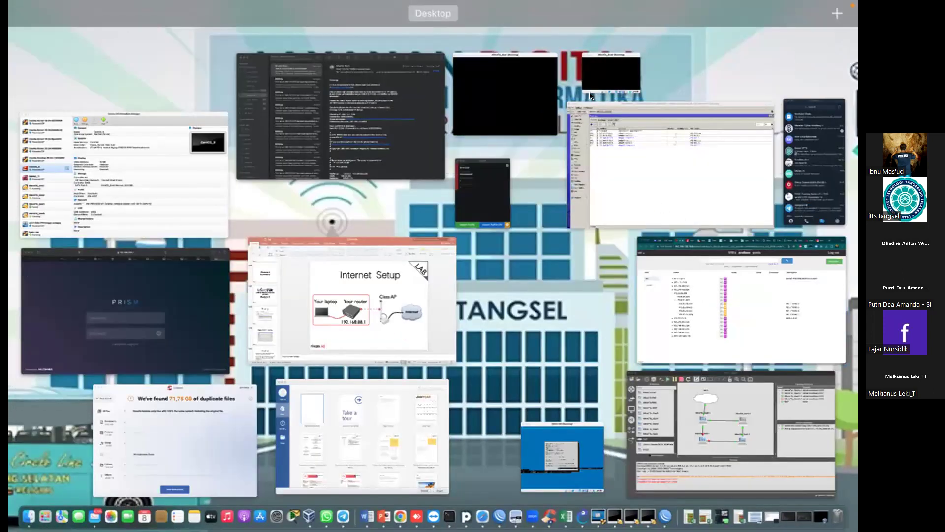
click(542, 100)
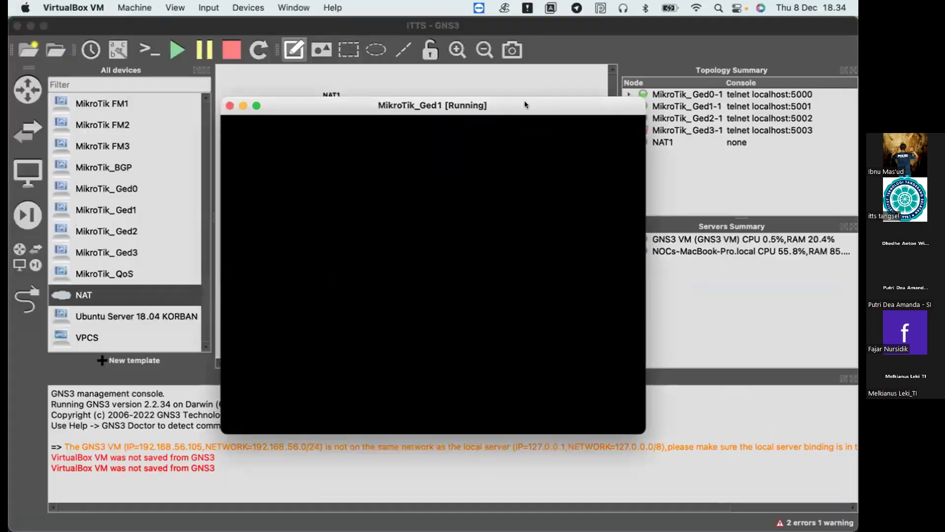
double_click(515, 109)
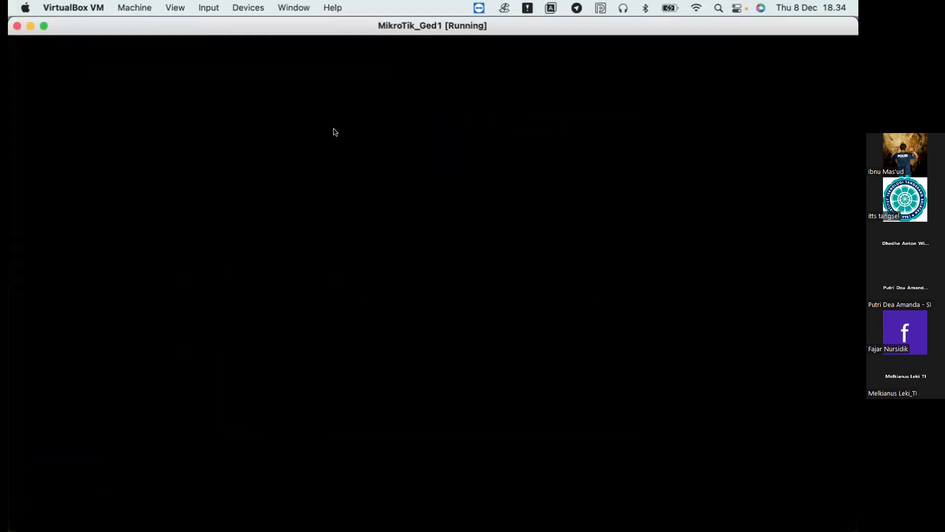
double_click(246, 31)
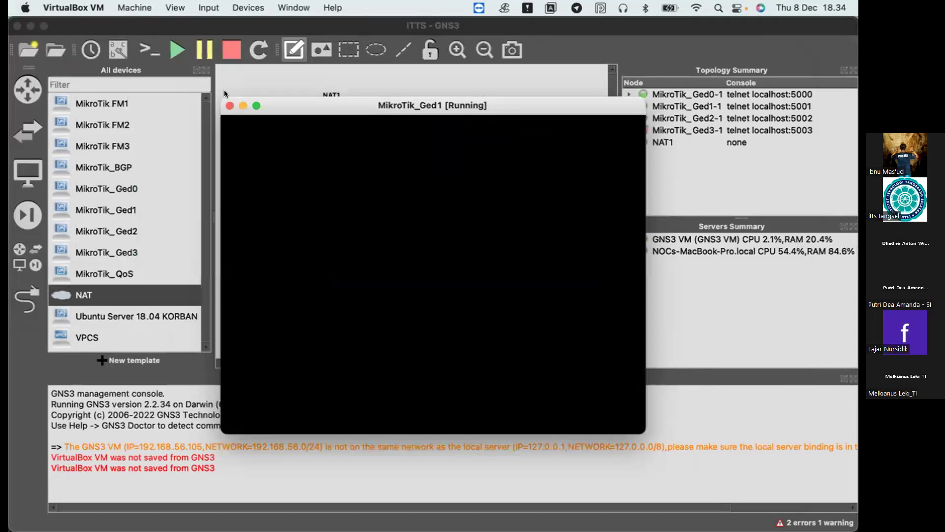
click(243, 104)
key(ctrl+Up)
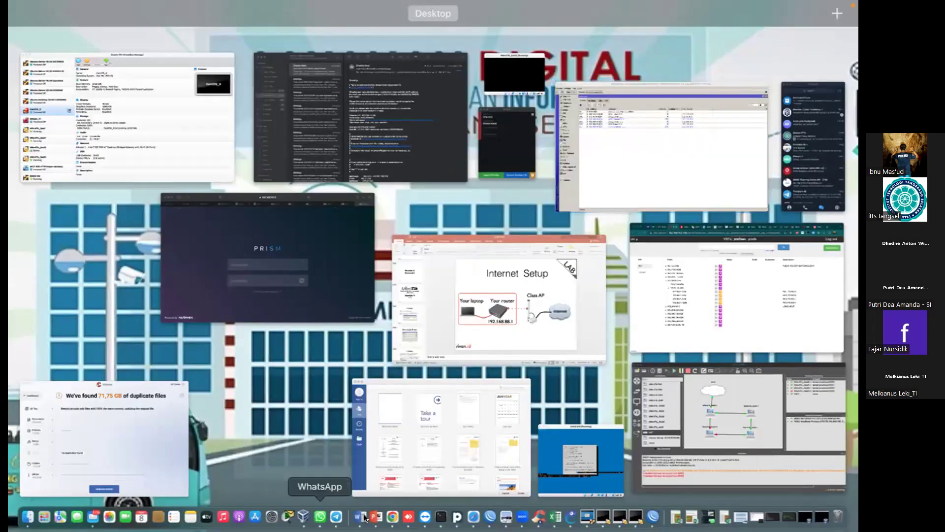
click(437, 517)
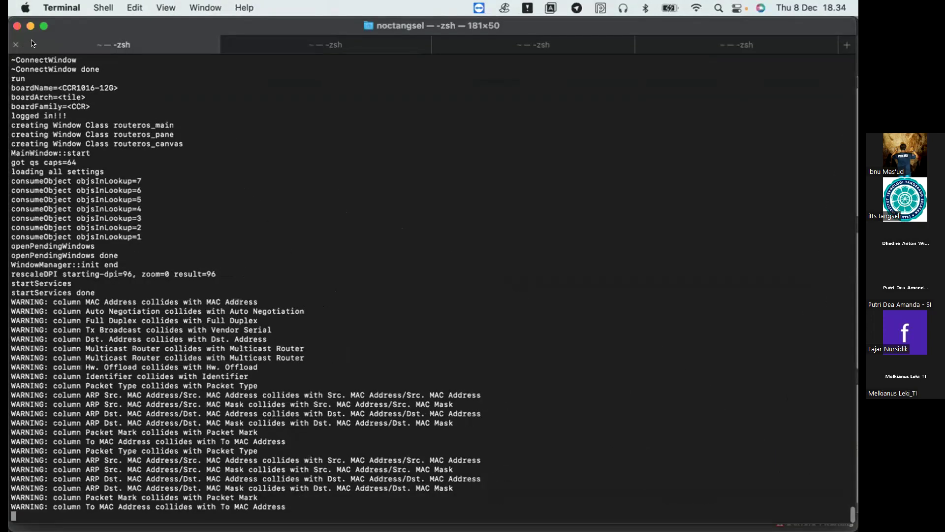
click(28, 28)
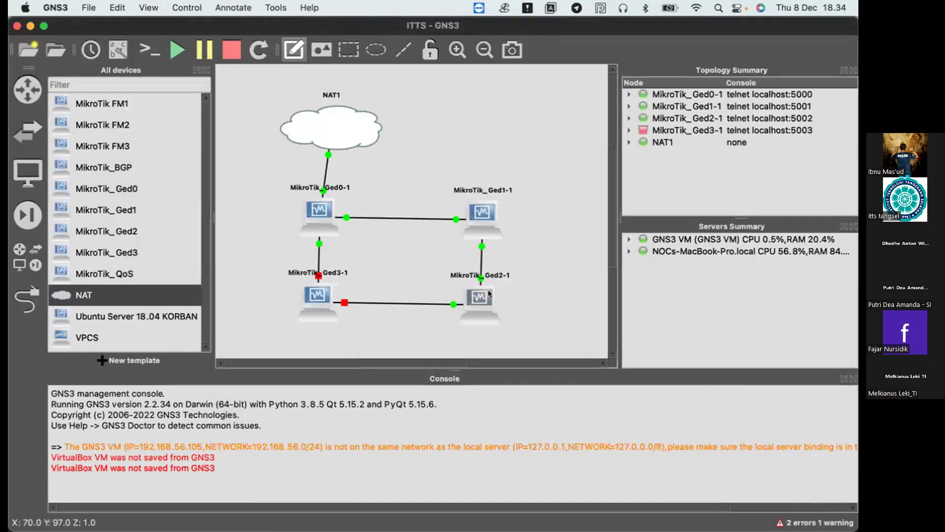
Step: Open the MikroTik_Ged2-1 console and log in as admin, declining to view the software license
double_click(480, 296)
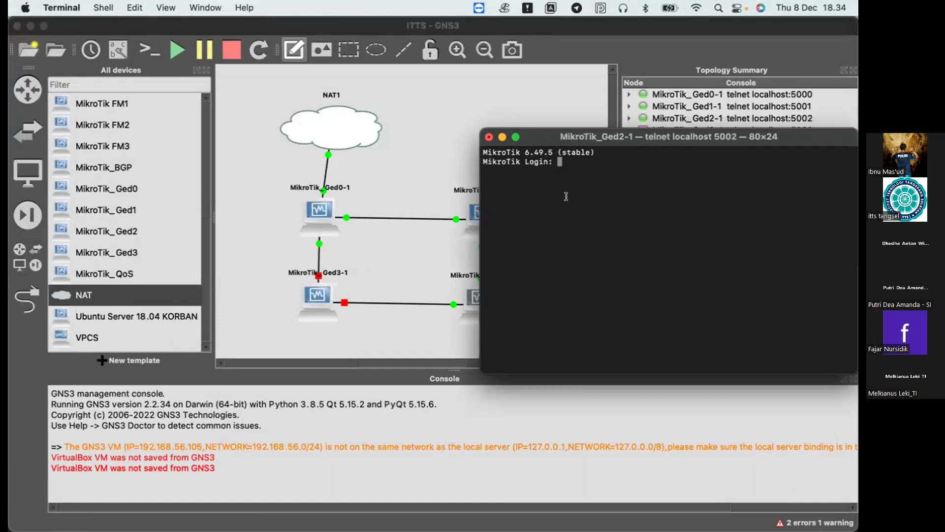
text(admin)
key(Return)
key(Return)
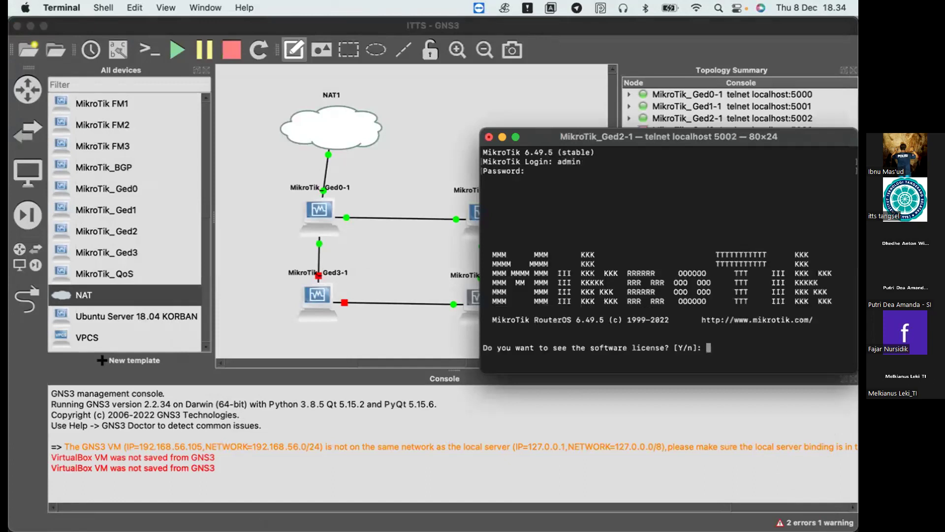
text(n)
key(Return)
Step: Set and confirm a new admin password on MikroTik_Ged2-1, re-entering it at the repeated password prompts
key(Return)
text(*****)
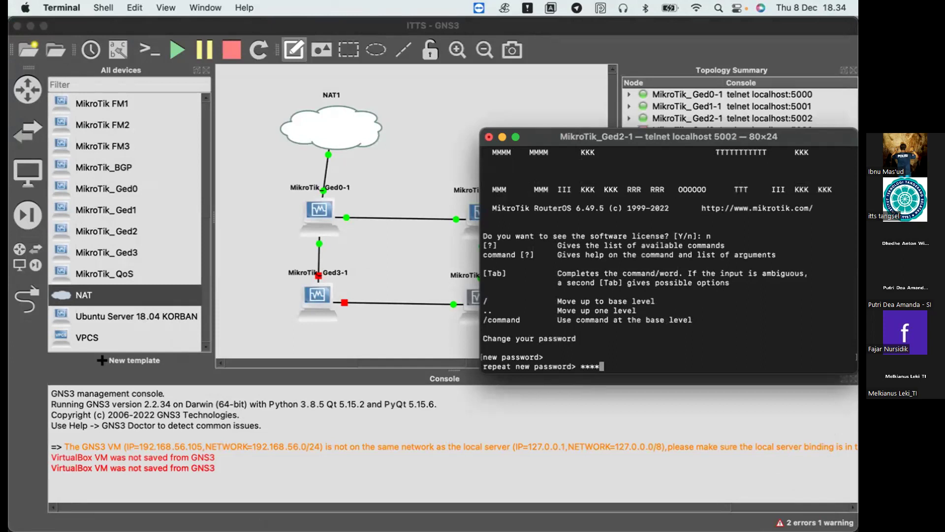
text(*)
key(Return)
text(******)
key(Return)
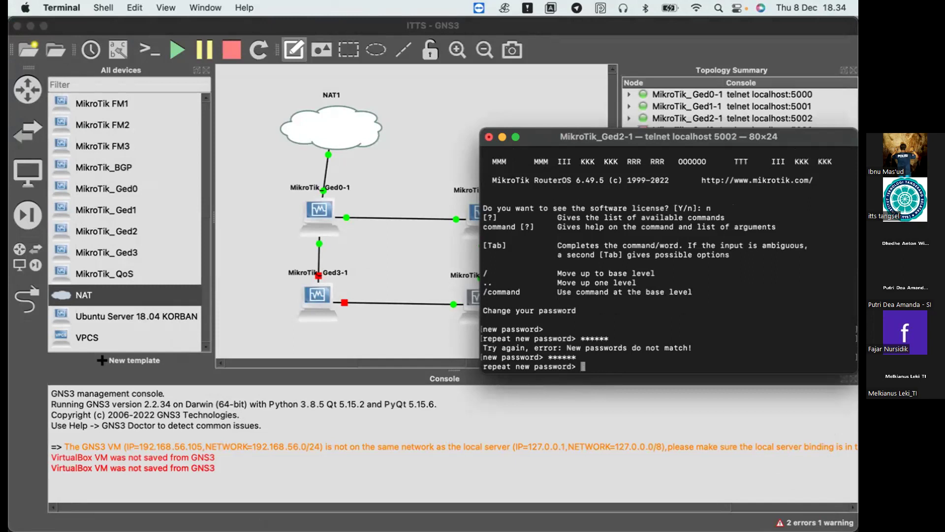
text(******)
key(Return)
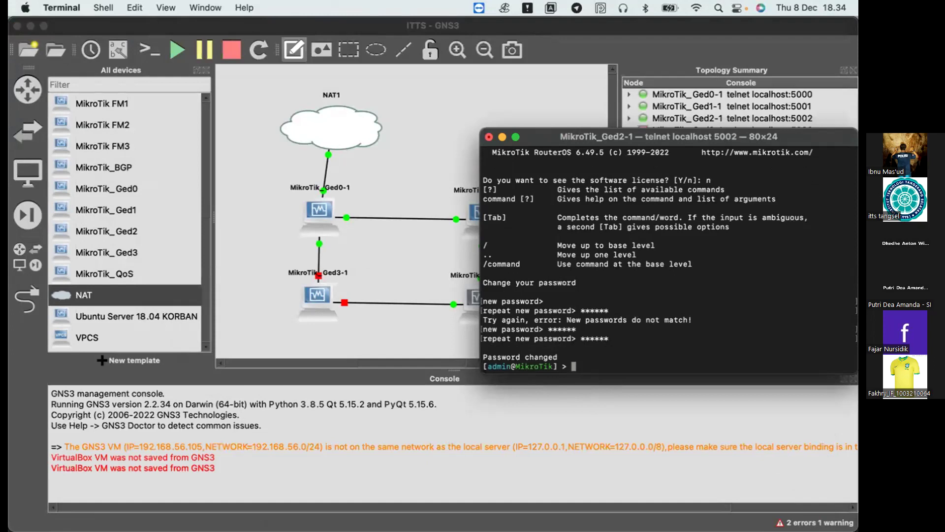
Step: Move the MikroTik_Ged2-1 console aside, try the MikroTik_Ged1-1 console once more and terminate its telnet session
text(ip)
drag(552, 143, 587, 100)
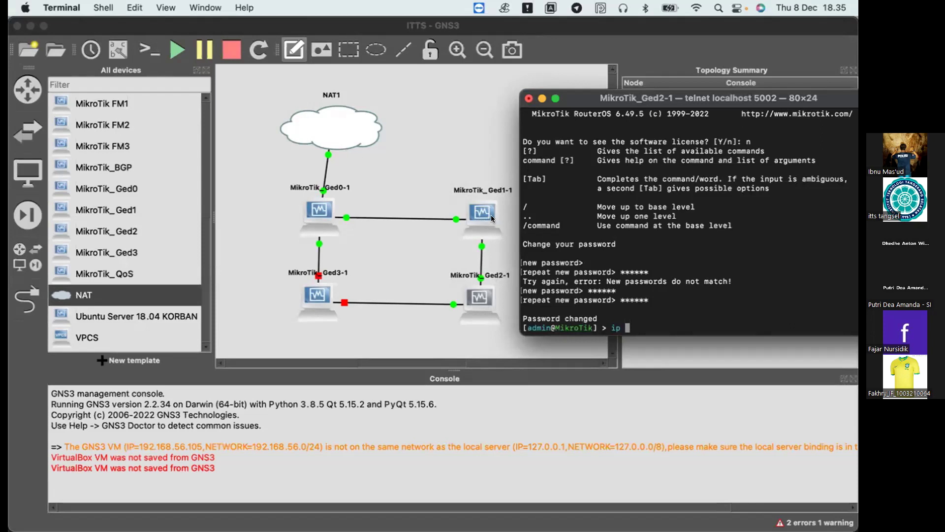
double_click(474, 207)
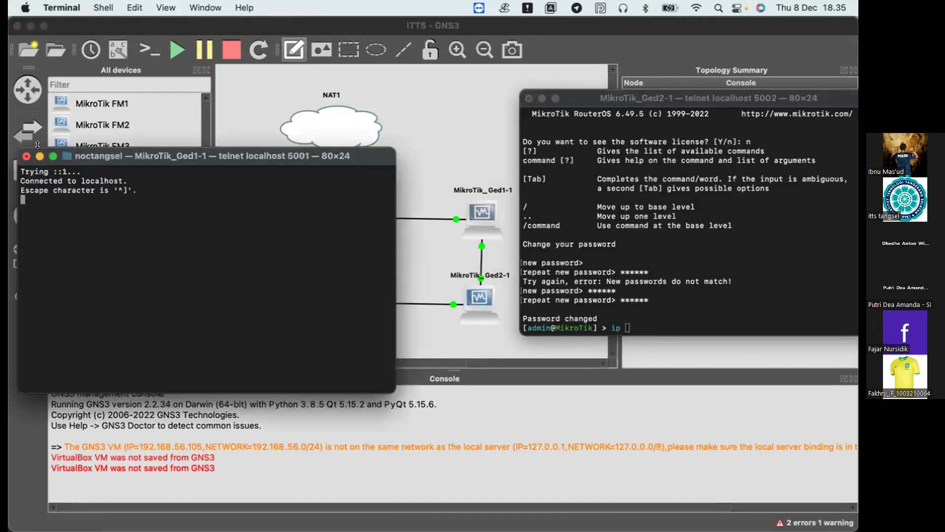
click(23, 157)
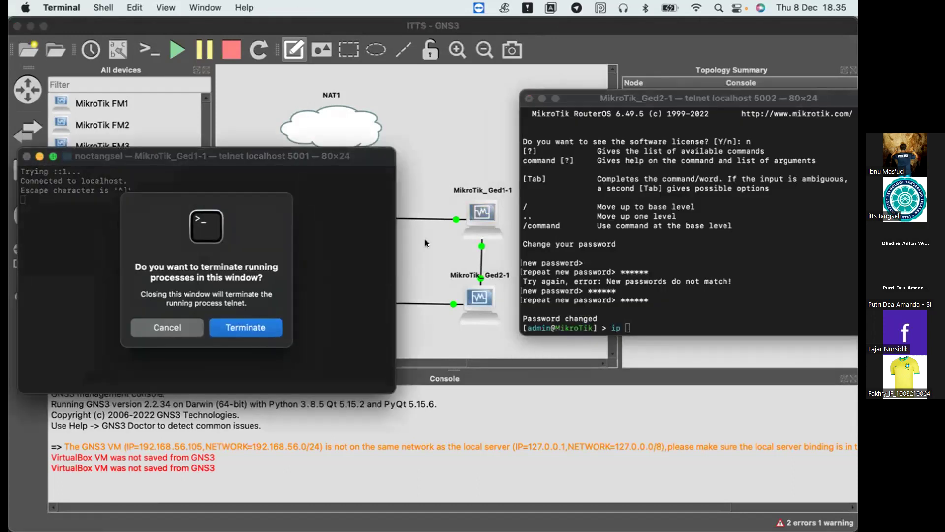
click(256, 325)
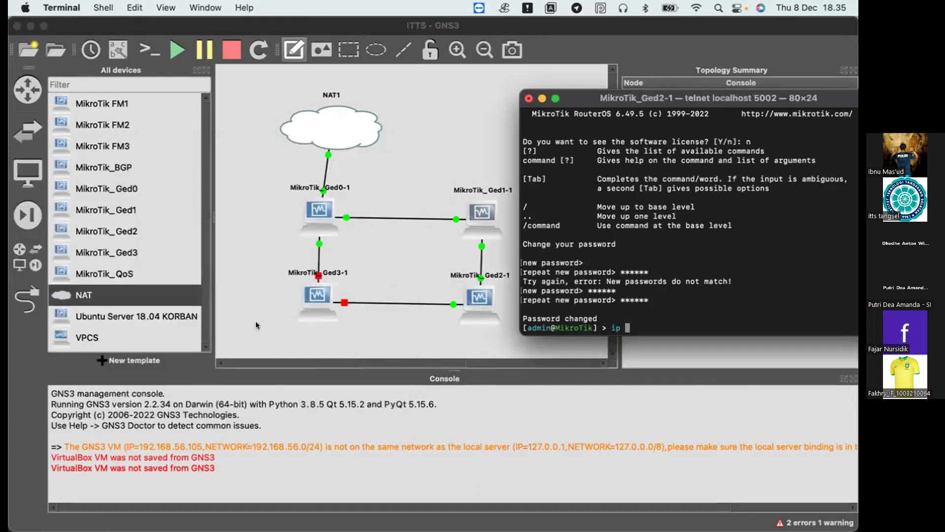
Step: Reload the MikroTik_Ged1-1 node, try its console again and terminate the telnet session
right_click(482, 211)
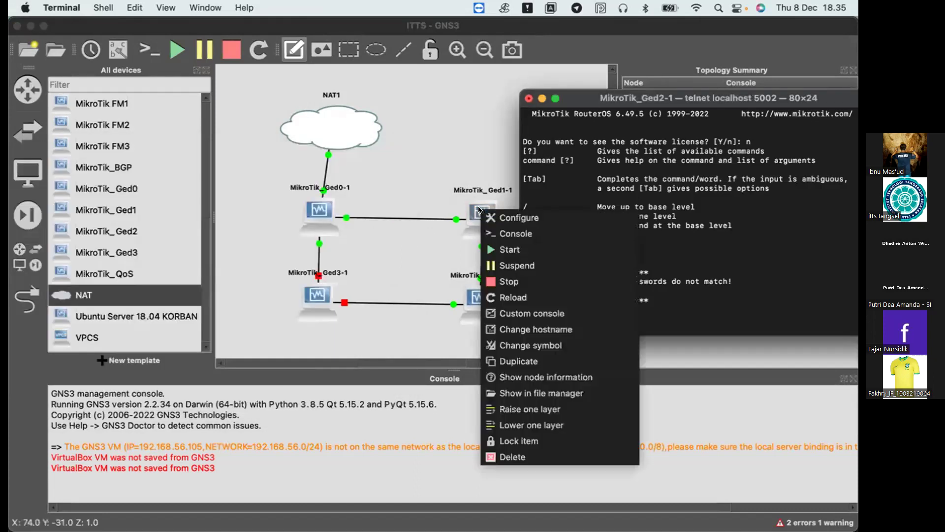
click(500, 295)
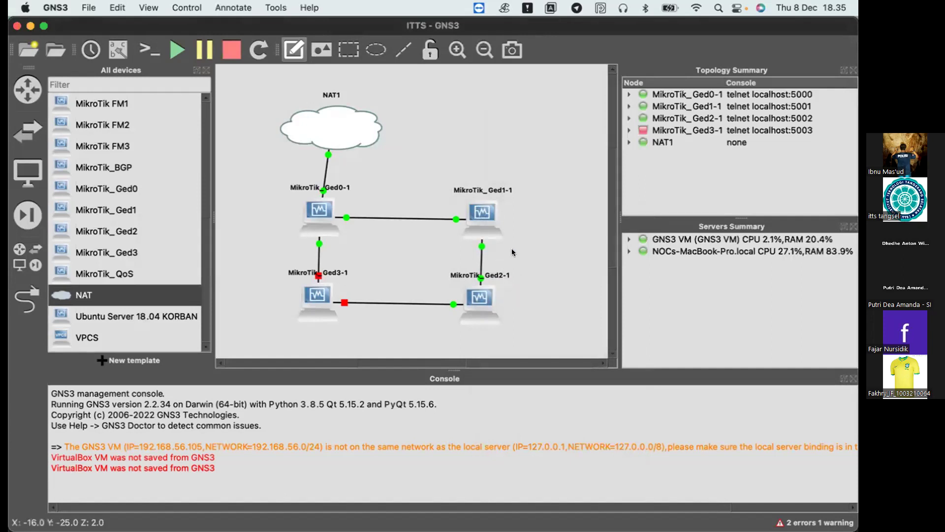
double_click(486, 214)
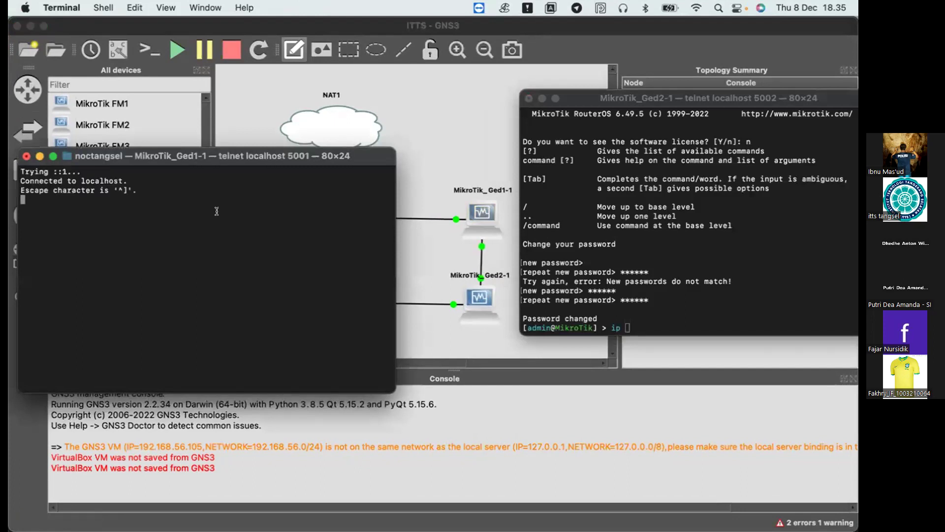
click(26, 156)
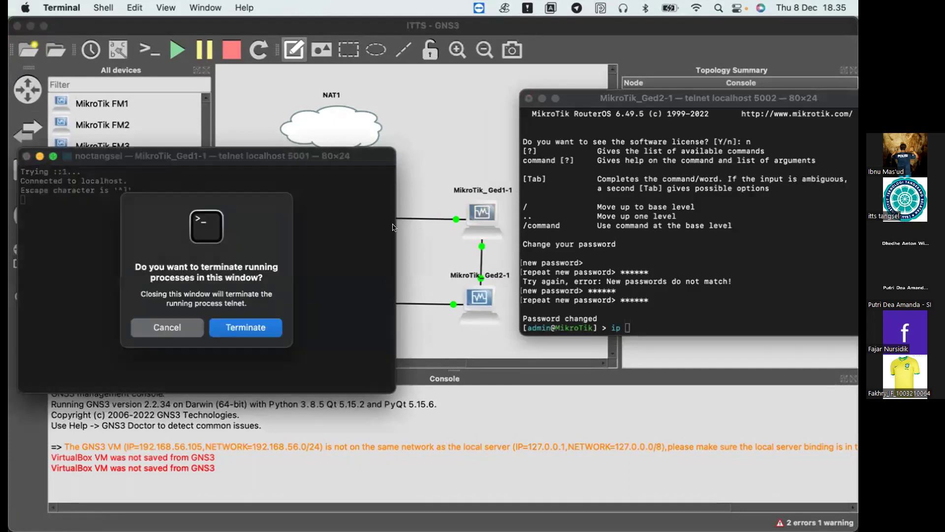
click(266, 323)
Step: Issue a start for the MikroTik_Ged1-1 node, retry its console and close that console window
click(486, 203)
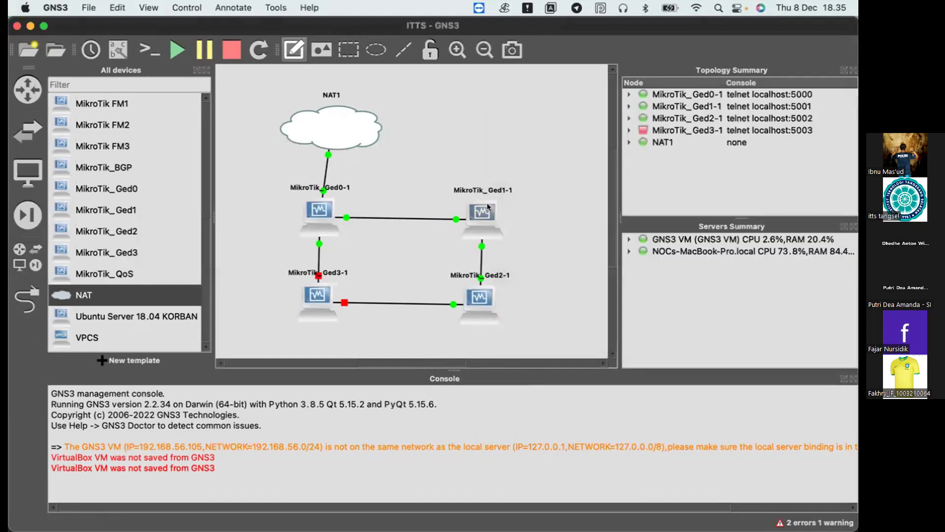
right_click(487, 205)
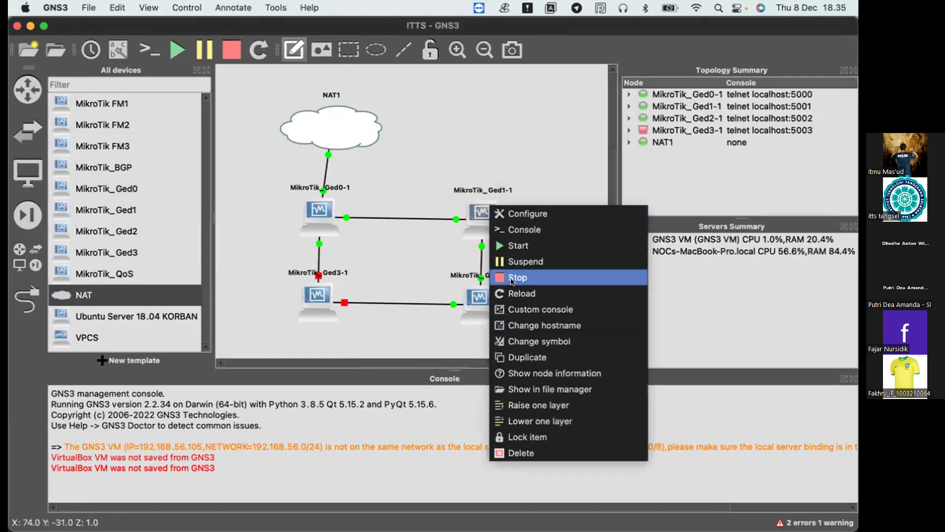
click(519, 246)
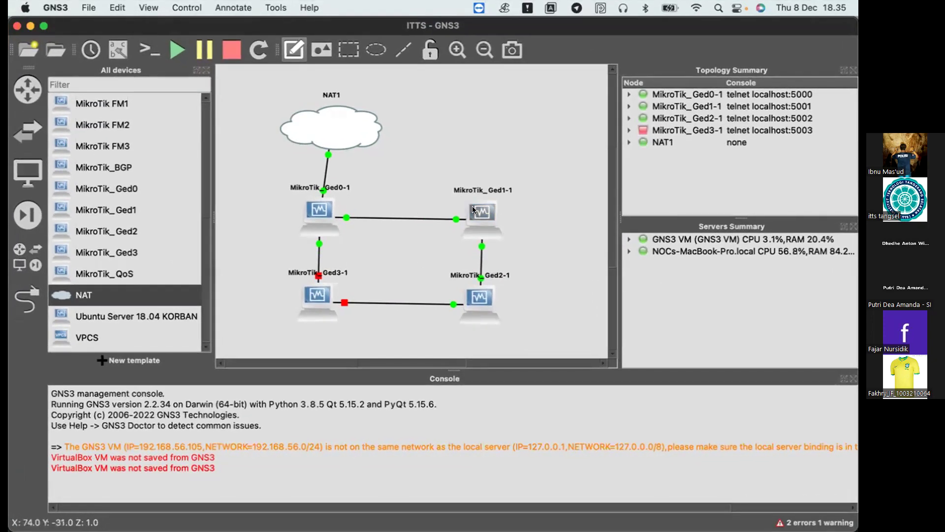
double_click(472, 209)
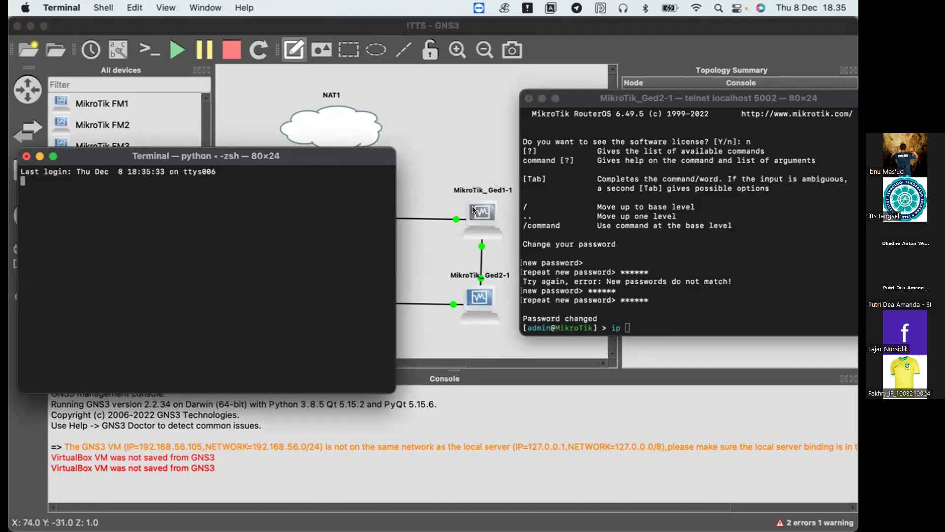
click(25, 156)
click(235, 329)
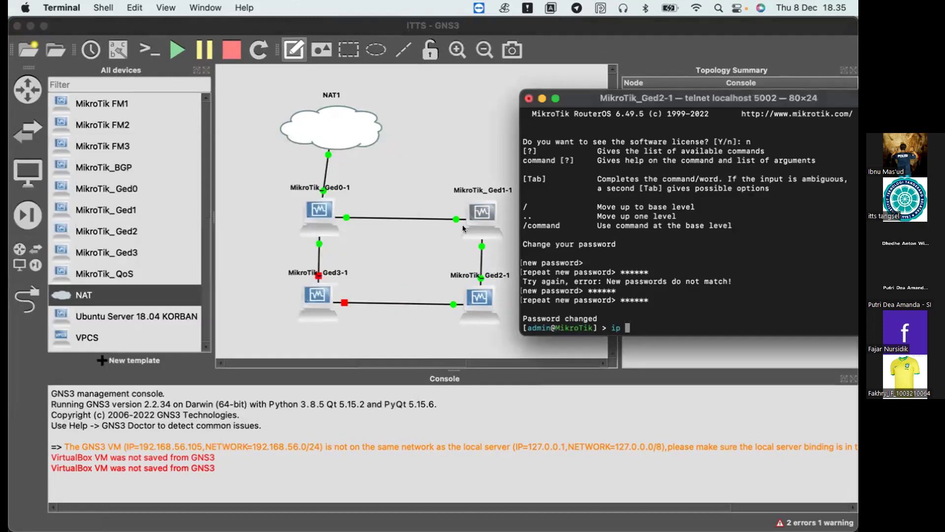
Step: Stop the MikroTik_Ged1-1 node in the topology
click(489, 206)
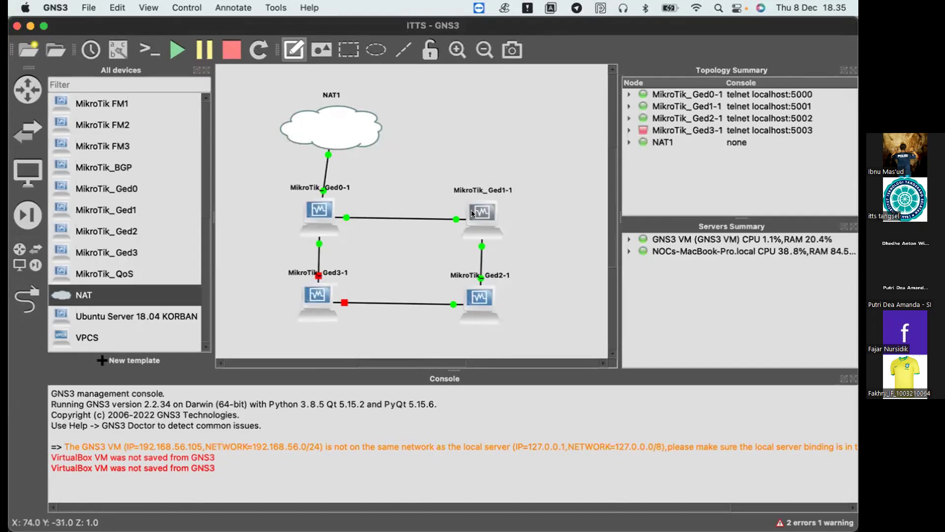
right_click(472, 213)
click(512, 281)
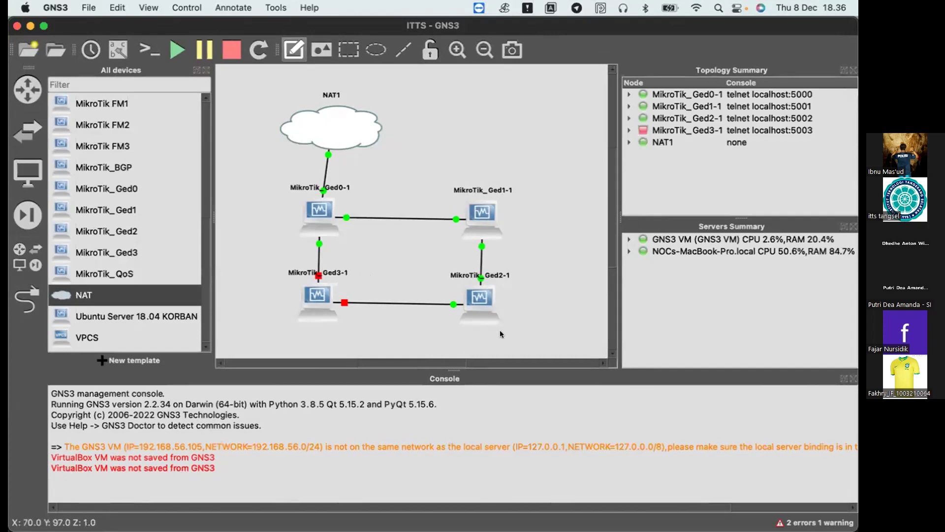
Step: Return to the MikroTik_Ged2-1 console and begin an ip address add command, listing its parameters and entering address=
key(ctrl+Up)
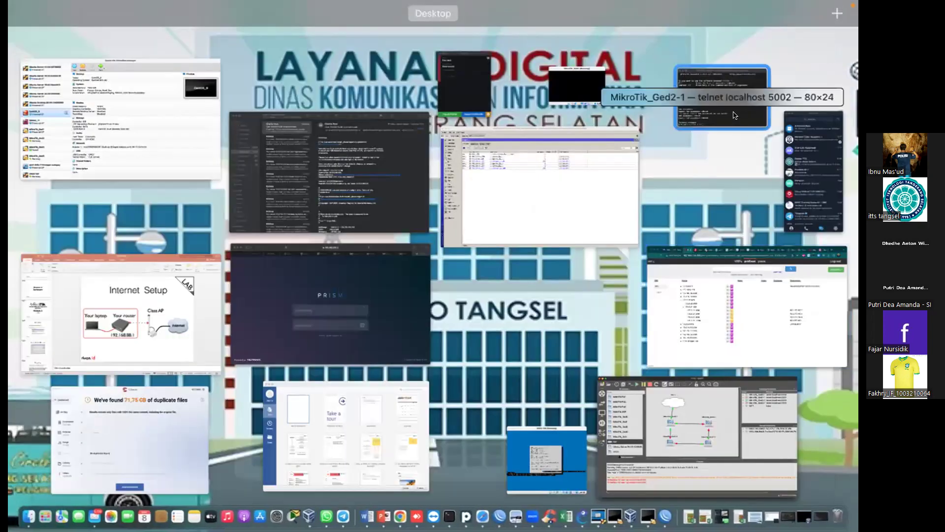
click(748, 118)
text(ip )
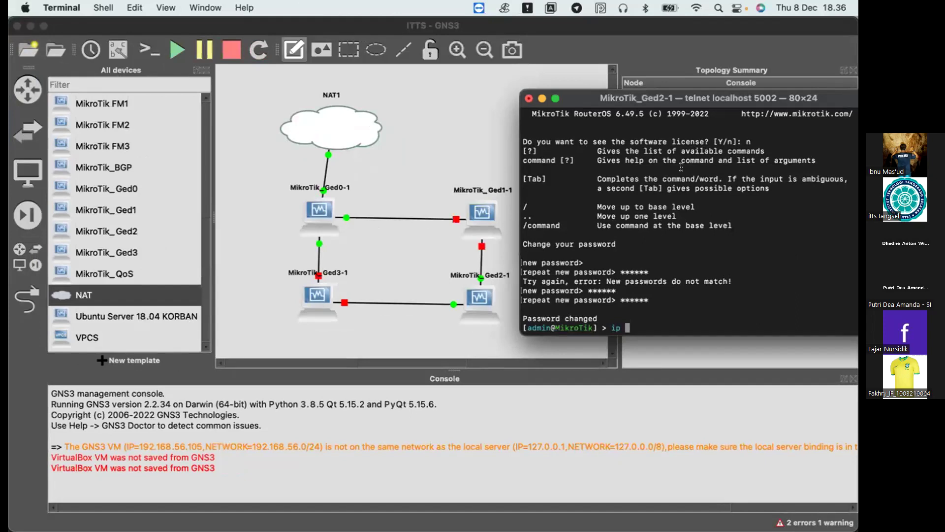
text(address add)
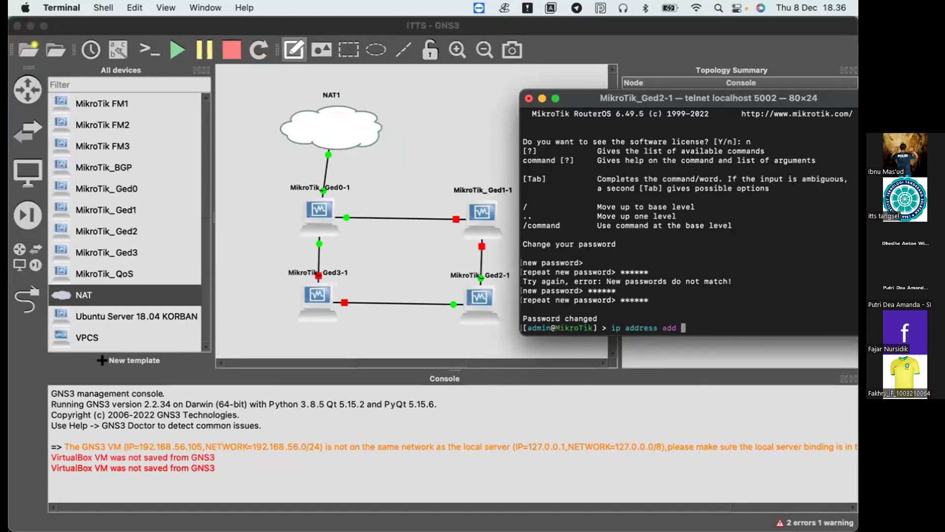
key(Tab)
key(Tab)
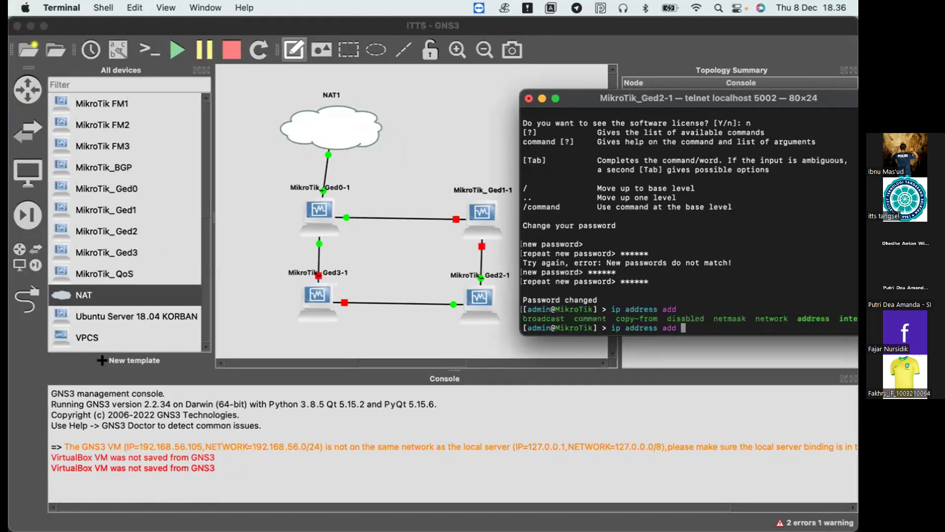
text(address=)
Step: Switch to Chrome, check the /30 assignments under 172.20.21.0/24 in the prefix list, and return to the MikroTik_Ged2-1 console
mouse_move(611, 515)
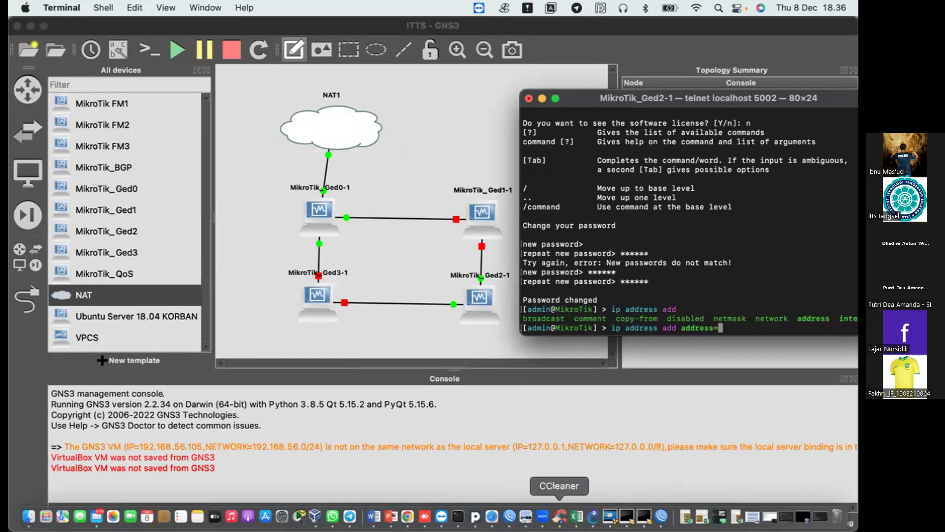
click(408, 516)
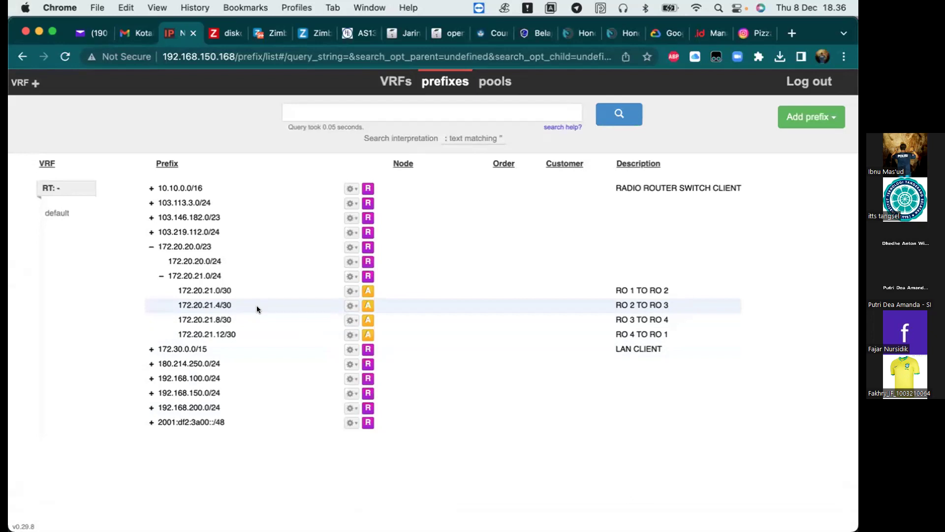
mouse_move(425, 522)
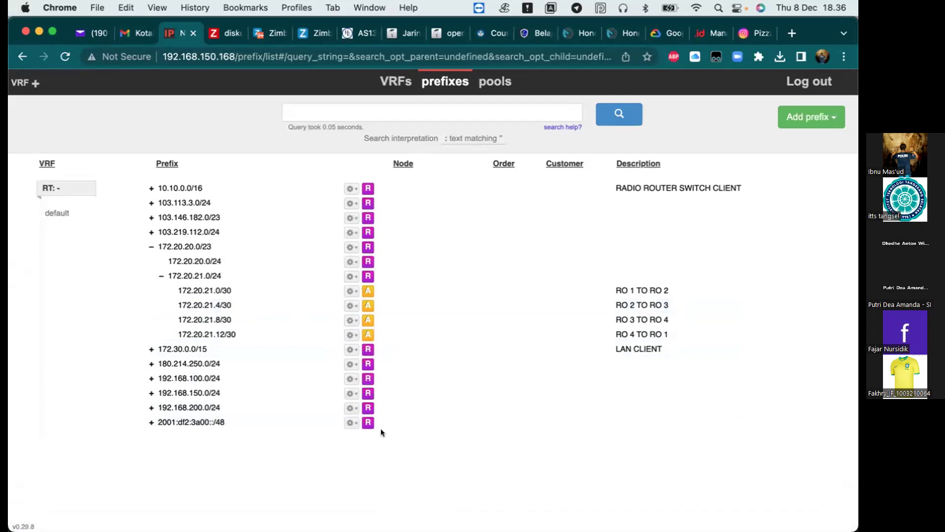
mouse_move(510, 522)
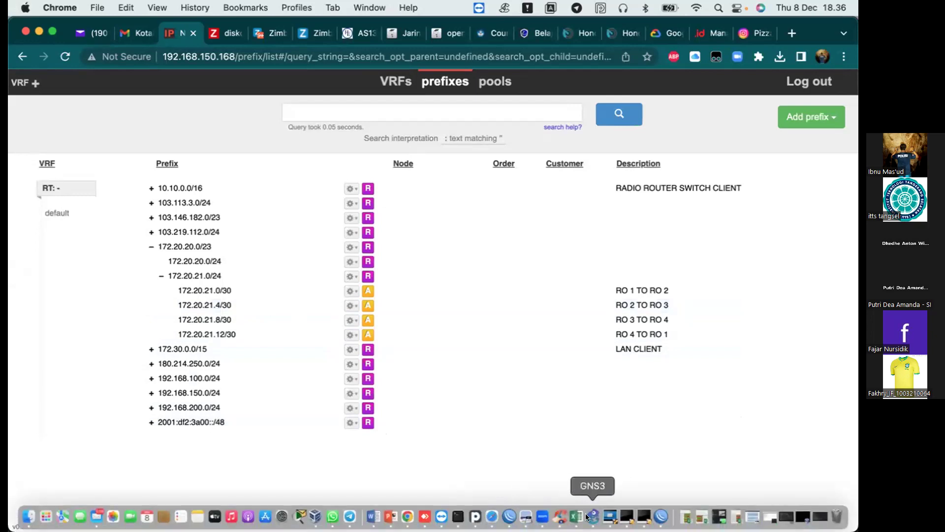
key(ctrl+Up)
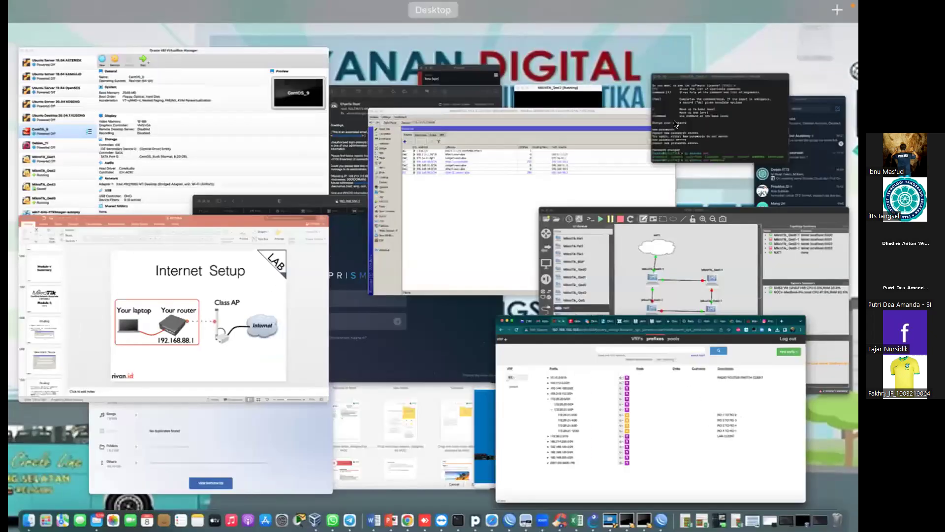
click(631, 134)
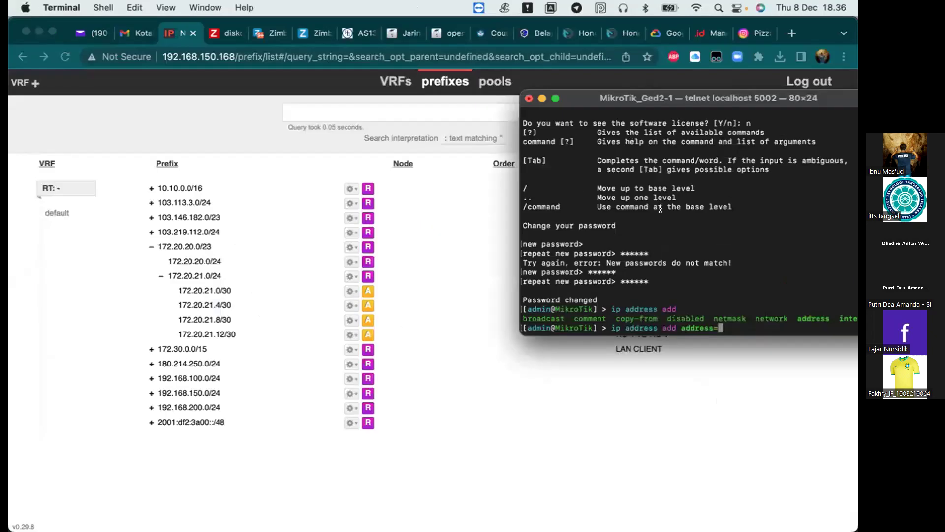
Step: Assign 172.20.21.5/30 to interface ether1 on MikroTik_Ged2-1 and print the router's IP address list
text(172.20.21.5/30 interface=ether)
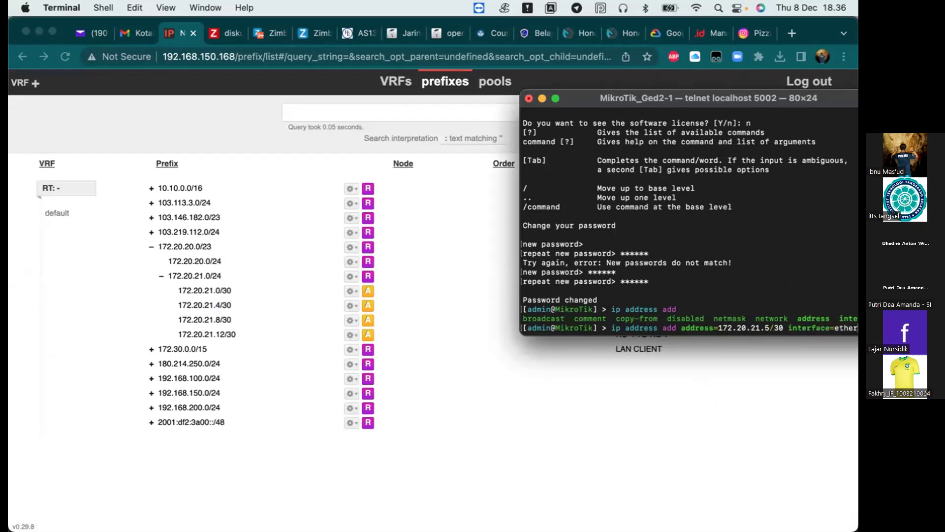
drag(827, 101, 760, 94)
text(1)
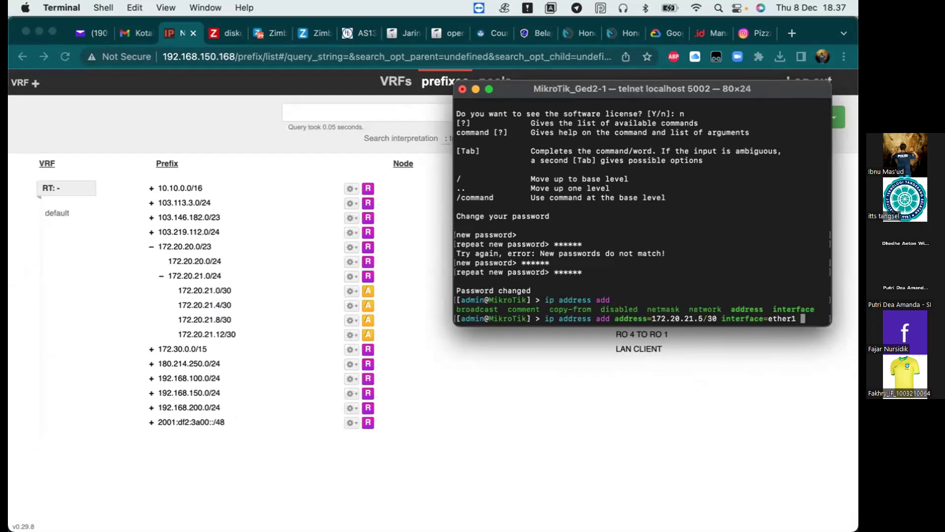
key(Return)
text(ip address print)
key(Return)
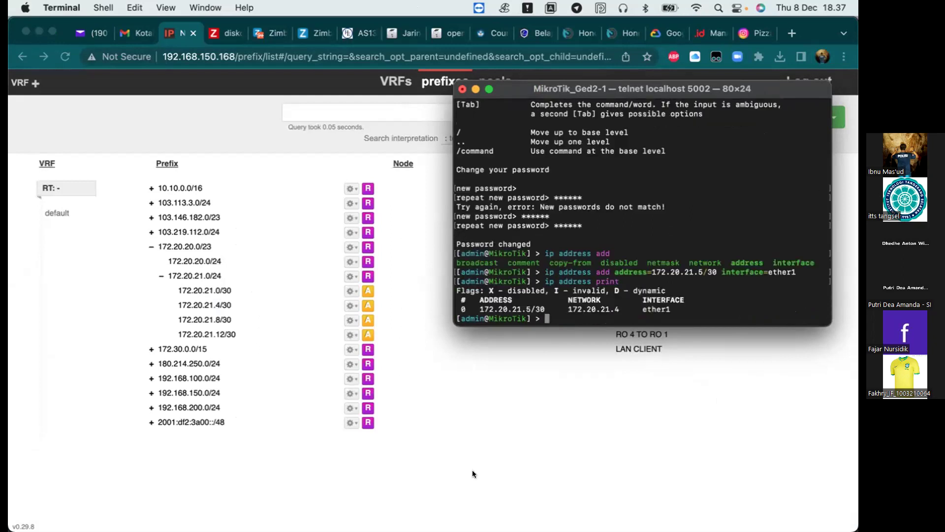
Step: Switch back to GNS3 and start the stopped MikroTik_Ged1-1 node
mouse_move(490, 517)
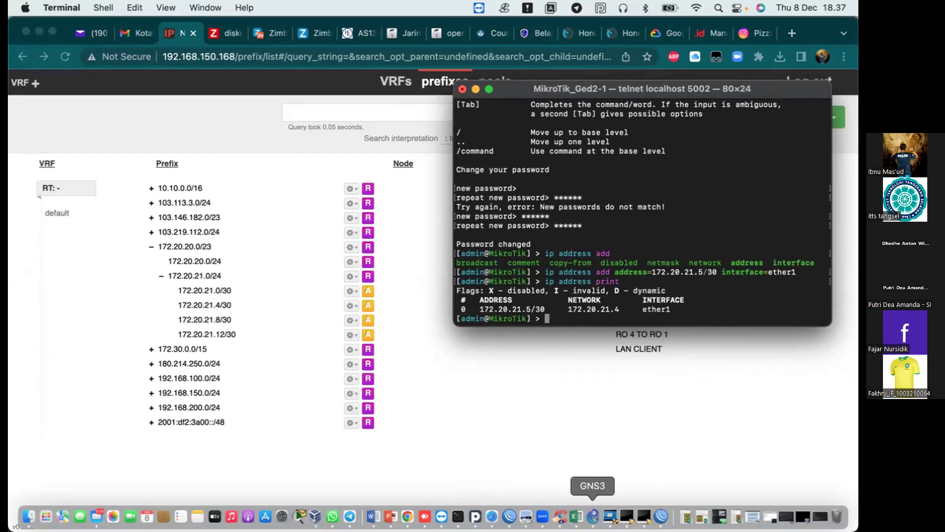
click(594, 516)
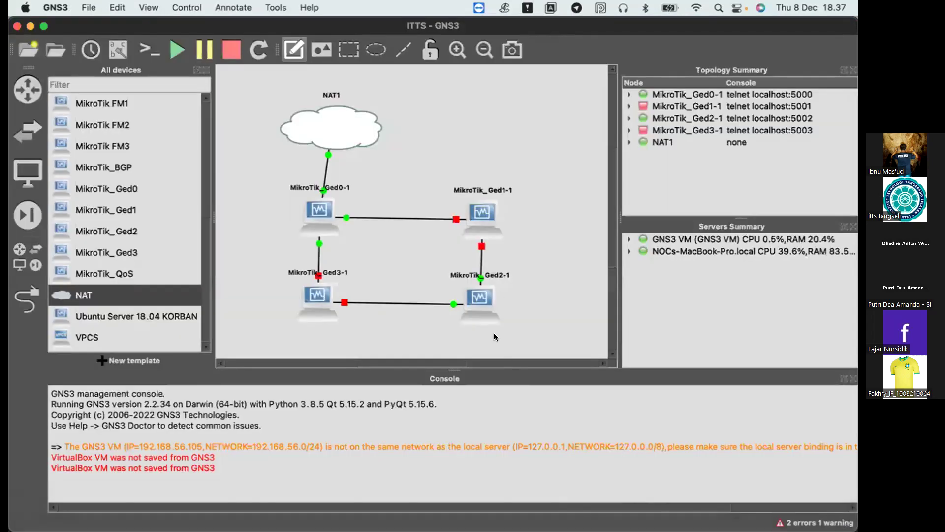
right_click(480, 207)
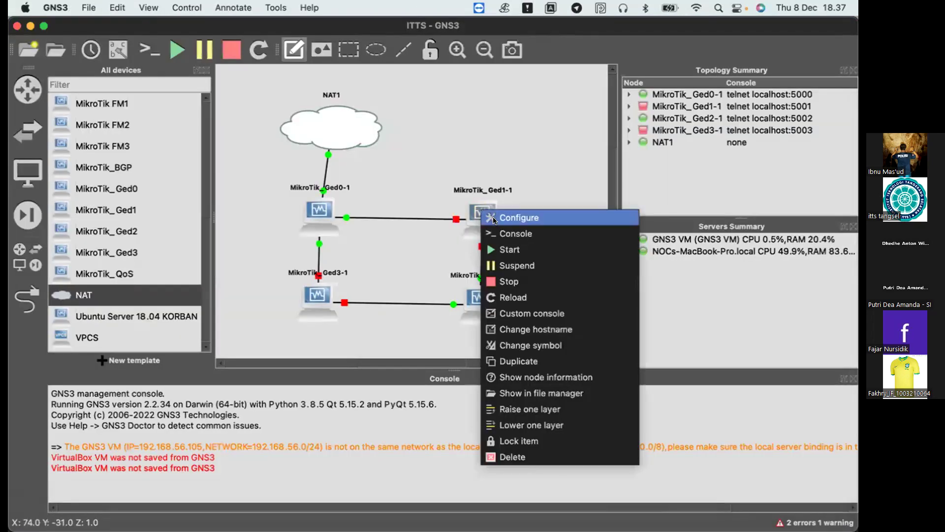
click(514, 248)
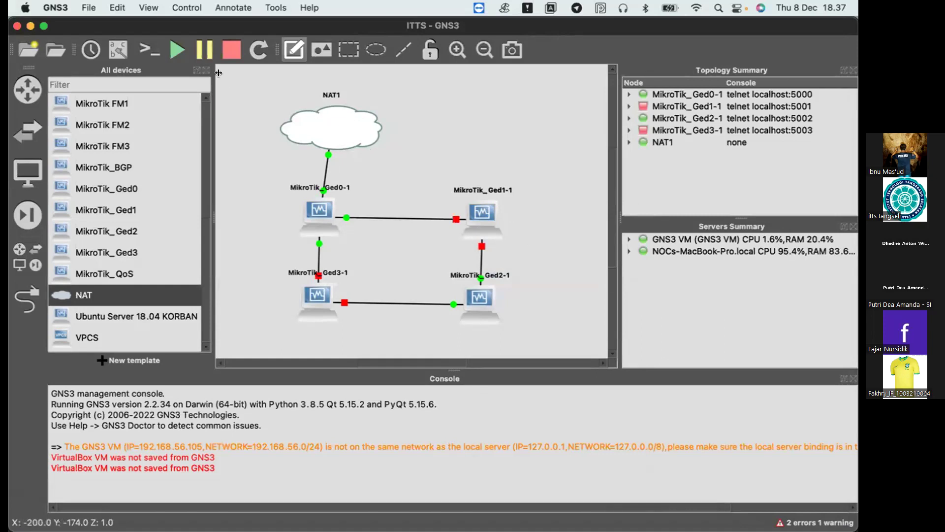
Step: Start all devices in the topology and confirm the request
click(184, 53)
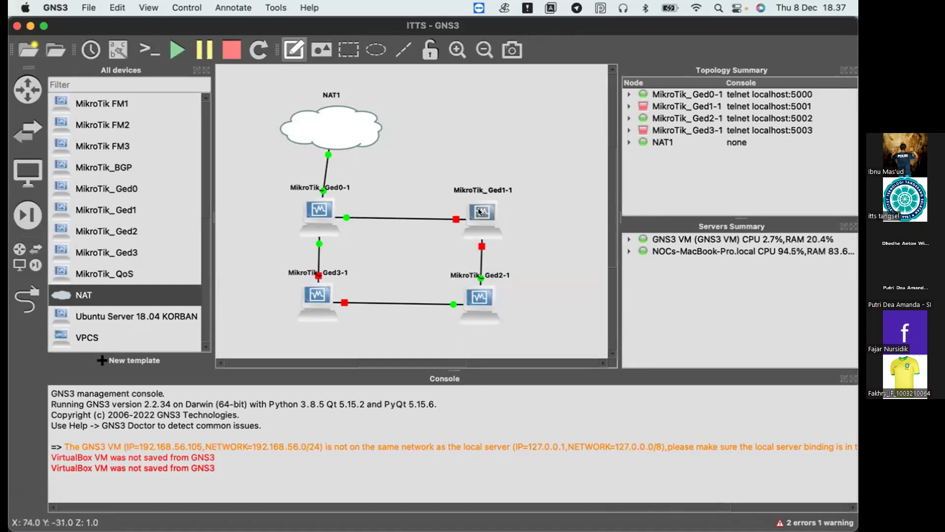
click(179, 51)
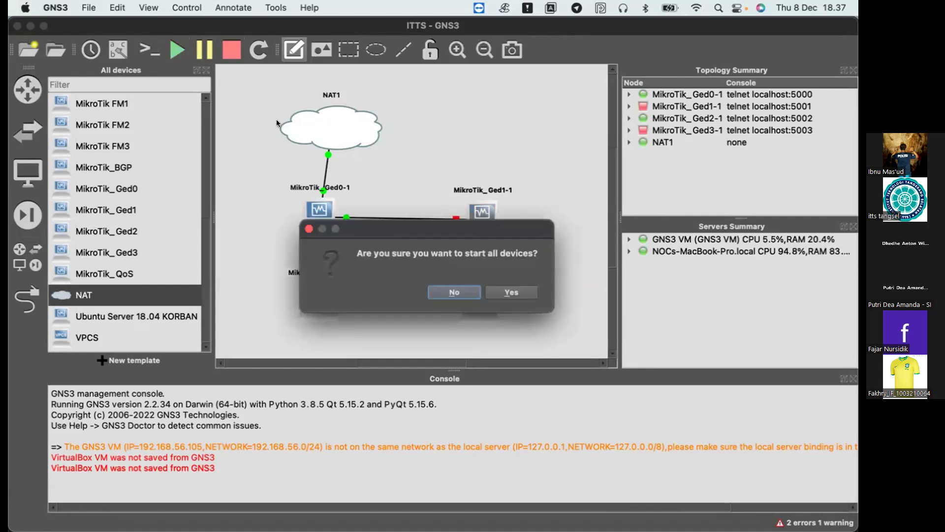
click(511, 291)
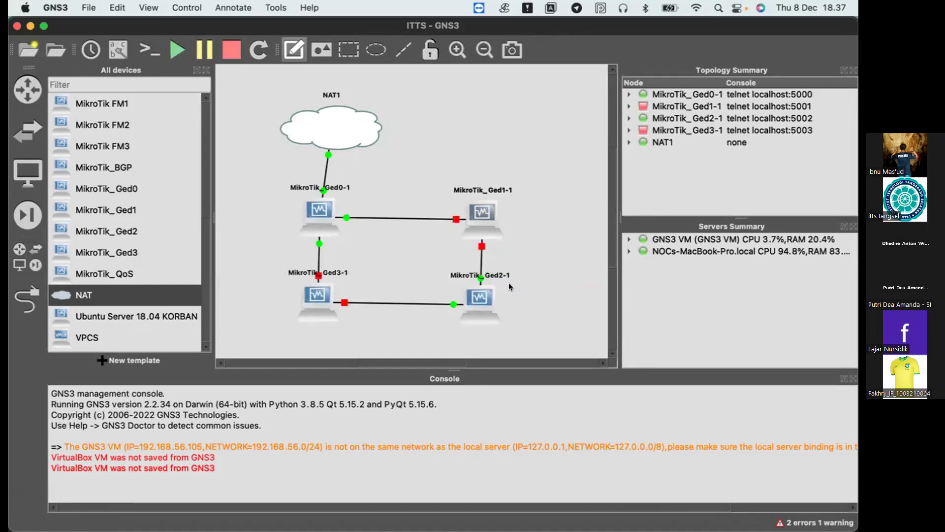
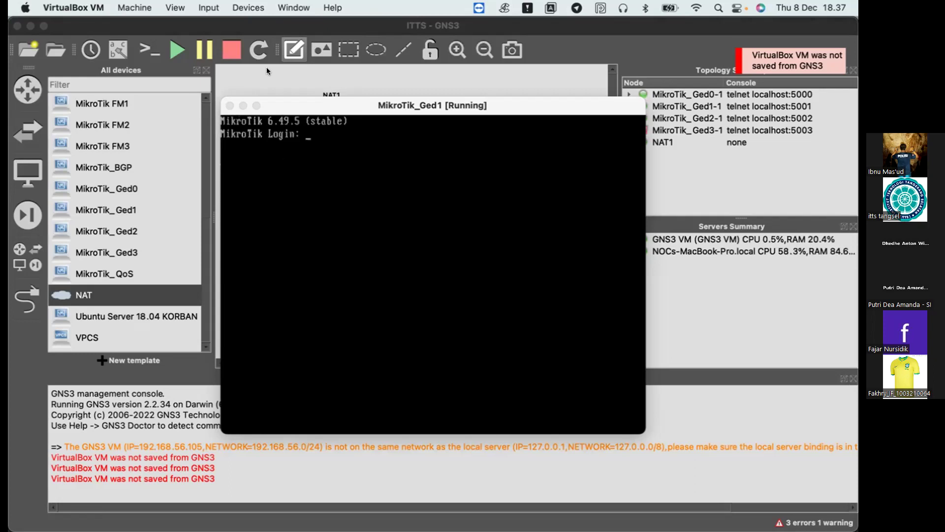
Step: Log in to the MikroTik_Ged1 virtual machine console as admin, submitting the account password
drag(344, 102, 394, 89)
text(admin)
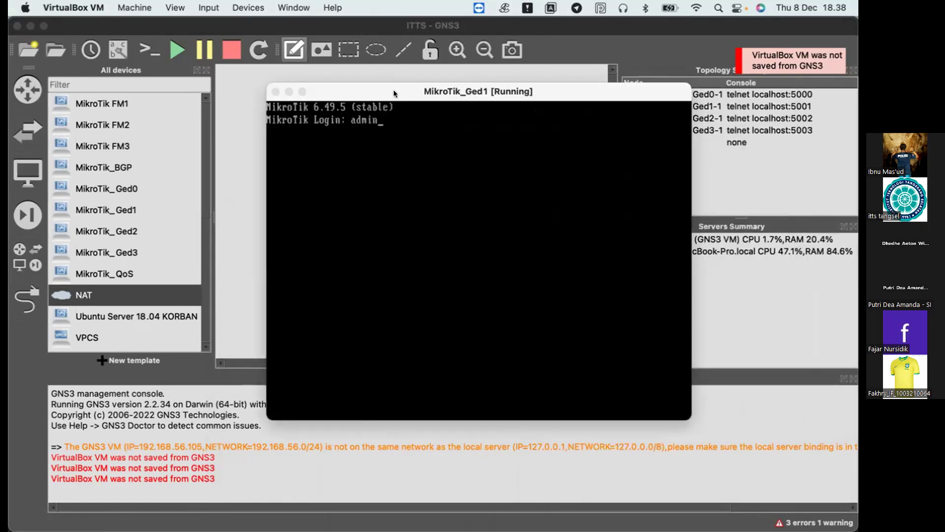
key(Return)
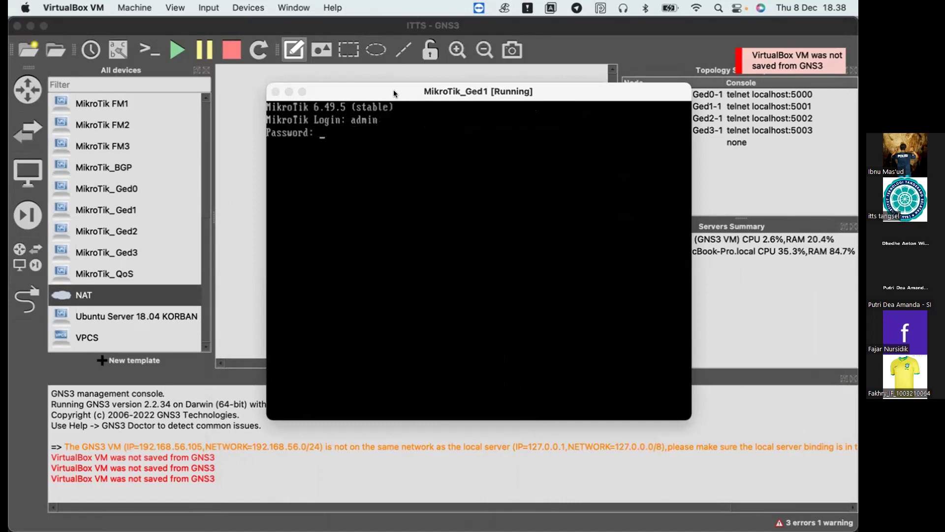
key(Return)
key(Return)
key(Return)
Step: Print MikroTik_Ged1's IP address list and move its console window aside so the GNS3 topology is uncovered
text(ip address print)
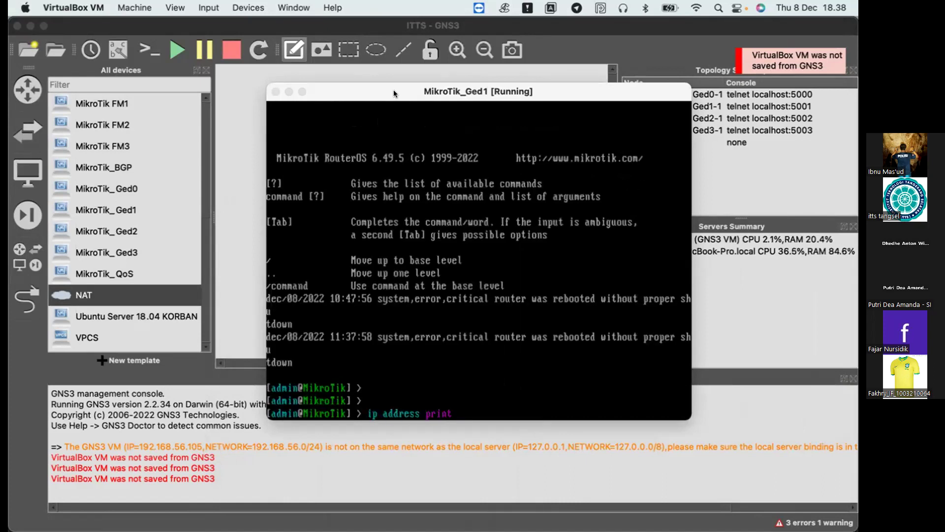
key(Return)
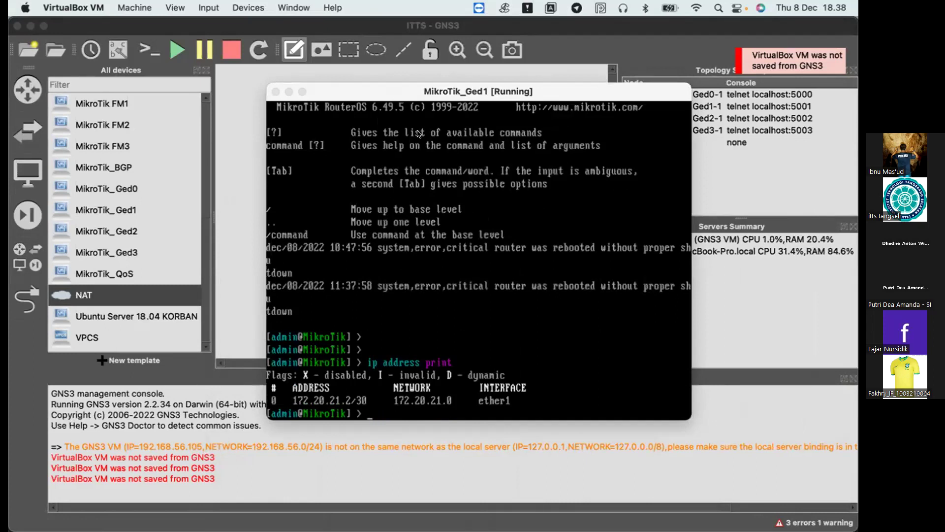
drag(416, 89, 635, 90)
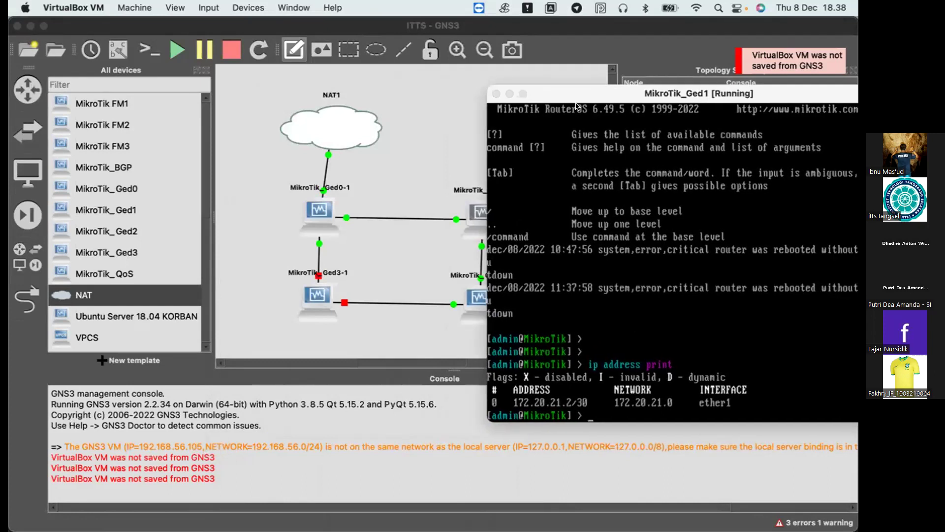
click(319, 209)
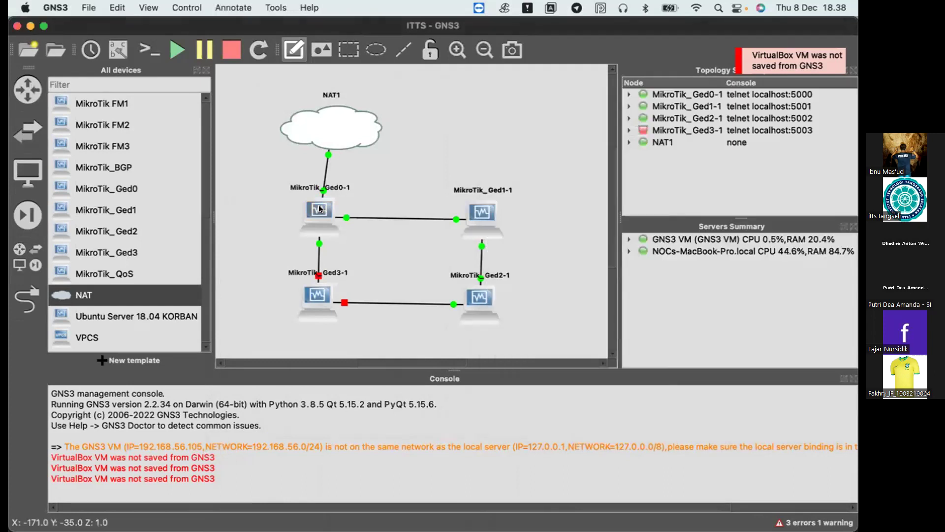
key(ctrl+Up)
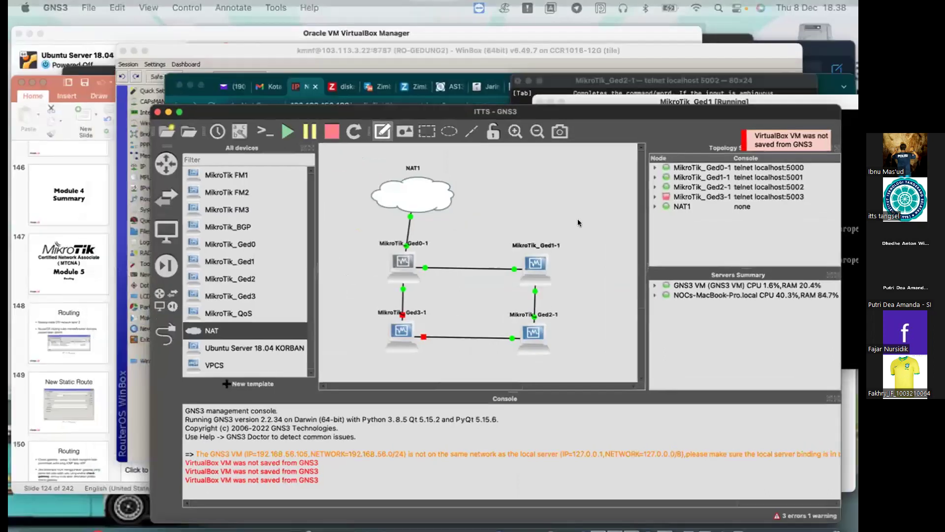
click(696, 96)
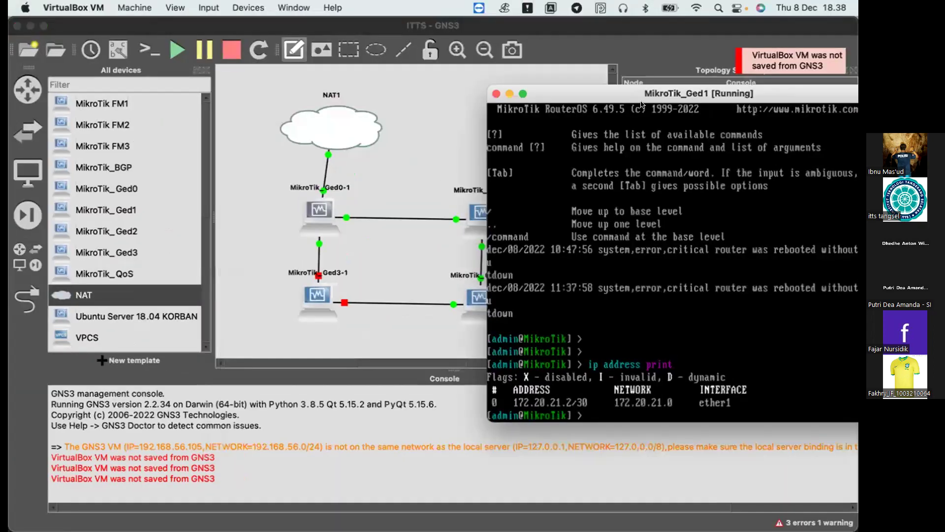
drag(610, 103, 641, 39)
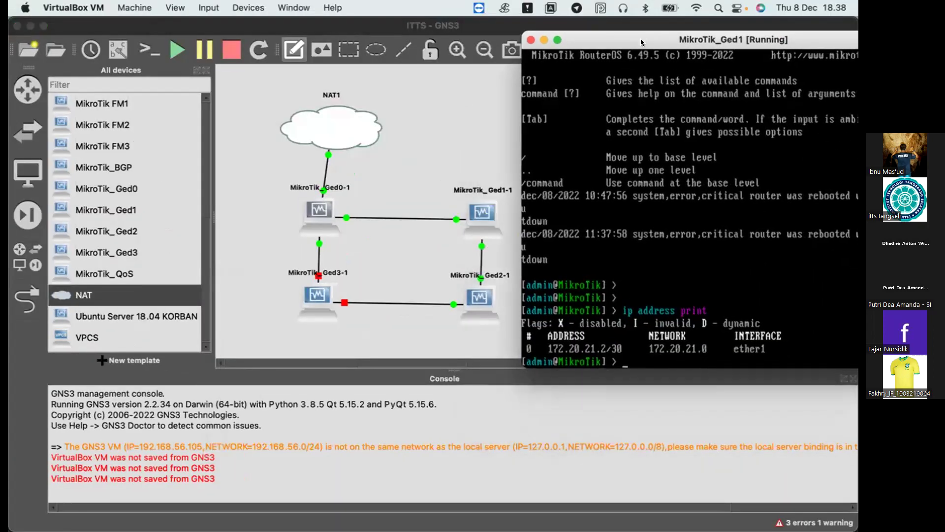
Step: Assign 172.20.21.5/30 to interface ether2 on MikroTik_Ged1 and print the router's IP address list
text(ip)
text(address)
key(Tab)
key(Tab)
text(add address=172.1)
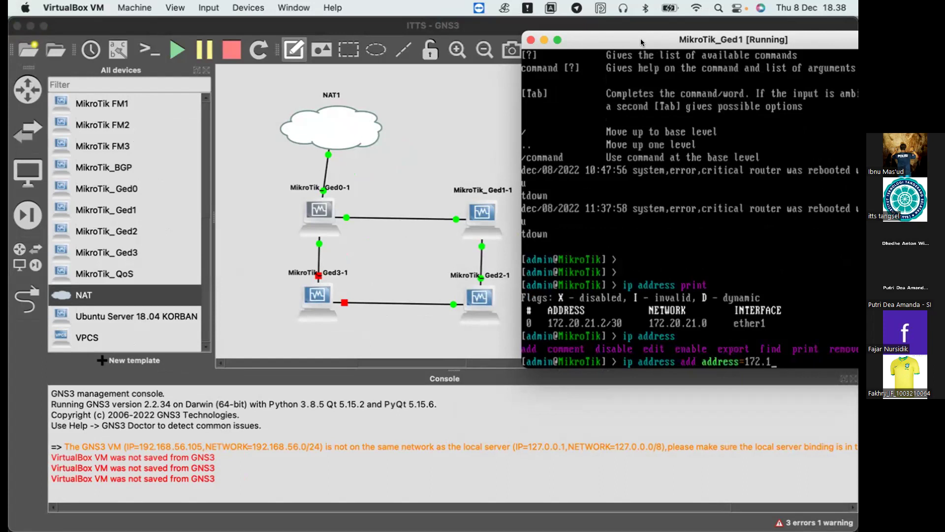
key(BackSpace)
text(20.21.)
text(5/30 interfa)
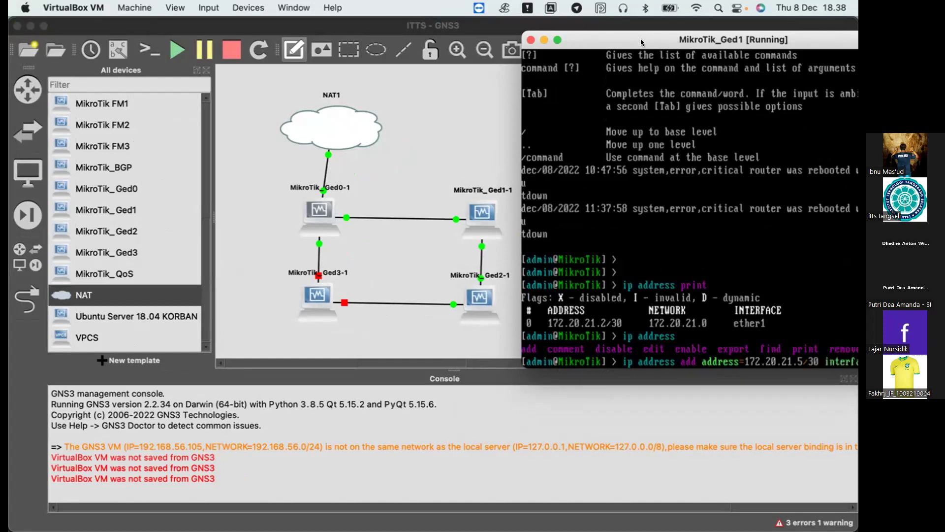
drag(617, 35, 543, 24)
text(ce=ether)
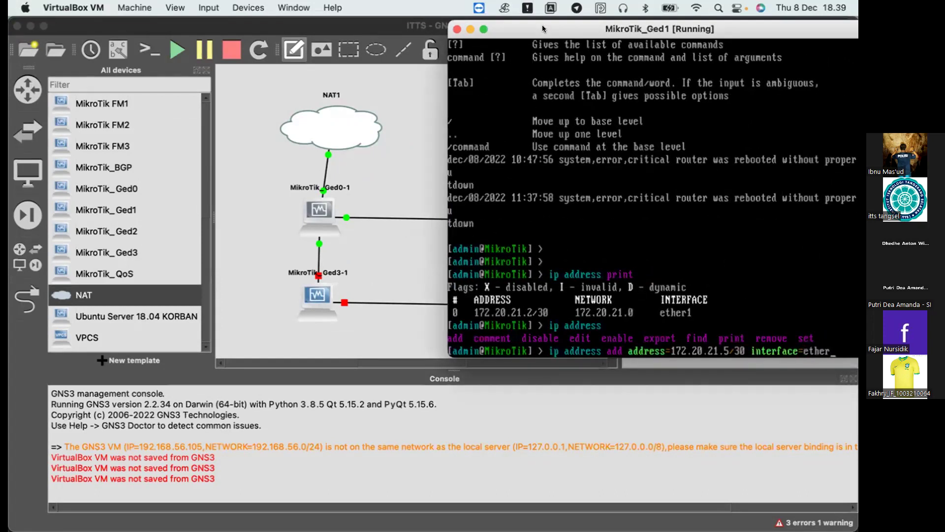
text(2)
key(Return)
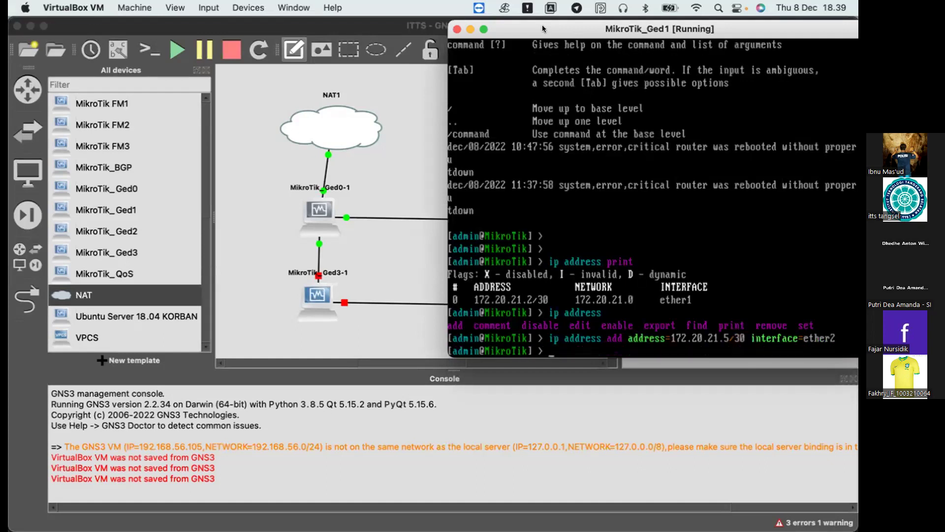
text(ip address print)
key(Return)
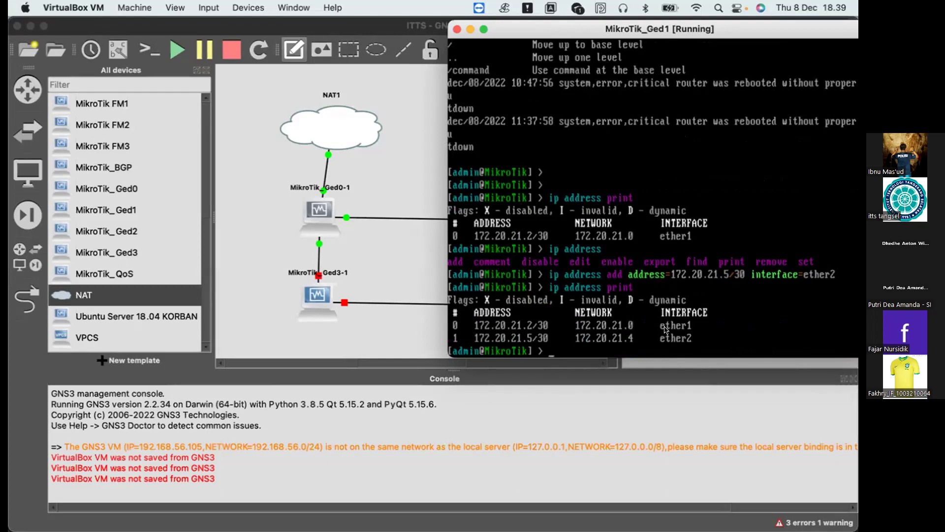
Step: Switch to the MikroTik_Ged2-1 terminal and place it side by side with the MikroTik_Ged1 console
key(ctrl+Up)
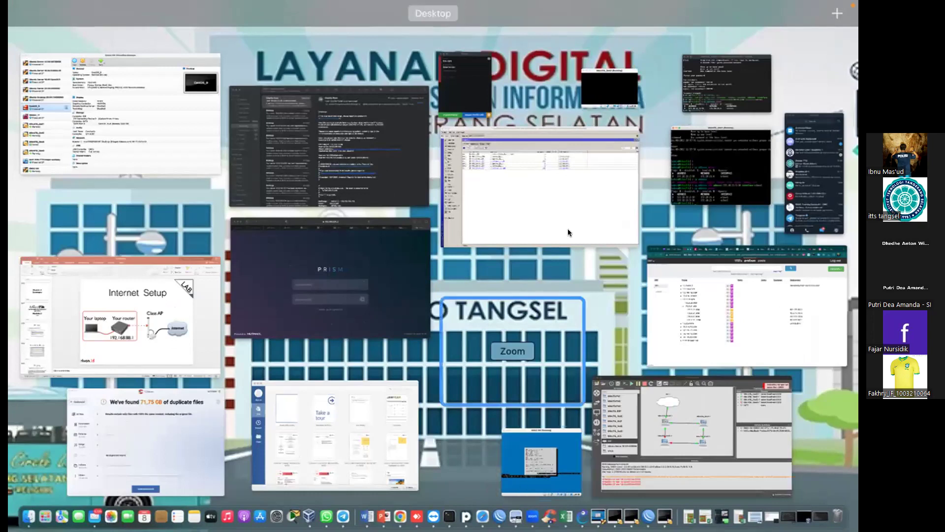
click(724, 103)
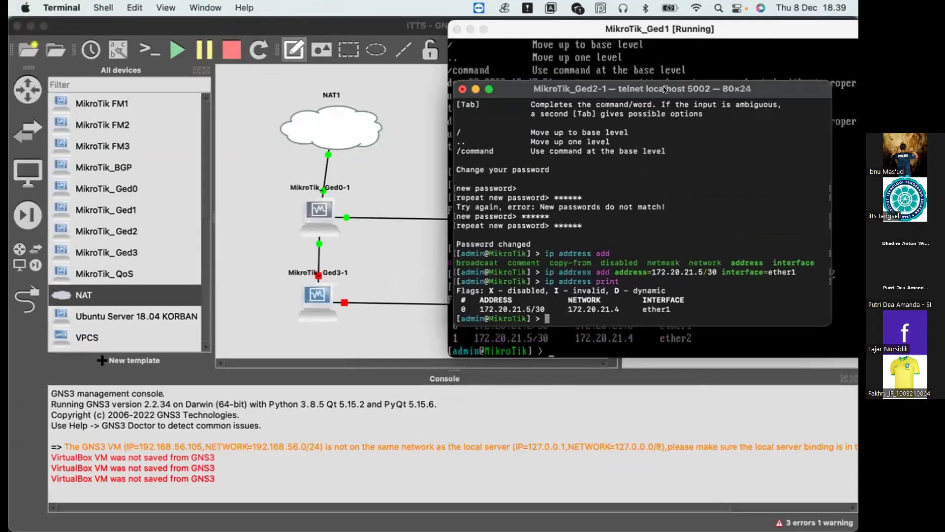
drag(590, 144, 266, 115)
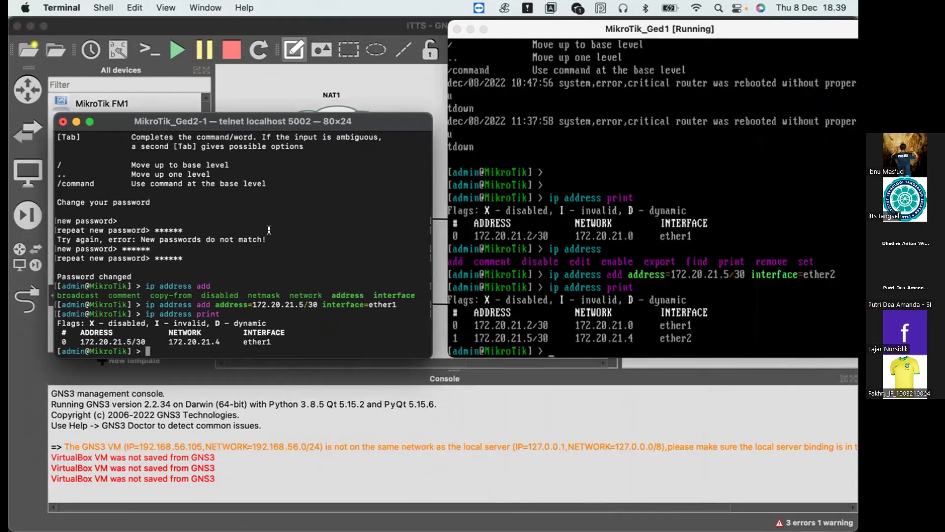
Step: Remove IP address entry number 0 from MikroTik_Ged2-1
key(Up)
key(BackSpace)
key(BackSpace)
key(BackSpace)
key(BackSpace)
key(BackSpace)
text(remove)
key(Tab)
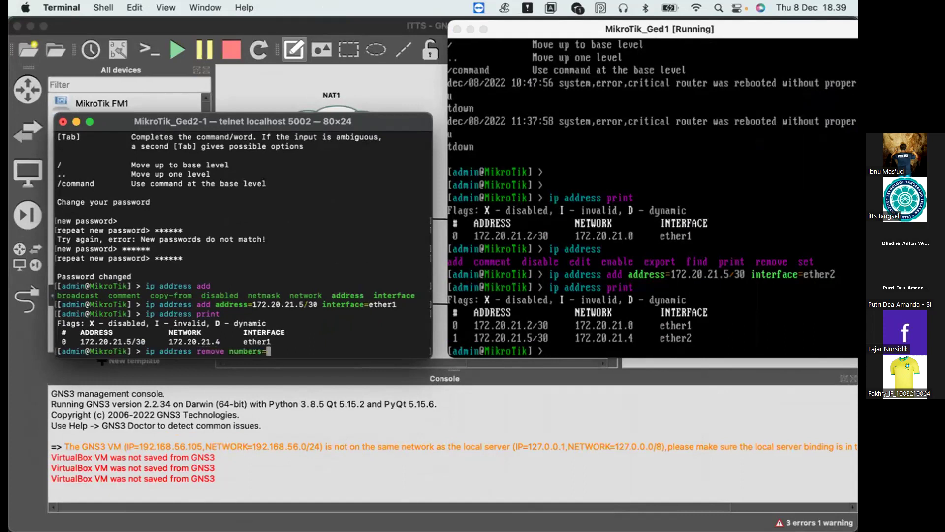
text(0)
key(Return)
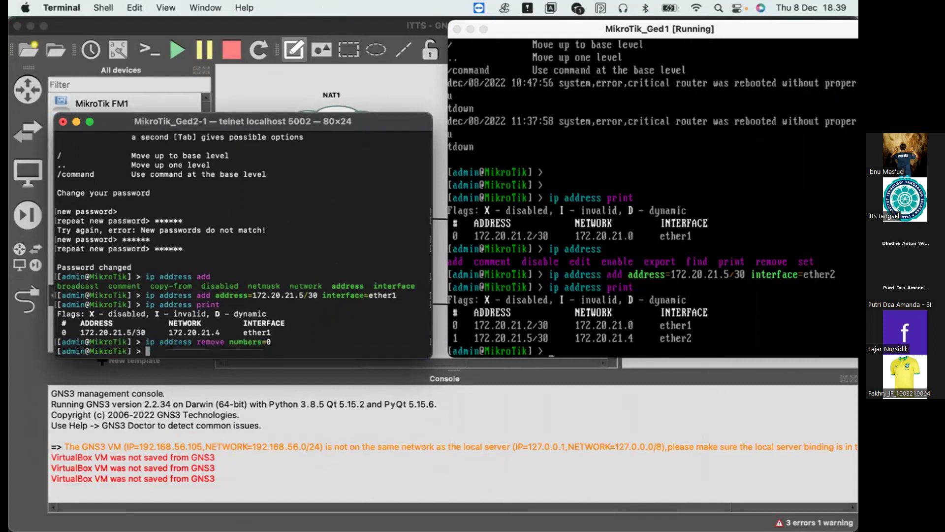
Step: Assign 172.20.21.6/30 to interface ether1 on MikroTik_Ged2-1 and print the router's IP address list
key(Up)
key(BackSpace)
key(BackSpace)
key(BackSpace)
key(BackSpace)
key(BackSpace)
key(BackSpace)
key(BackSpace)
key(BackSpace)
key(BackSpace)
key(BackSpace)
key(BackSpace)
key(BackSpace)
key(BackSpace)
key(BackSpace)
key(BackSpace)
key(BackSpace)
text(print)
key(BackSpace)
key(BackSpace)
key(BackSpace)
key(BackSpace)
key(BackSpace)
key(BackSpace)
text(add address=1)
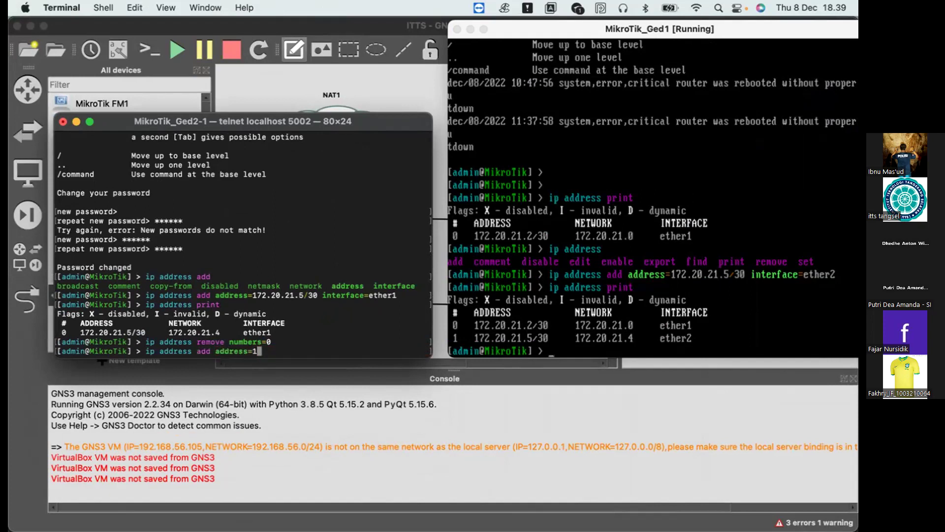
text(72.)
text(1)
text(0.21.)
text(6)
text(/3 )
text(0 int)
key(Tab)
text(ether1)
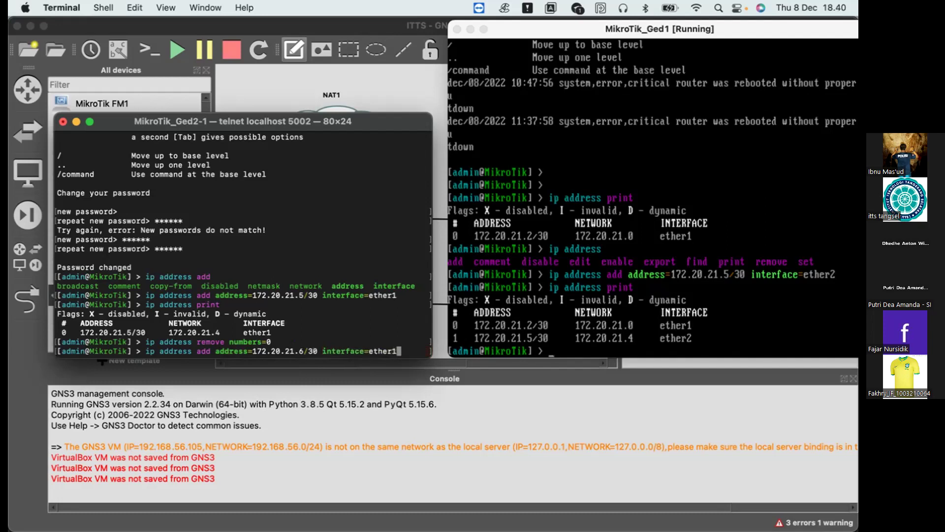
key(Return)
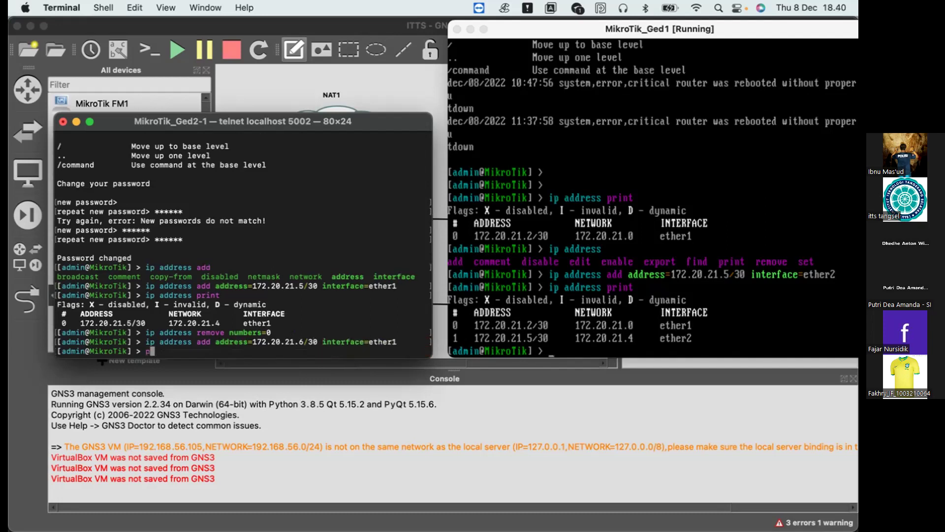
text(ip address print)
key(Return)
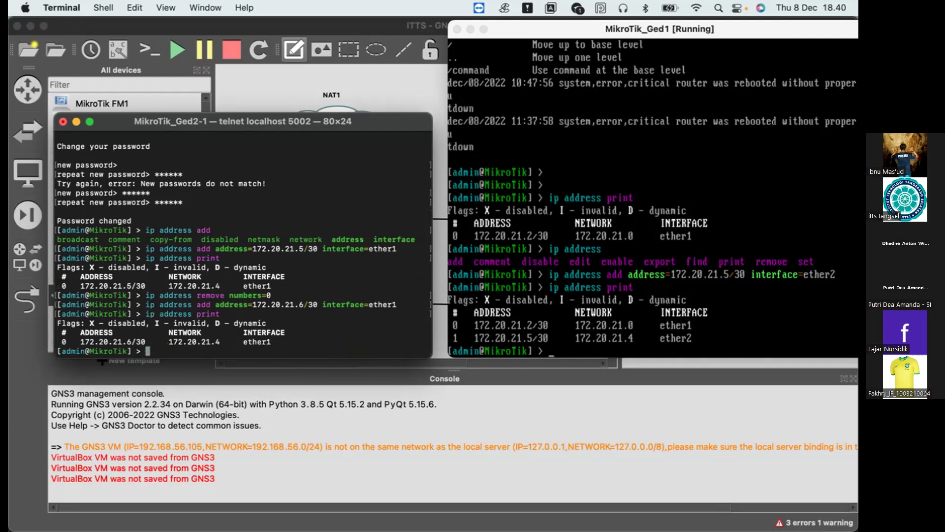
Step: Ping 172.20.21.5 from MikroTik_Ged2-1 and stop after a few packets
text(ping 172.20.21.5)
key(Return)
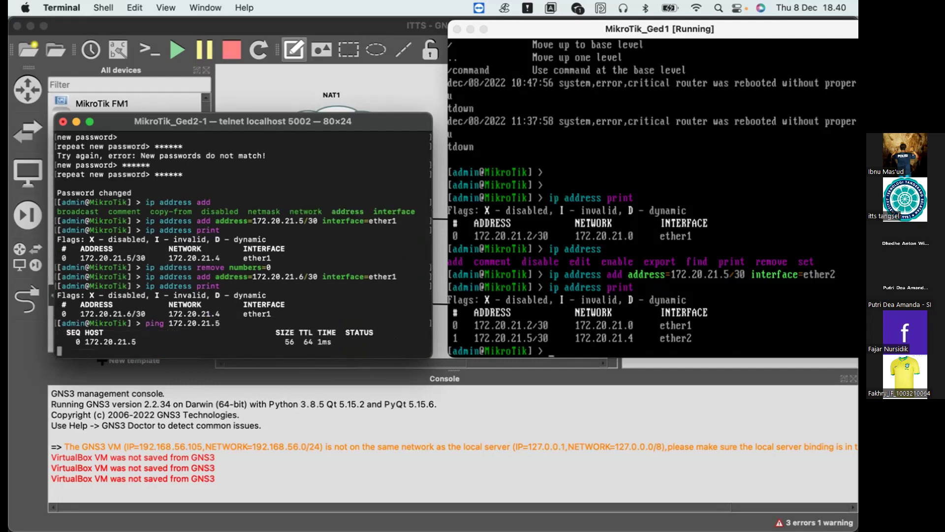
key(ctrl+c)
Step: Ping 172.20.21.1 from MikroTik_Ged2-1 by editing the previous ping command, and stop after a couple of packets
key(Up)
key(Up)
key(Down)
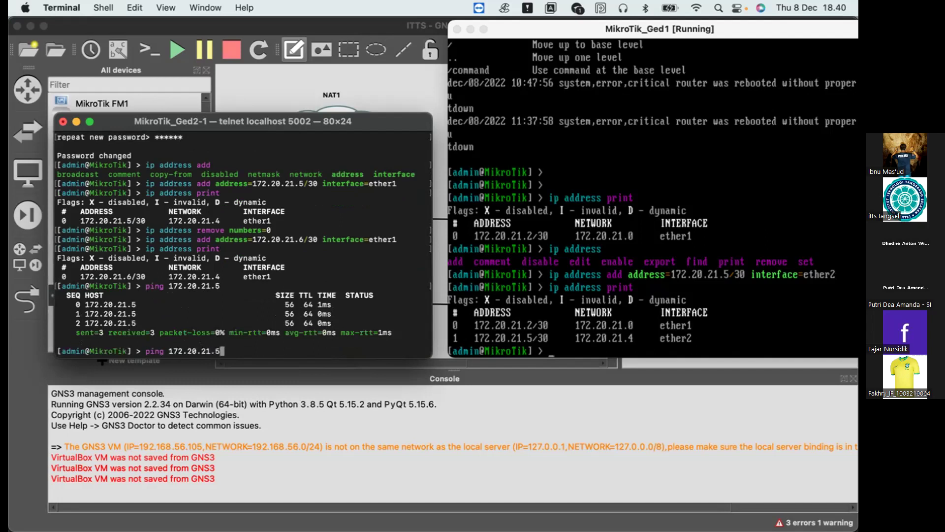
key(BackSpace)
text(1)
key(Return)
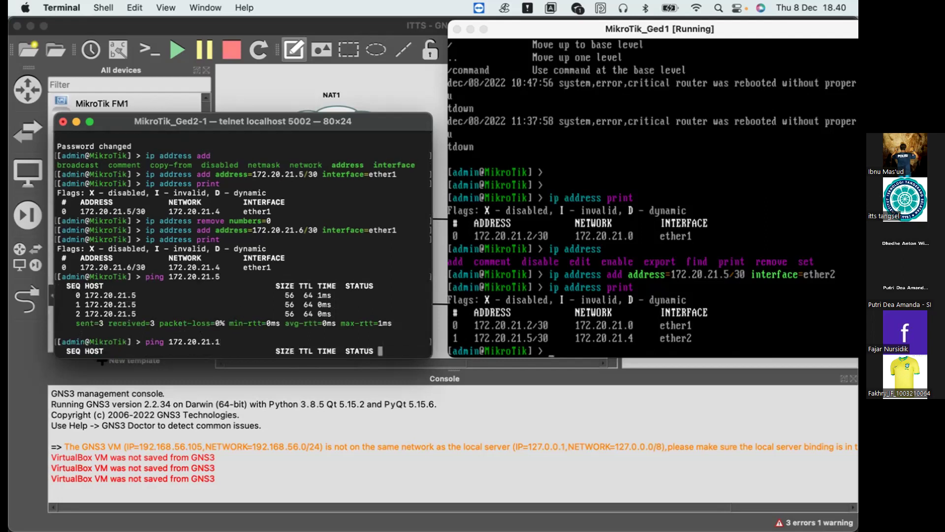
key(ctrl+c)
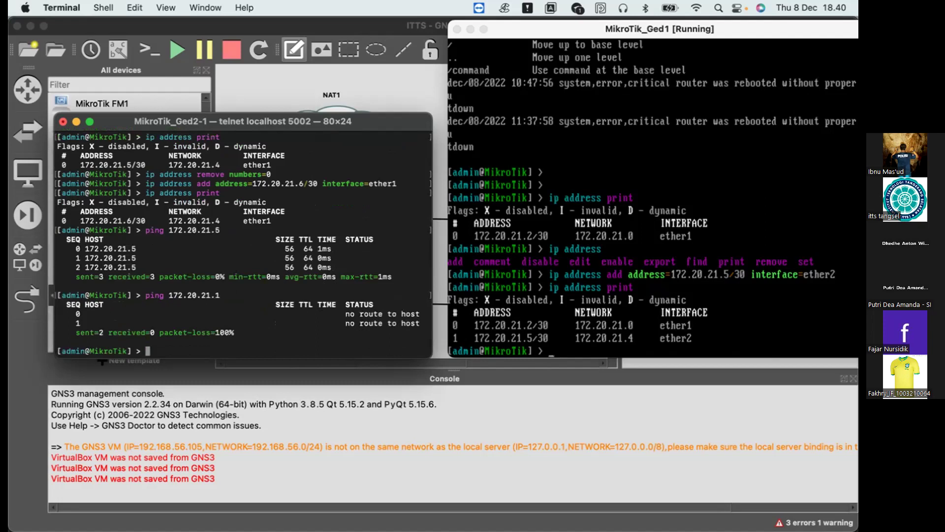
Step: List the ip dns set options on MikroTik_Ged2-1 and set its DNS servers to 8.8.8.8
text(ip dns)
key(Tab)
key(Tab)
text(ad)
key(BackSpace)
key(BackSpace)
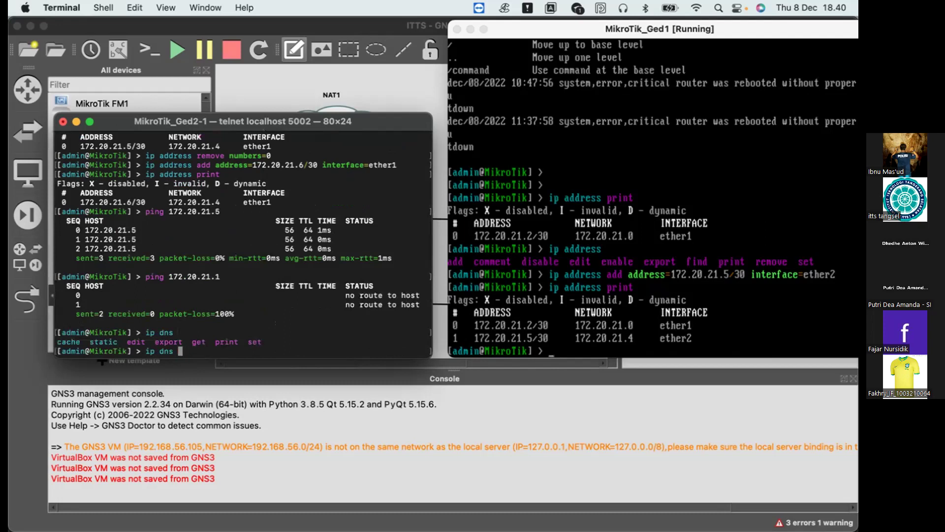
key(Tab)
key(Tab)
text(s)
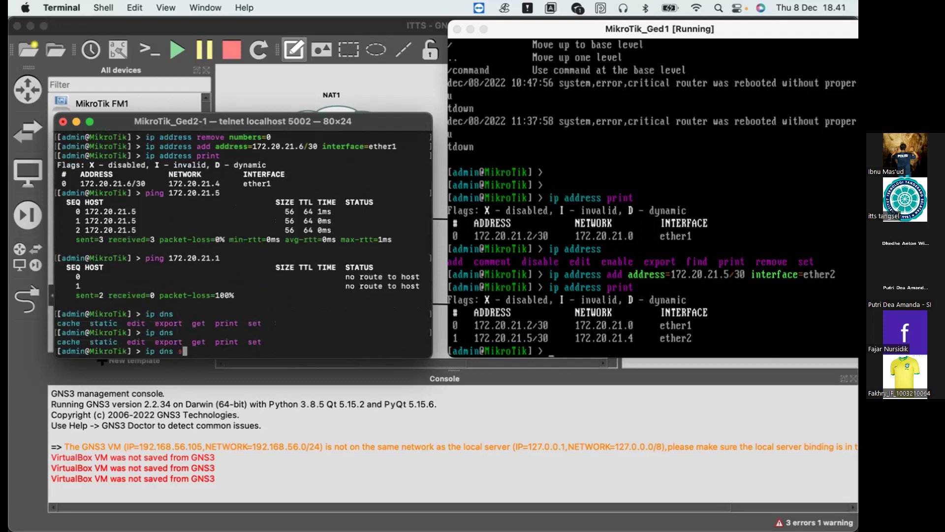
text(et)
key(Tab)
key(Tab)
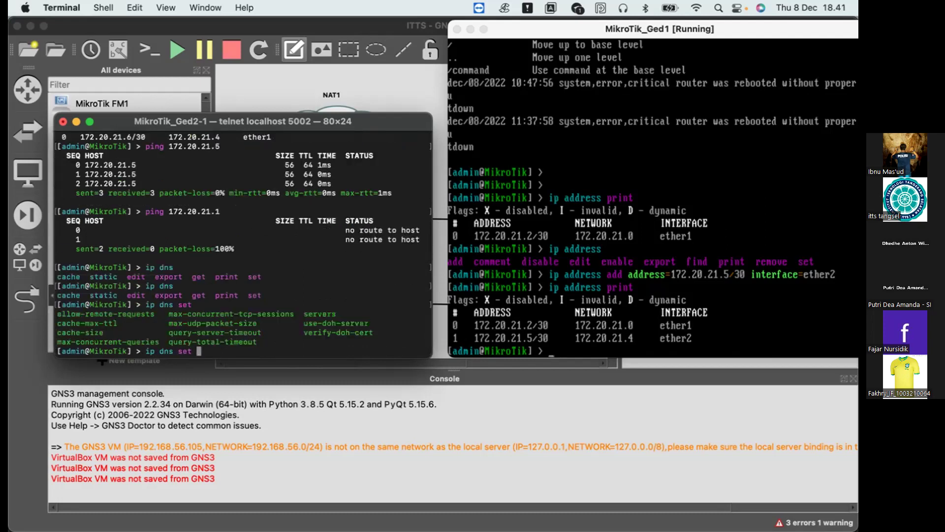
text(servers=8.8.8.8)
key(Return)
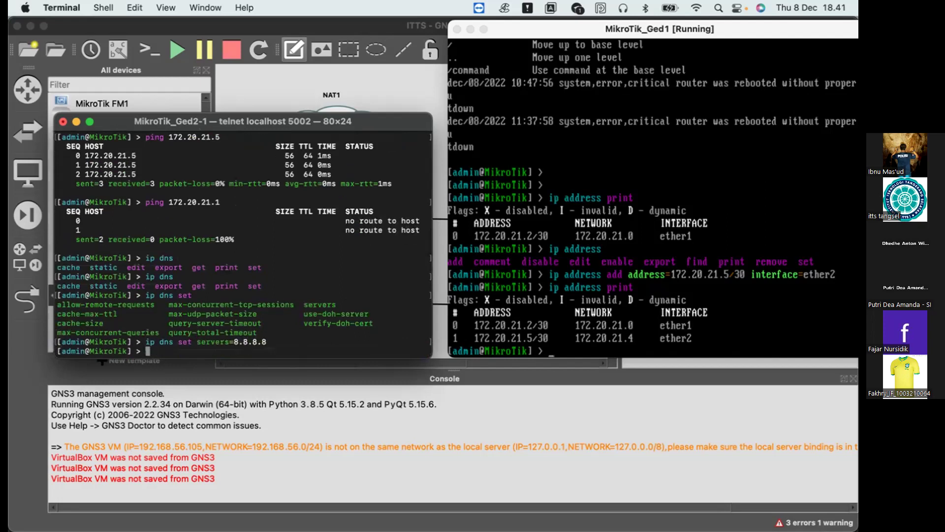
Step: Add a firewall NAT rule on MikroTik_Ged2-1 with action=masquerade, out-interface=ether1 and chain=srcnat, listing the available options along the way
text(ip firewall)
key(Tab)
text(nat ad)
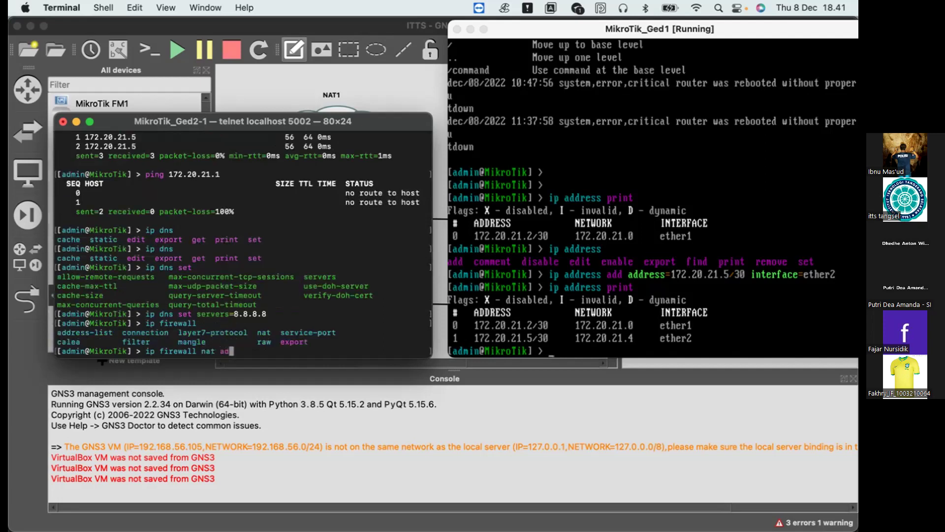
text(d action=masquerade )
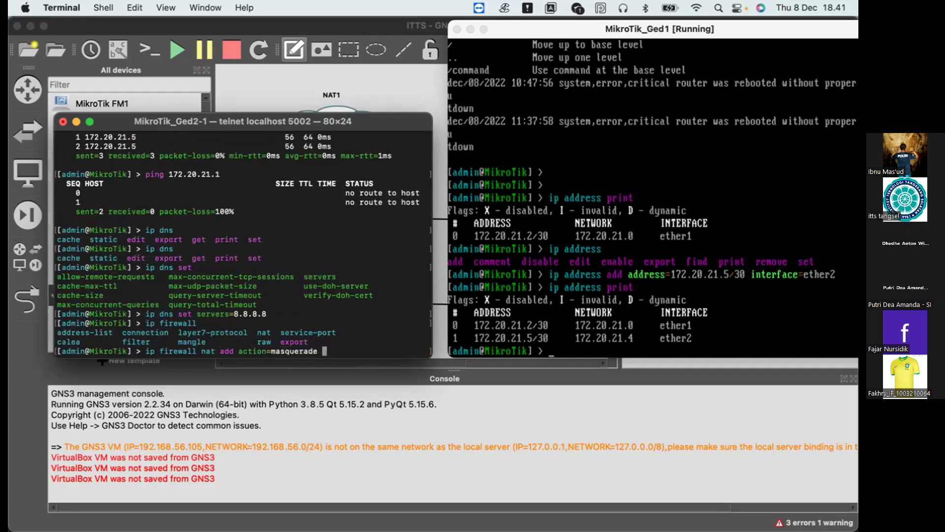
text(p)
key(BackSpace)
text(out-)
text(i)
key(Tab)
text(=ether)
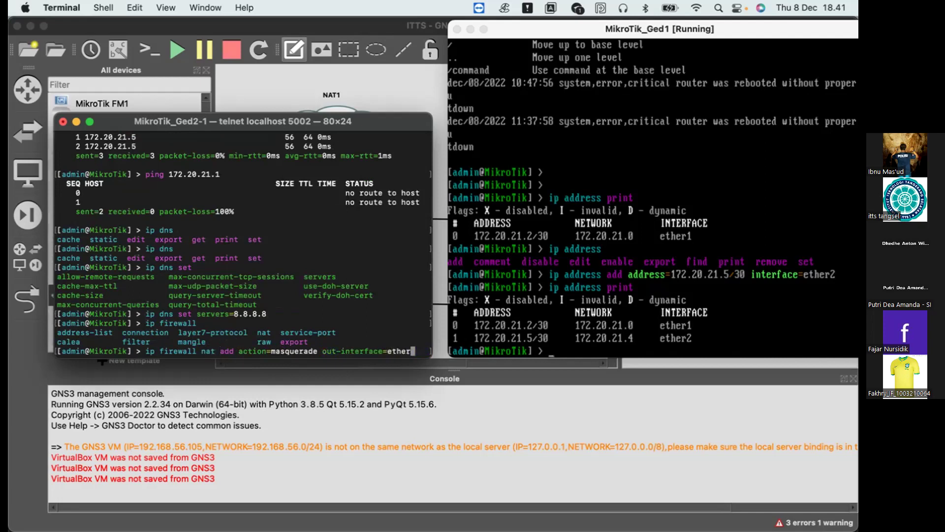
scroll(173, 189, up, 5)
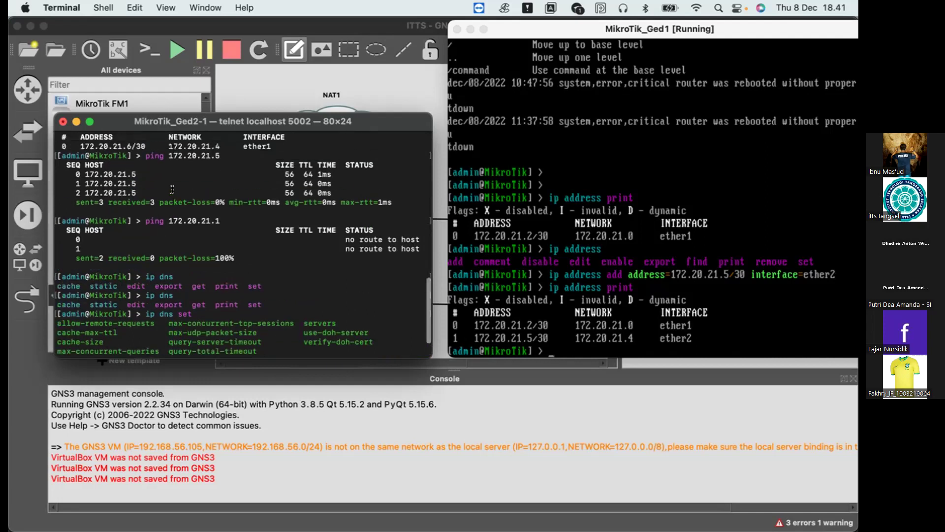
scroll(173, 190, up, 3)
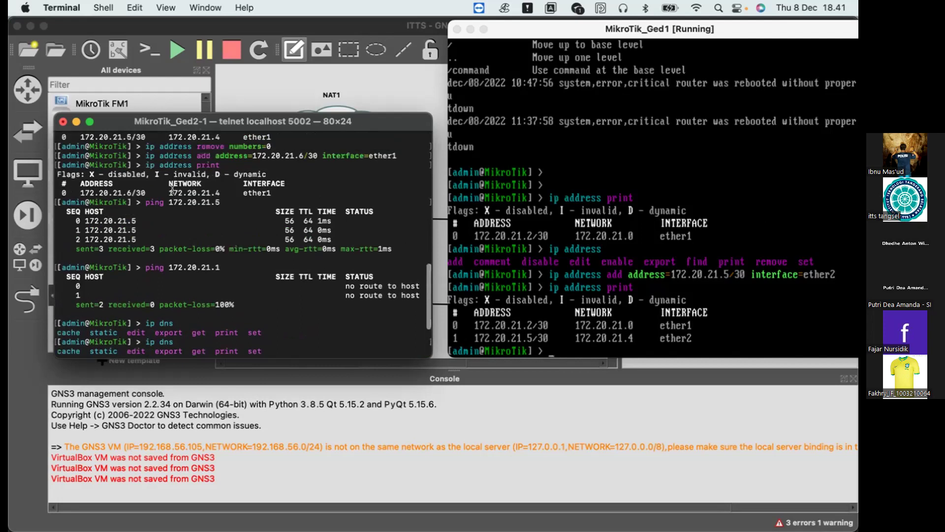
scroll(172, 190, down, 8)
text(1)
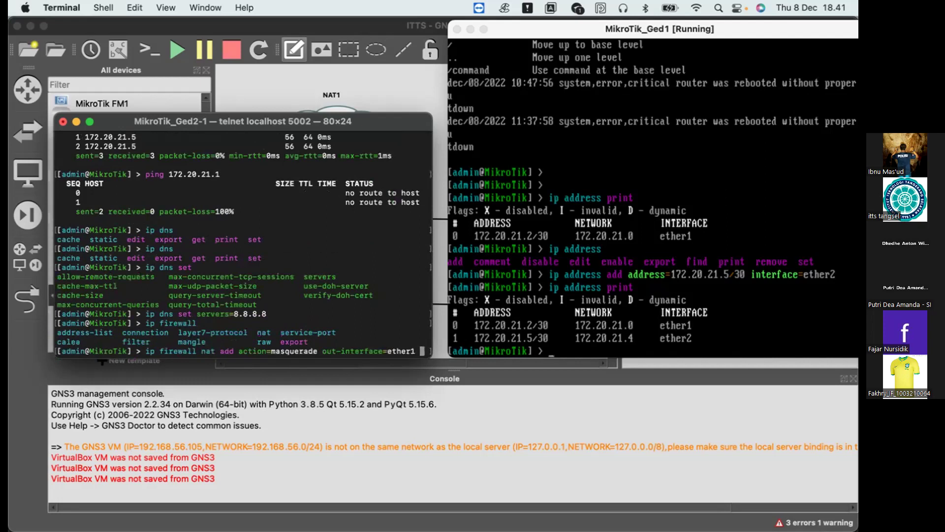
key(Tab)
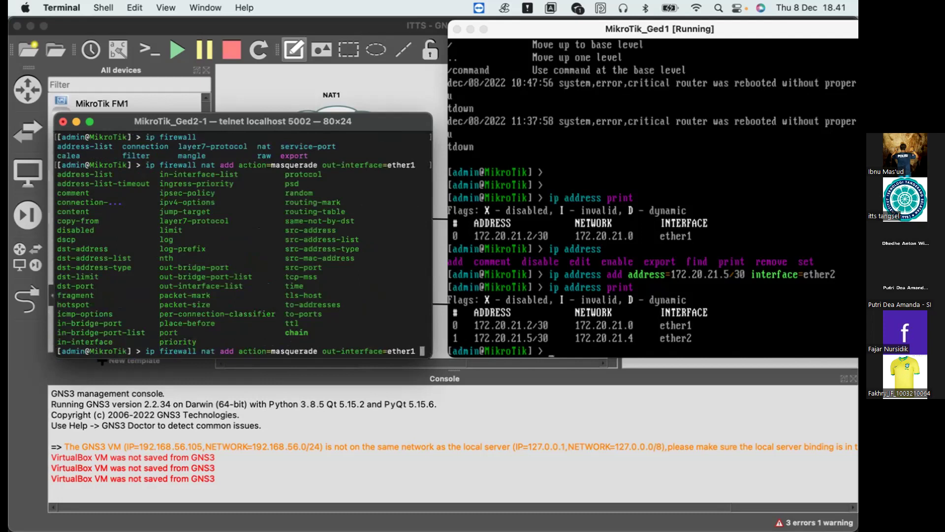
text(chain=)
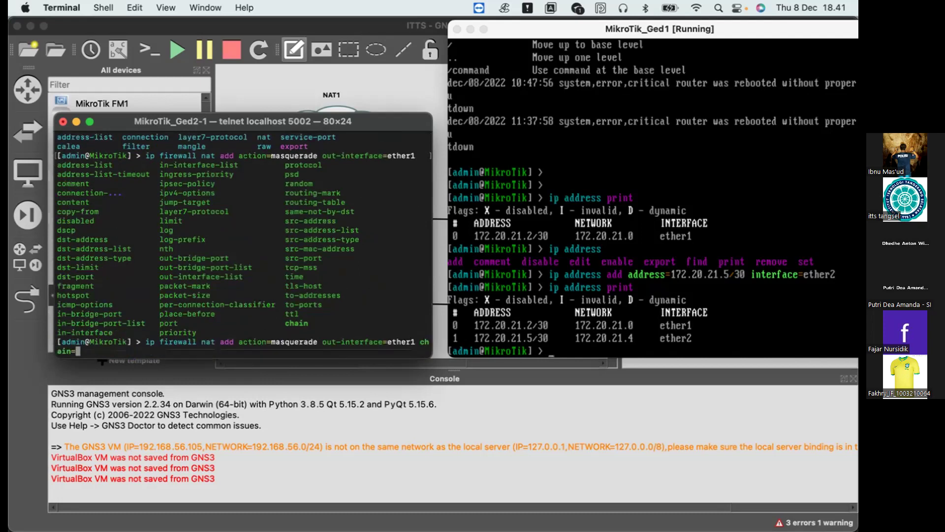
text(srcnat)
key(Return)
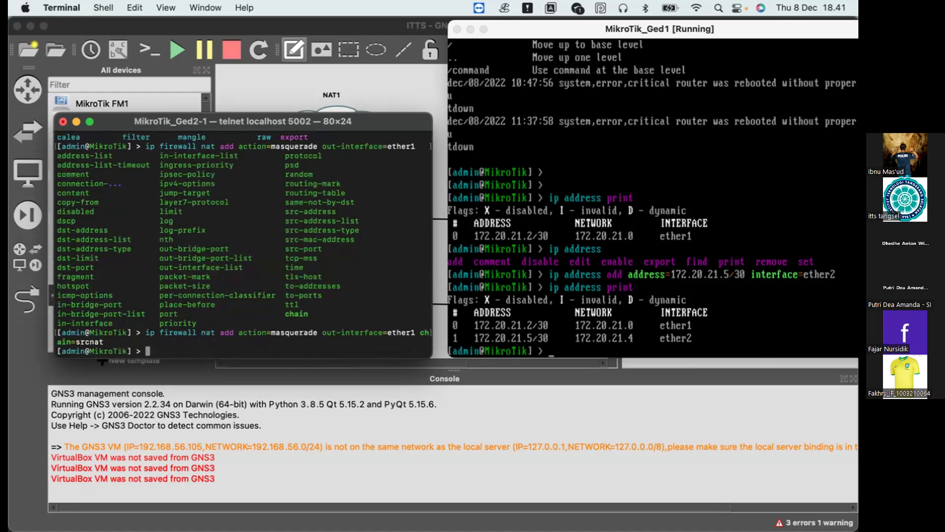
Step: Add a default route on MikroTik_Ged2-1 with dst-address=0.0.0.0/0 and gateway=172.20.21.5
text(ip route add sd)
key(BackSpace)
key(BackSpace)
text(dst-address=0.0.0.0)
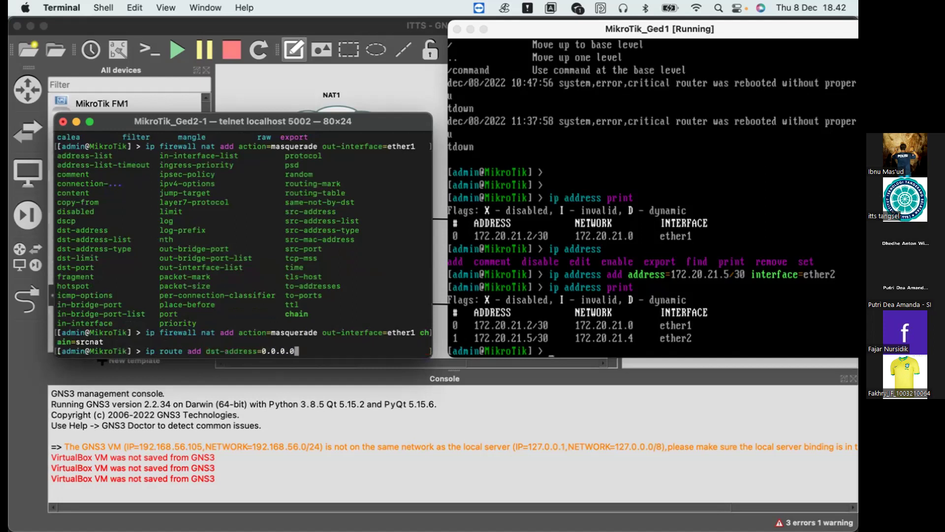
text(/0 gateway=172.1)
text(0.21.)
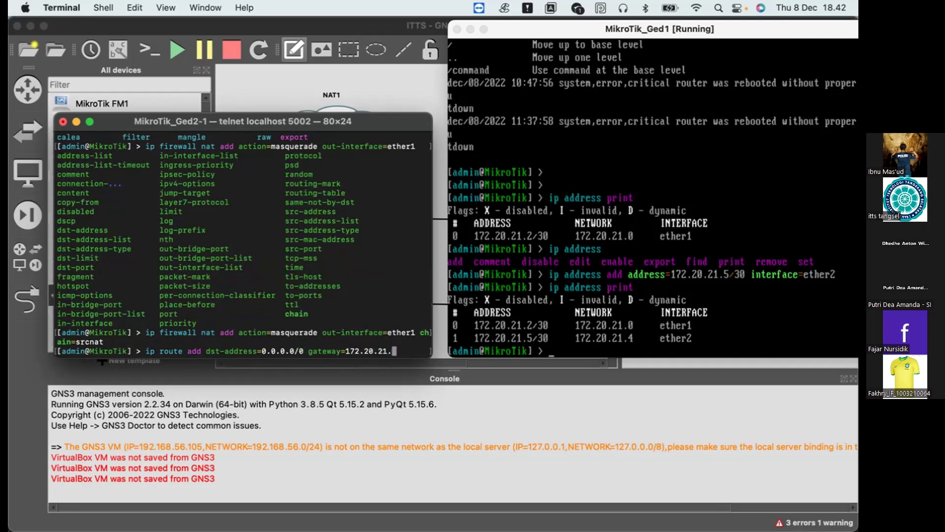
scroll(162, 155, up, 10)
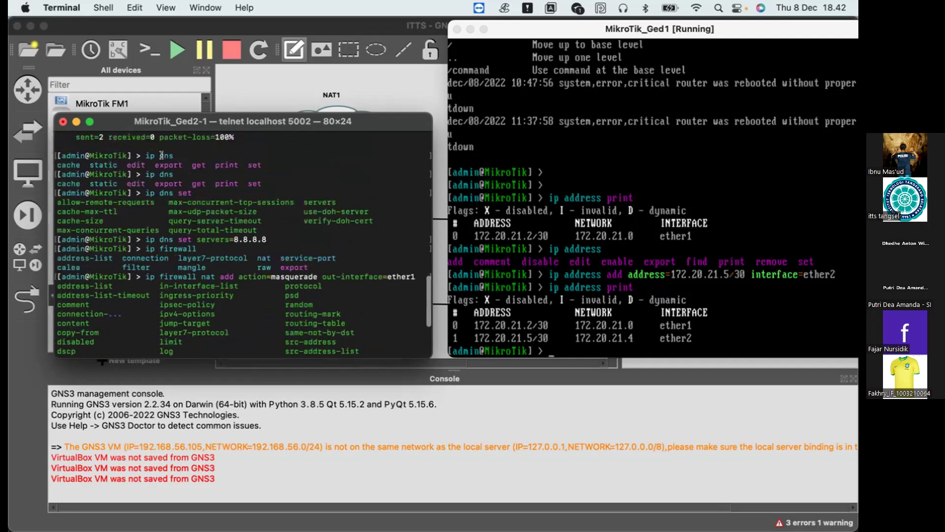
scroll(161, 155, down, 1)
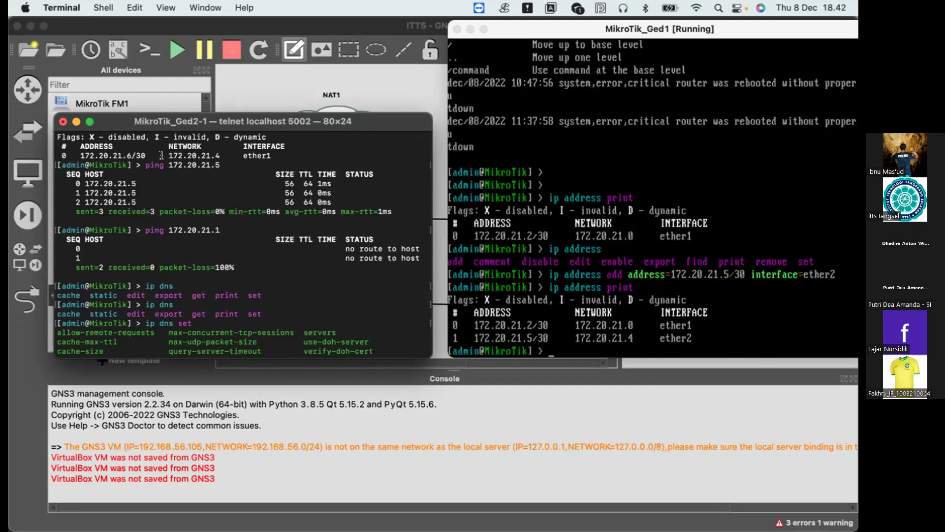
scroll(162, 156, down, 9)
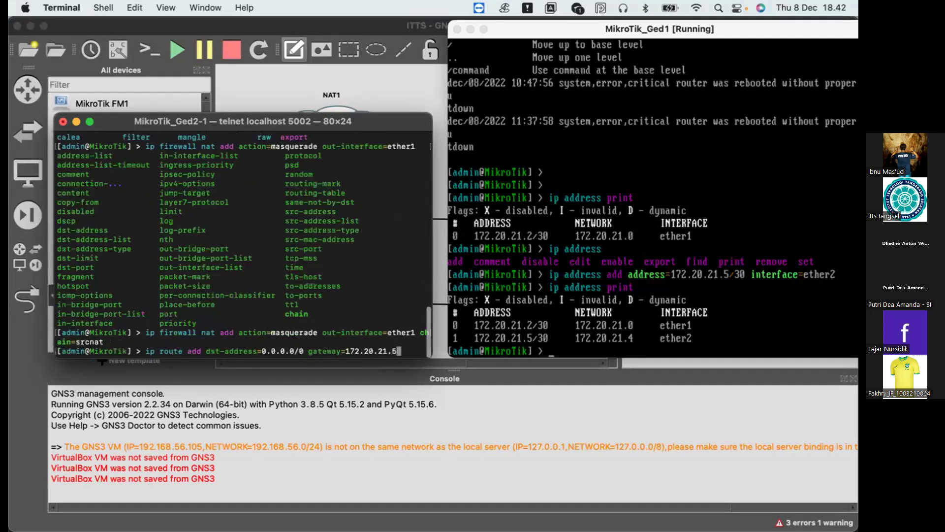
key(Return)
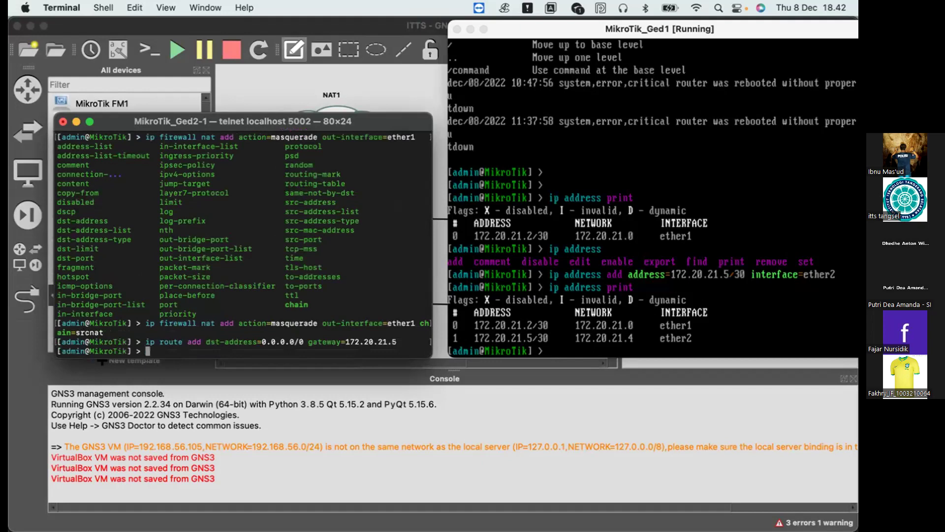
Step: Ping 8.8.8.8 from MikroTik_Ged2-1 and stop after a couple of packets
text(ping 8.8.8.8)
key(Return)
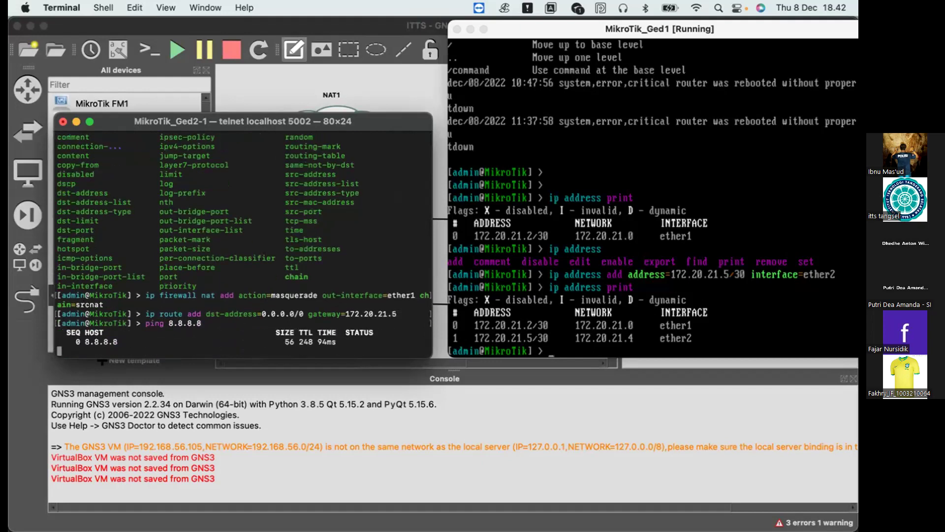
key(ctrl+c)
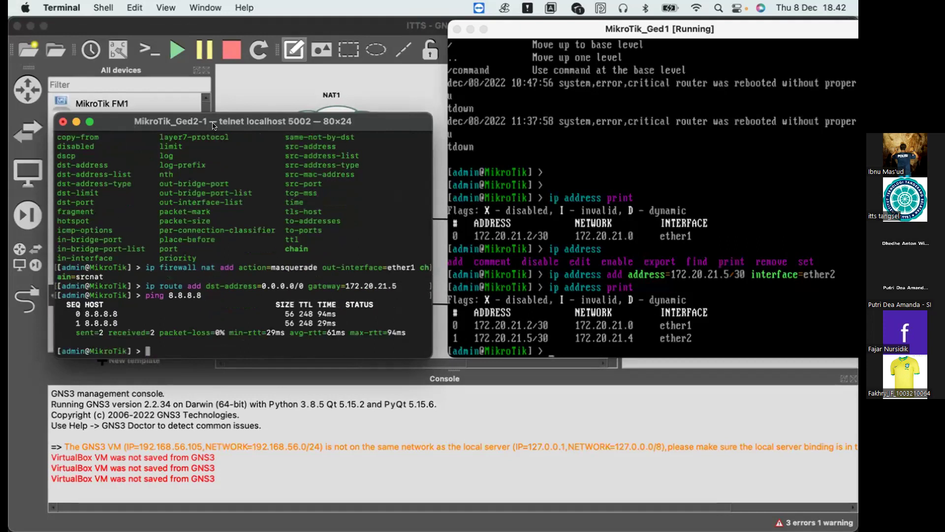
Step: Move the MikroTik_Ged2-1 terminal off the topology's device nodes and print the router's IP address list
drag(213, 124, 620, 155)
text(ip address)
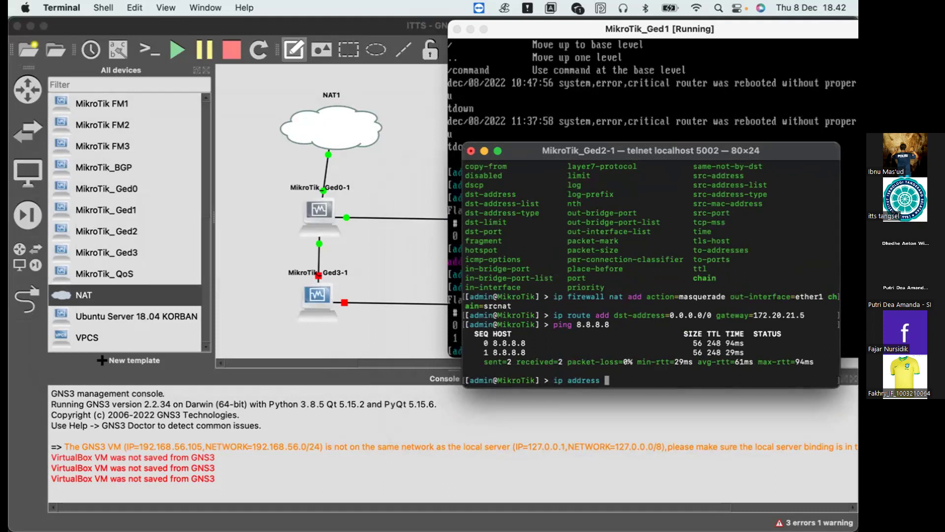
text(print)
key(Return)
Step: Check the RO 3 TO RO 4 block in Chrome's prefix list, assign 172.20.21.9/30 to ether2 on MikroTik_Ged2-1, and print its addresses
text(ip address )
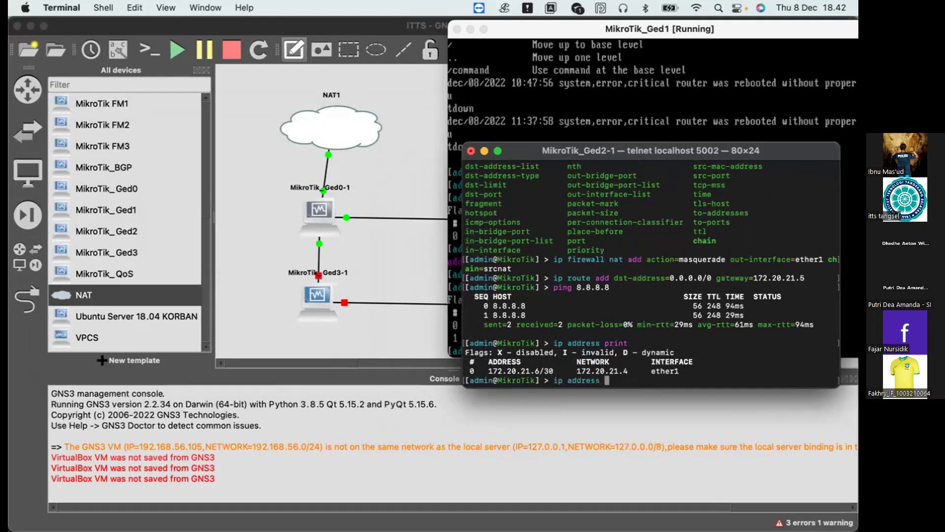
text(add )
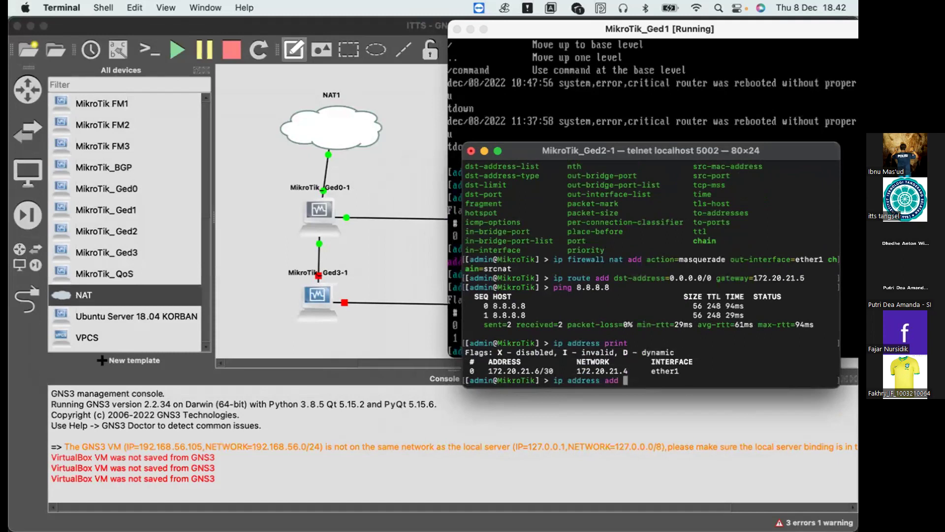
text(address=)
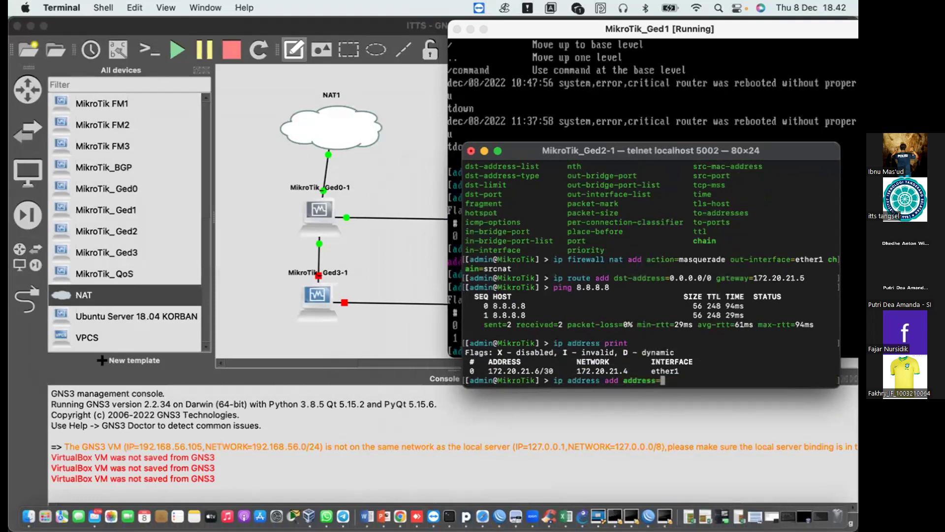
click(400, 516)
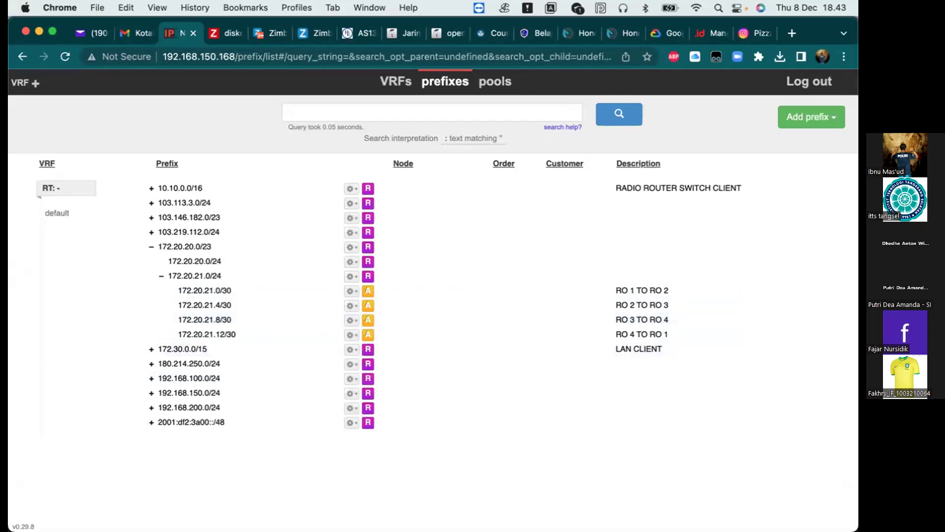
key(ctrl+Up)
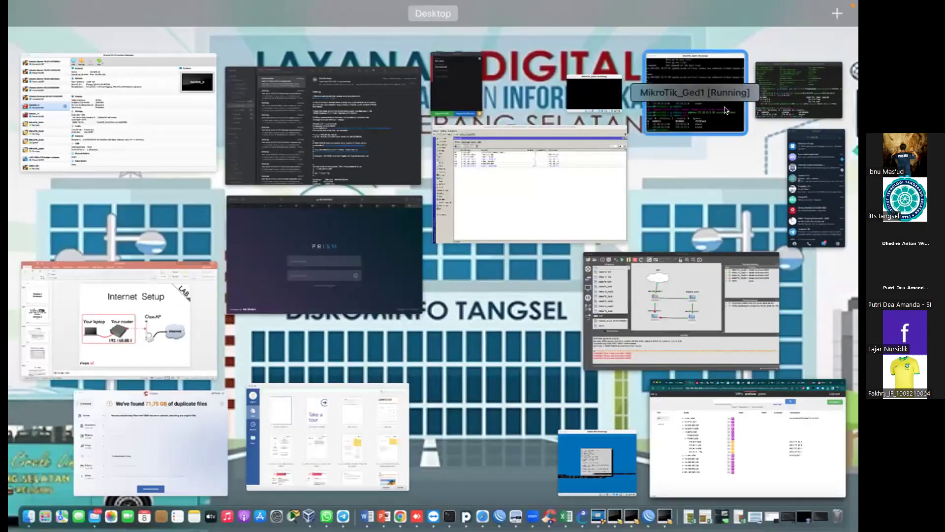
click(771, 101)
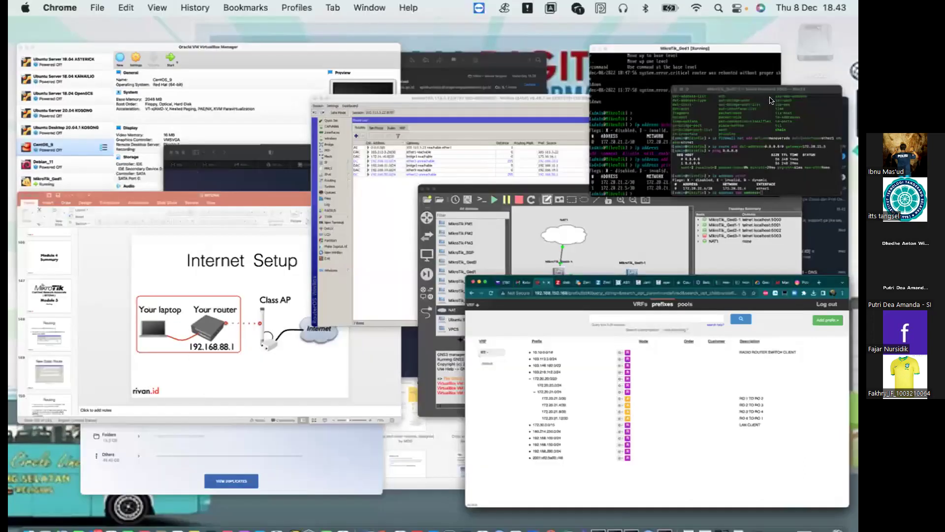
text(172.1)
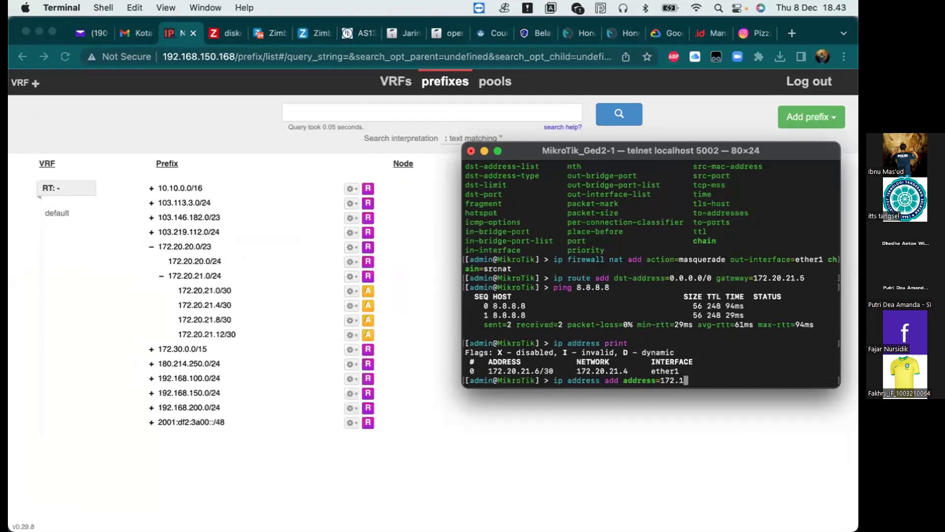
key(BackSpace)
text(20.21.9/30 interface=ether)
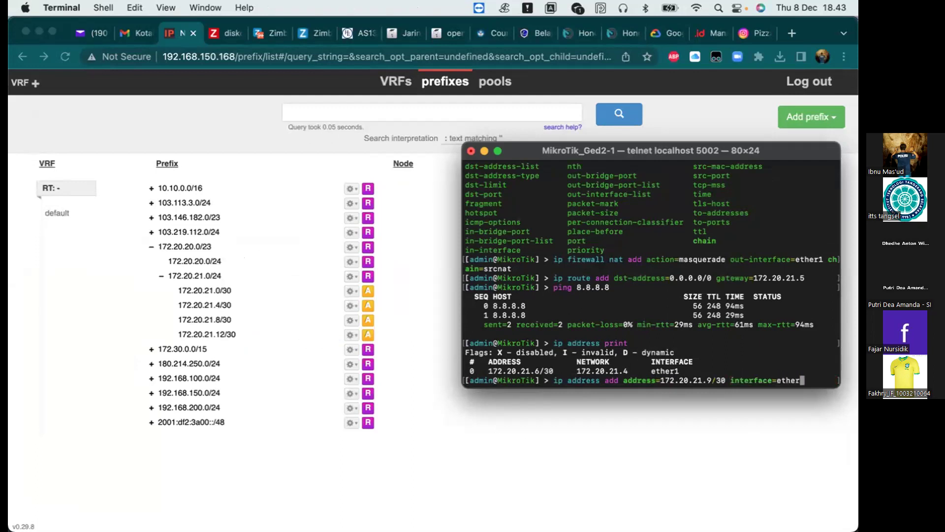
text(2)
key(Return)
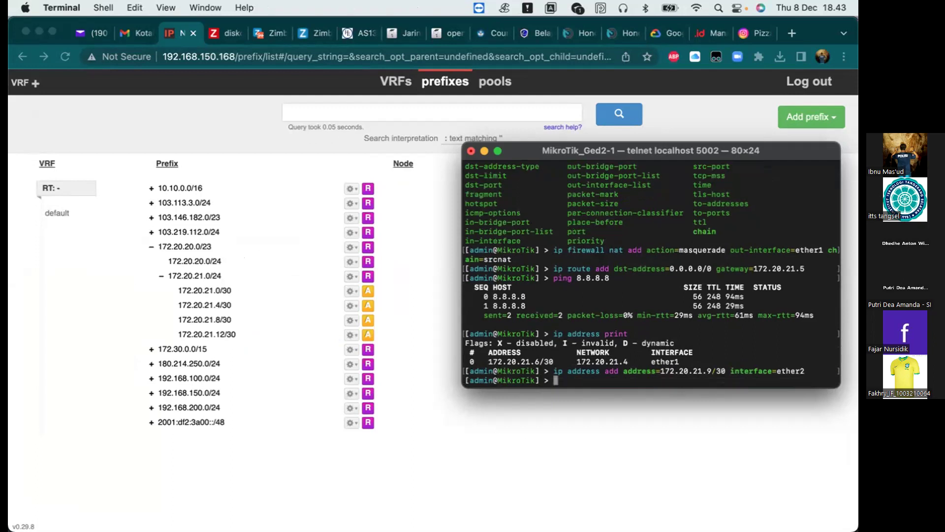
text(ip address print)
key(Return)
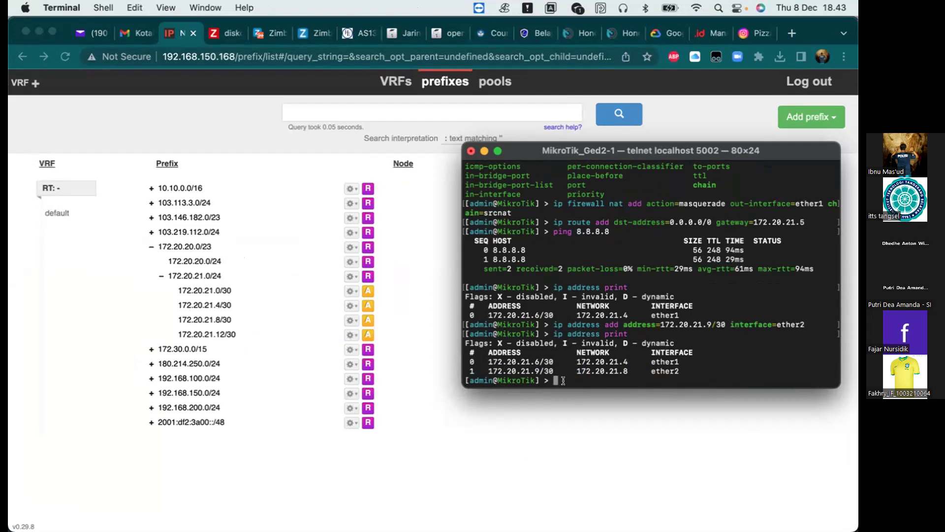
Step: Switch to GNS3 and enable Auto start console in MikroTik_Ged3-1's node properties, with Power off the VM selected on close
mouse_move(662, 517)
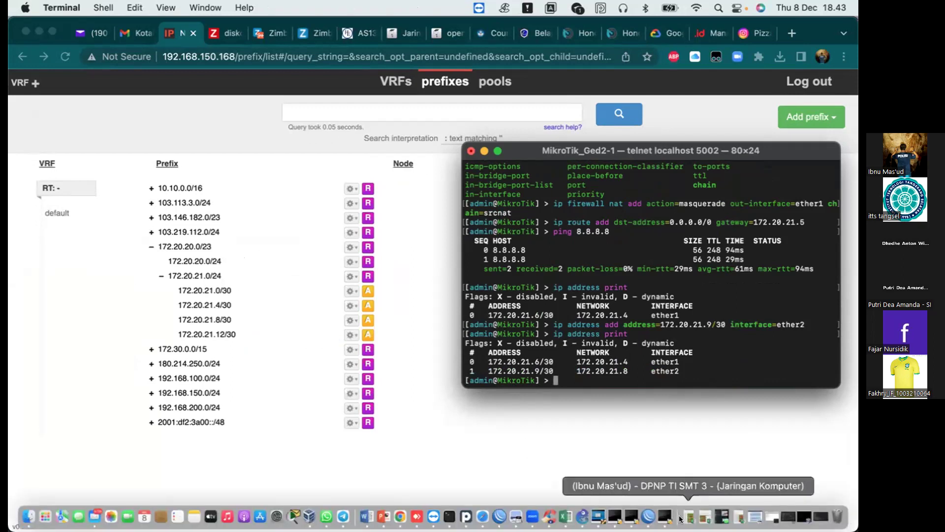
click(582, 516)
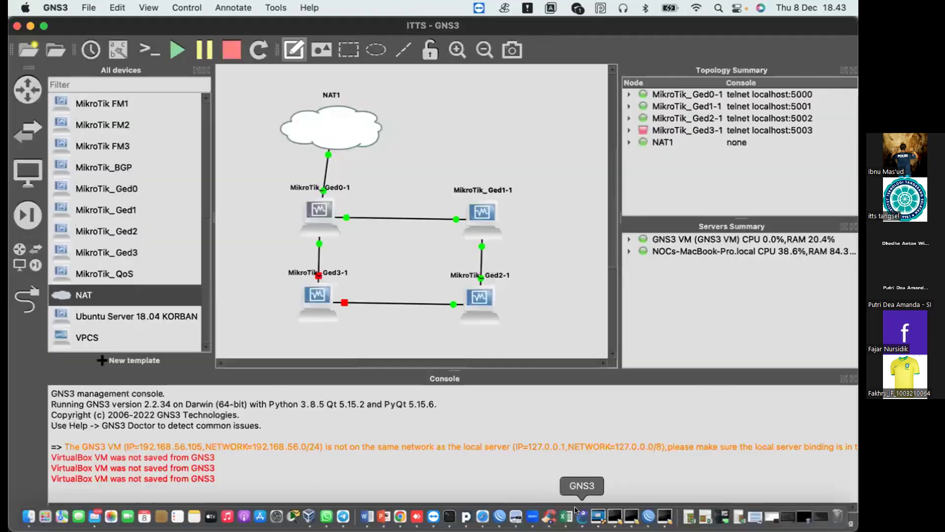
double_click(312, 291)
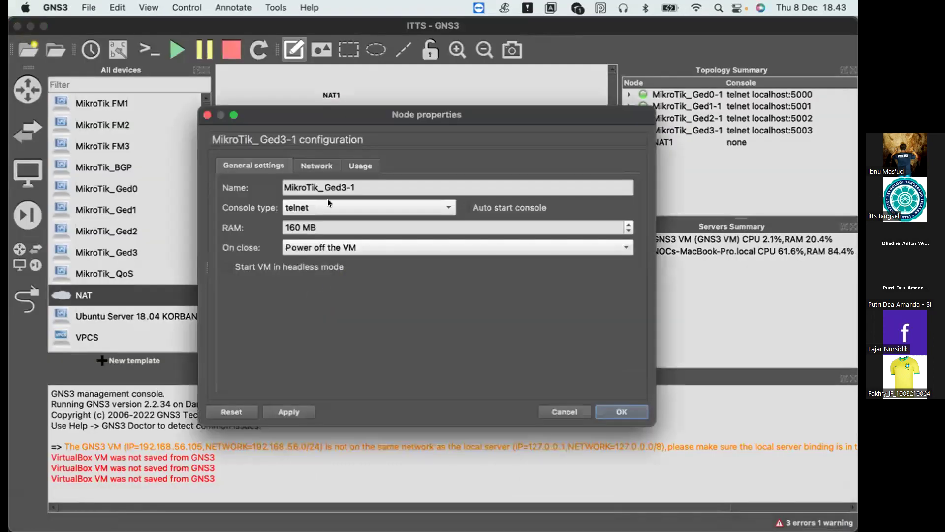
click(334, 246)
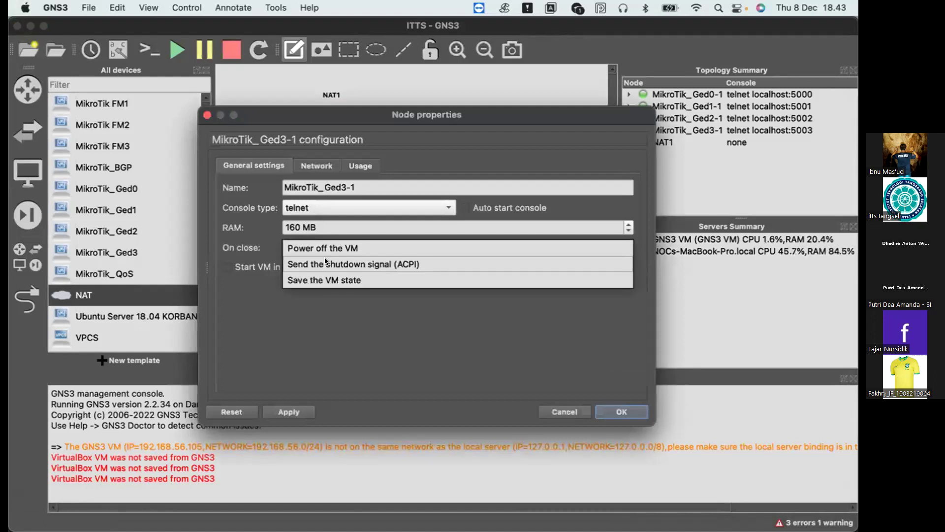
click(438, 249)
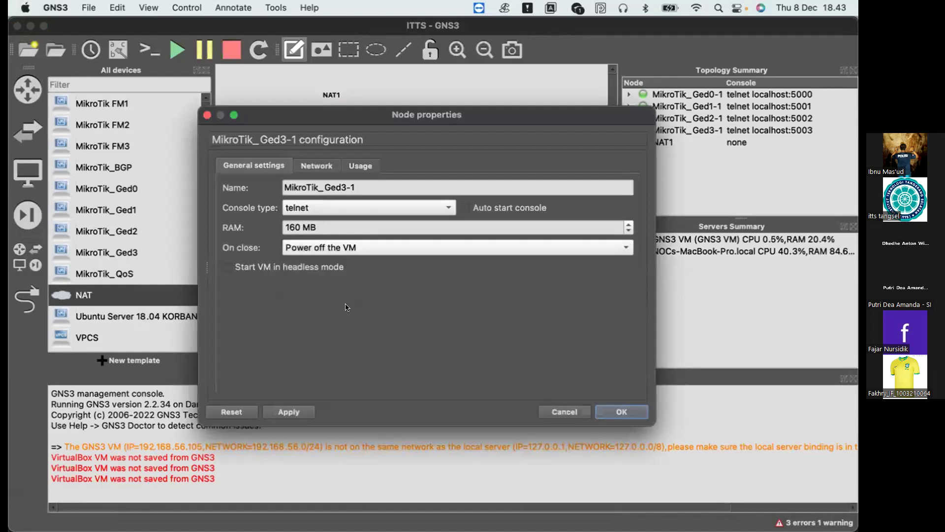
click(481, 207)
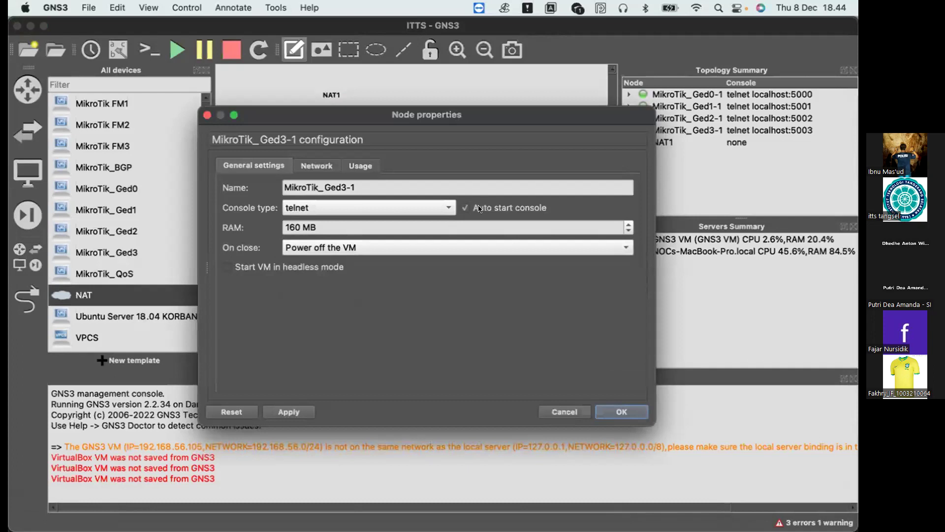
click(323, 169)
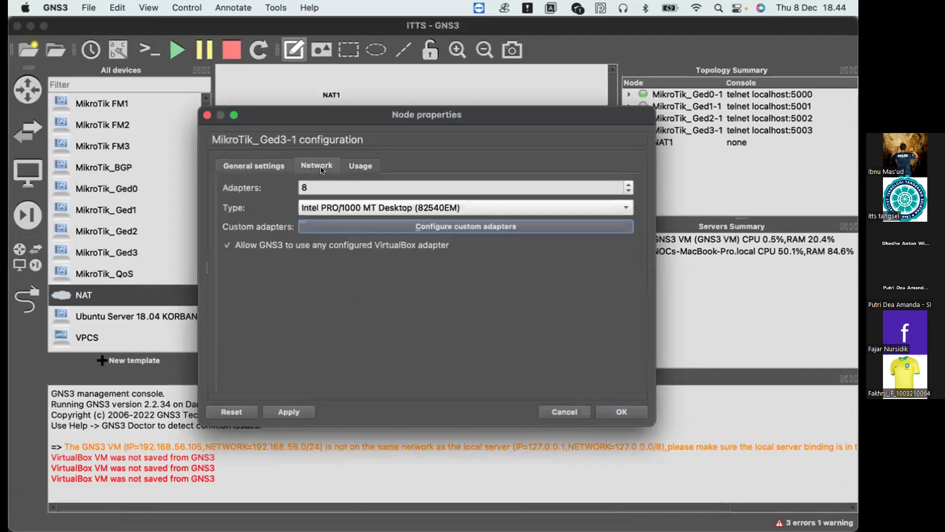
click(347, 169)
click(287, 164)
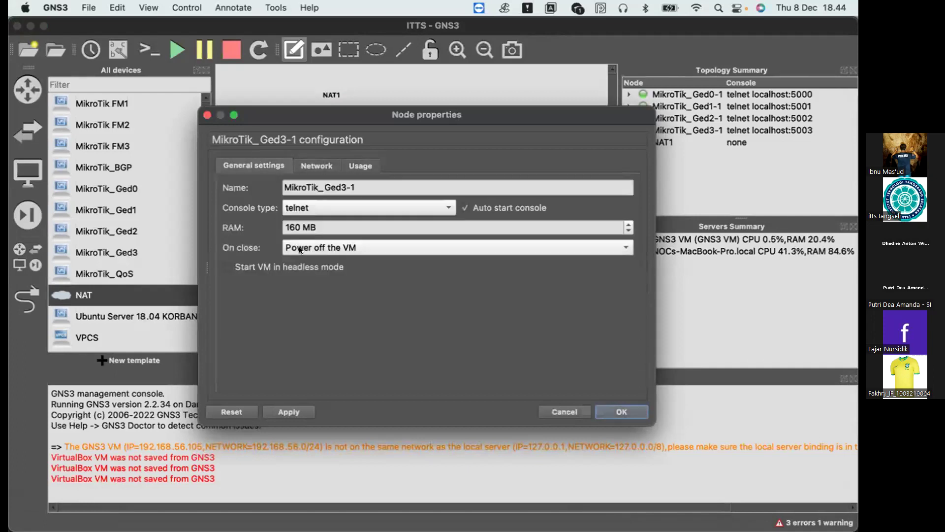
drag(302, 227, 321, 217)
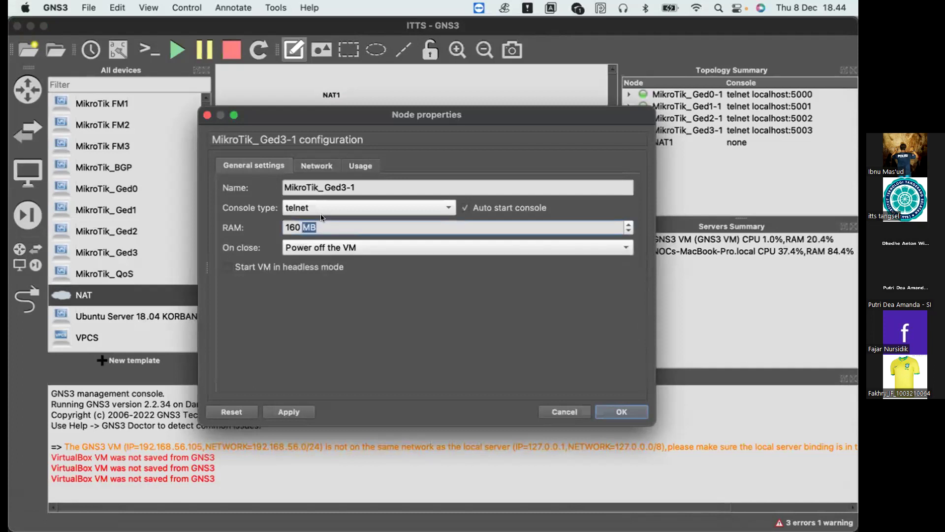
click(335, 206)
click(335, 206)
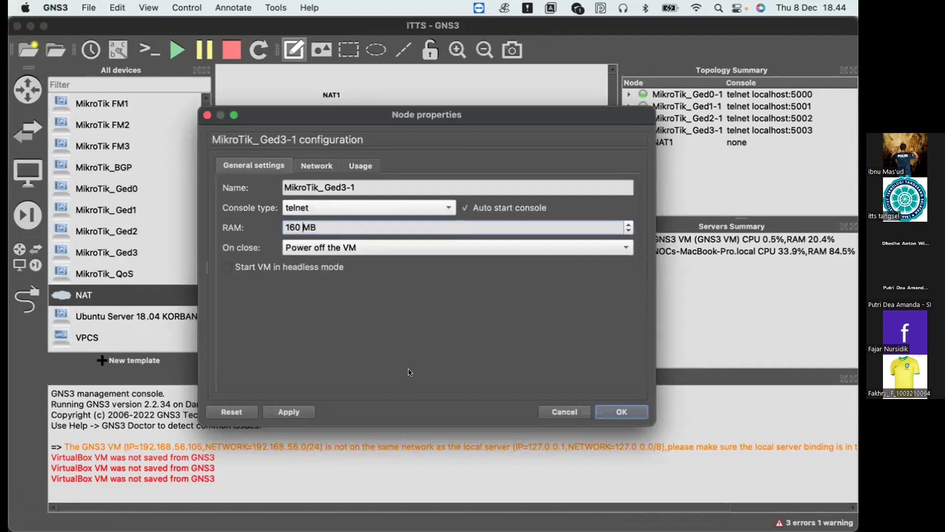
click(598, 408)
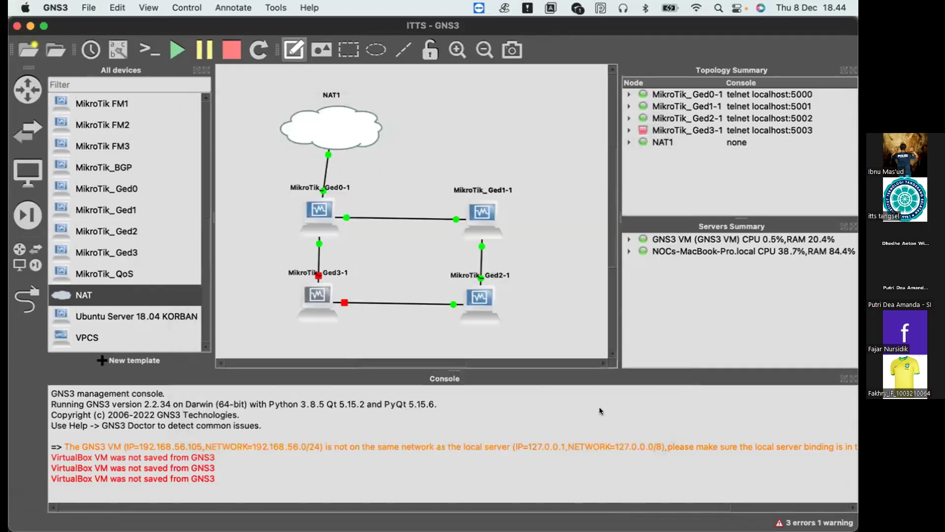
Step: Try to start the MikroTik_Ged3-1 node in the topology
right_click(321, 289)
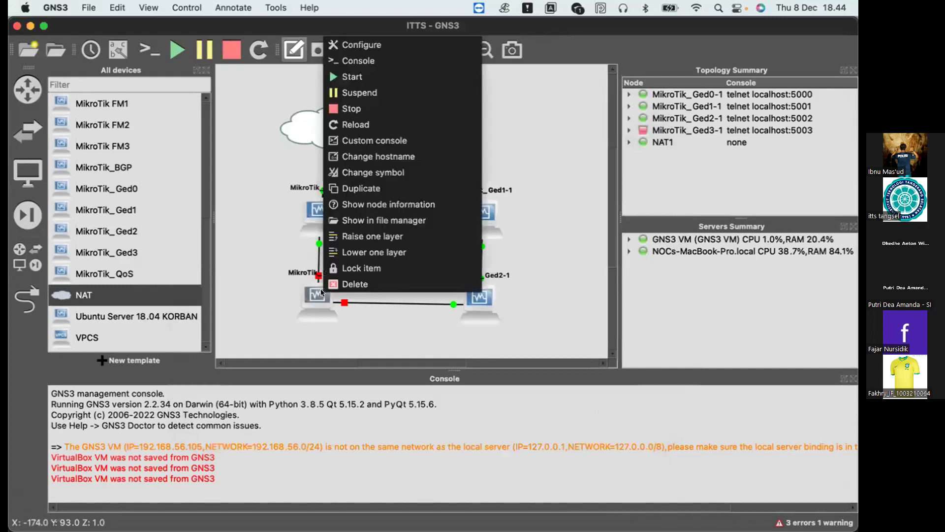
click(381, 80)
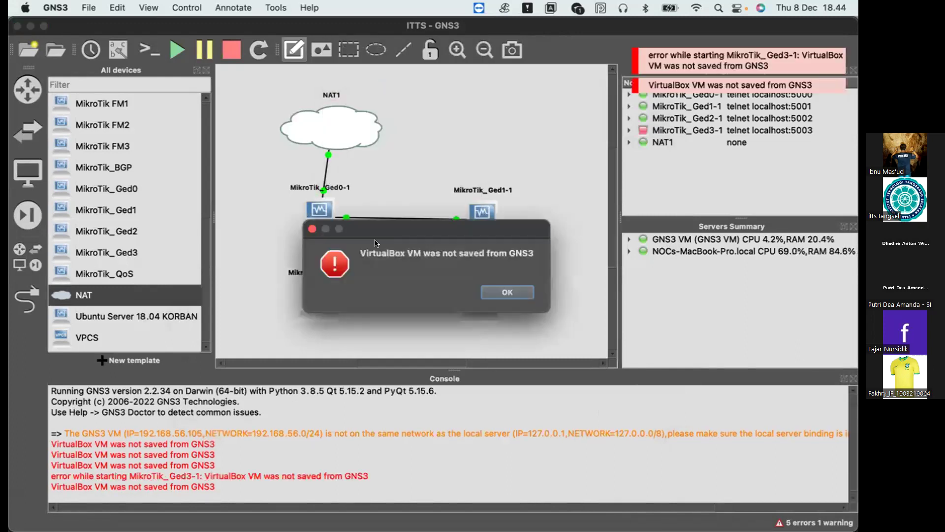
click(503, 293)
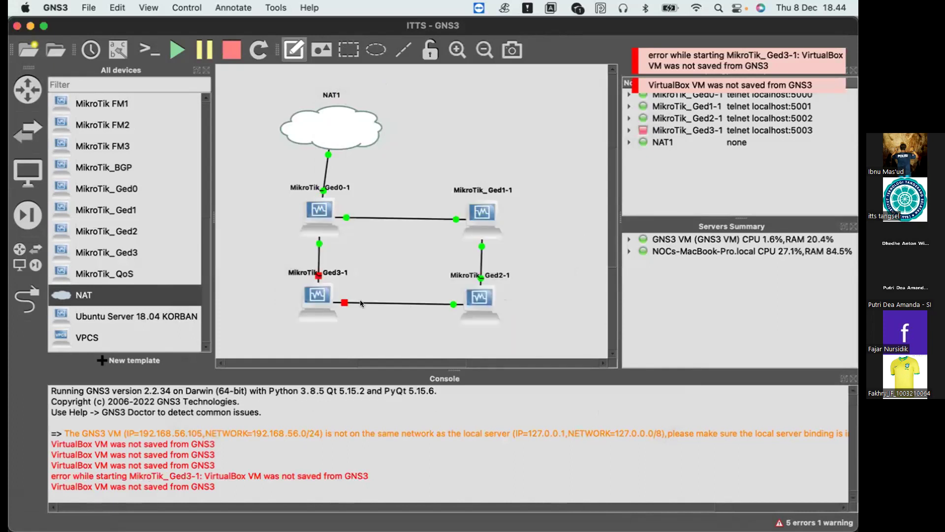
Step: Switch to Oracle VM VirtualBox Manager and try to start the MikroTik_Ged3 virtual machine directly
mouse_move(369, 517)
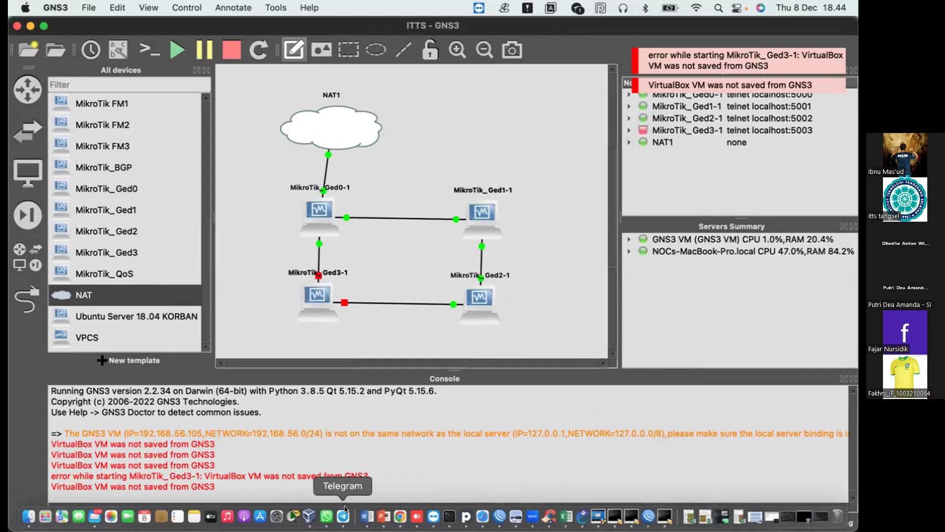
click(309, 515)
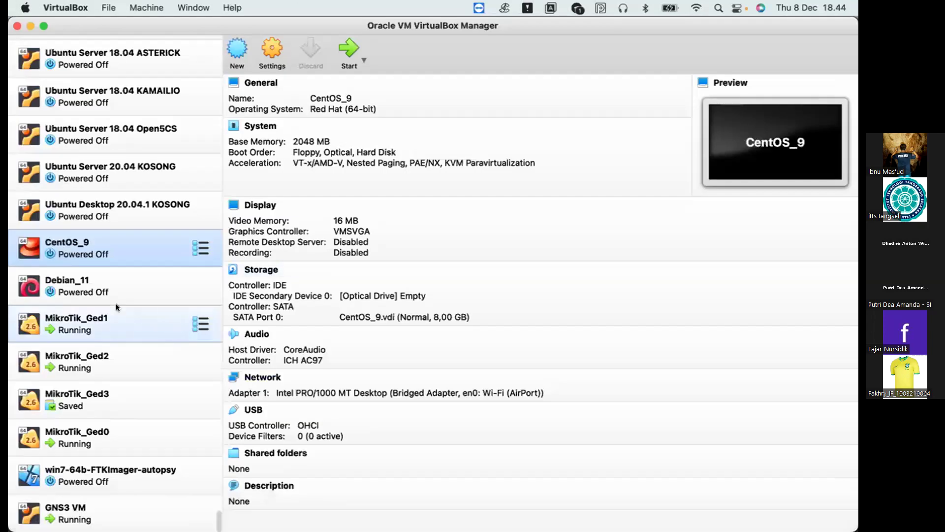
click(105, 390)
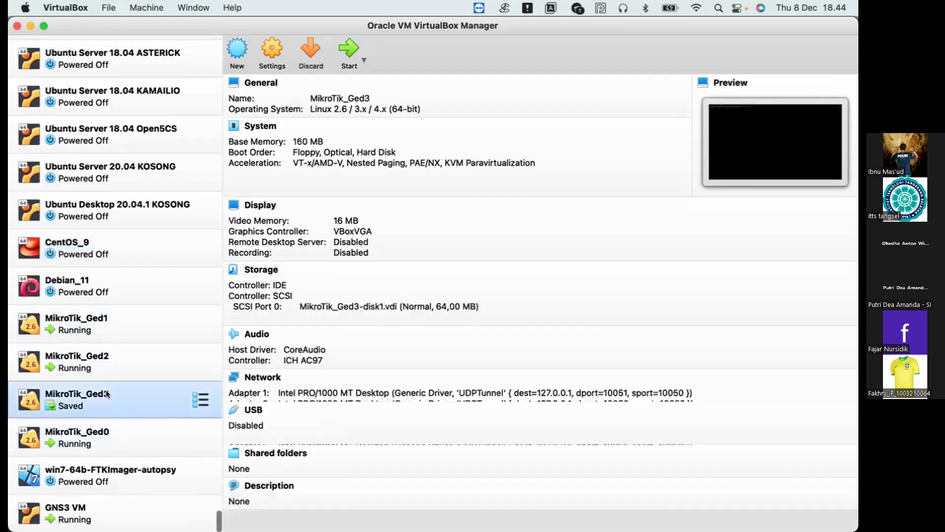
right_click(105, 390)
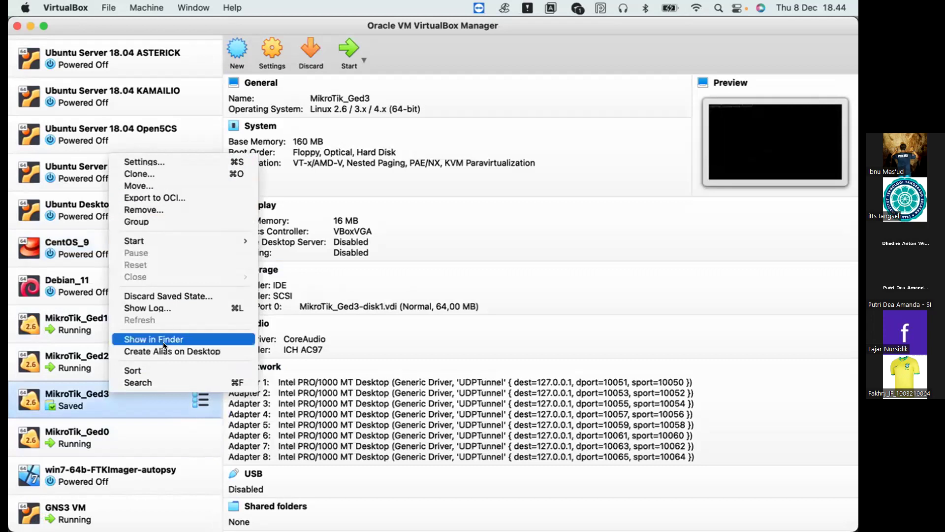
click(351, 62)
click(351, 60)
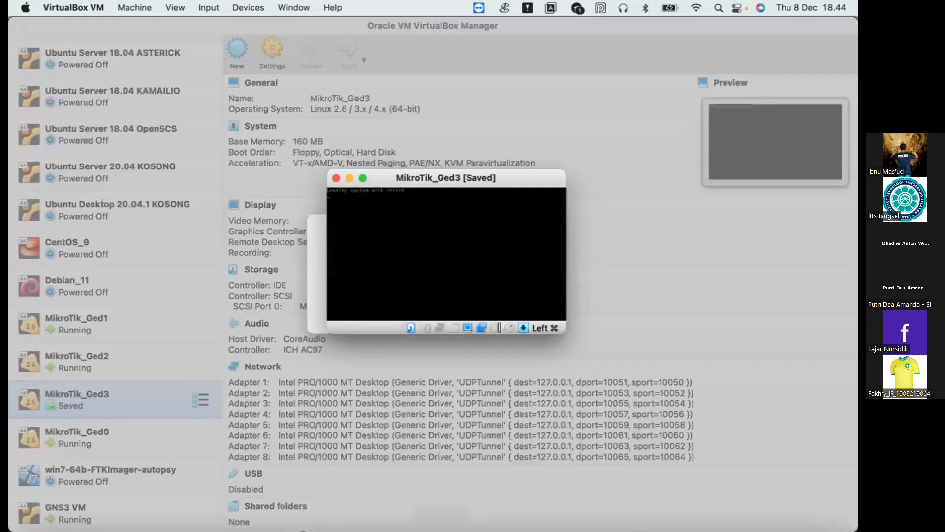
click(458, 315)
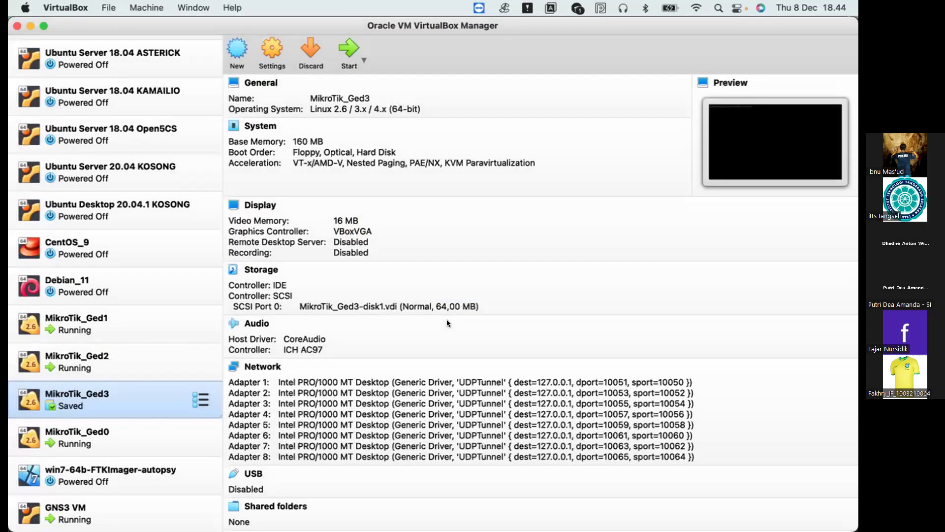
click(202, 394)
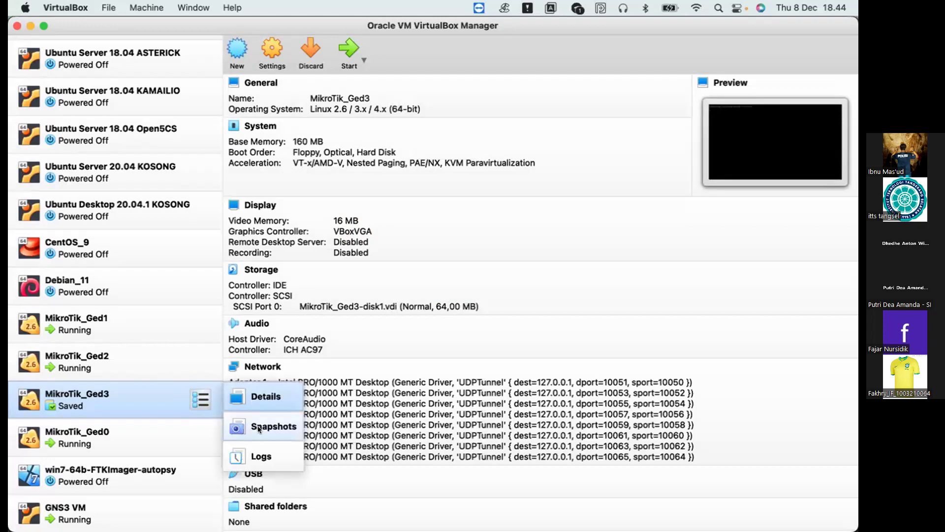
click(362, 54)
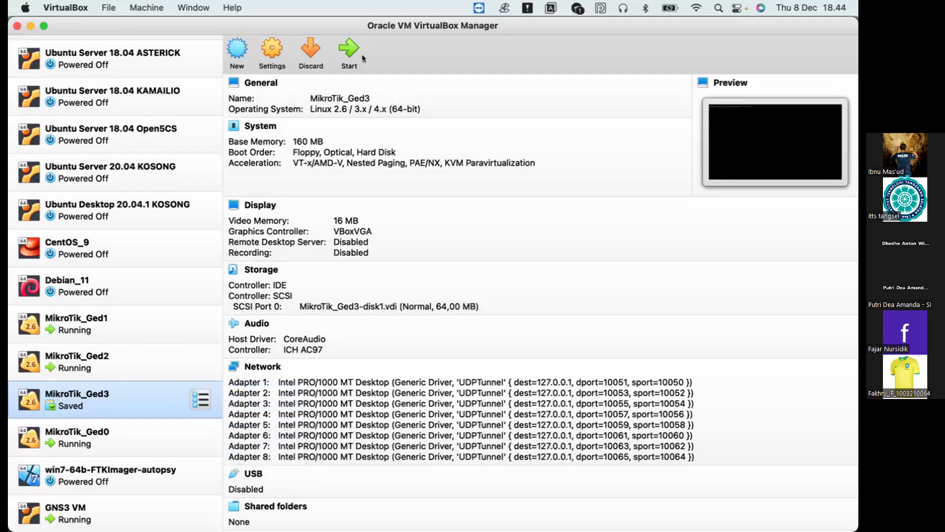
click(361, 54)
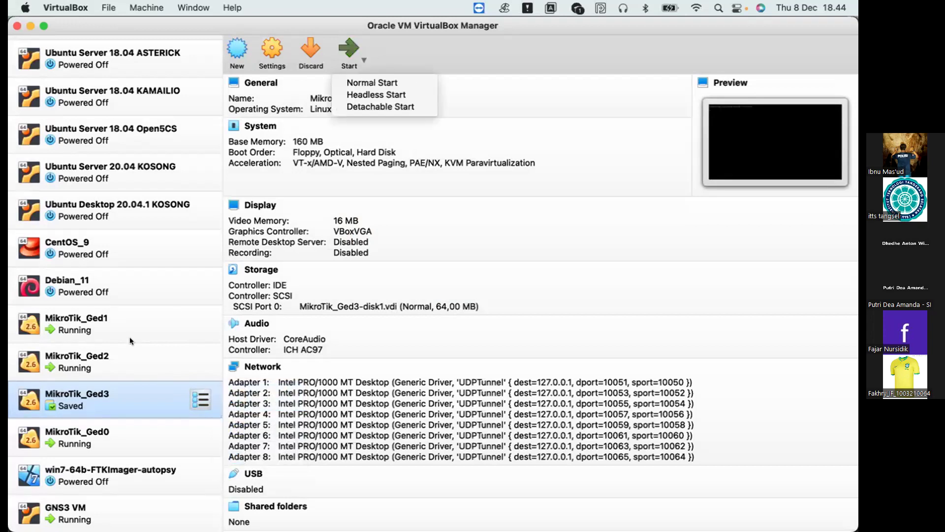
click(49, 404)
right_click(49, 400)
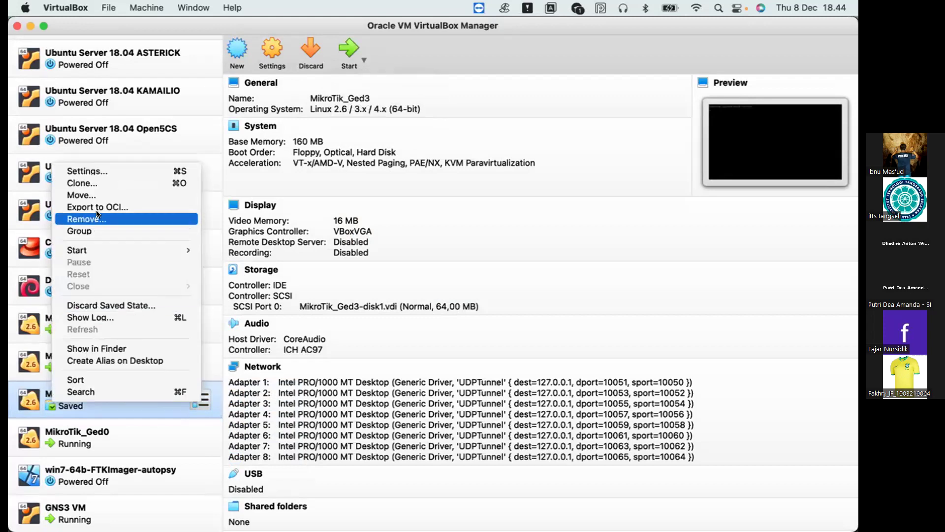
click(82, 183)
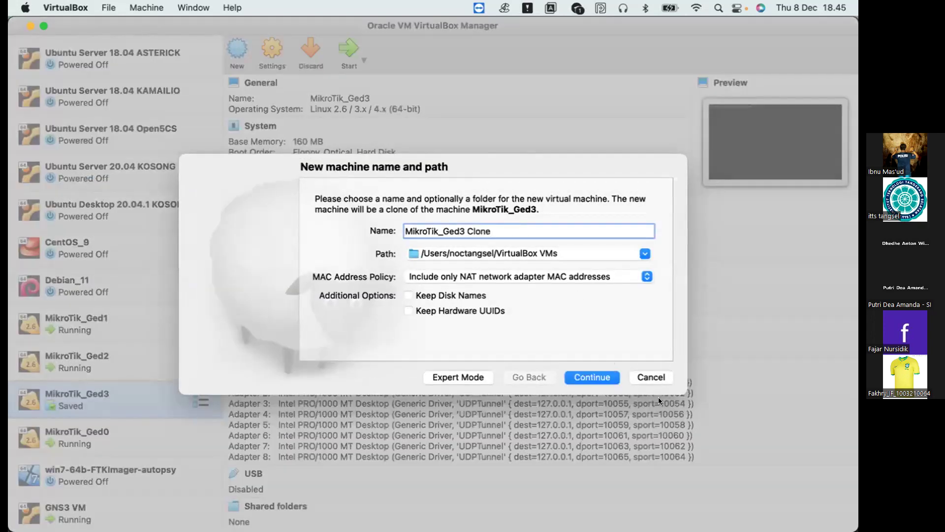
click(651, 377)
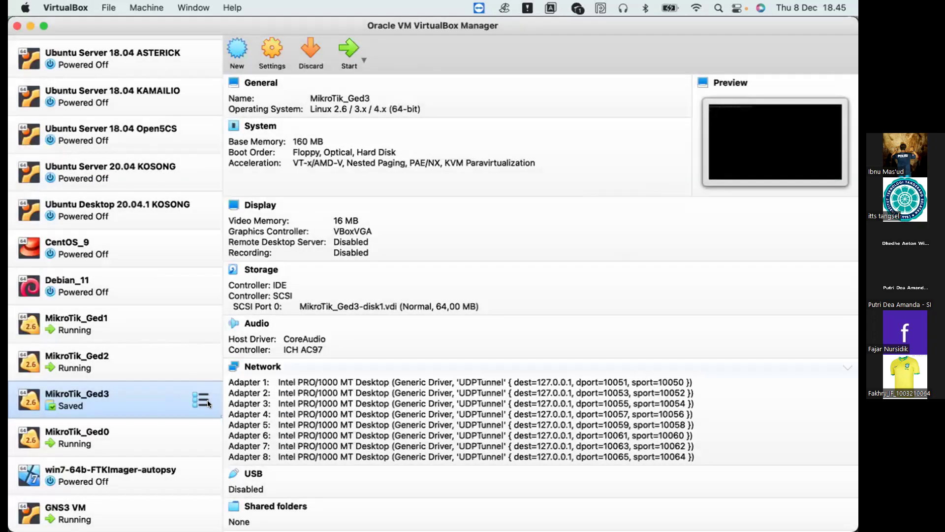
Step: Switch back to GNS3 and delete the MikroTik_Ged3-1 node from the topology
mouse_move(482, 517)
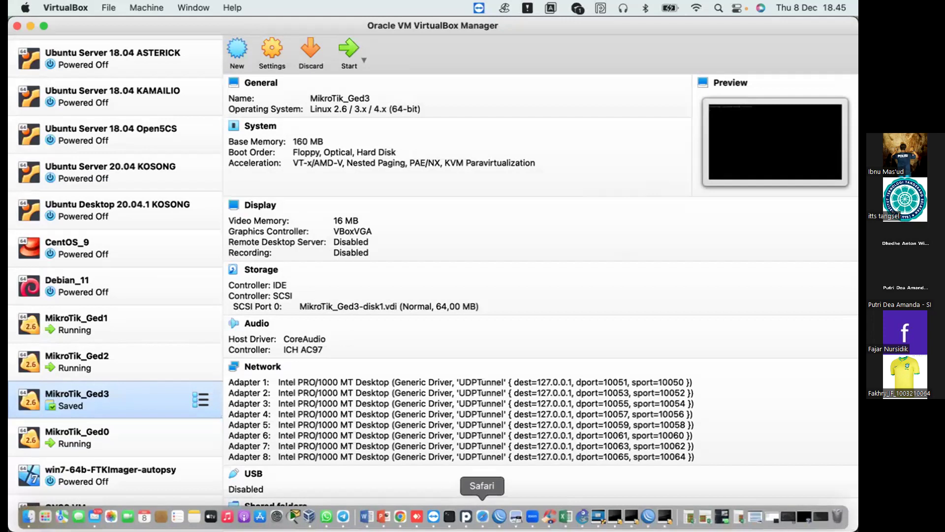
click(579, 517)
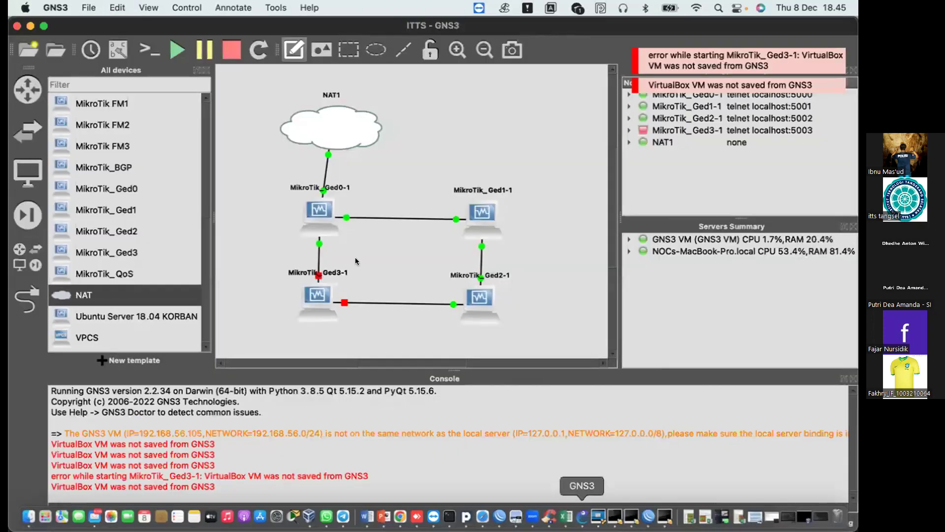
right_click(321, 294)
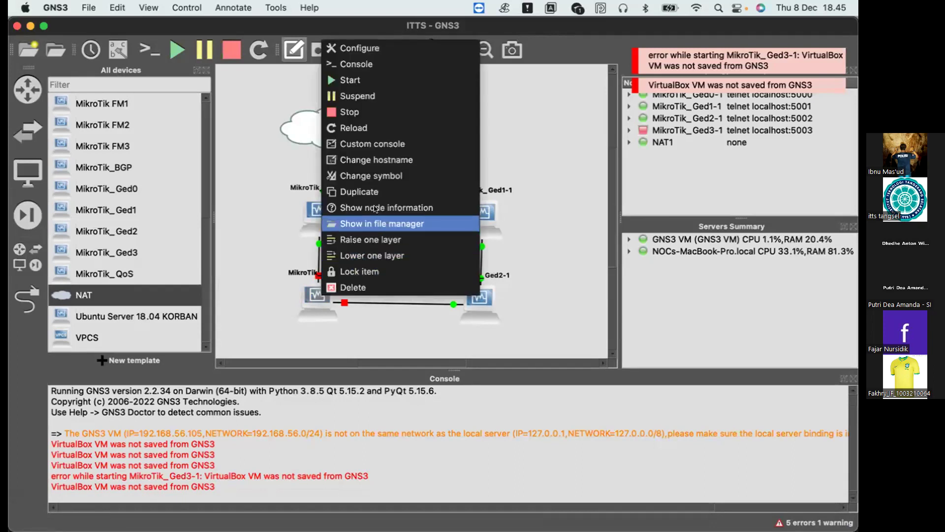
click(354, 284)
click(503, 291)
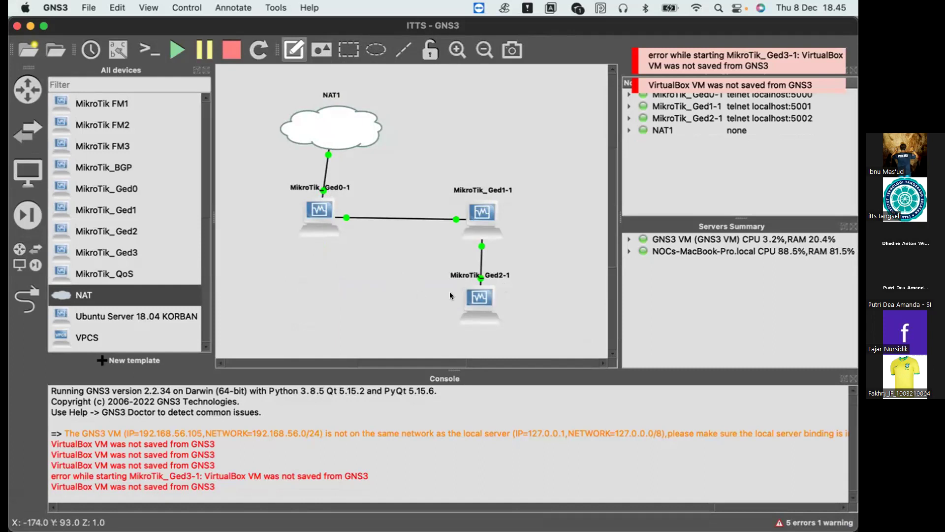
Step: Move MikroTik_Ged2-1 between and below the two upper routers and link it to Ethernet2 on MikroTik_Ged0-1
drag(469, 300, 377, 303)
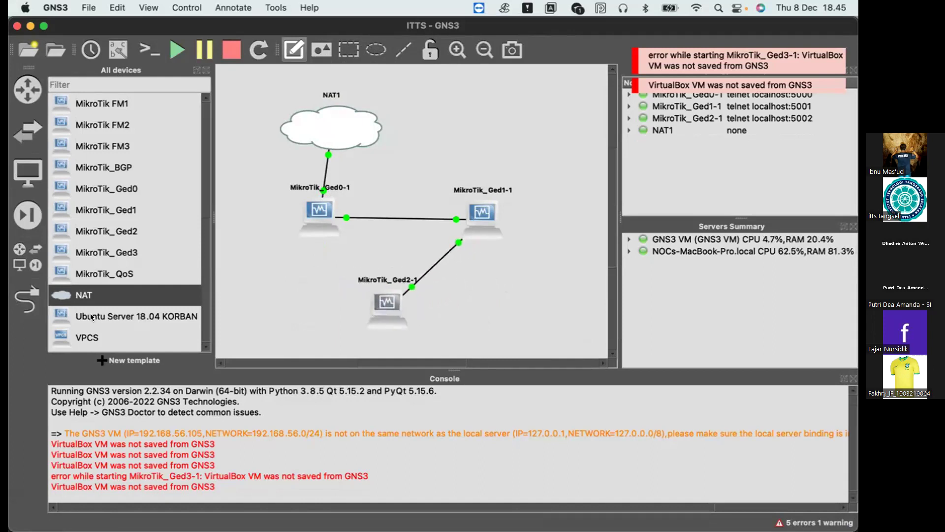
click(26, 299)
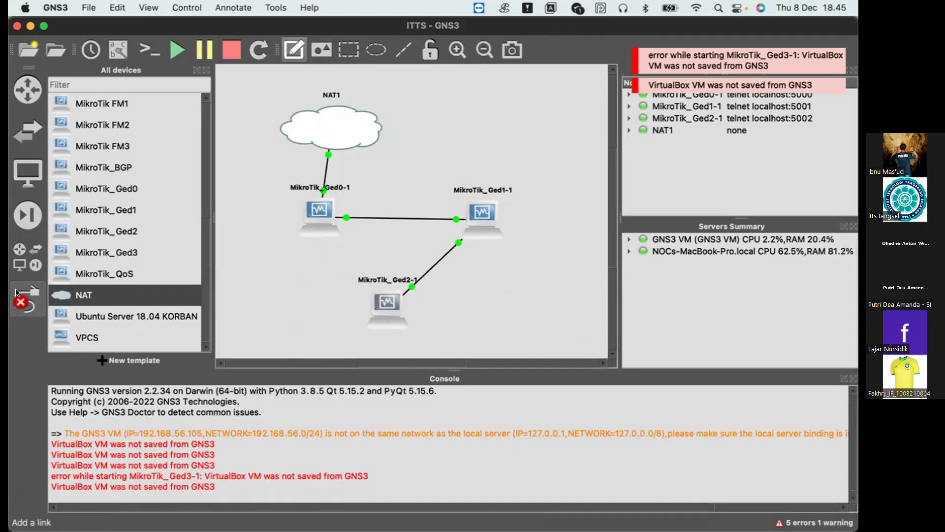
click(387, 302)
click(437, 329)
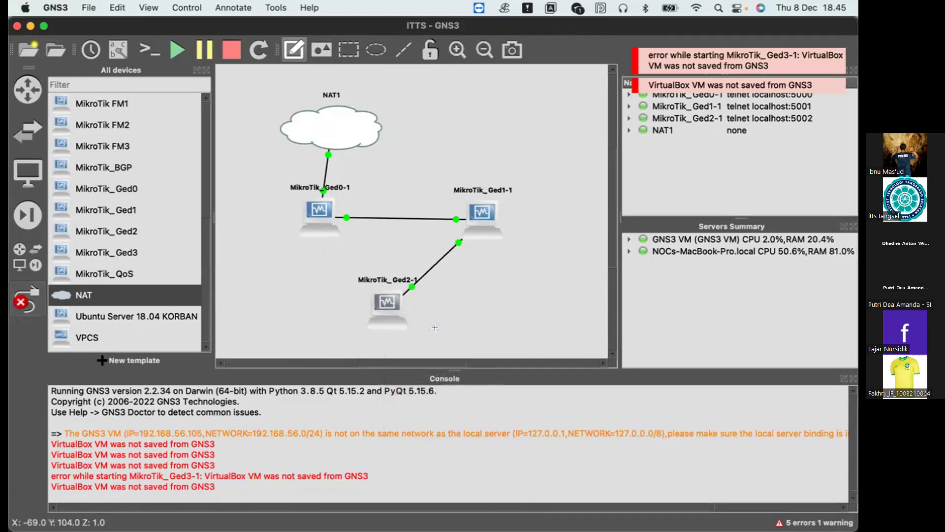
click(313, 216)
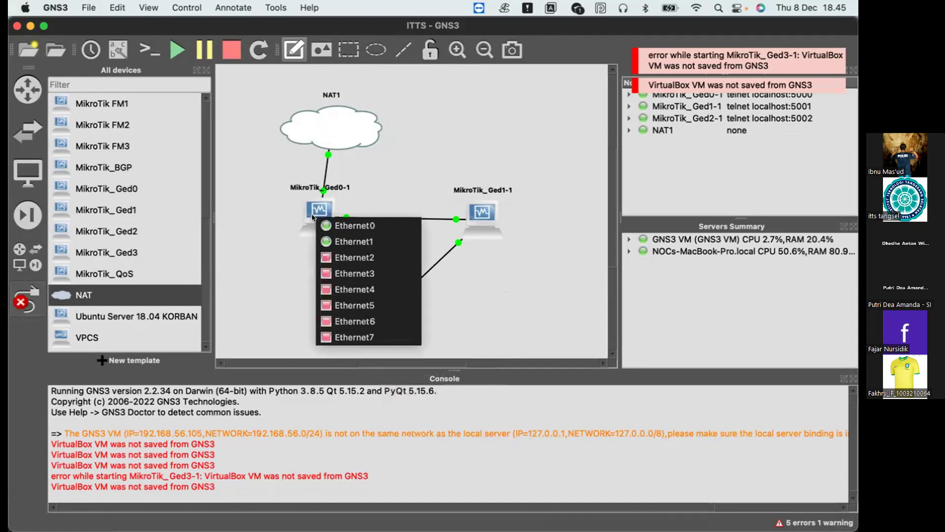
click(357, 257)
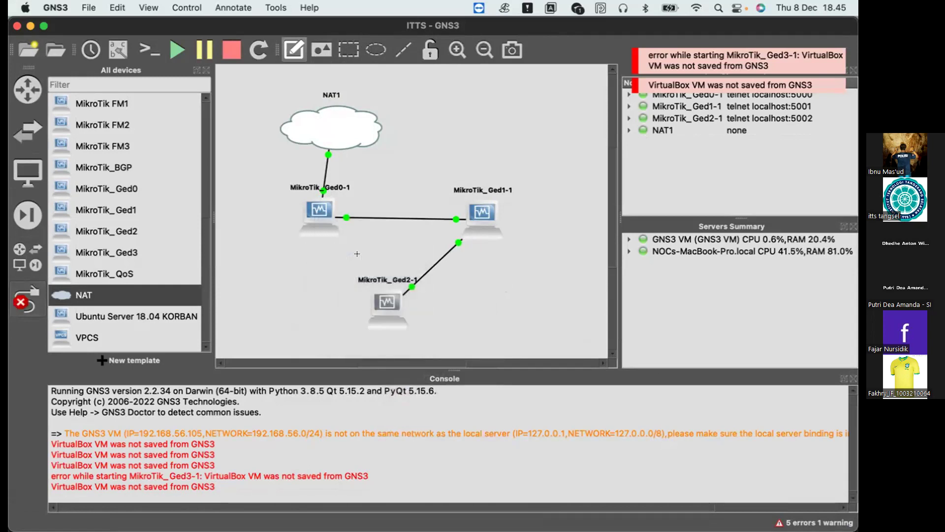
Step: Try to open a console session to MikroTik_Ged0-1 twice, terminating the telnet process each time
key(Escape)
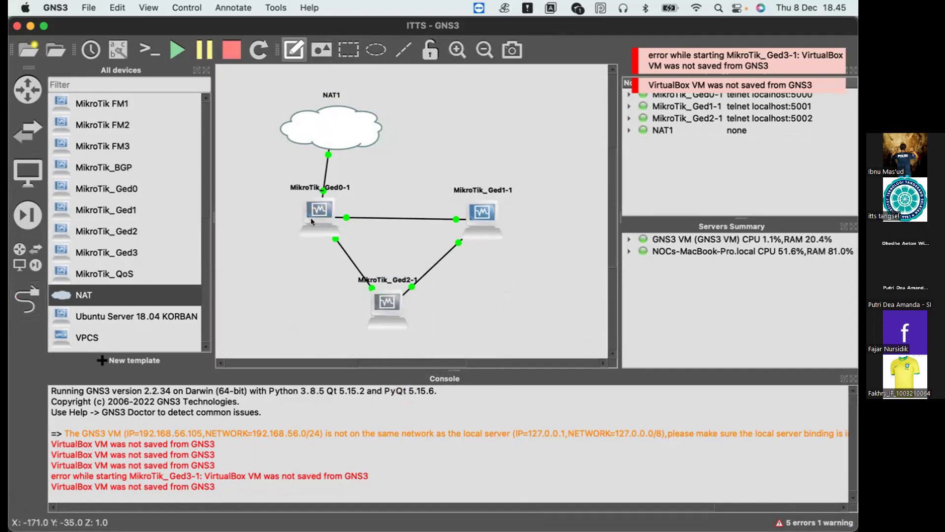
key(super+Tab)
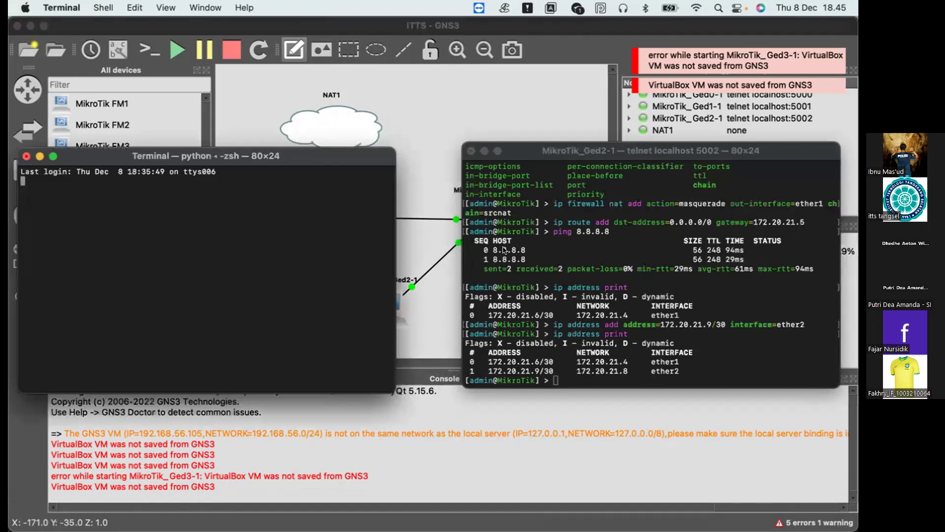
click(26, 156)
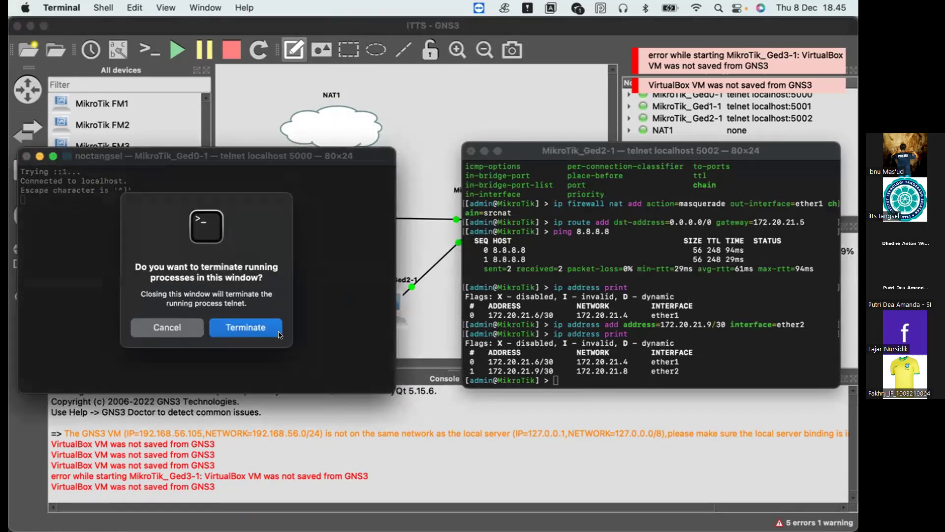
click(246, 328)
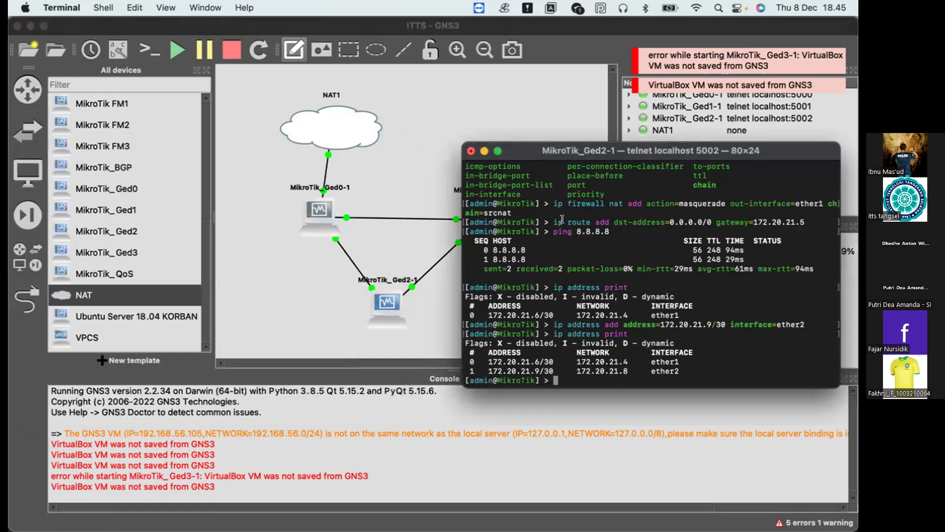
key(ctrl+Up)
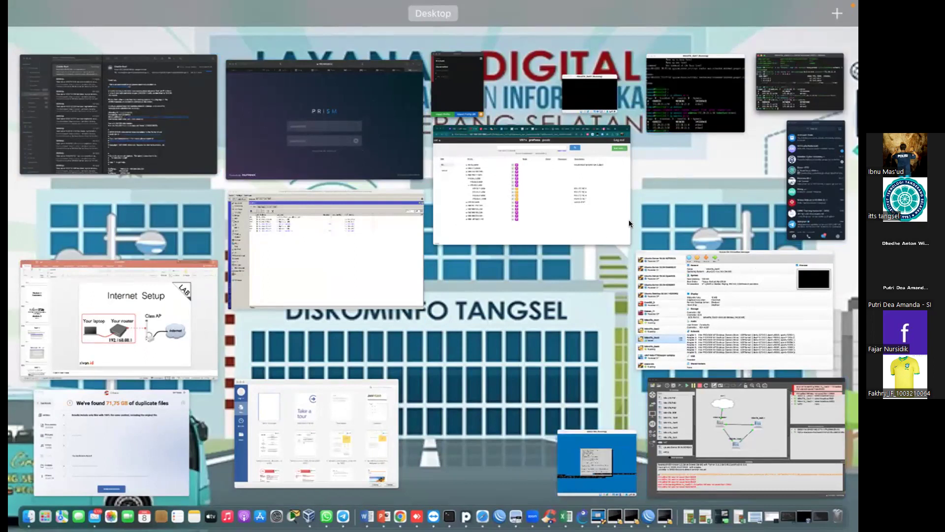
click(729, 433)
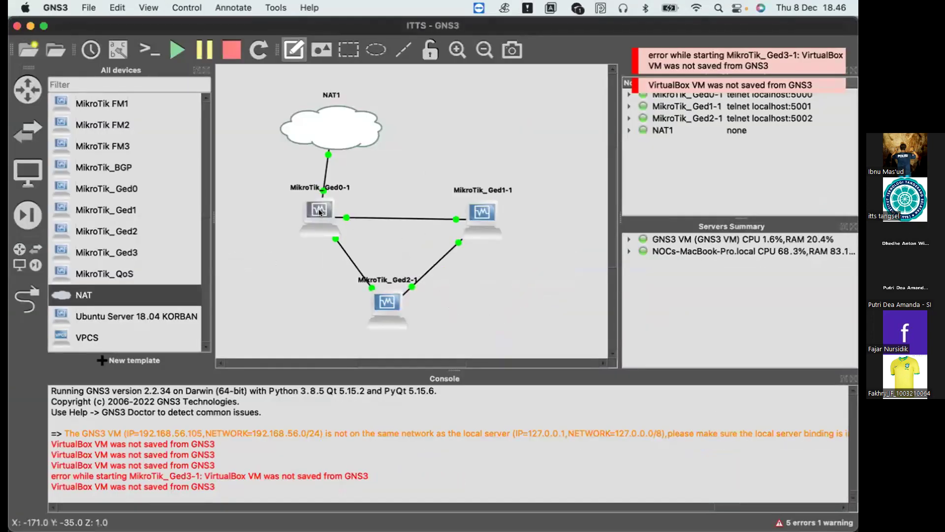
right_click(320, 212)
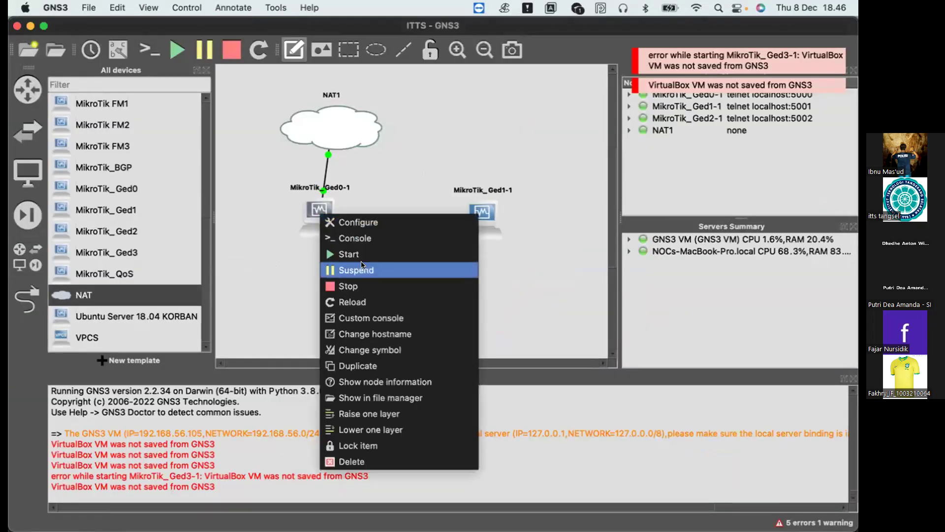
click(365, 237)
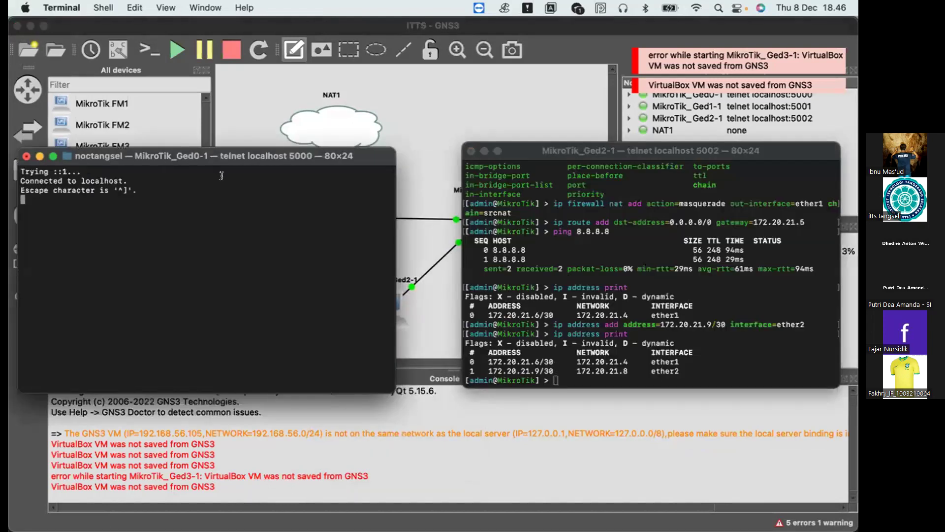
click(26, 155)
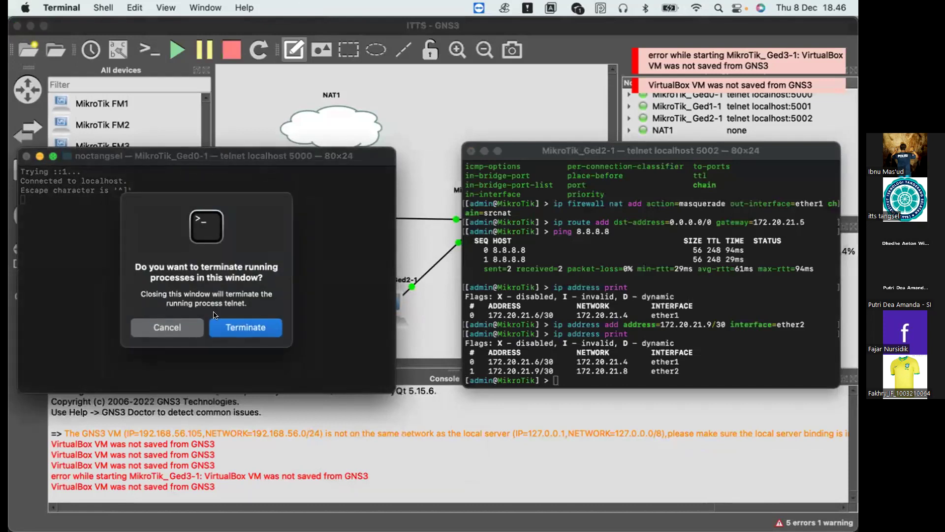
click(219, 326)
Step: Stop the MikroTik_Ged0-1 node in the topology and start it again
right_click(308, 197)
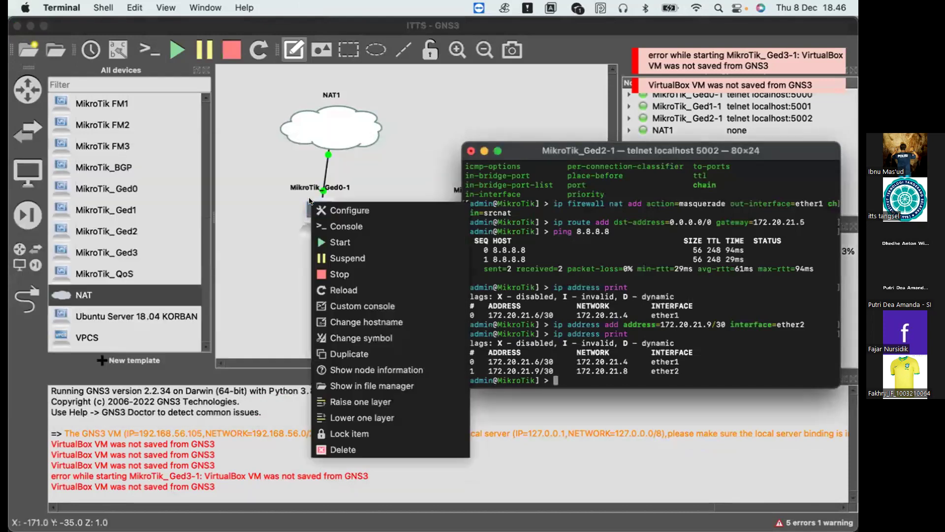
click(344, 271)
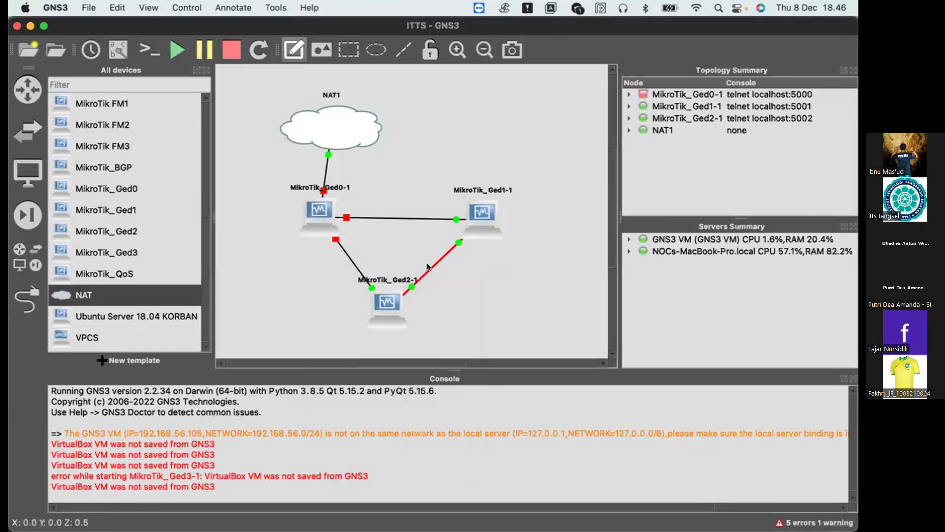
right_click(318, 208)
click(345, 251)
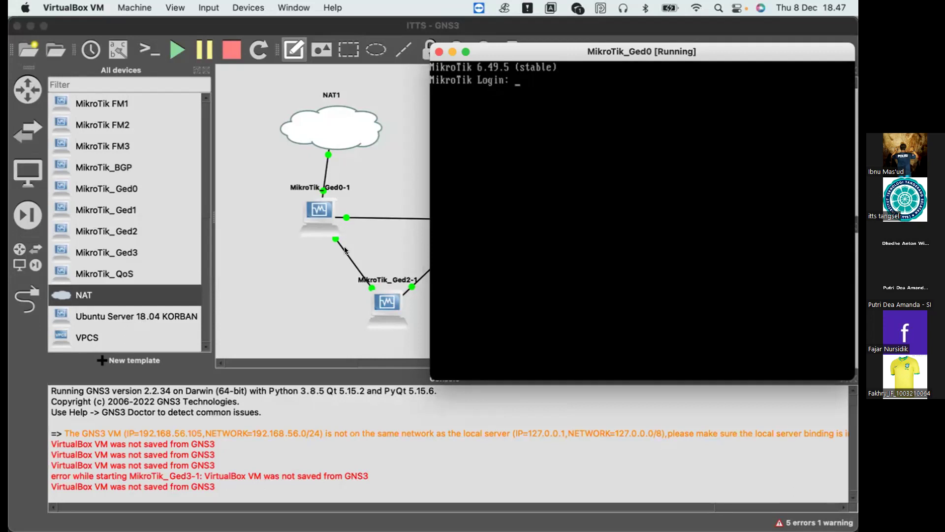
Step: Log in to the MikroTik_Ged0 virtual machine as admin with a blank password
text(admin)
key(Return)
key(Return)
Step: Begin an ip address add command on MikroTik_Ged0 with the address portion 172.20.21. entered
text(ip address)
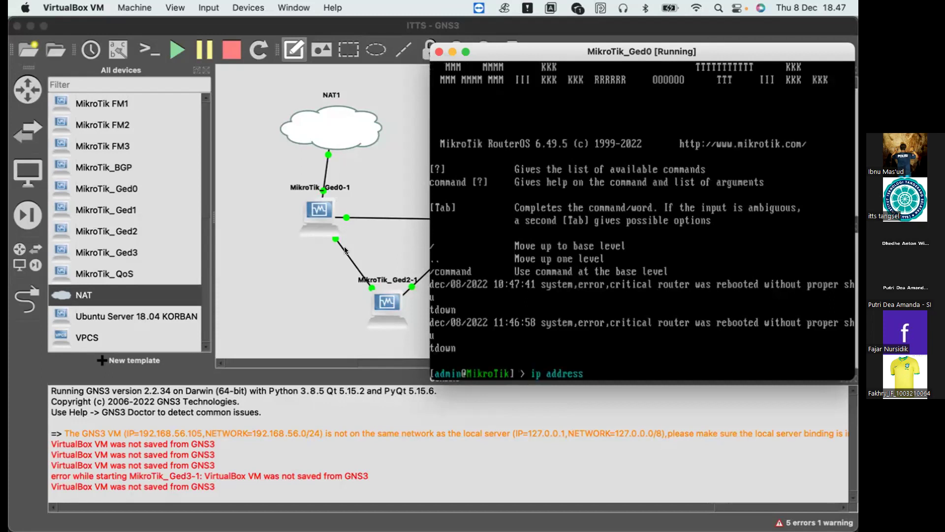
mouse_move(492, 516)
text(add ad)
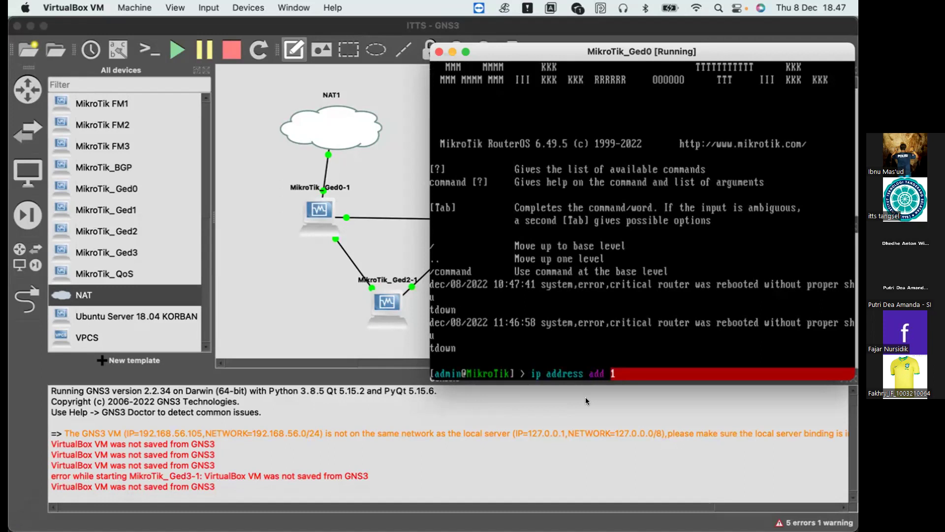
key(Tab)
text(172.)
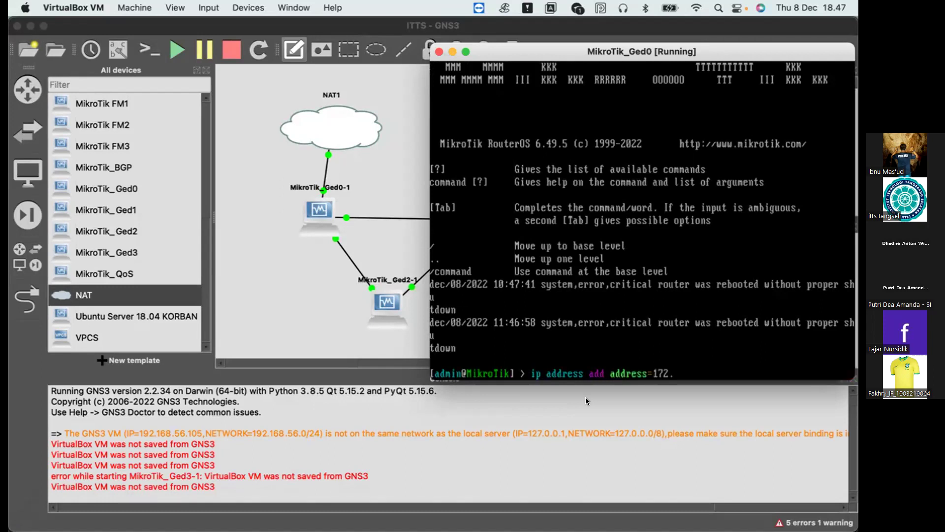
text(20.21.)
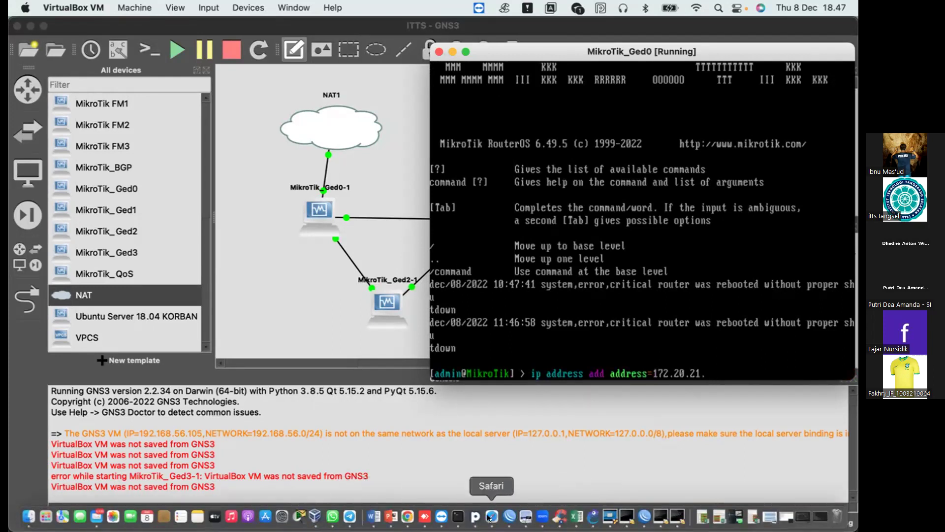
Step: Switch to the prefix list in Chrome and remove the 172.20.21.12/30 prefix
click(407, 516)
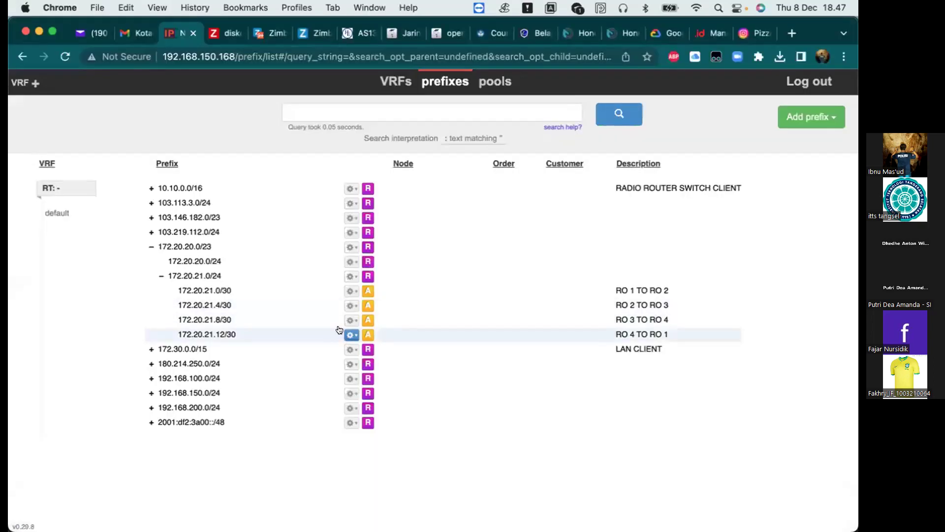
click(351, 334)
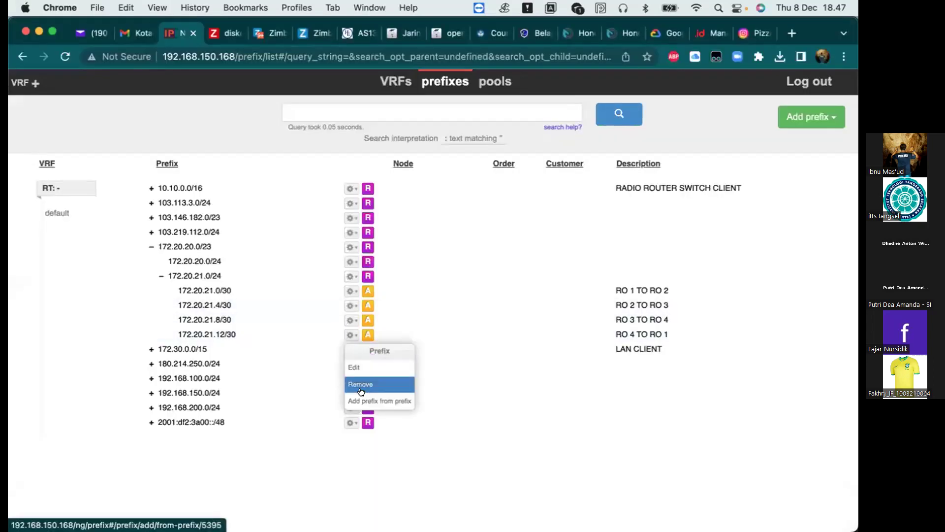
click(361, 384)
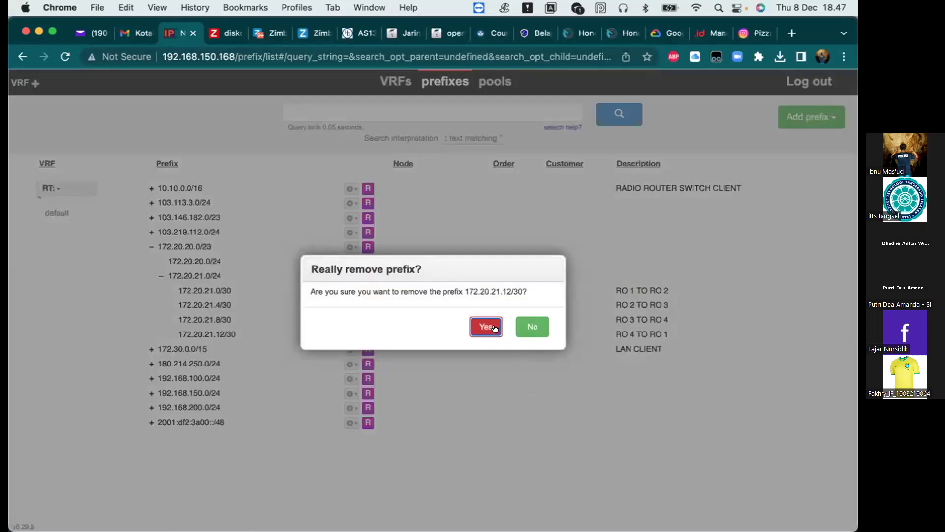
click(494, 327)
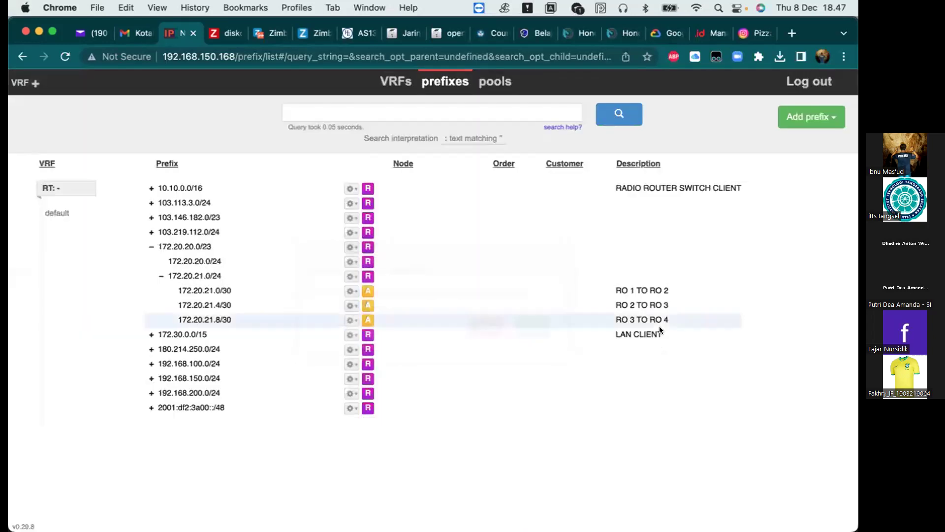
Step: Change the description of prefix 172.20.21.8/30 to "RO 3 TO RO 1" and save it
click(348, 319)
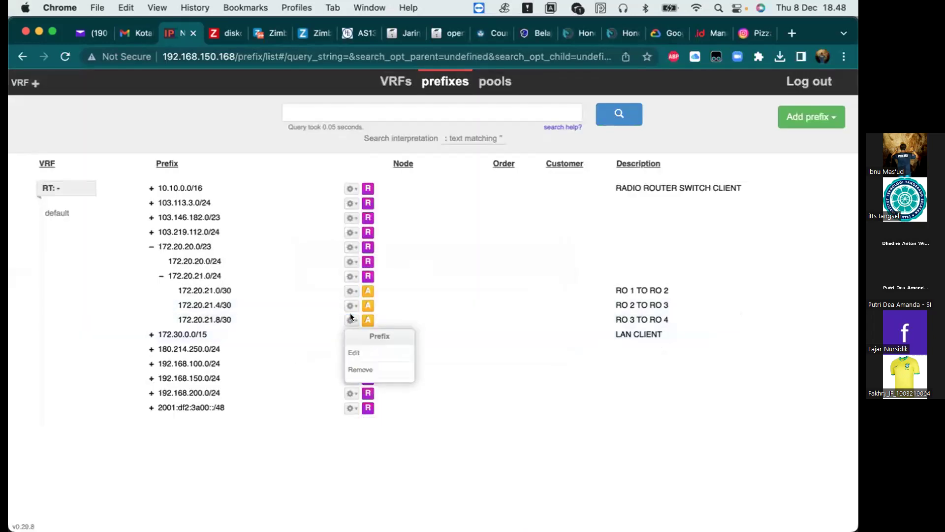
click(367, 352)
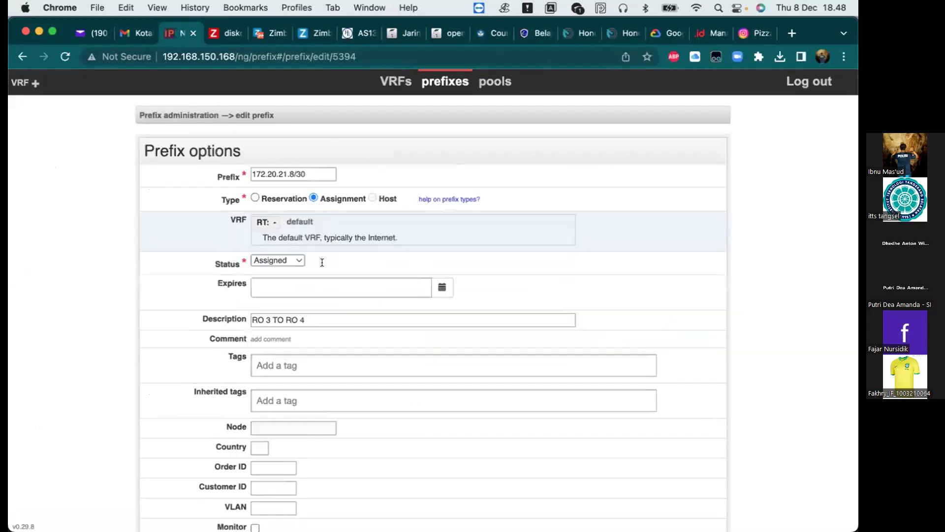
click(322, 319)
key(BackSpace)
text(1)
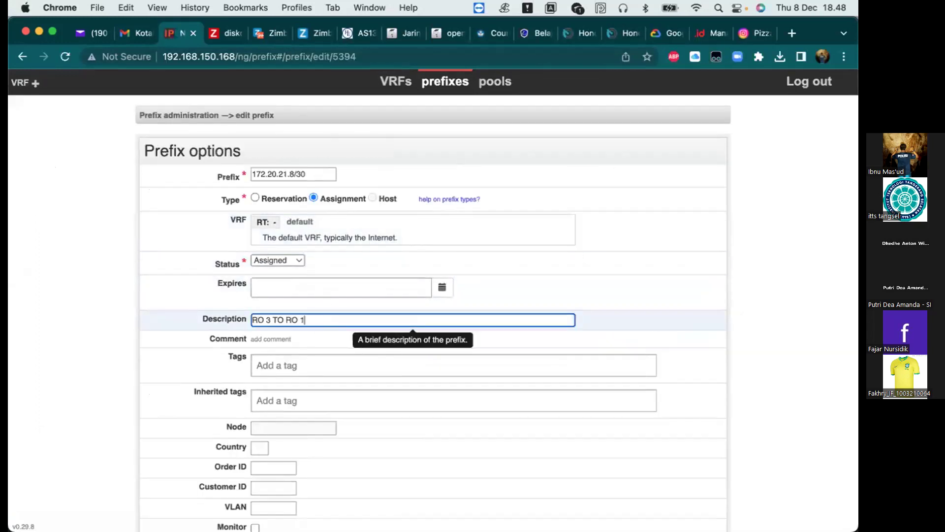
key(Return)
Step: Return to the prefix list and expand 172.20.20.0/23 and 172.20.21.0/24 to review the link prefixes
scroll(444, 334, up, 10)
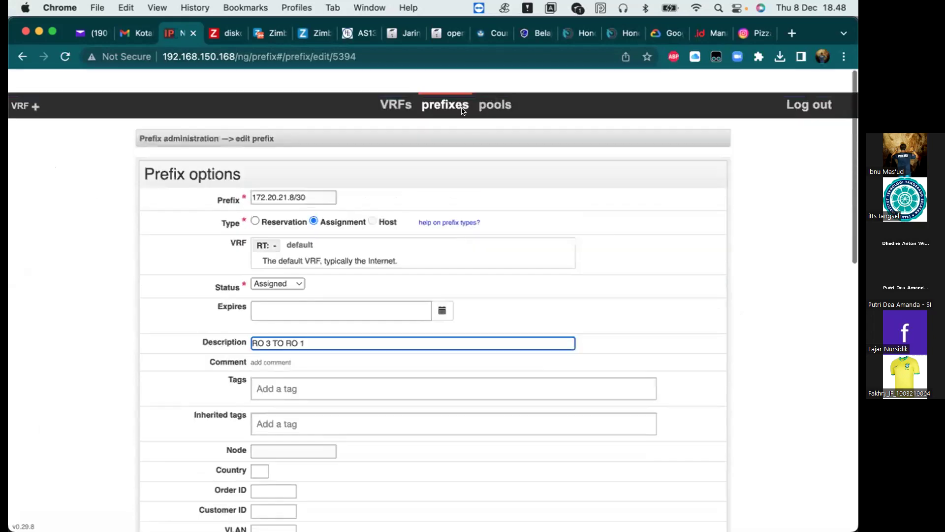
click(445, 105)
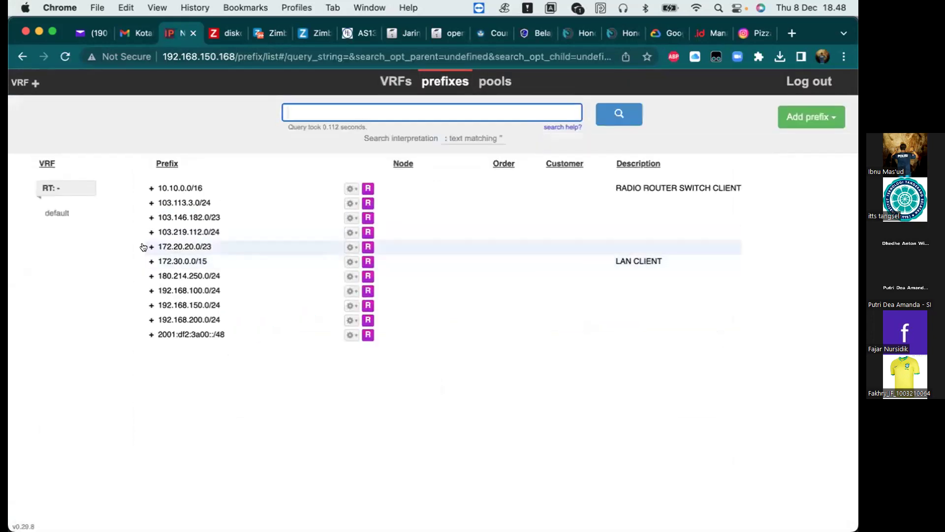
click(150, 247)
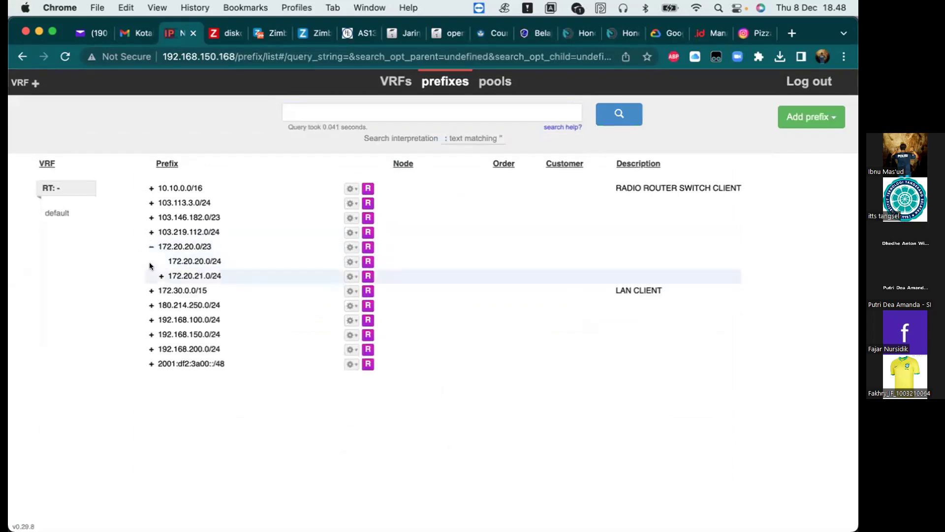
click(157, 274)
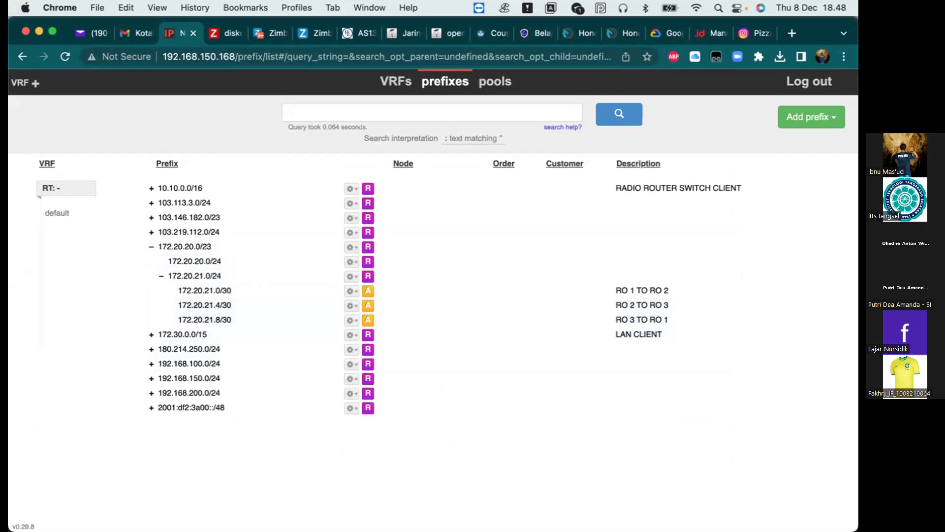
Step: Switch back to the MikroTik_Ged0 virtual machine and complete the command to add address 172.20.21.10/30 on interface ether3
mouse_move(576, 518)
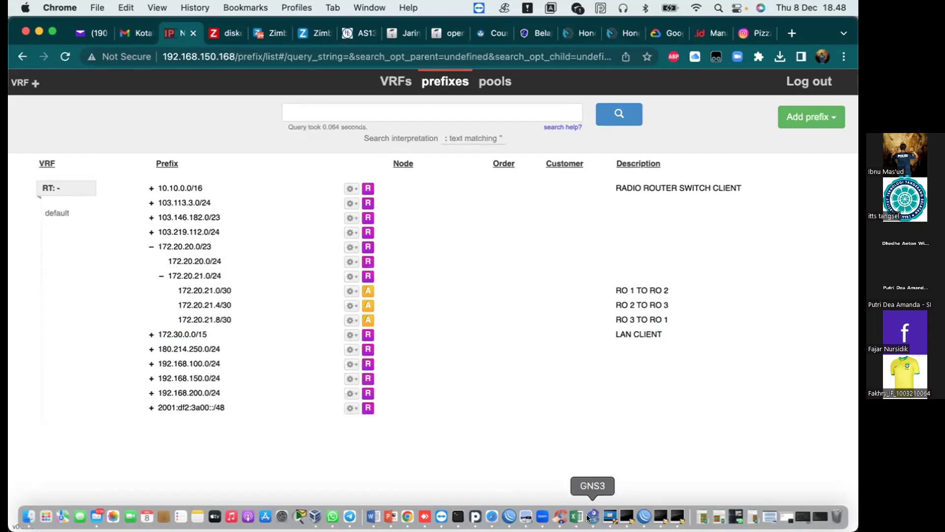
key(ctrl+Up)
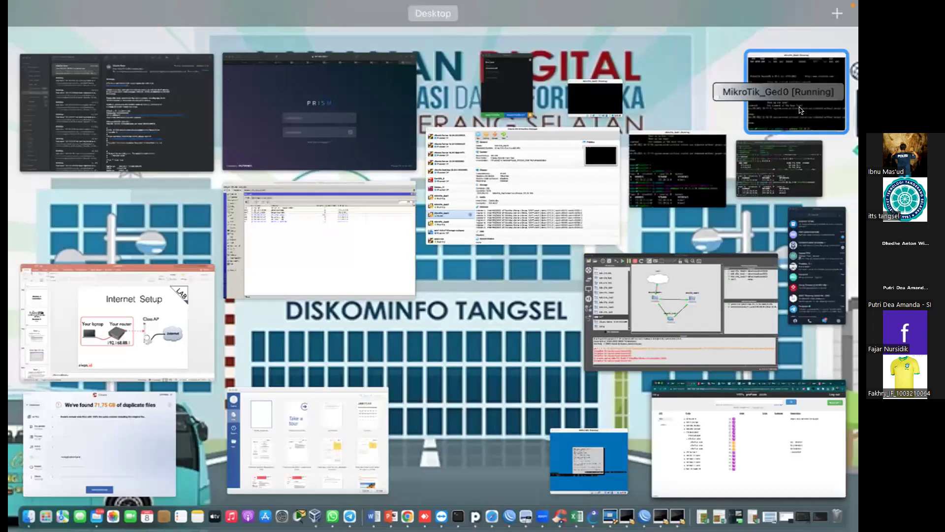
click(801, 110)
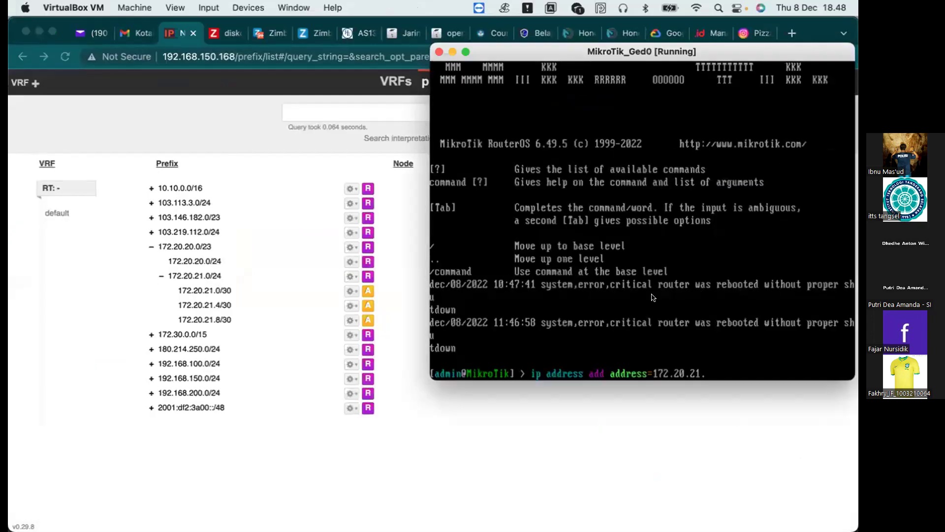
text(9)
text(/)
key(BackSpace)
key(BackSpace)
text(10/30 interface=)
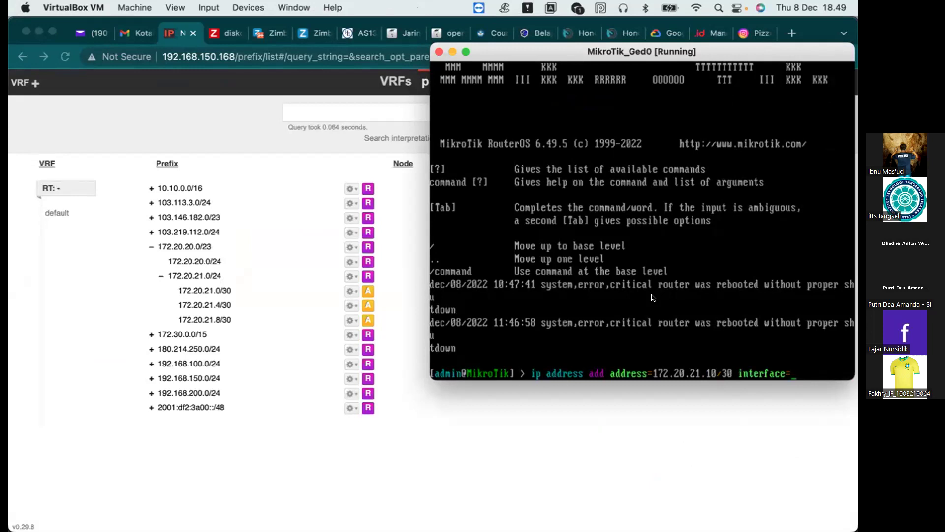
text(3)
key(BackSpace)
text(ether3)
key(Return)
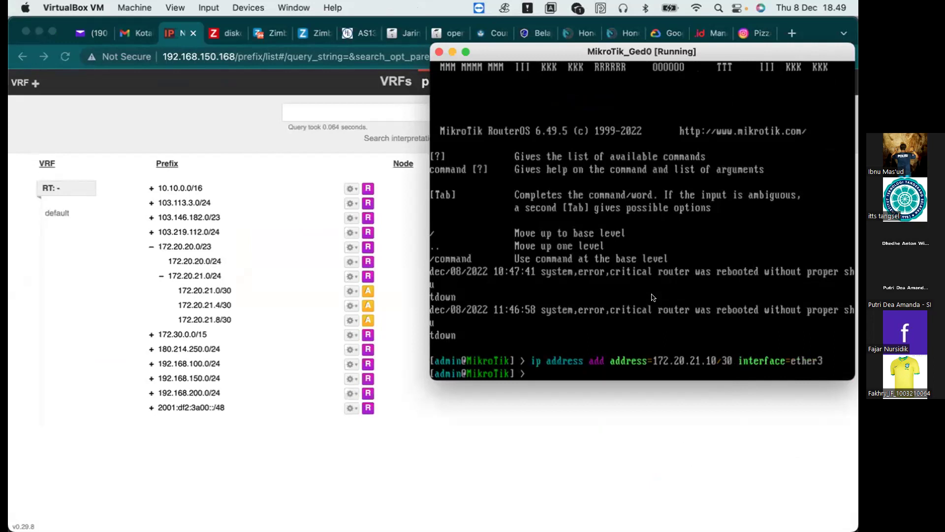
Step: Try to ping 172.20.21.9/30 from MikroTik_Ged0
text(ip)
key(BackSpace)
key(BackSpace)
key(BackSpace)
text(ping 172.)
text(20.21.)
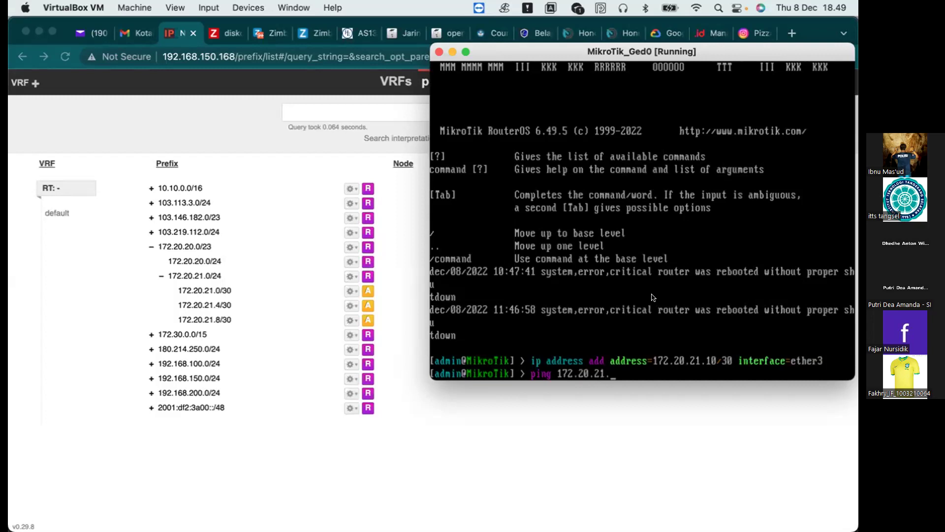
text(9/30)
key(Return)
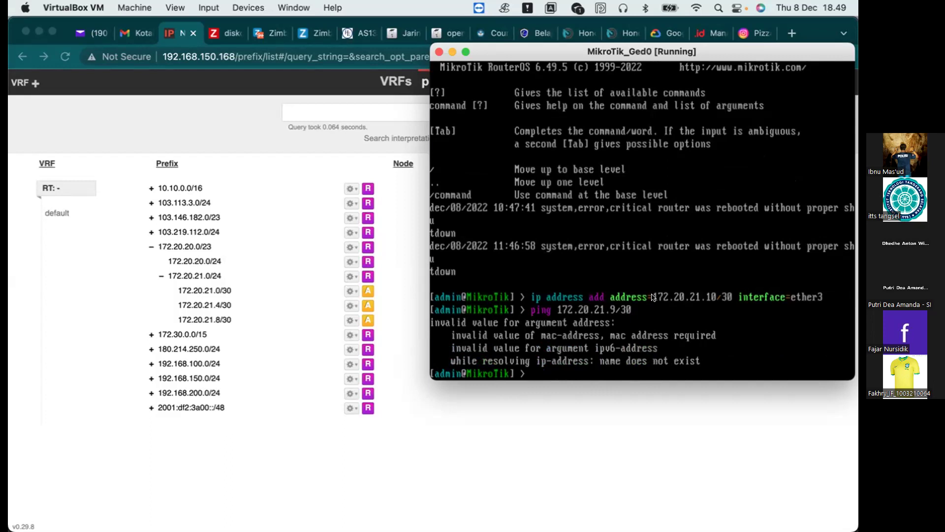
key(Return)
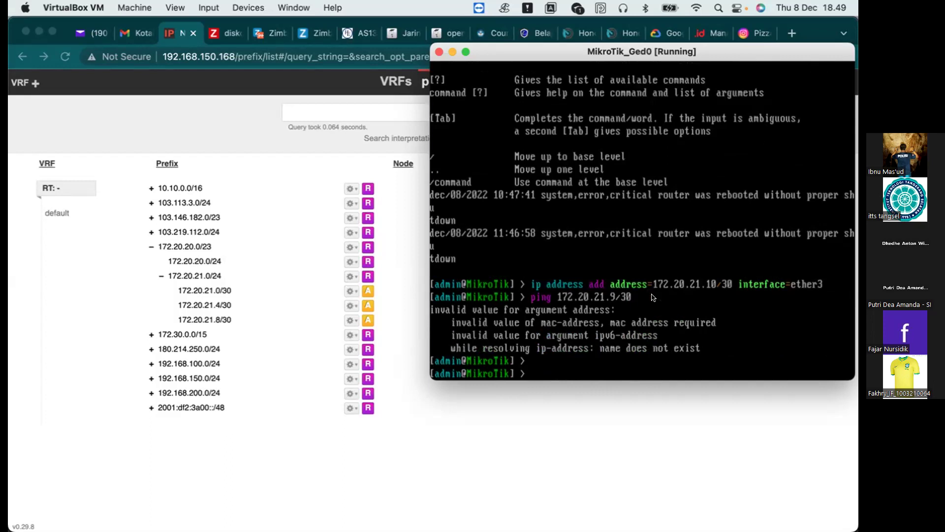
Step: Switch to the MikroTik_Ged2-1 terminal and place its window beside the MikroTik_Ged0 virtual machine window
key(ctrl+Up)
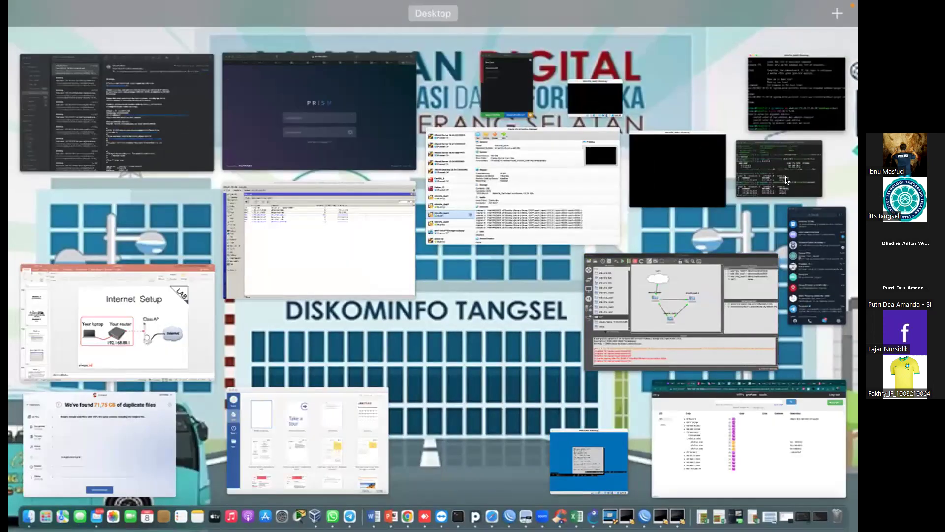
click(781, 180)
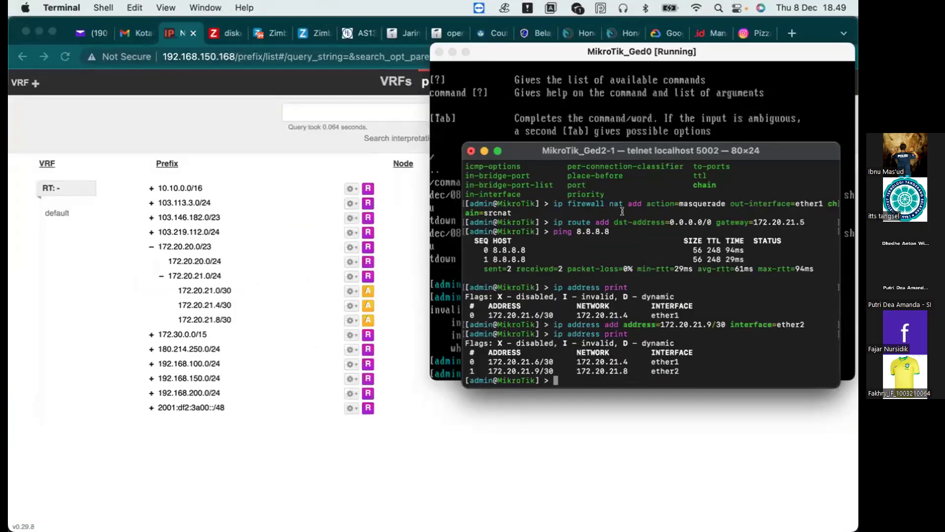
drag(607, 153, 190, 139)
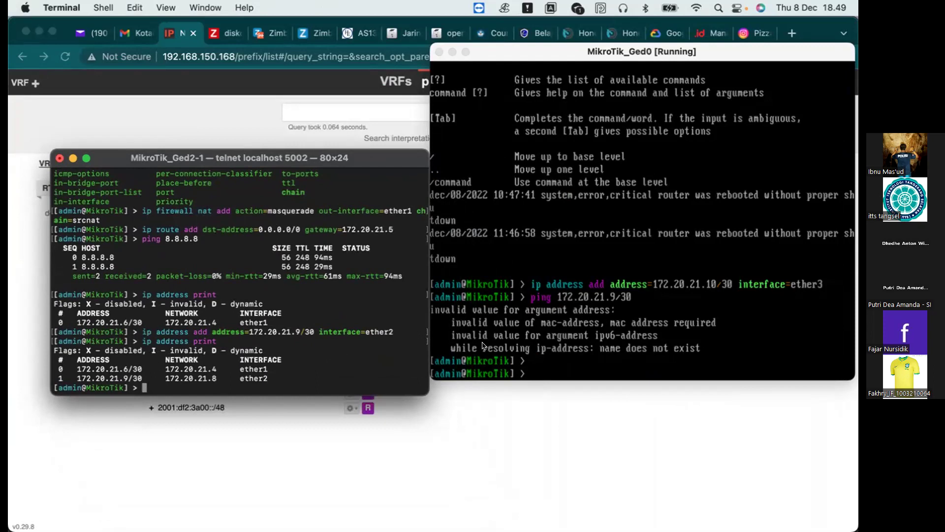
Step: Toggle the scaled display mode of the MikroTik_Ged0 virtual machine window to shrink it
click(520, 344)
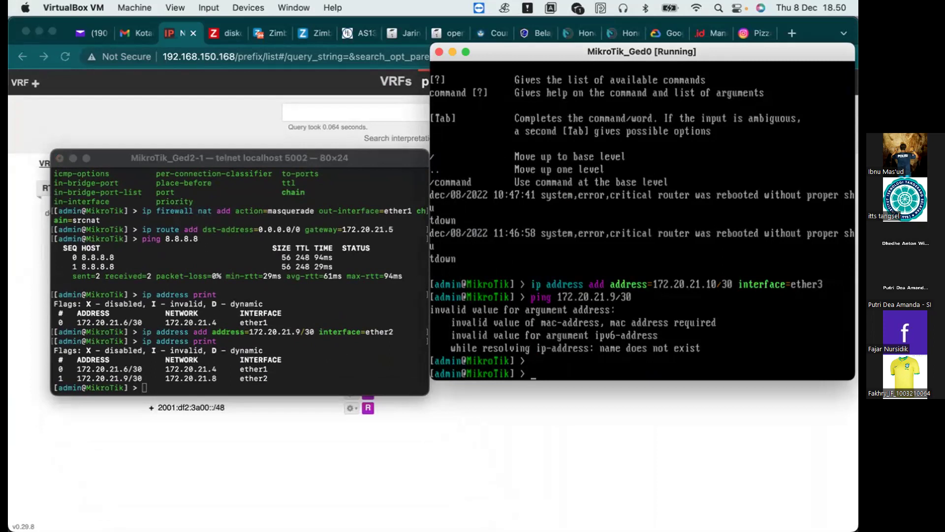
key(super+c)
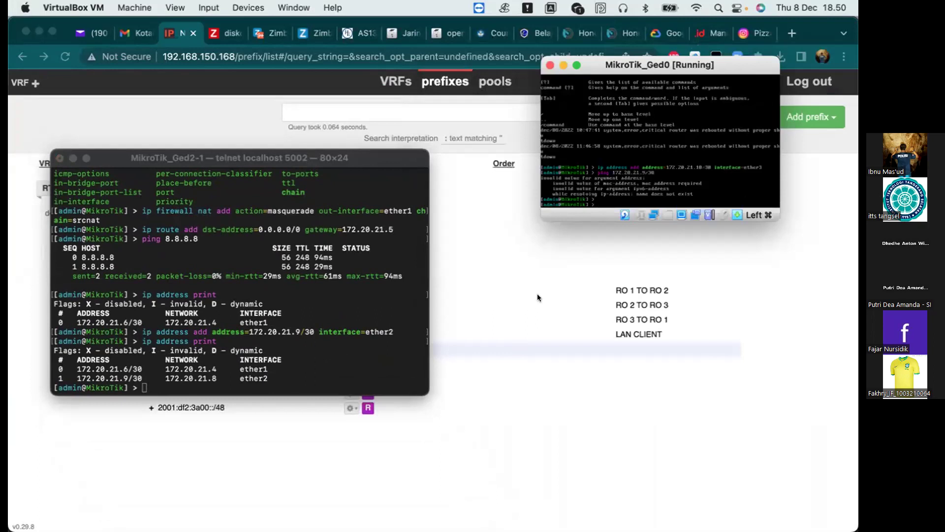
key(super+c)
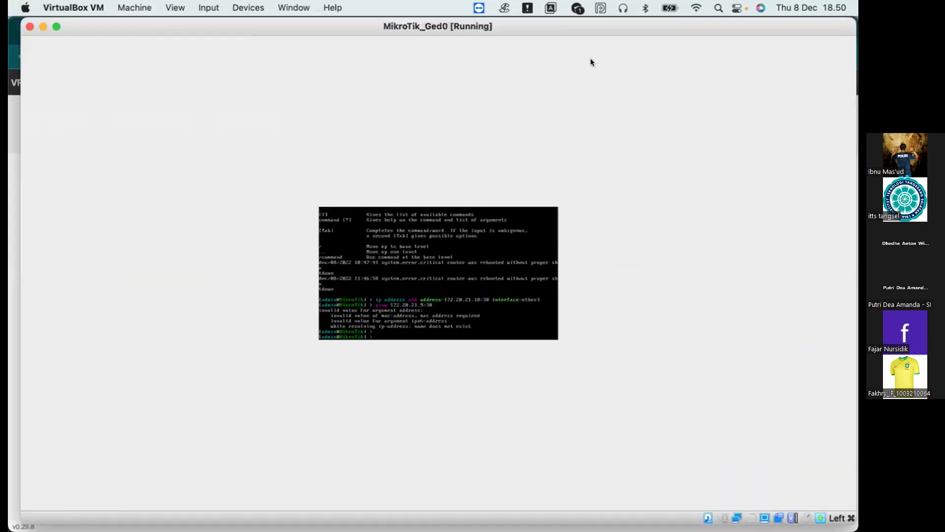
key(super+c)
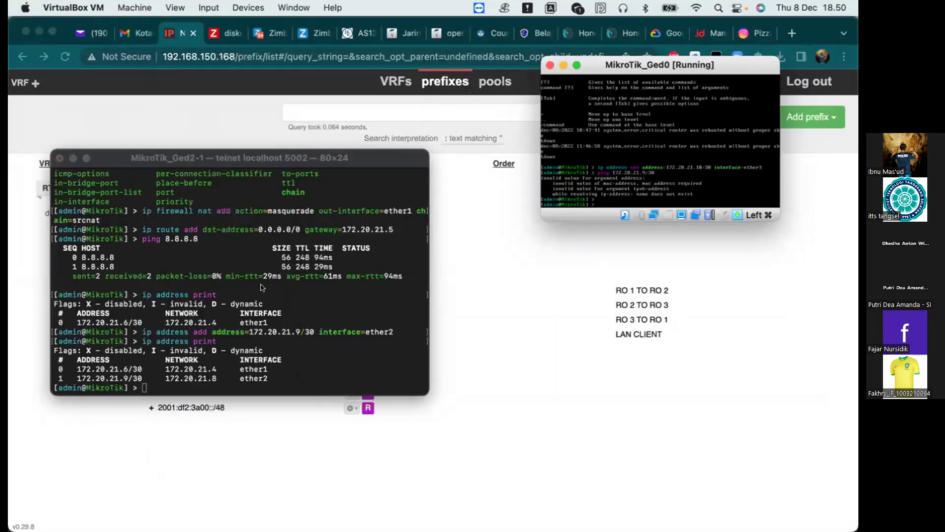
Step: Try to ping 172.20.21.10/30 from MikroTik_Ged2-1 and enlarge the MikroTik_Ged0 window
click(259, 286)
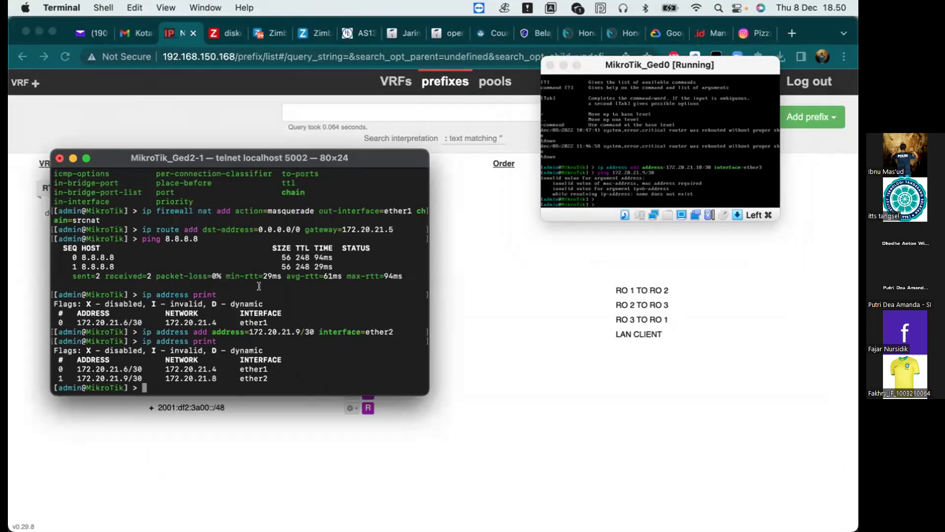
text(ping 172.20.21.10/30)
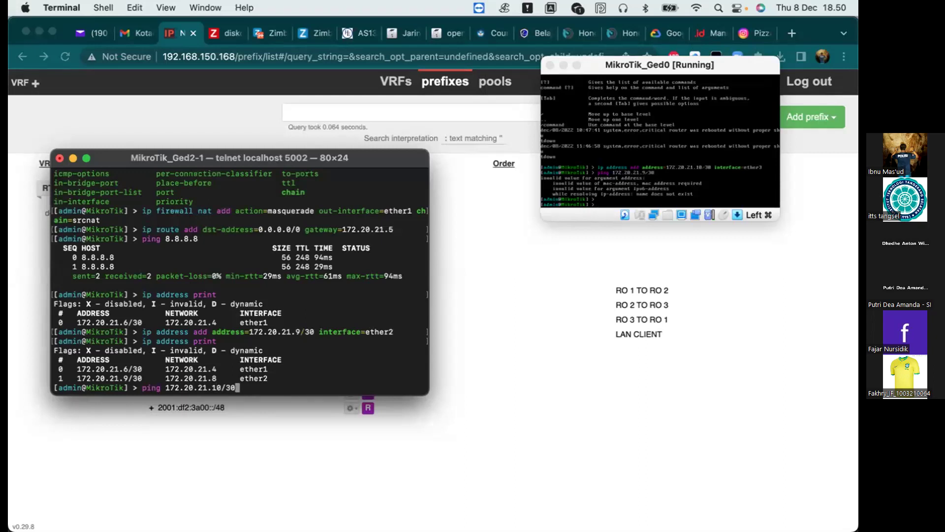
key(Return)
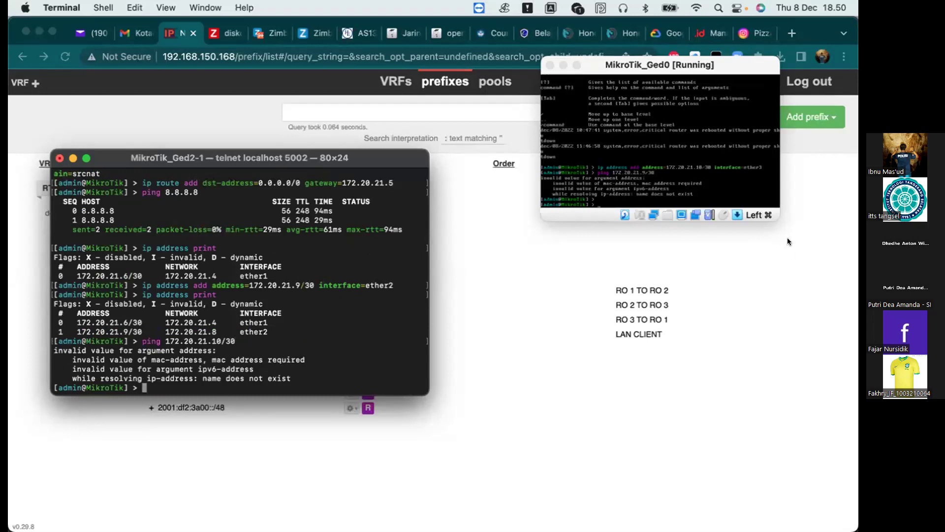
drag(779, 220, 821, 410)
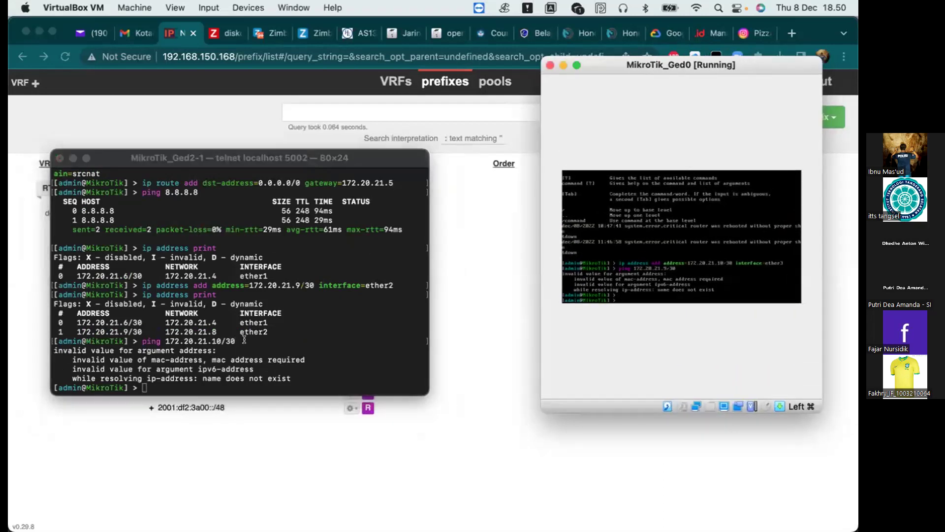
click(244, 340)
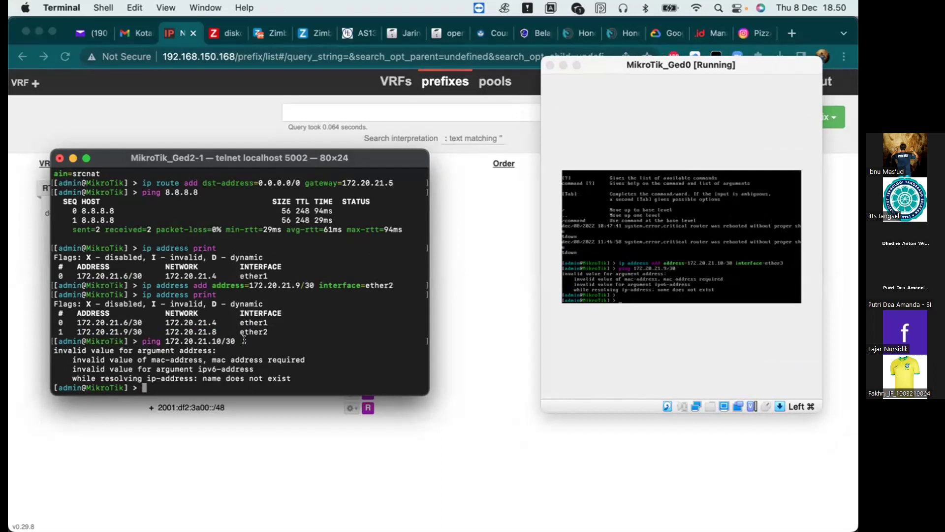
Step: Return to the prefix list in Chrome and look at the available actions for prefix 172.20.21.8/30
click(275, 454)
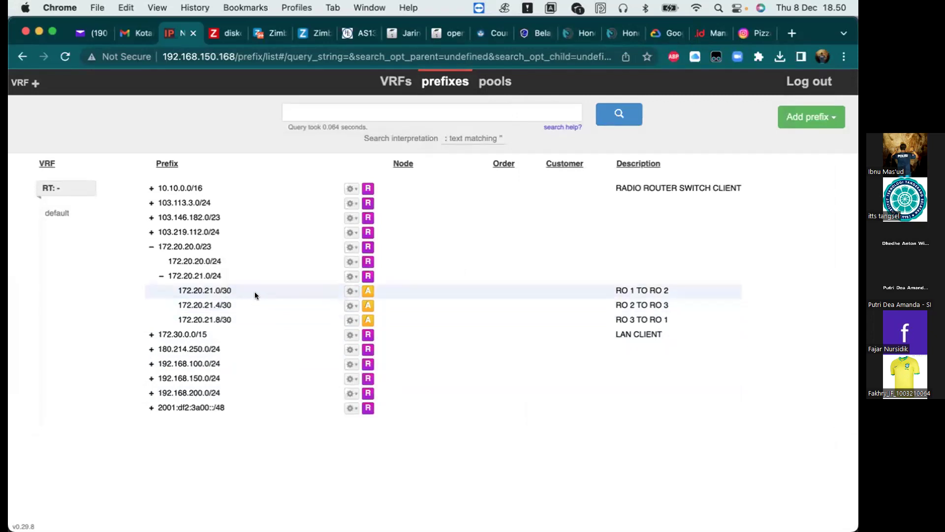
click(351, 316)
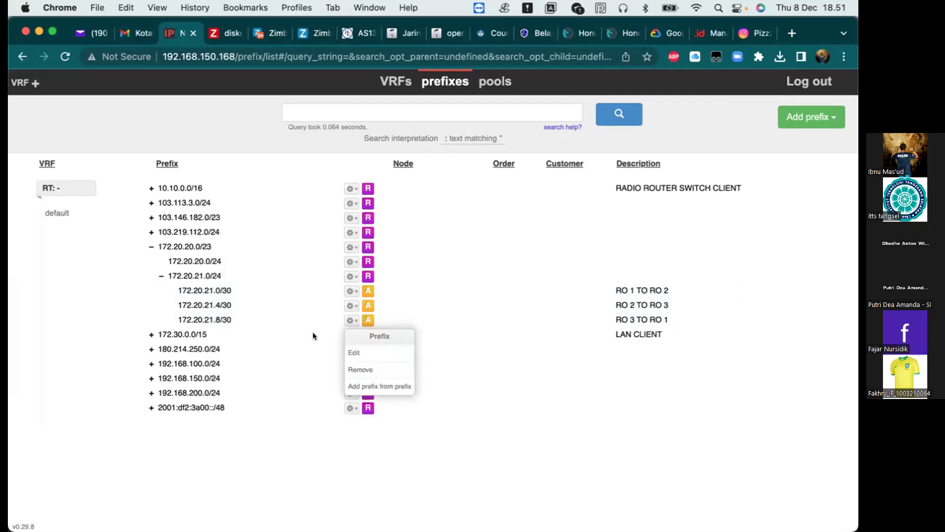
click(288, 319)
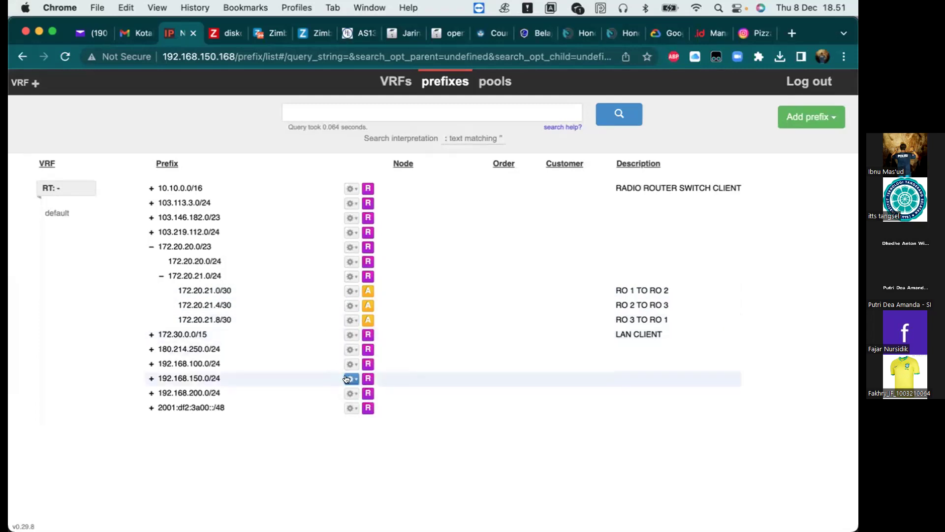
Step: Switch to the GNS3 topology and shift the MikroTik_Ged1-1 node slightly
key(ctrl+Up)
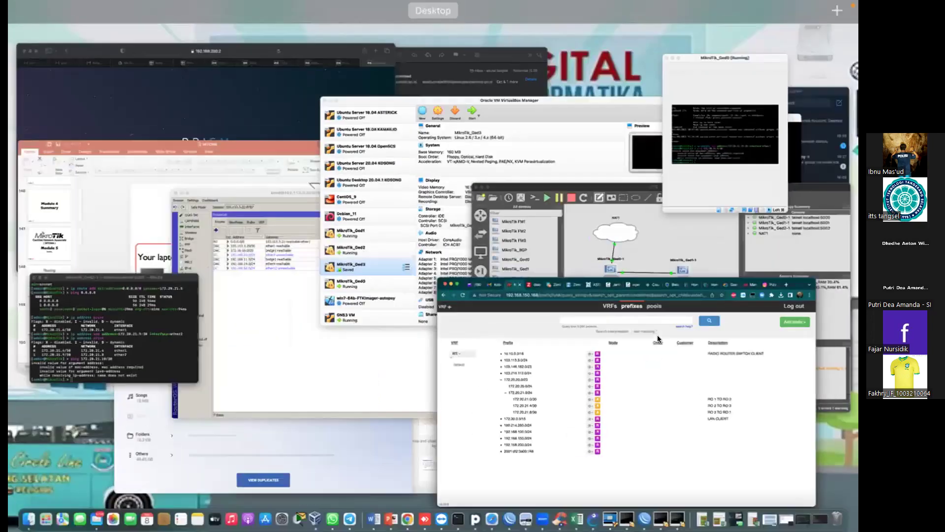
click(707, 308)
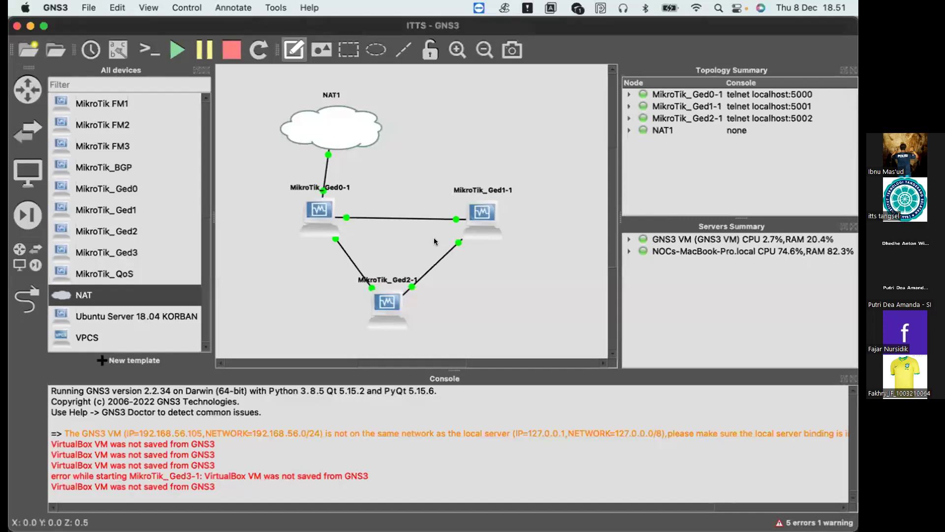
drag(476, 217, 472, 213)
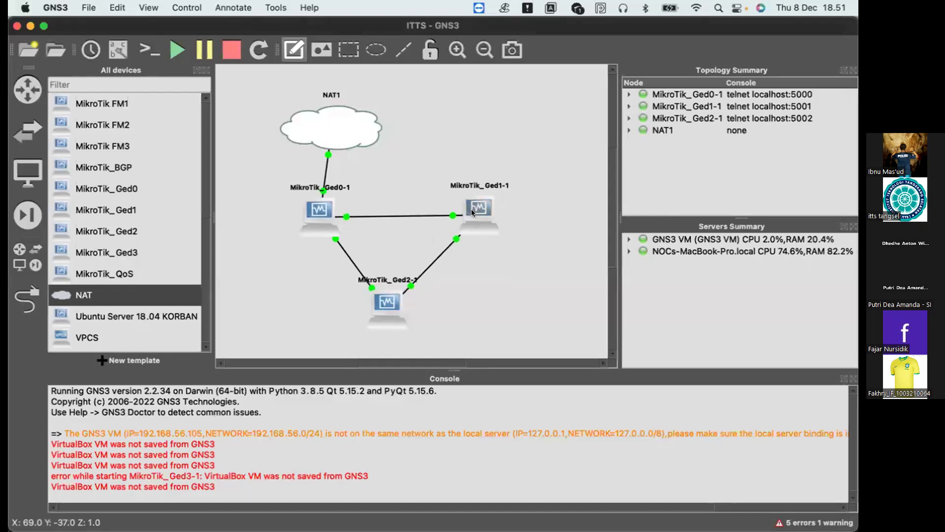
key(ctrl+Up)
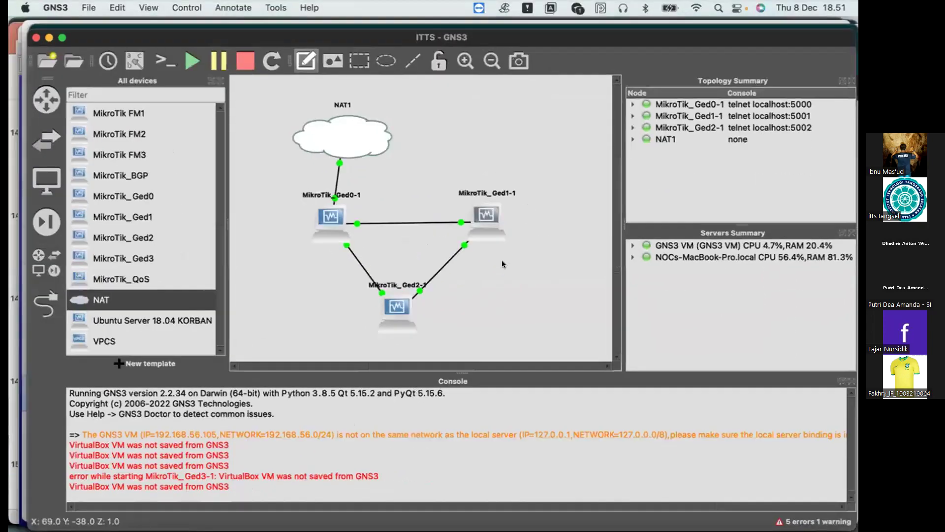
key(ctrl+Up)
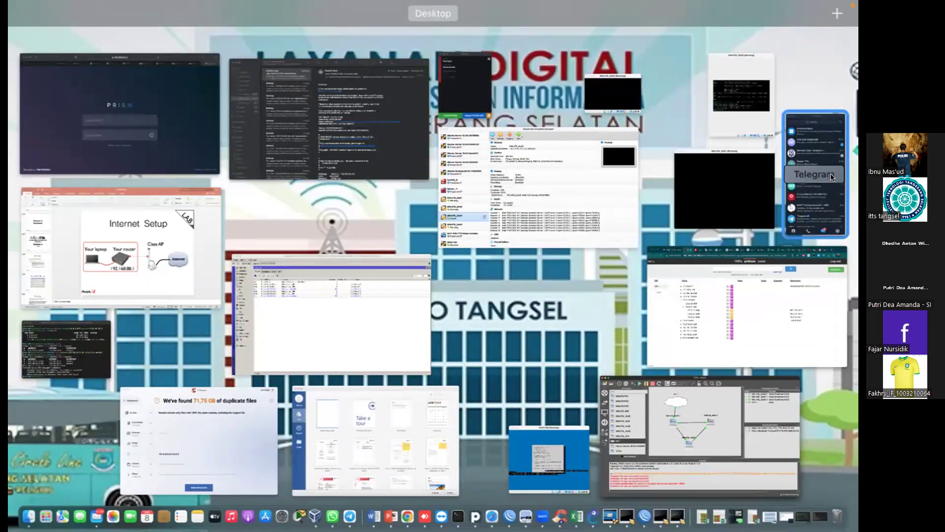
click(676, 456)
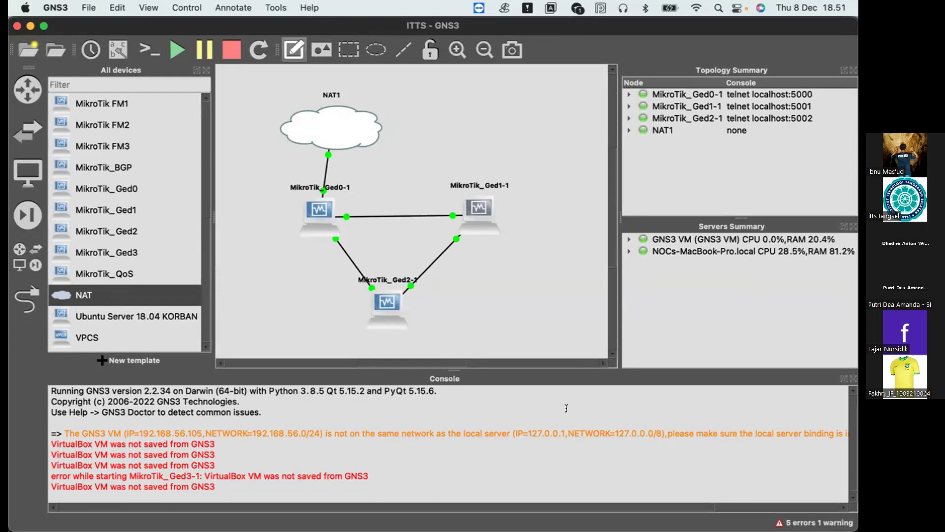
Step: Check the link prefixes in the Chrome prefix list again and return to the GNS3 topology
mouse_move(612, 525)
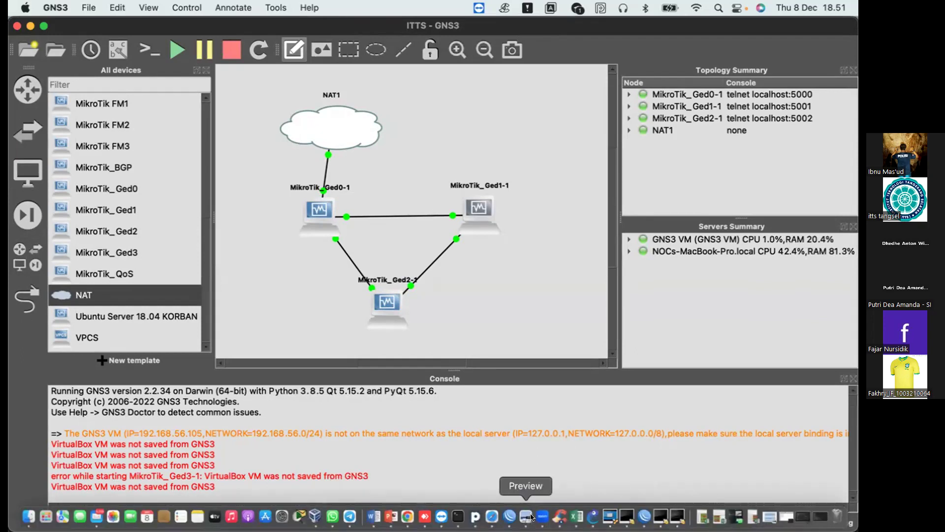
click(408, 517)
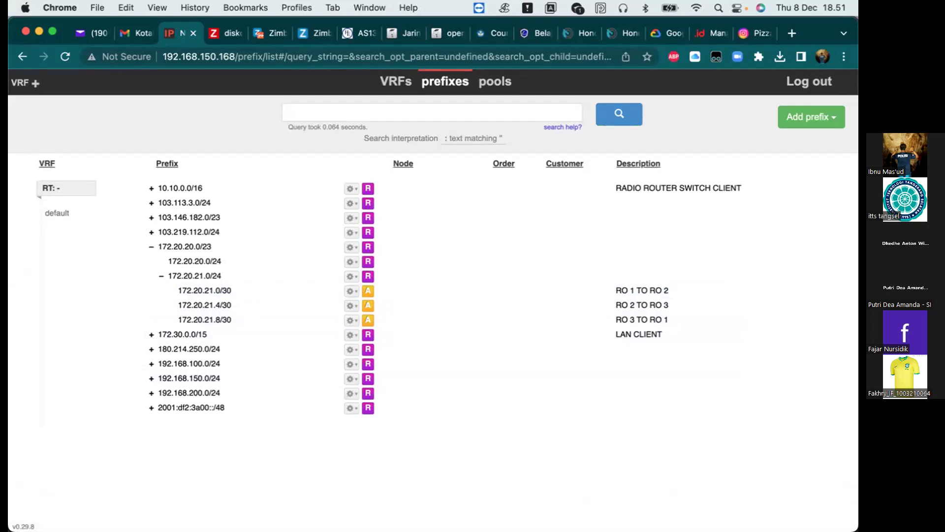
click(588, 516)
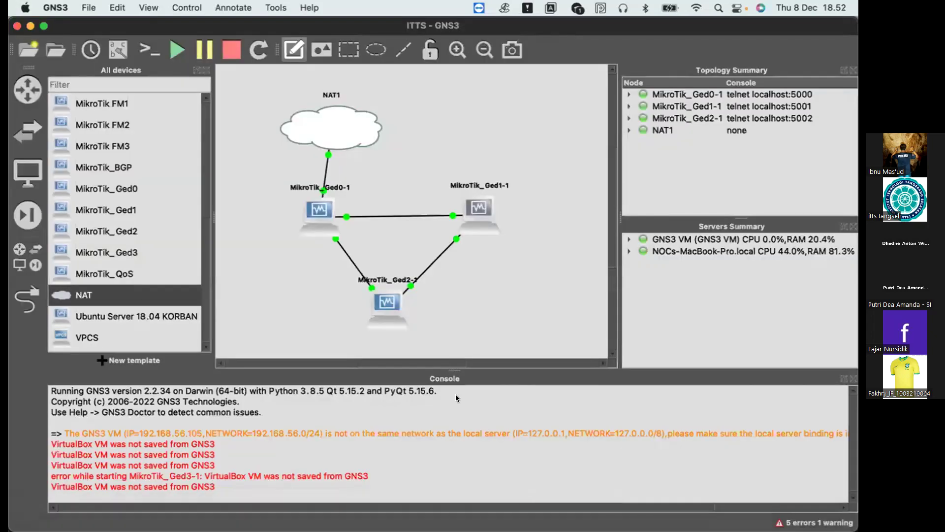
Step: Add an Ethernet switch hosted on the GNS3 VM above the MikroTik_Ged0-1 to MikroTik_Ged1-1 link and move NAT1 slightly higher
click(23, 250)
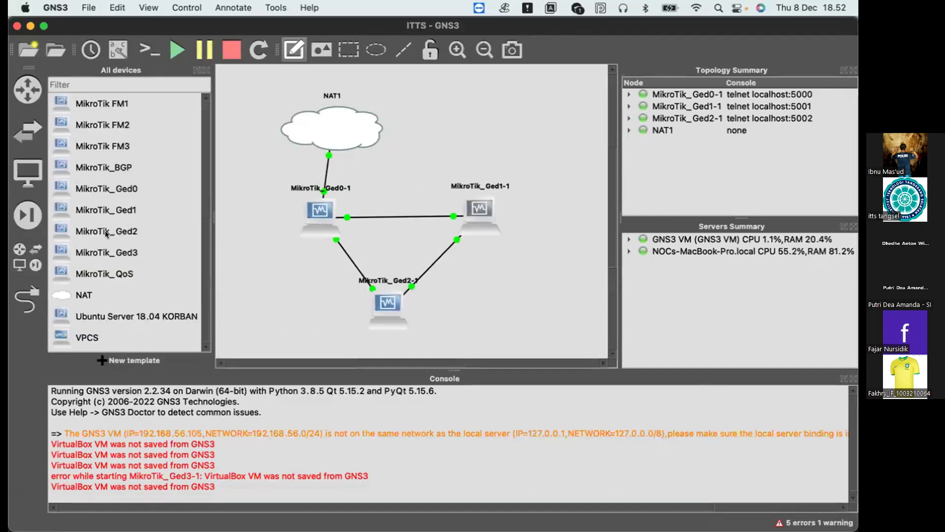
scroll(105, 231, up, 5)
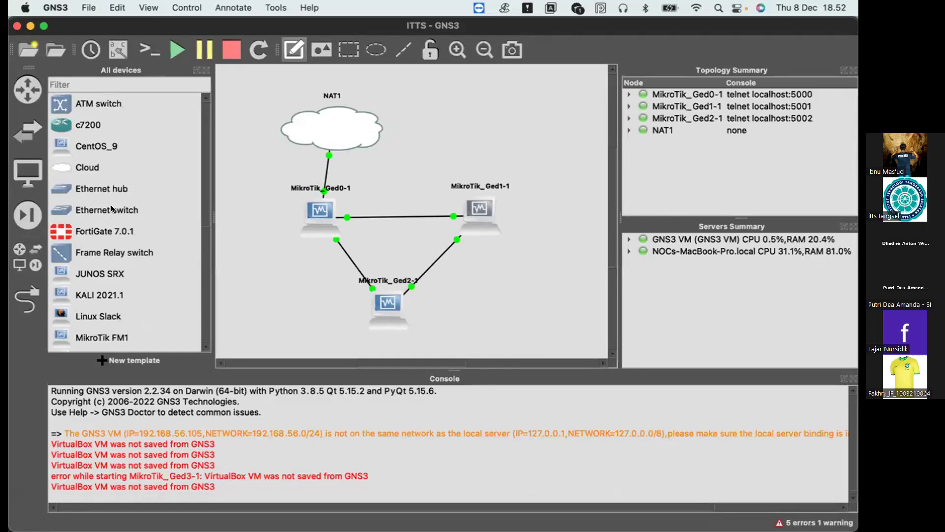
click(112, 208)
drag(112, 209, 416, 151)
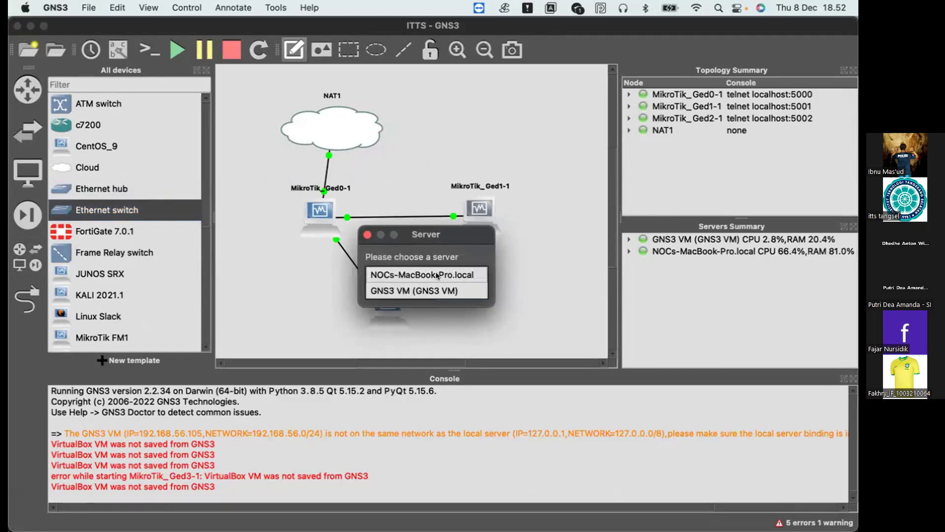
click(431, 290)
click(460, 294)
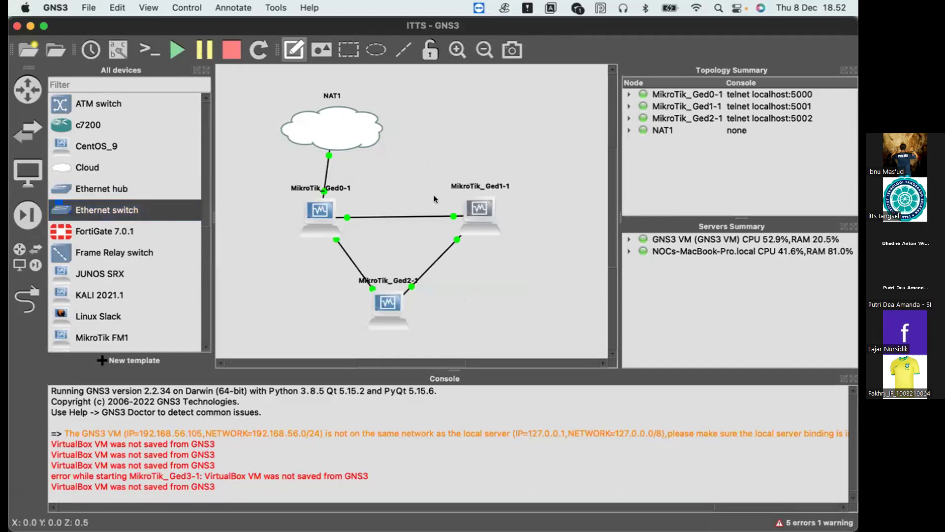
drag(437, 163, 407, 165)
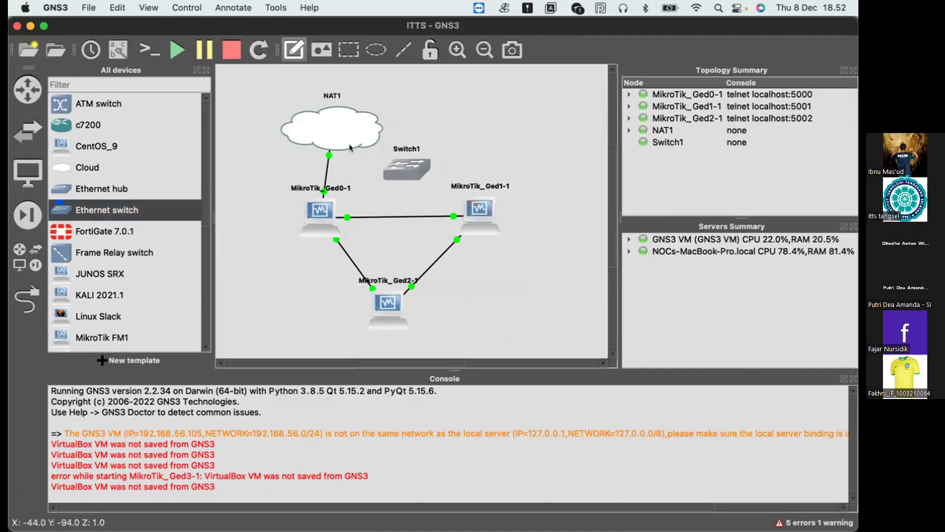
drag(328, 134, 335, 114)
click(27, 299)
click(27, 300)
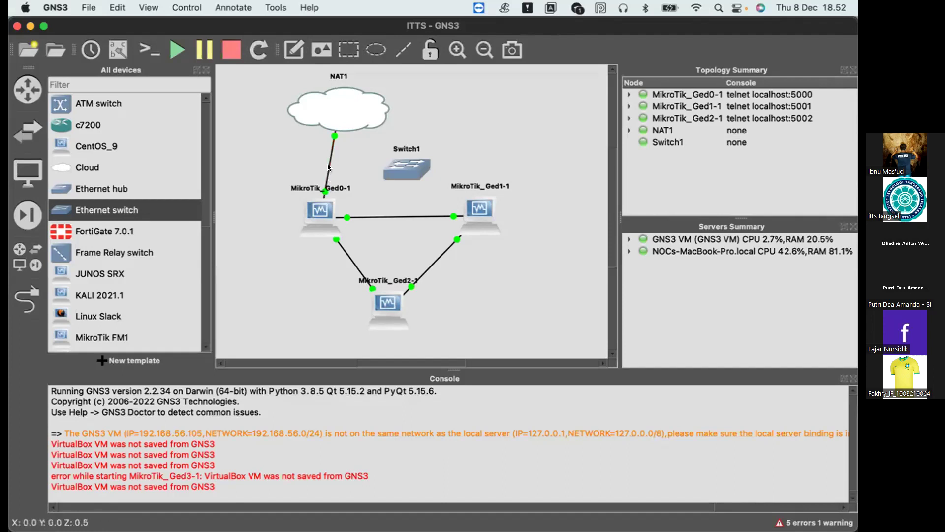
click(27, 299)
scroll(165, 292, down, 5)
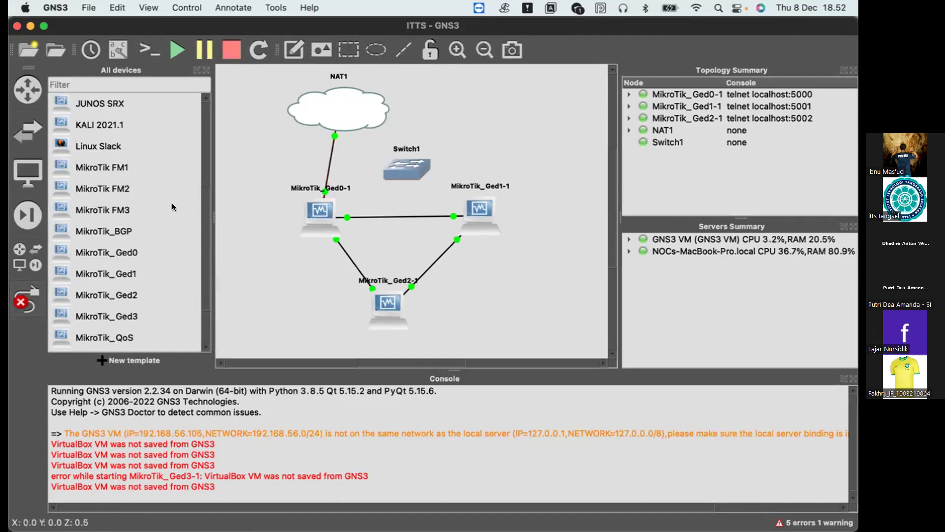
click(27, 299)
scroll(69, 173, down, 2)
scroll(69, 174, up, 5)
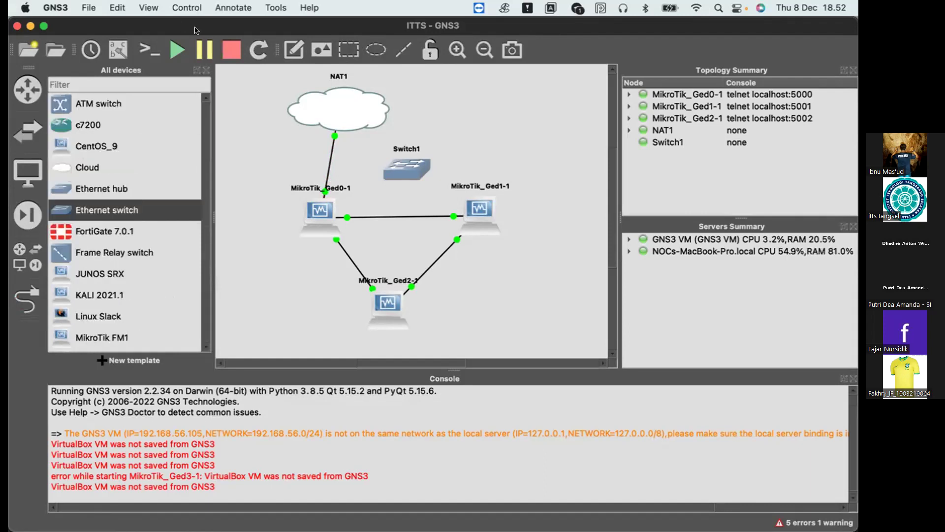
click(27, 299)
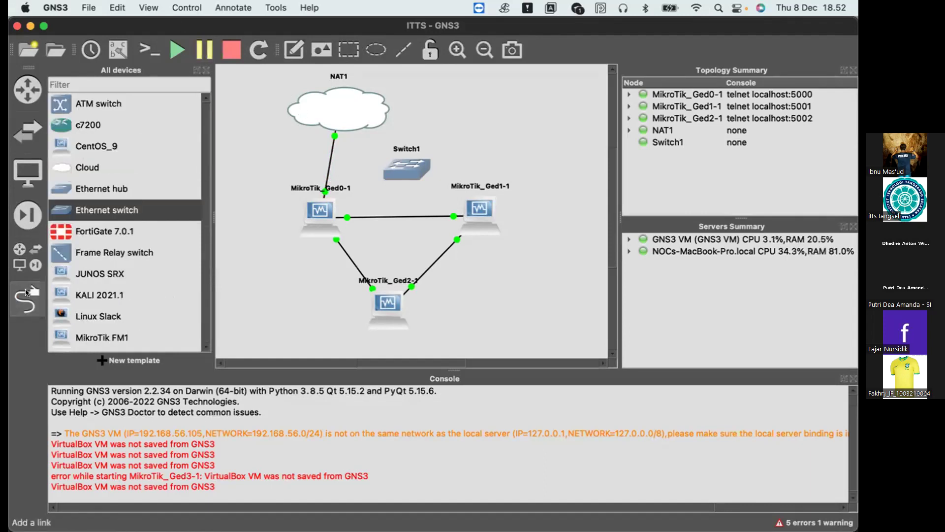
click(399, 175)
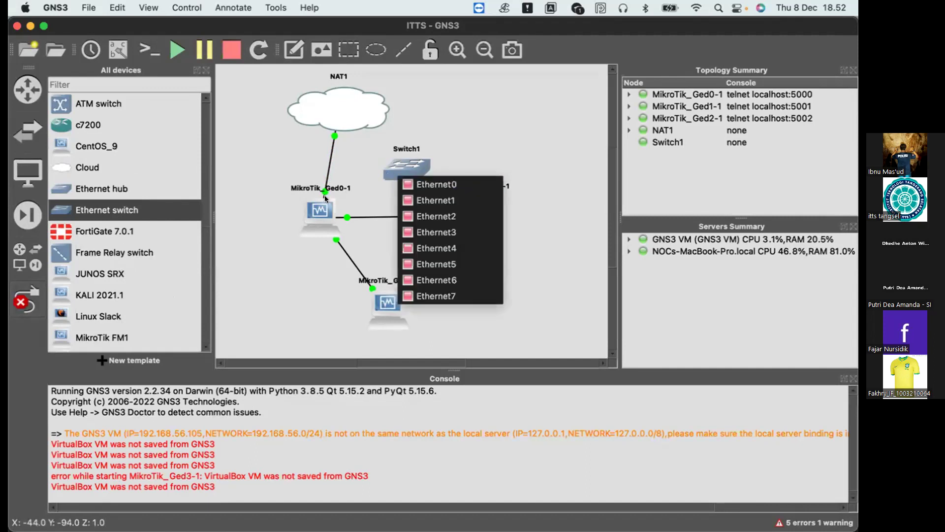
click(433, 184)
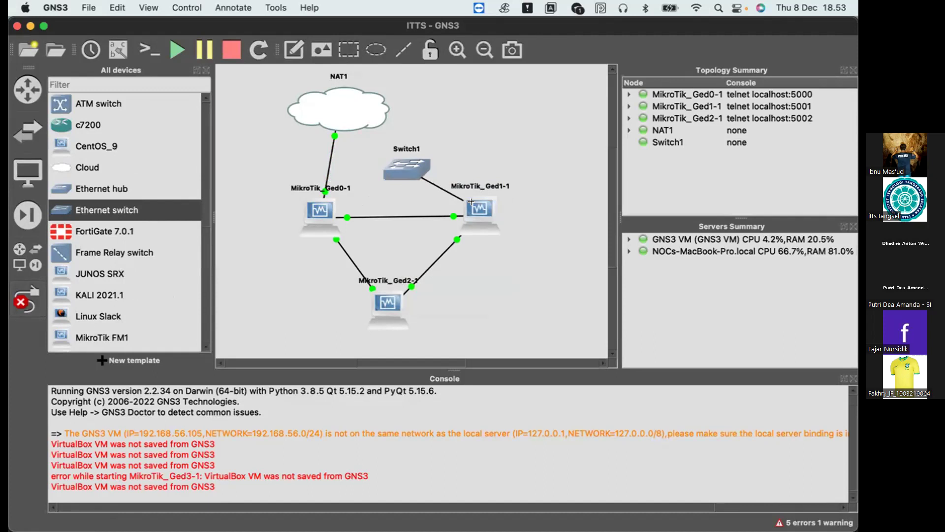
right_click(427, 117)
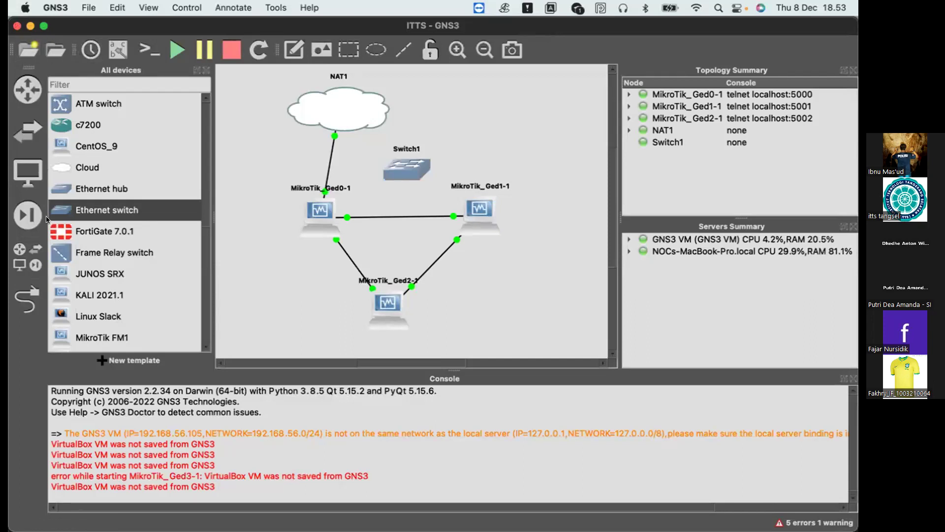
Step: Minimize the GNS3 topology and switch to the Daftar Presensi TI attendance sheet in Excel
click(31, 26)
mouse_move(705, 516)
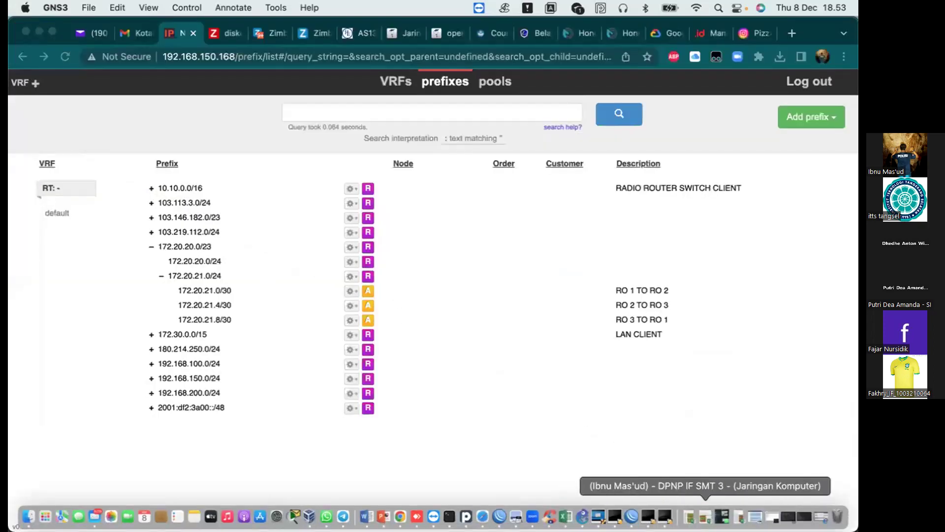
click(564, 517)
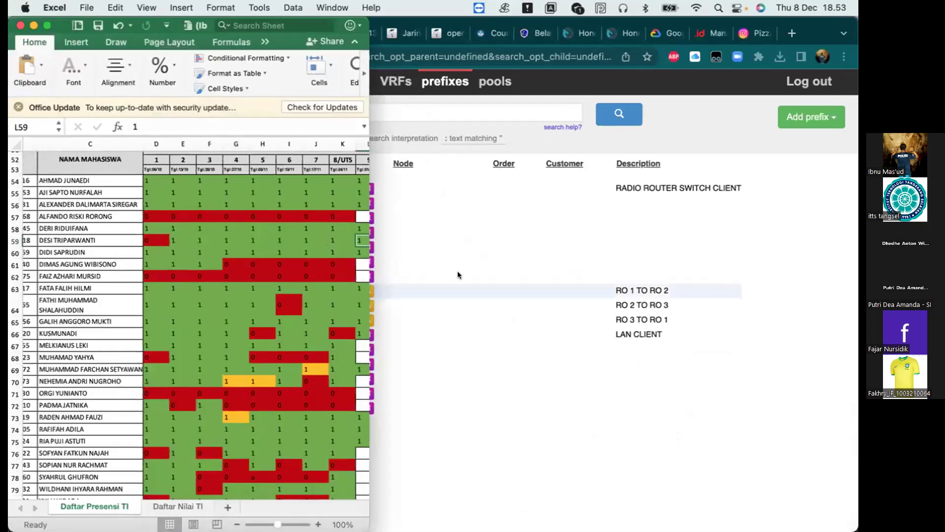
mouse_move(601, 517)
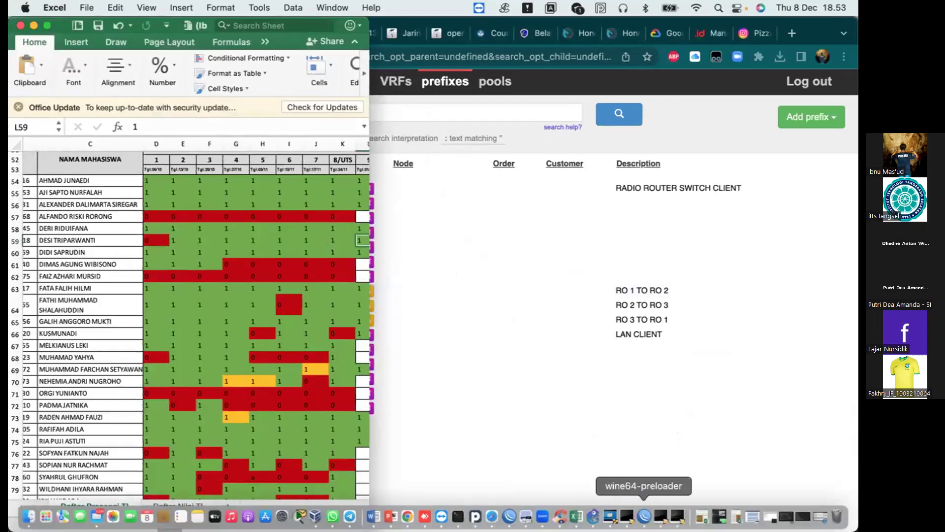
right_click(578, 515)
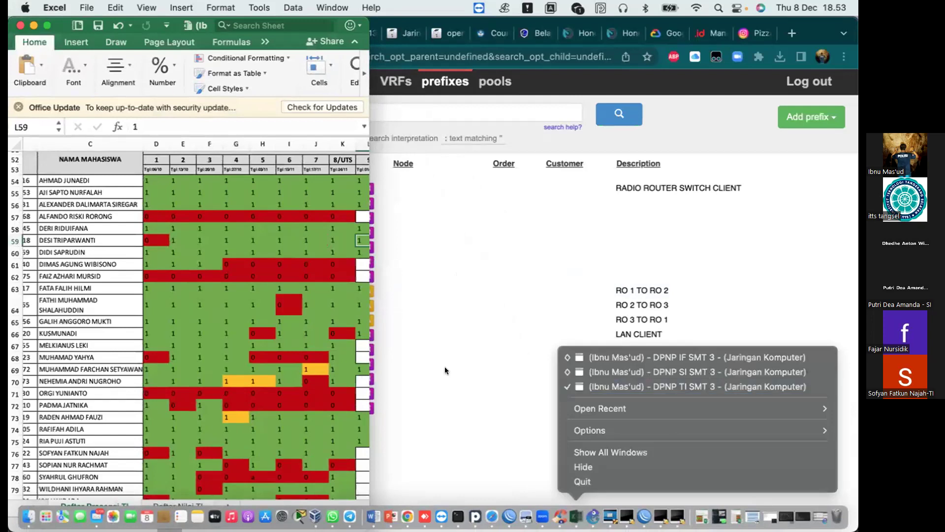
click(191, 277)
click(98, 329)
scroll(93, 374, down, 3)
scroll(94, 374, right, 1)
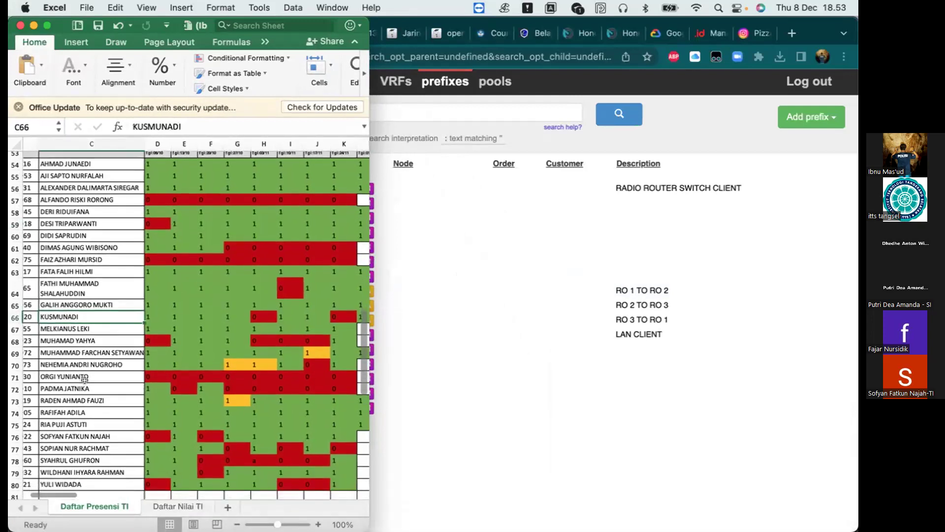
Step: Copy the attendance mark 1 from K76 into cells L76 and L79 of the Daftar Presensi TI sheet
click(102, 410)
key(Right)
key(Right)
key(Right)
key(Right)
key(Right)
key(Right)
key(Right)
key(Right)
key(Right)
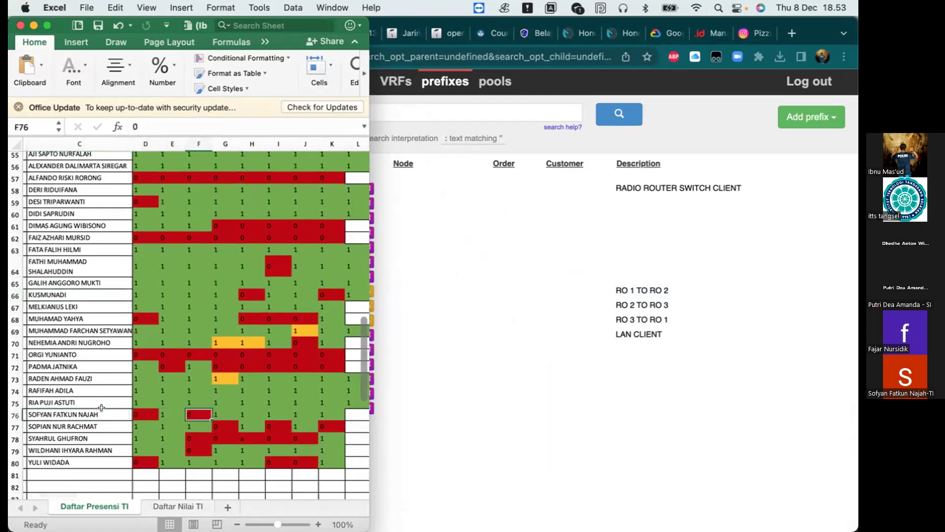
key(Left)
key(ctrl+c)
key(Right)
key(ctrl+v)
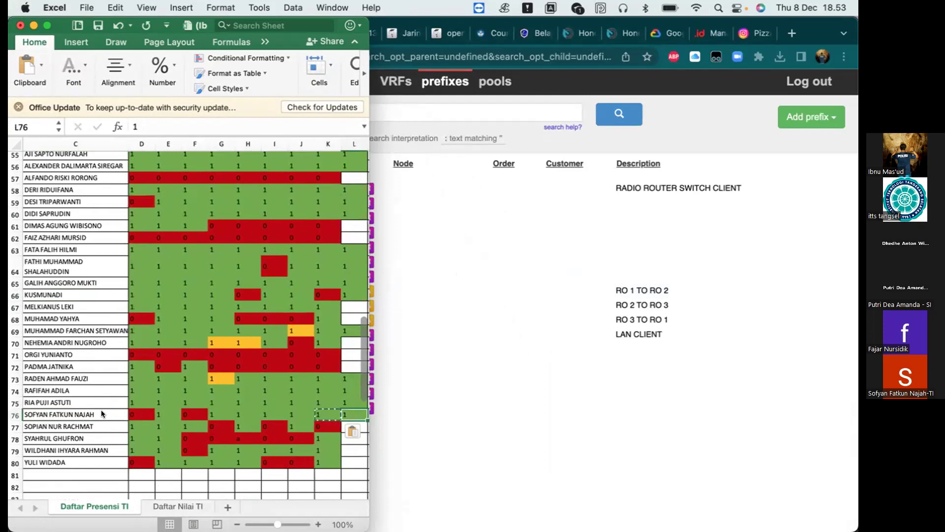
key(Left)
key(Right)
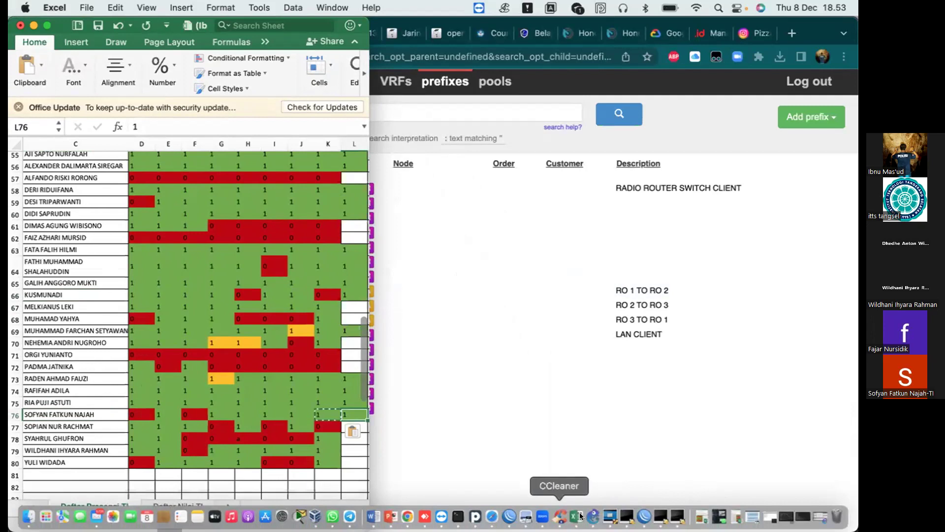
click(344, 446)
key(super+v)
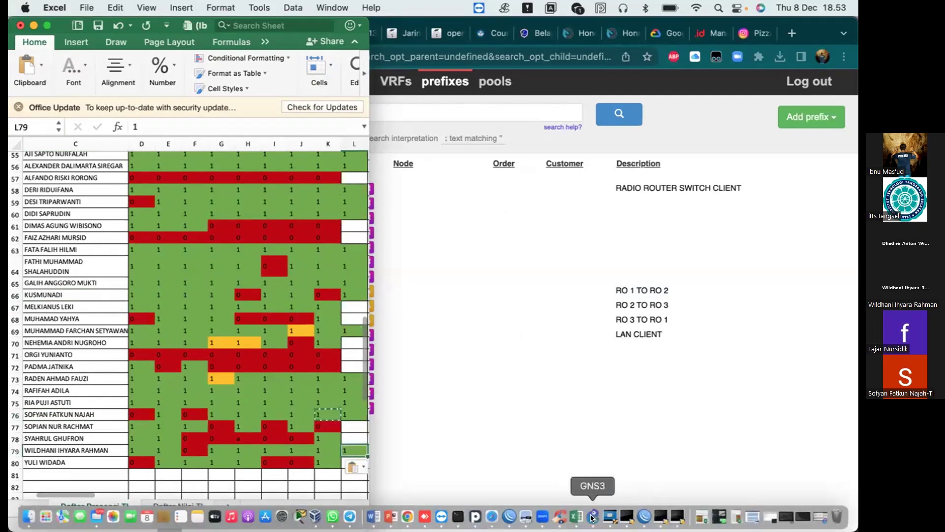
Step: Bring up the SI and IF attendance workbooks for Jaringan Komputer alongside the TI workbook
right_click(576, 517)
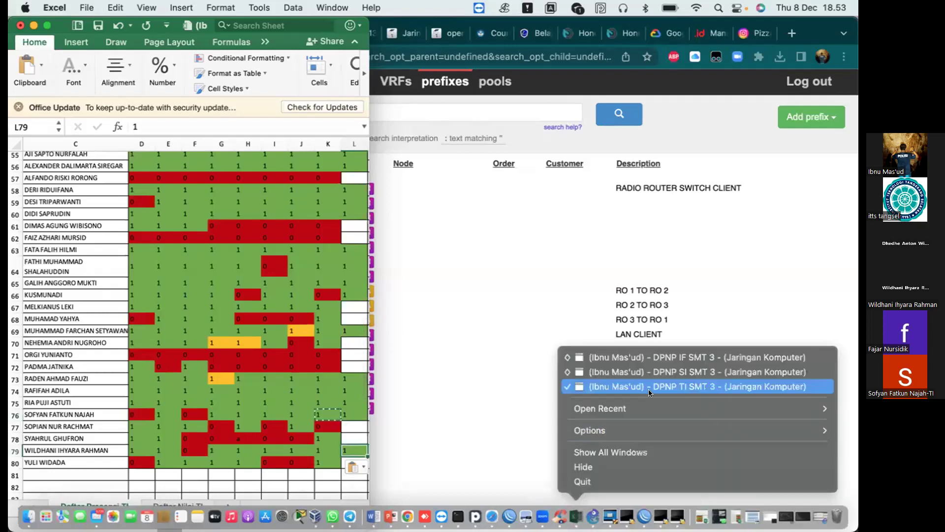
click(628, 373)
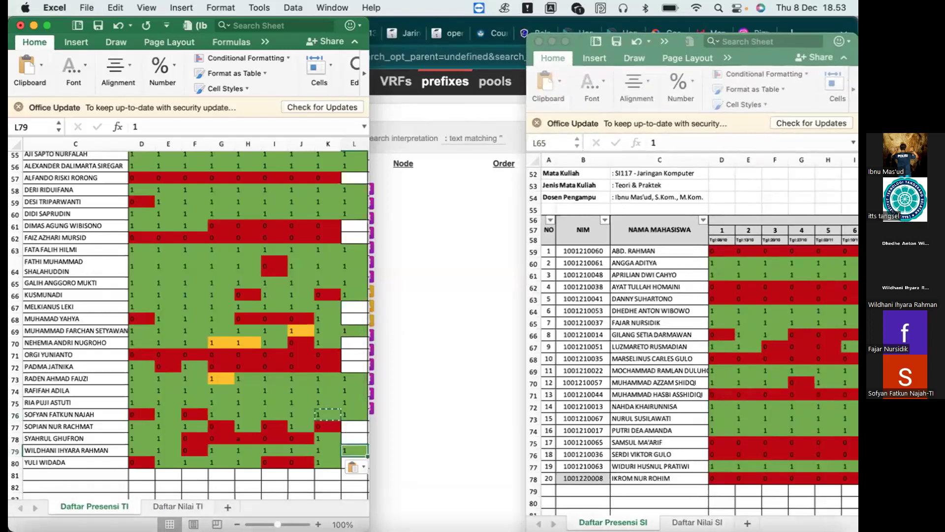
right_click(588, 512)
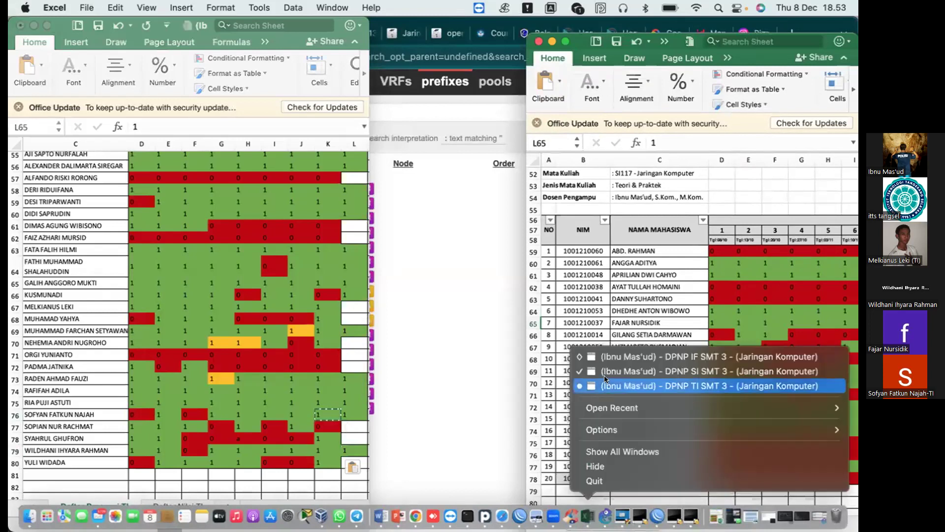
click(617, 361)
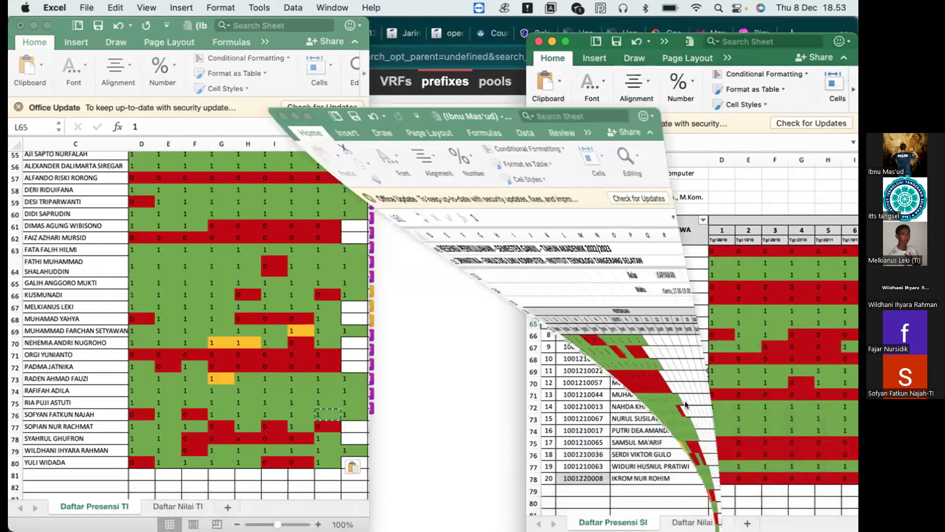
Step: Return to the Daftar Presensi TI sheet and paste the copied attendance mark 1 into cell L67
click(153, 290)
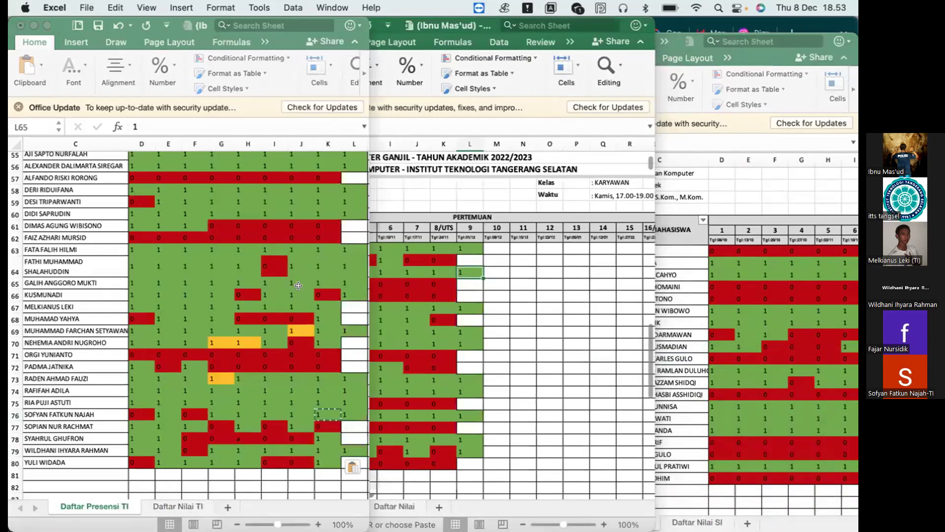
click(347, 306)
key(super+v)
key(Left)
key(Left)
key(Right)
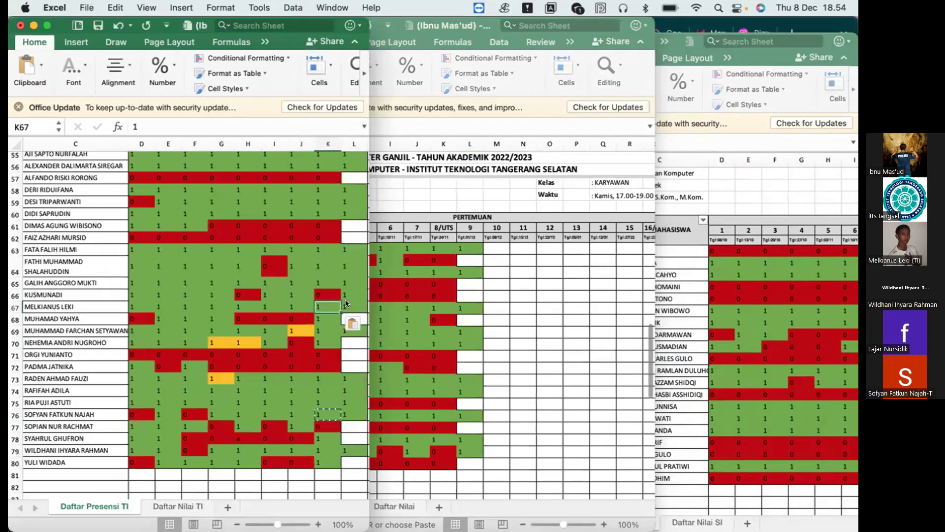
key(Right)
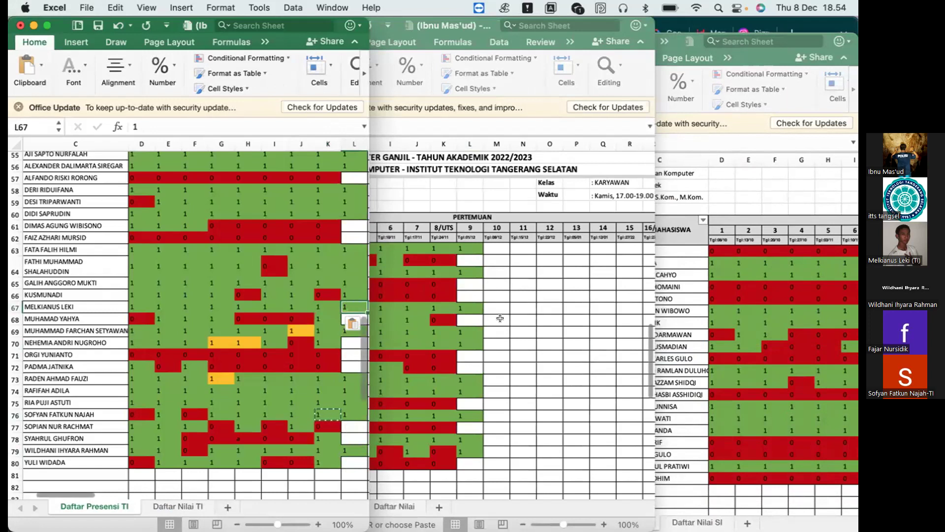
Step: Look through the student names and attendance marks in the Daftar Presensi IF and Daftar Presensi SI sheets
scroll(504, 322, left, 3)
scroll(503, 319, left, 2)
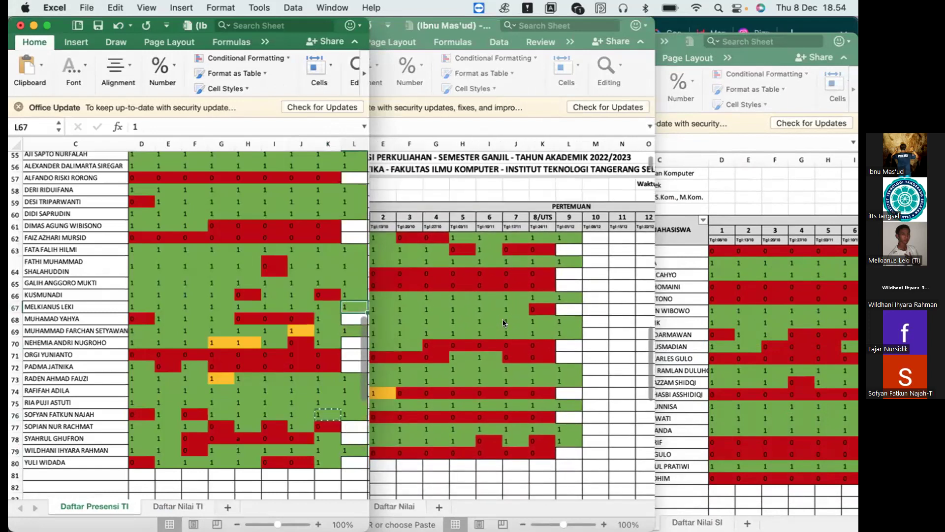
scroll(504, 320, left, 3)
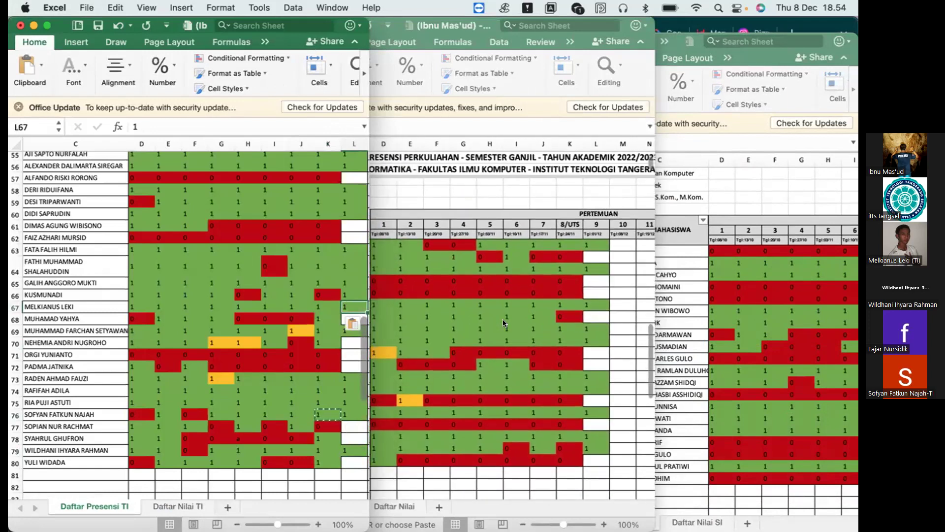
scroll(503, 323, left, 3)
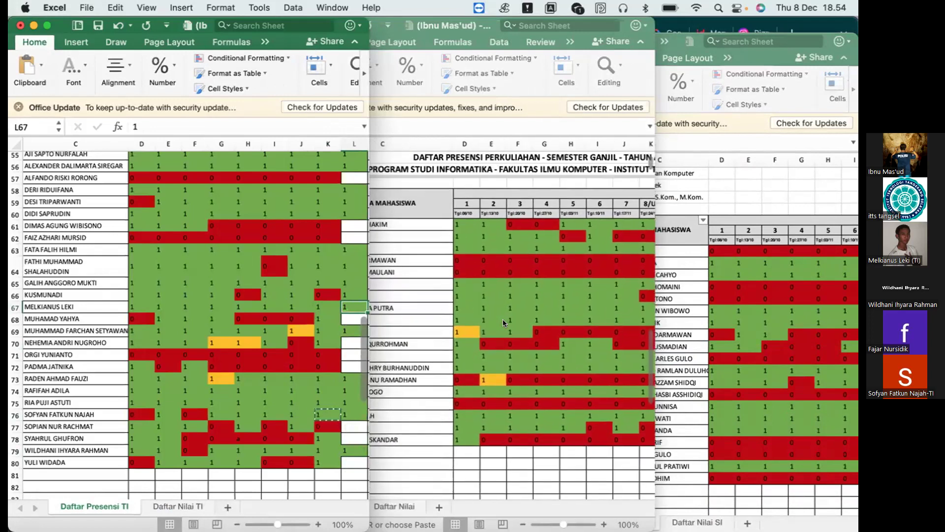
click(503, 319)
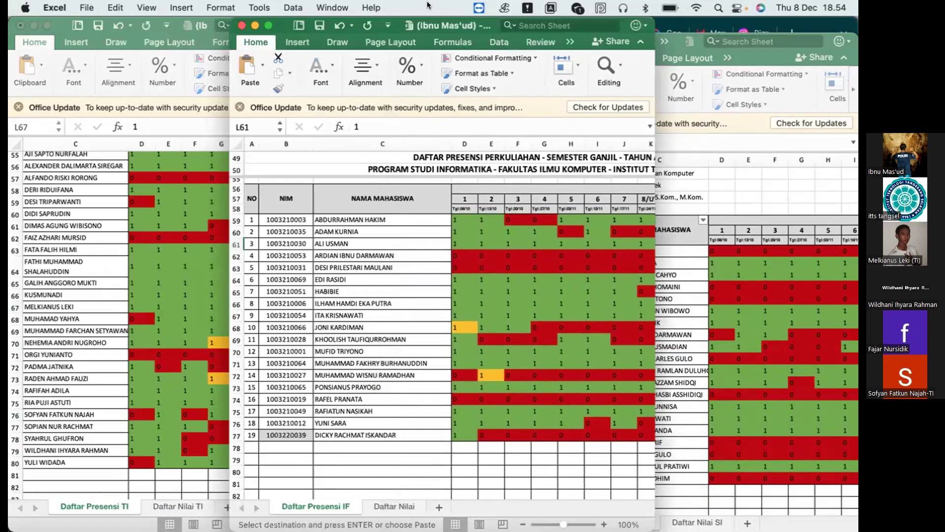
click(540, 290)
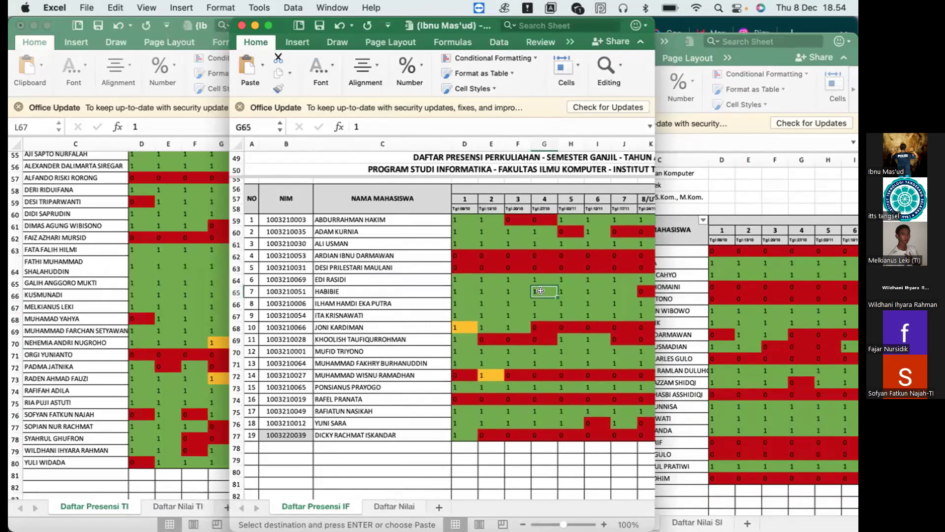
scroll(540, 291, right, 2)
click(792, 324)
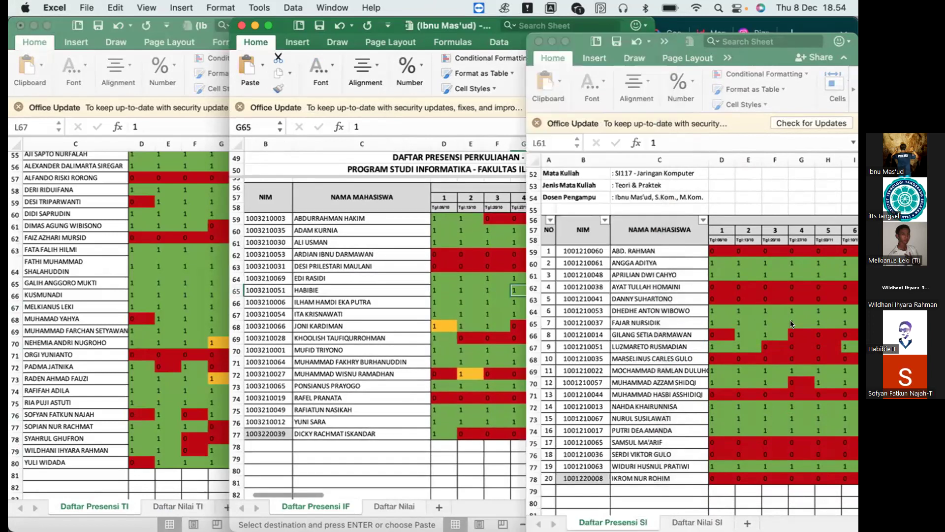
Step: Copy the meeting 9 attendance mark 1 from L64 into L65 of the Daftar Presensi IF sheet
click(352, 279)
click(352, 280)
click(350, 286)
key(Right)
key(Right)
key(Right)
key(Right)
key(Right)
key(Right)
key(Right)
key(Right)
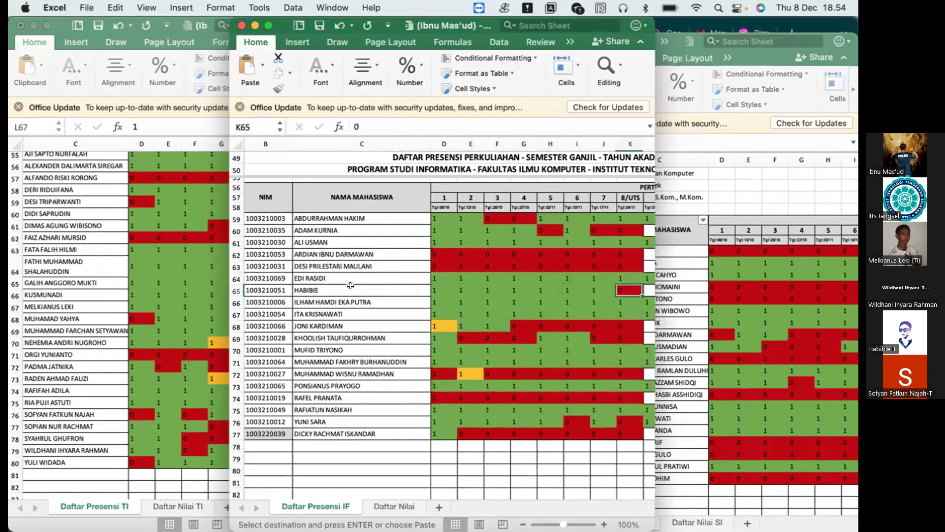
key(Right)
key(Up)
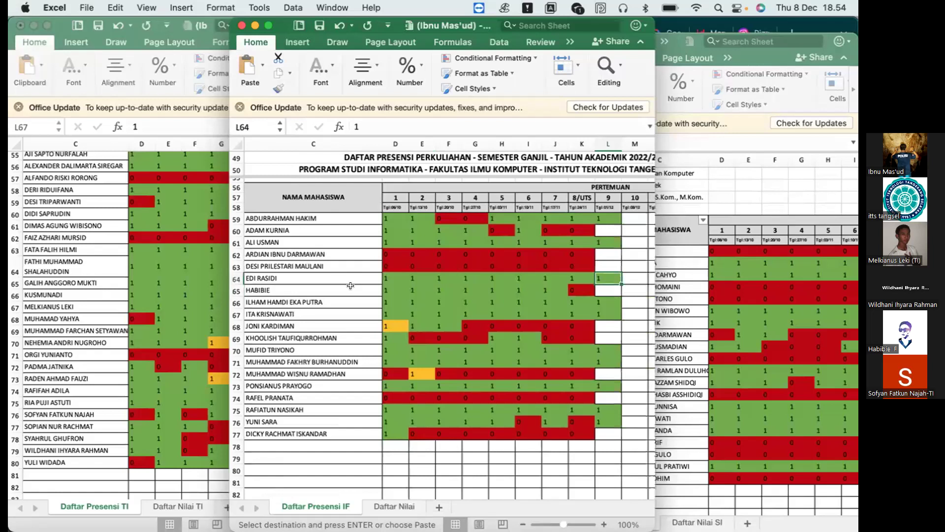
key(Down)
key(super+v)
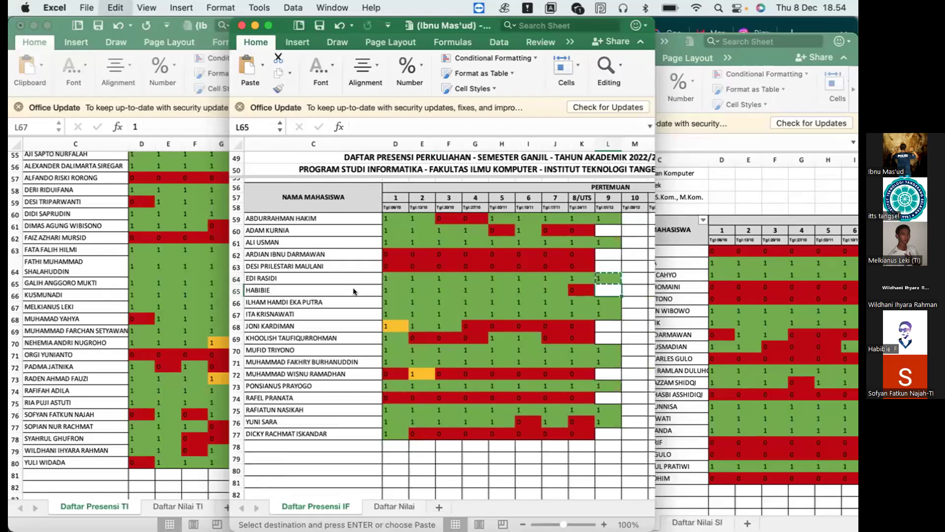
key(Escape)
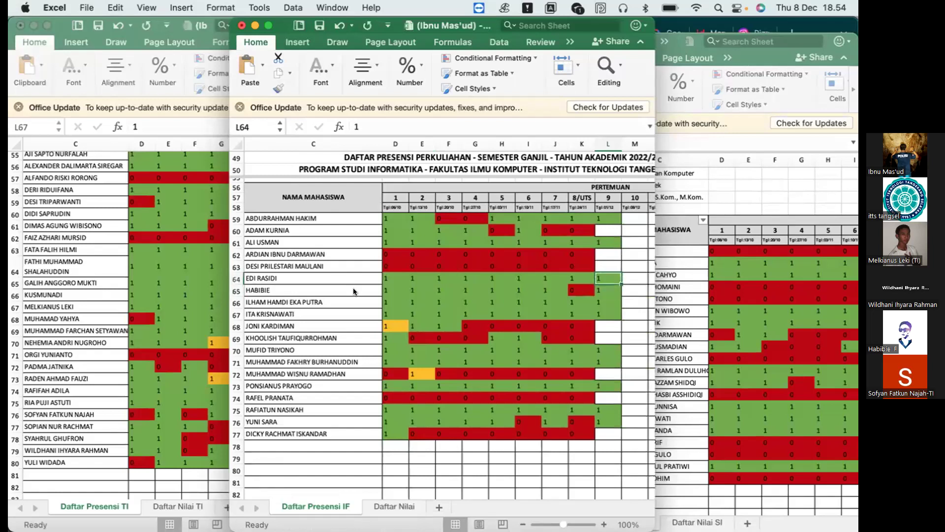
Step: Review the attendance marks across row 65 of the Daftar Presensi IF sheet, back to meeting 1
key(Left)
key(Left)
key(Left)
key(Left)
key(Left)
key(Left)
key(Left)
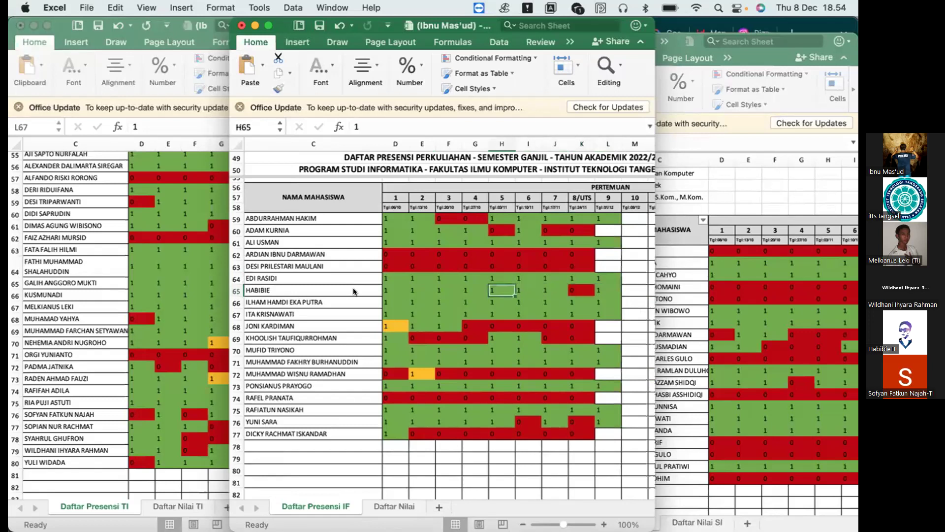
key(Left)
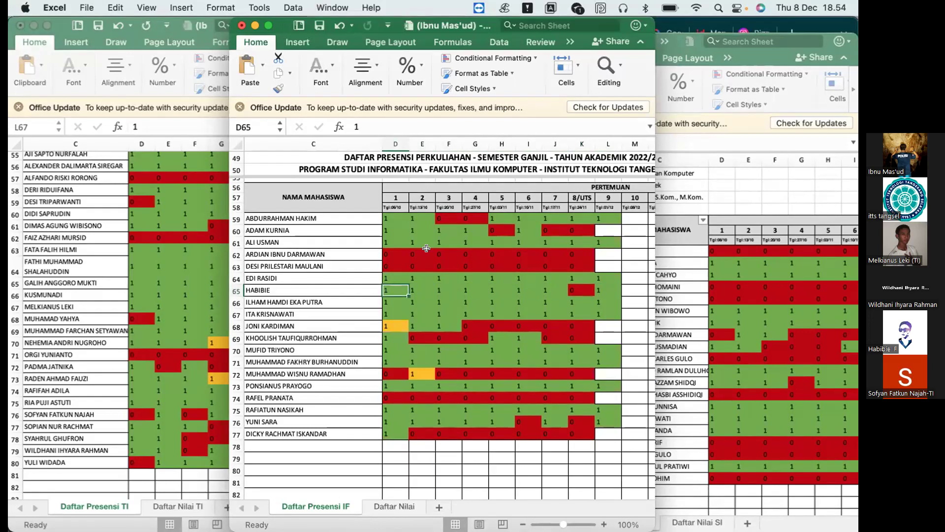
click(469, 302)
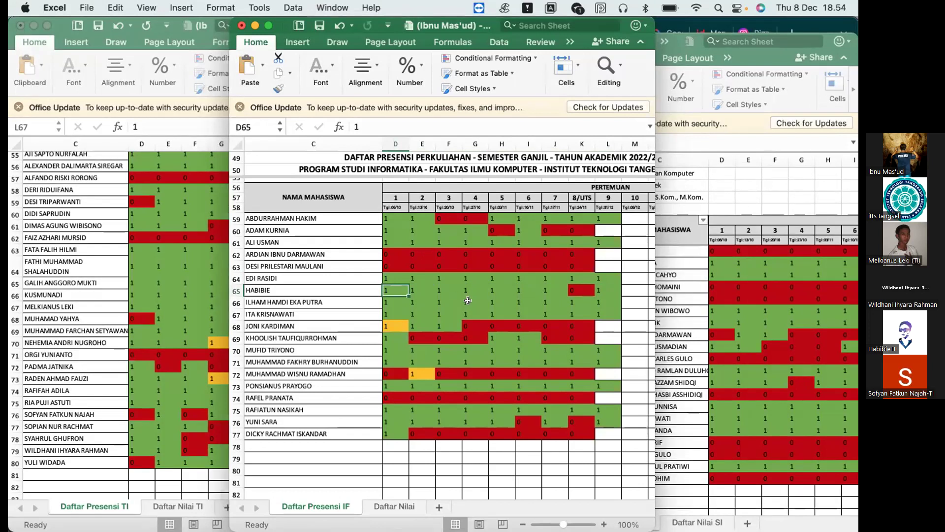
Step: Check the attendance marks along row 63 of the Daftar Presensi IF sheet, ending at the meeting 9 cell
click(500, 265)
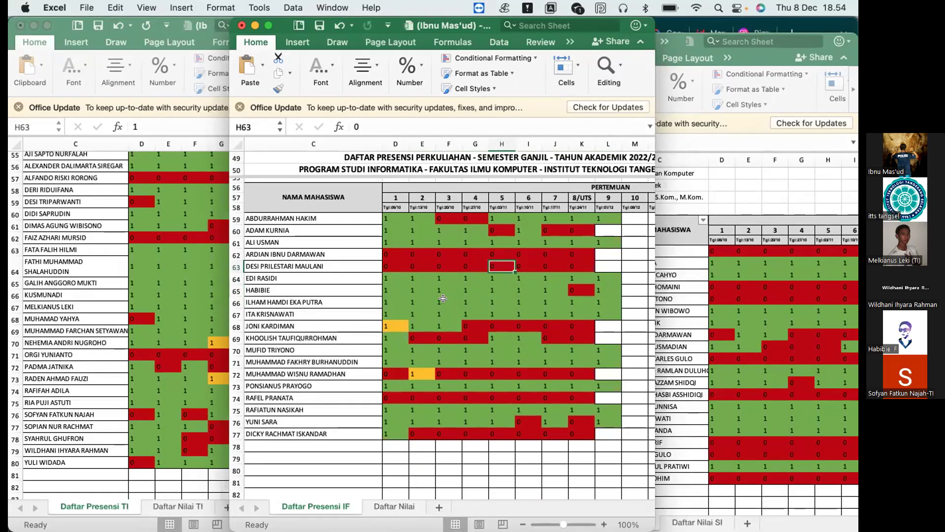
key(Right)
key(Right)
key(Right)
key(Right)
key(Left)
key(Left)
key(Left)
key(Left)
key(Left)
key(Right)
key(Right)
key(Right)
key(Right)
key(Right)
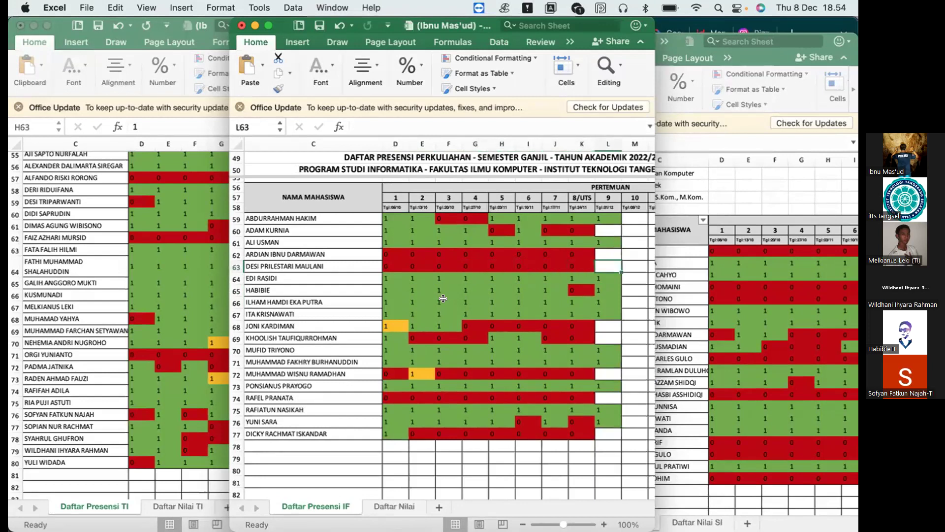